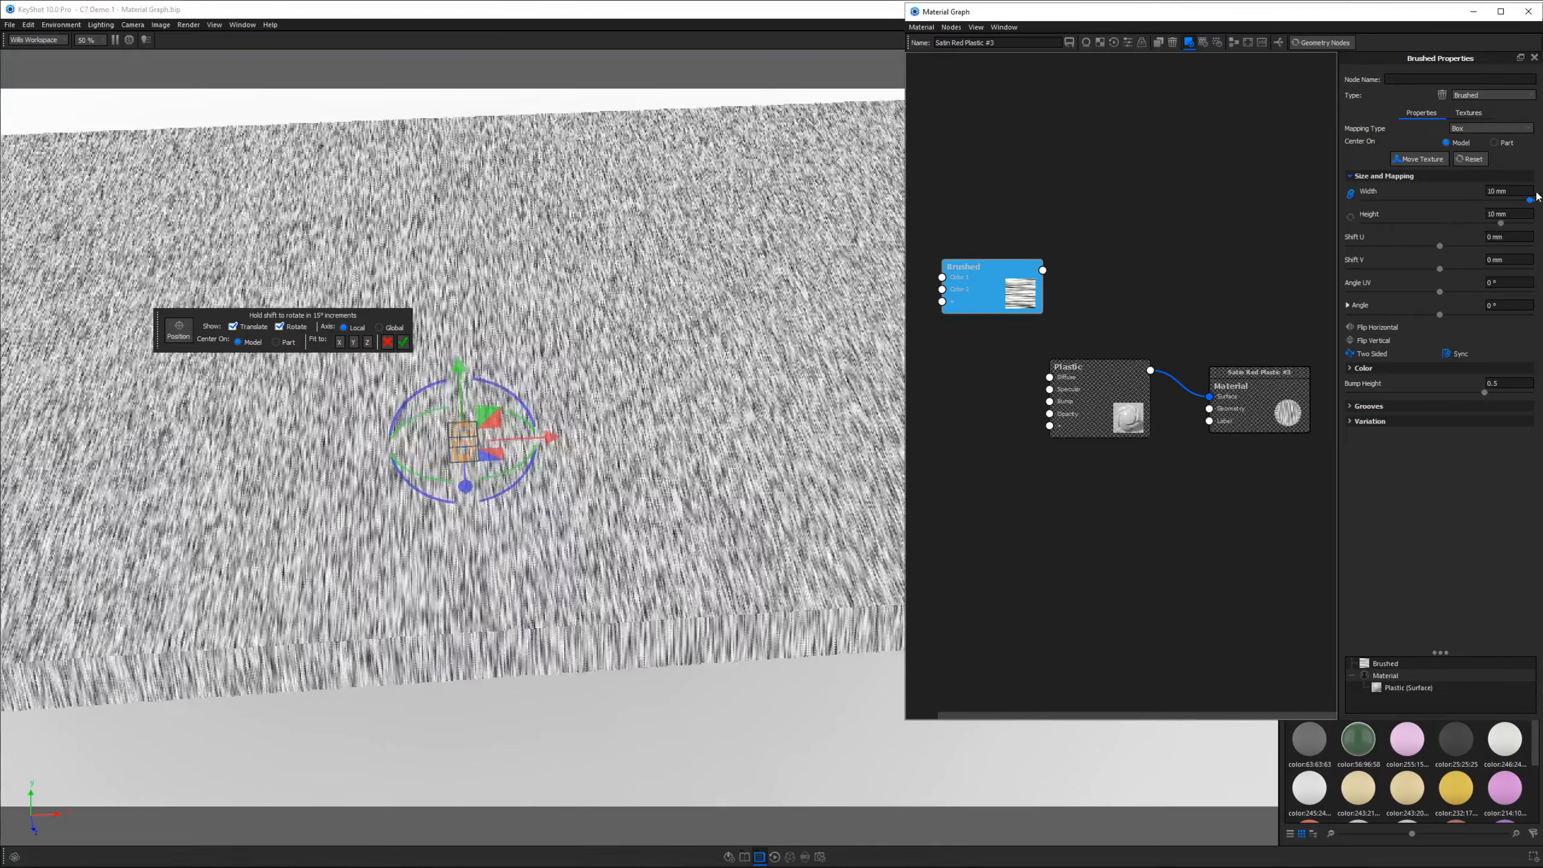
Step: Rotate the brushed texture on the slab to an angle of 90° with the Move Texture gizmo and accept the placement
{"action": "mouse_move", "coordinate": [499, 471]}
{"action": "left_mouse_down"}
{"action": "mouse_move", "coordinate": [587, 366]}
{"action": "mouse_move", "coordinate": [562, 343]}
{"action": "left_mouse_up"}
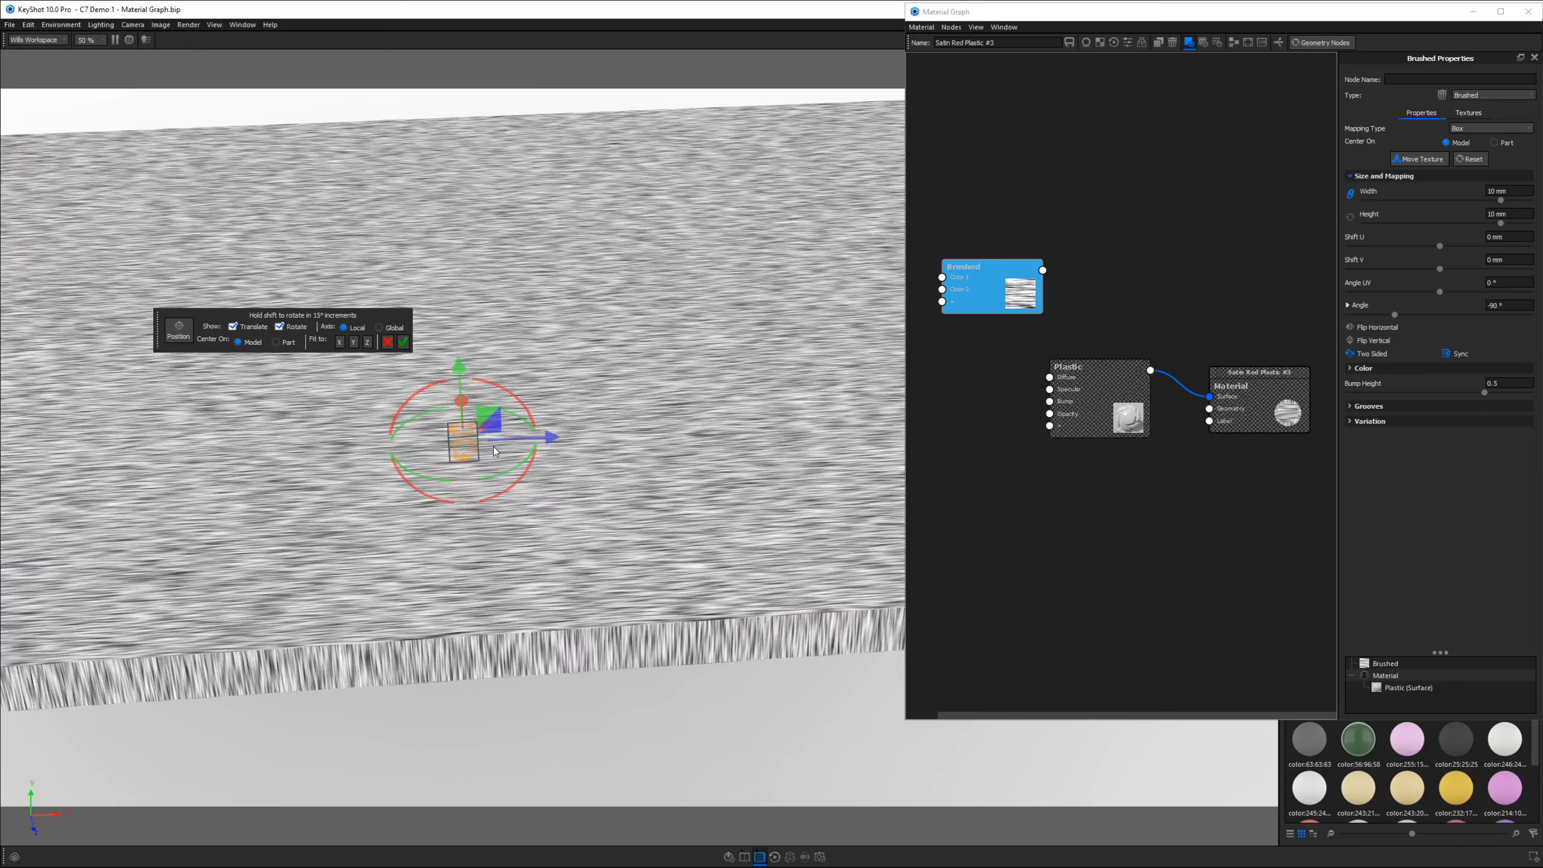
{"action": "left_click_drag", "start_coordinate": [600, 564], "coordinate": [959, 504]}
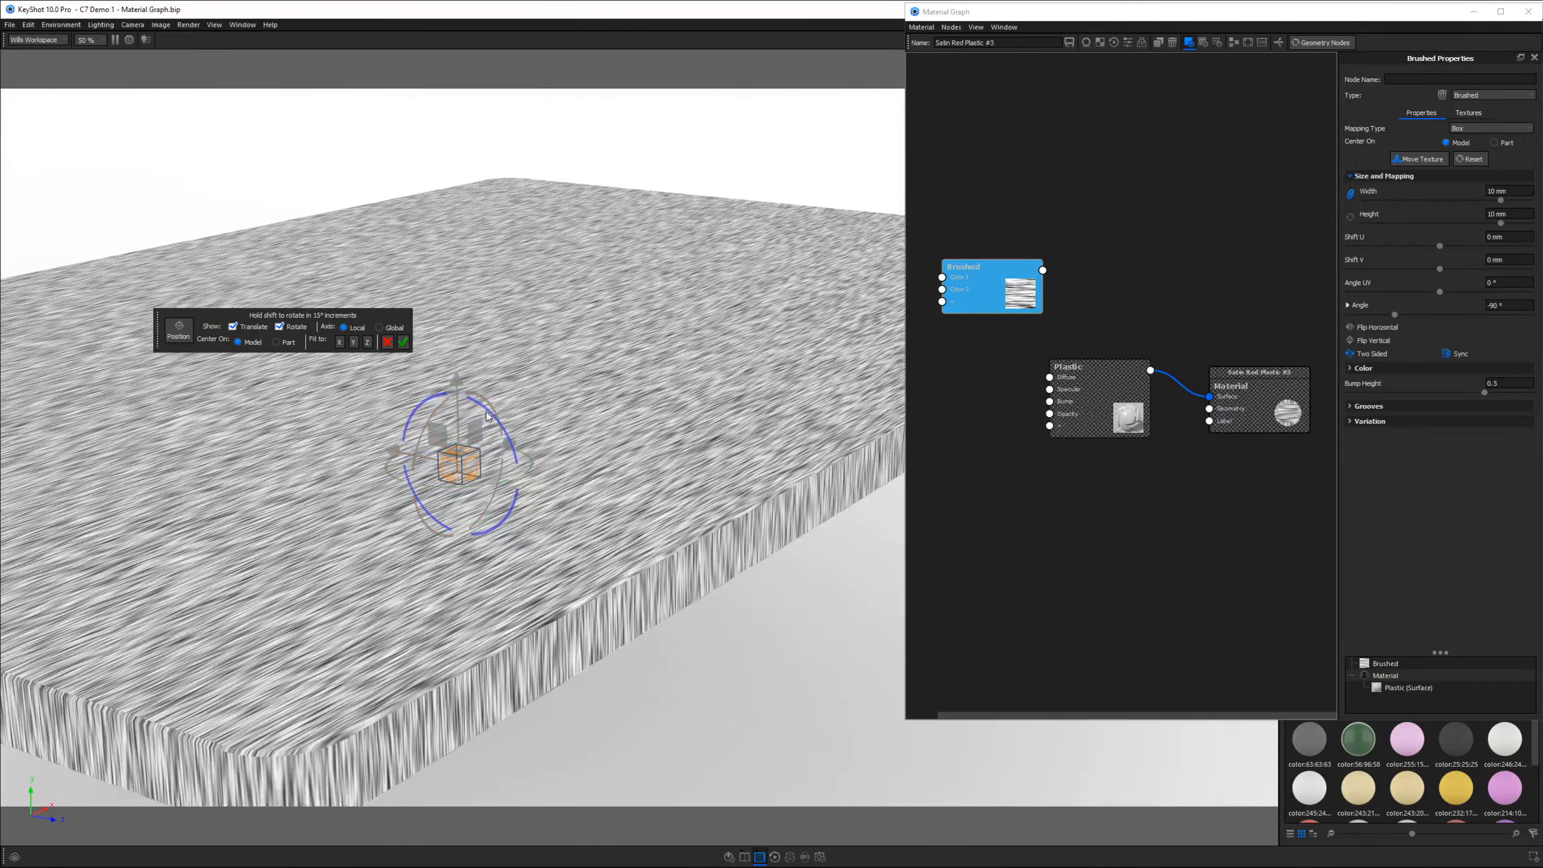
{"action": "left_click_drag", "start_coordinate": [483, 412], "coordinate": [503, 509]}
{"action": "mouse_move", "coordinate": [600, 506]}
{"action": "left_mouse_down"}
{"action": "mouse_move", "coordinate": [543, 491]}
{"action": "mouse_move", "coordinate": [576, 358]}
{"action": "mouse_move", "coordinate": [569, 318]}
{"action": "mouse_move", "coordinate": [504, 316]}
{"action": "left_mouse_up"}
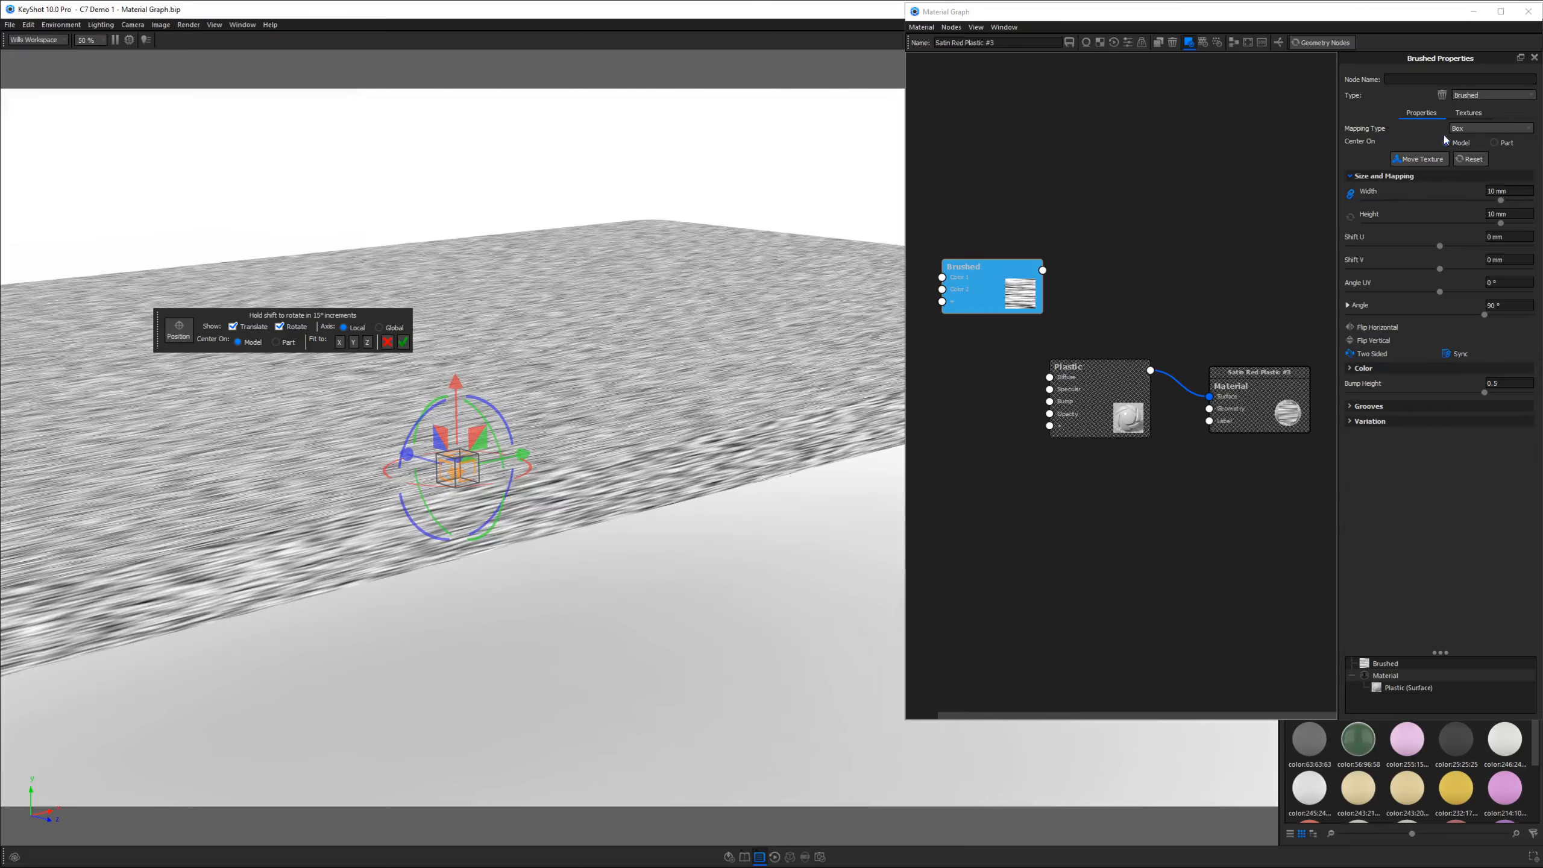
{"action": "left_click", "coordinate": [1463, 129]}
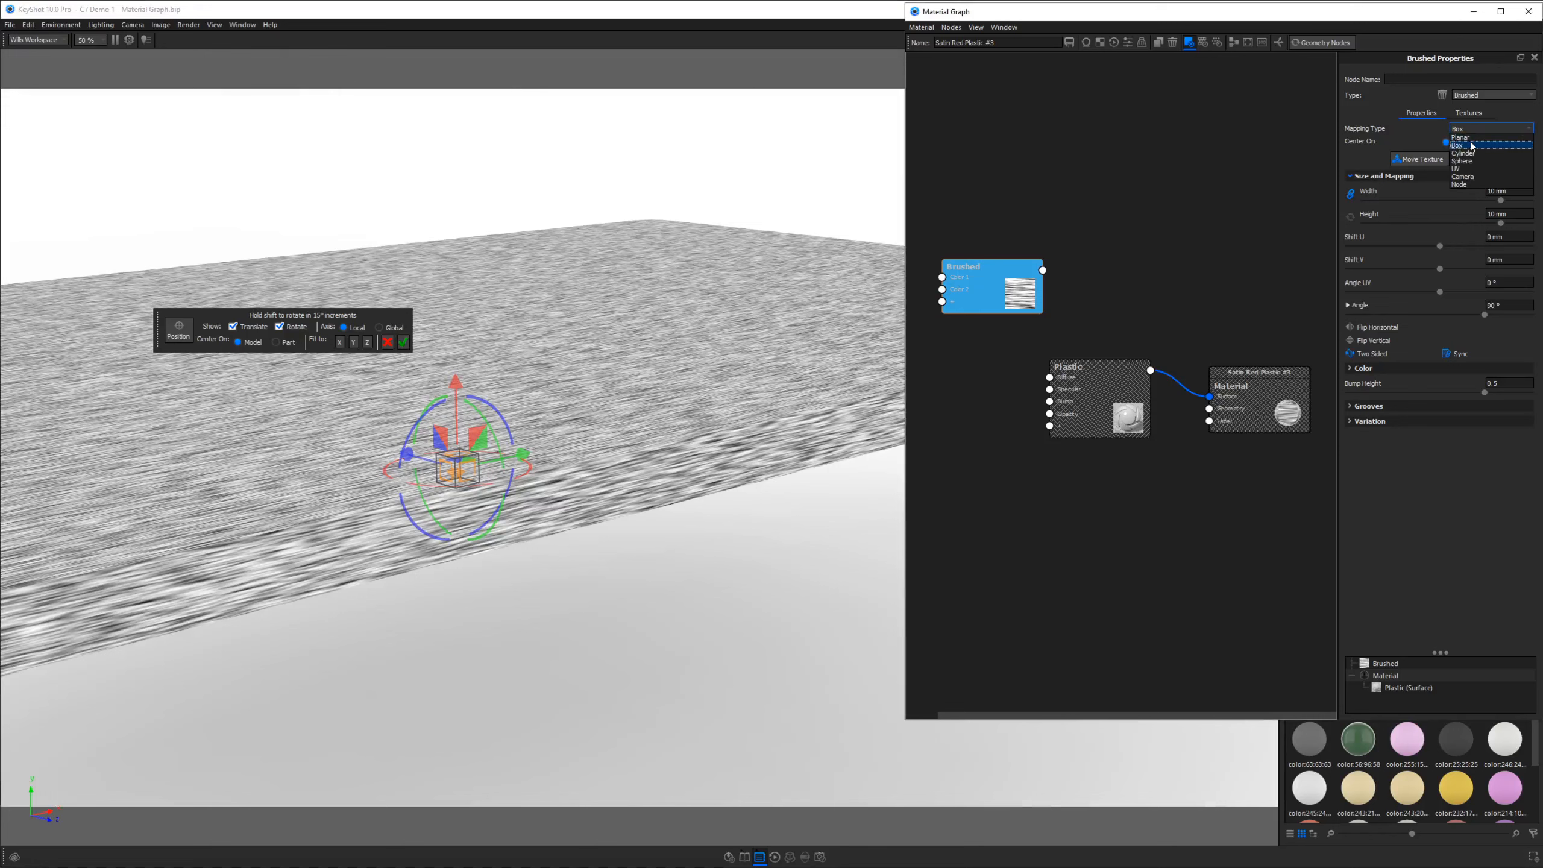
{"action": "left_click", "coordinate": [1138, 229]}
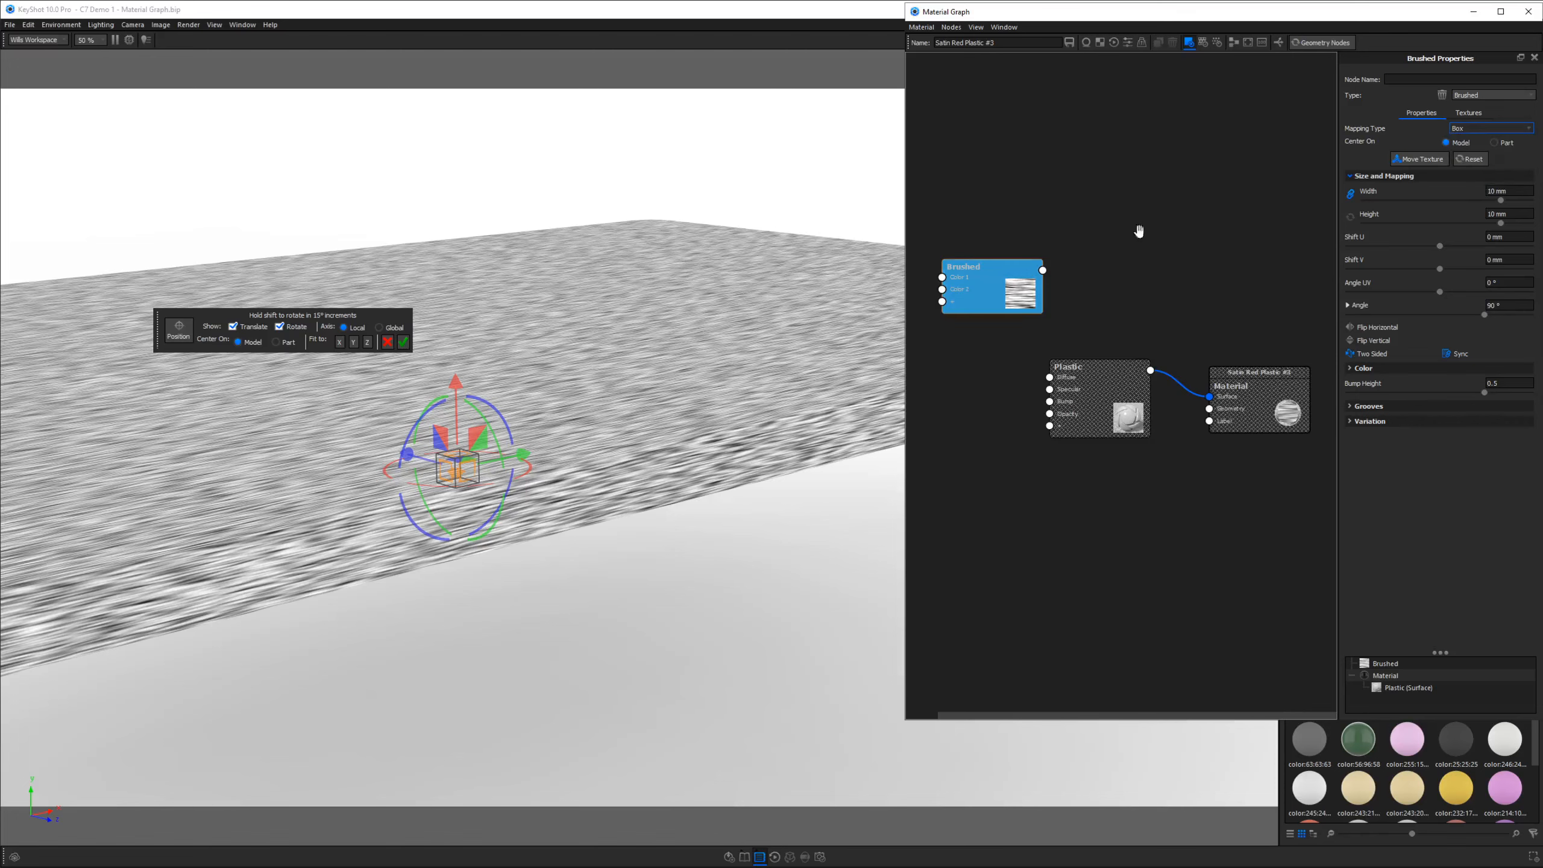
{"action": "left_click", "coordinate": [402, 344]}
Step: Examine the previewed brushed pattern on the slab's upper face, long edge and rounded corner
{"action": "mouse_move", "coordinate": [1020, 289]}
{"action": "left_mouse_down"}
{"action": "mouse_move", "coordinate": [1019, 274]}
{"action": "mouse_move", "coordinate": [1022, 285]}
{"action": "left_mouse_up"}
{"action": "scroll", "coordinate": [666, 411], "scroll_direction": "up", "scroll_amount": 3}
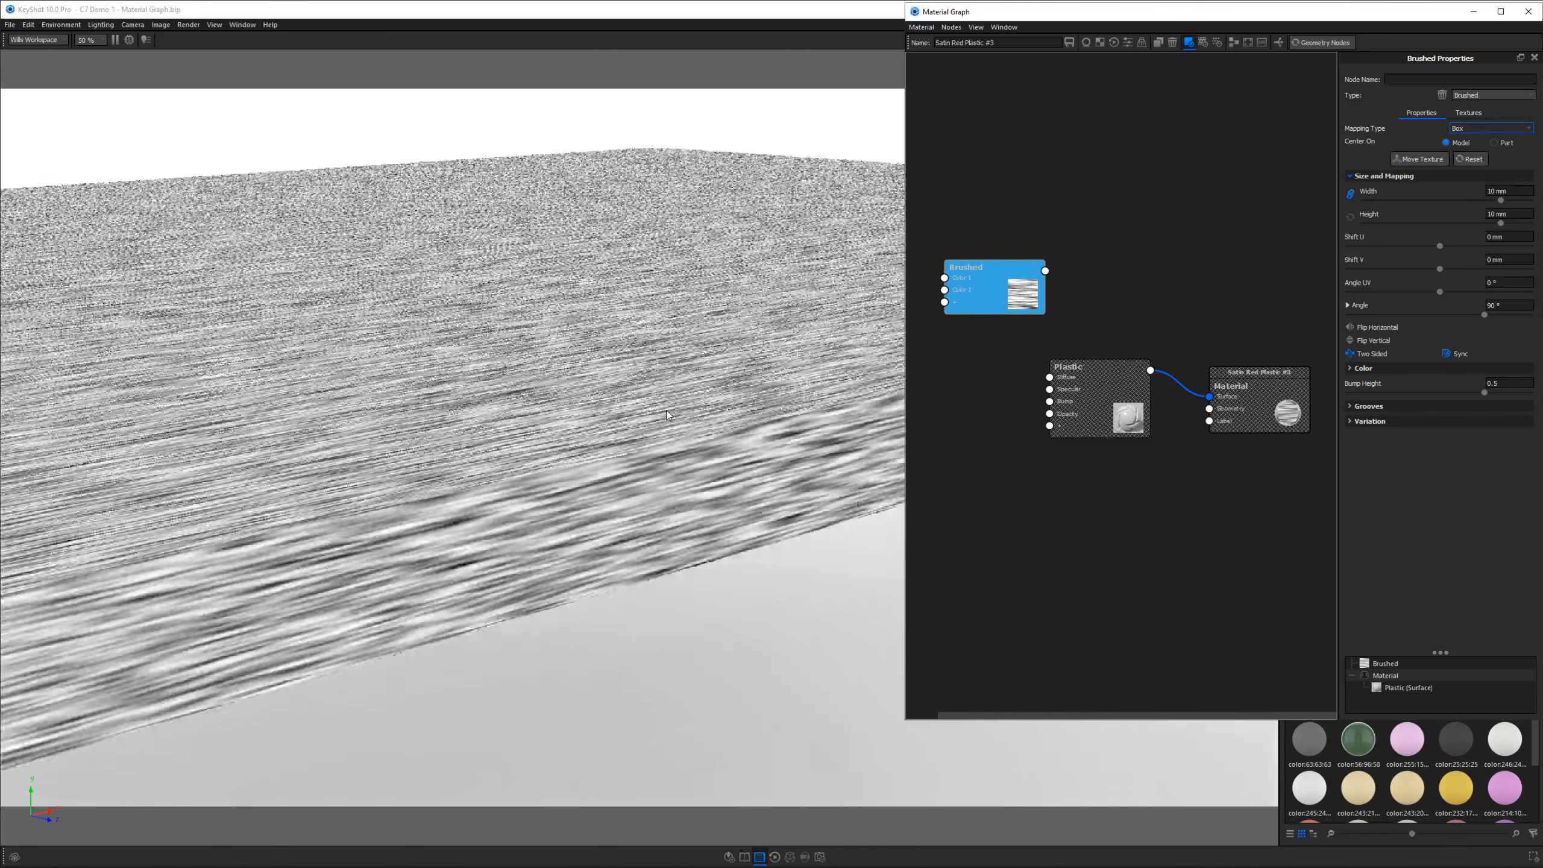
{"action": "scroll", "coordinate": [667, 415], "scroll_direction": "up", "scroll_amount": 2}
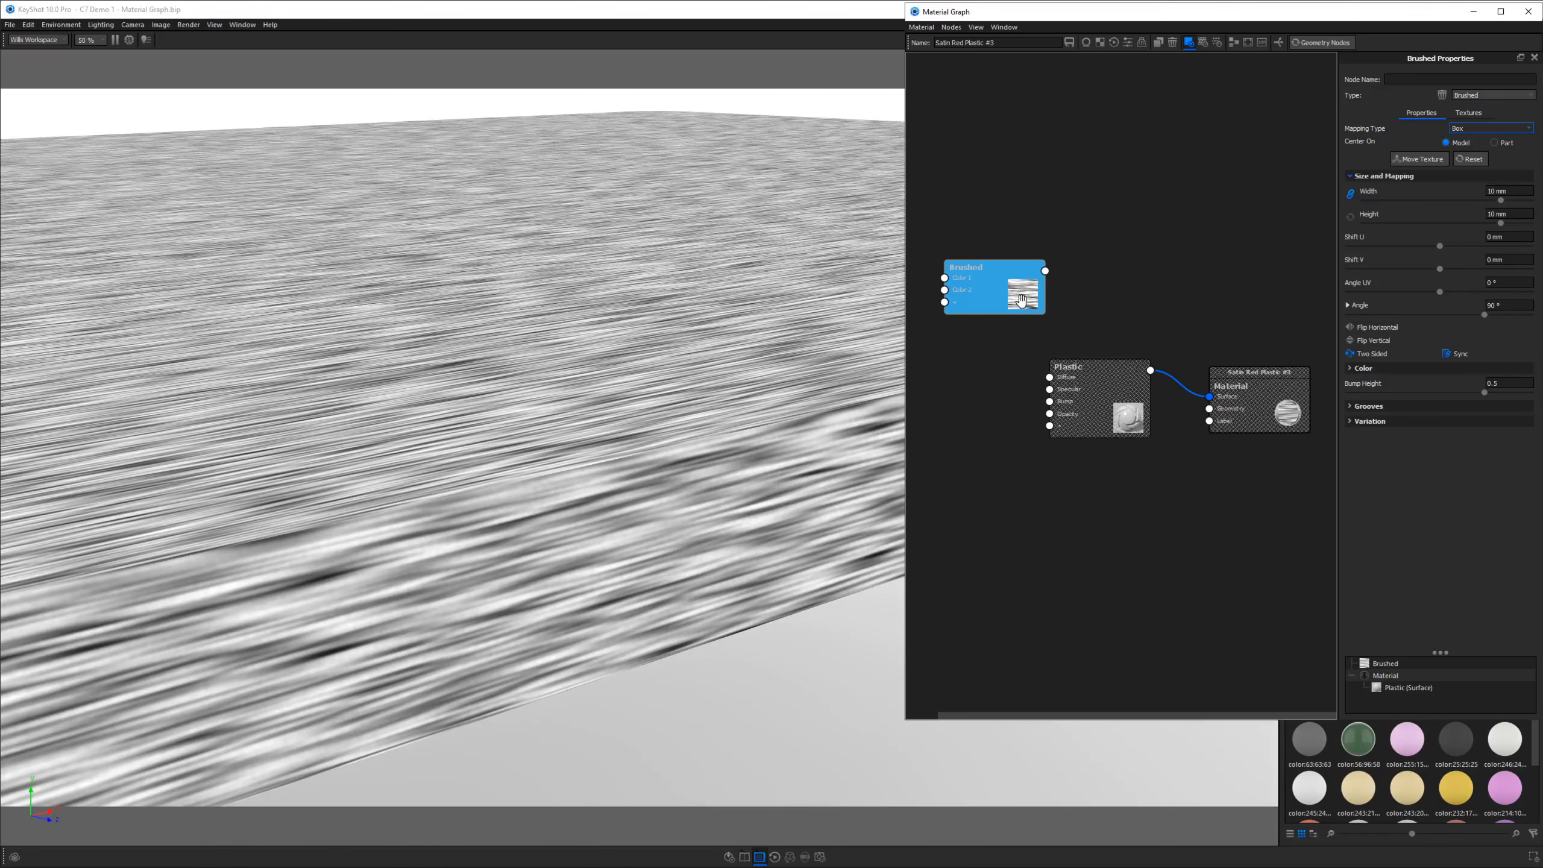
{"action": "scroll", "coordinate": [681, 393], "scroll_direction": "down", "scroll_amount": 2}
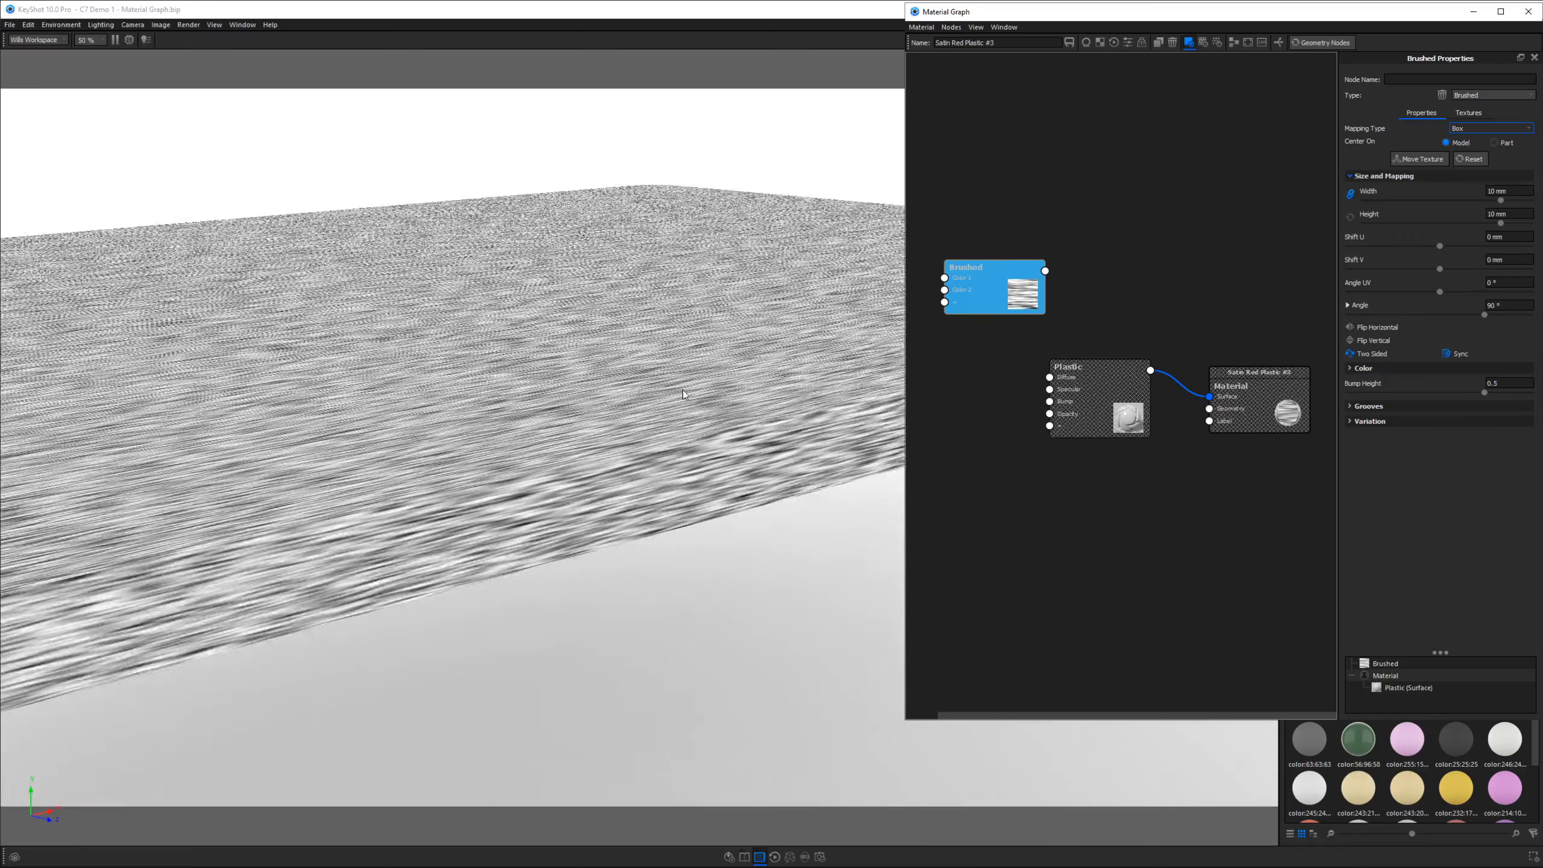
{"action": "scroll", "coordinate": [682, 394], "scroll_direction": "down", "scroll_amount": 1}
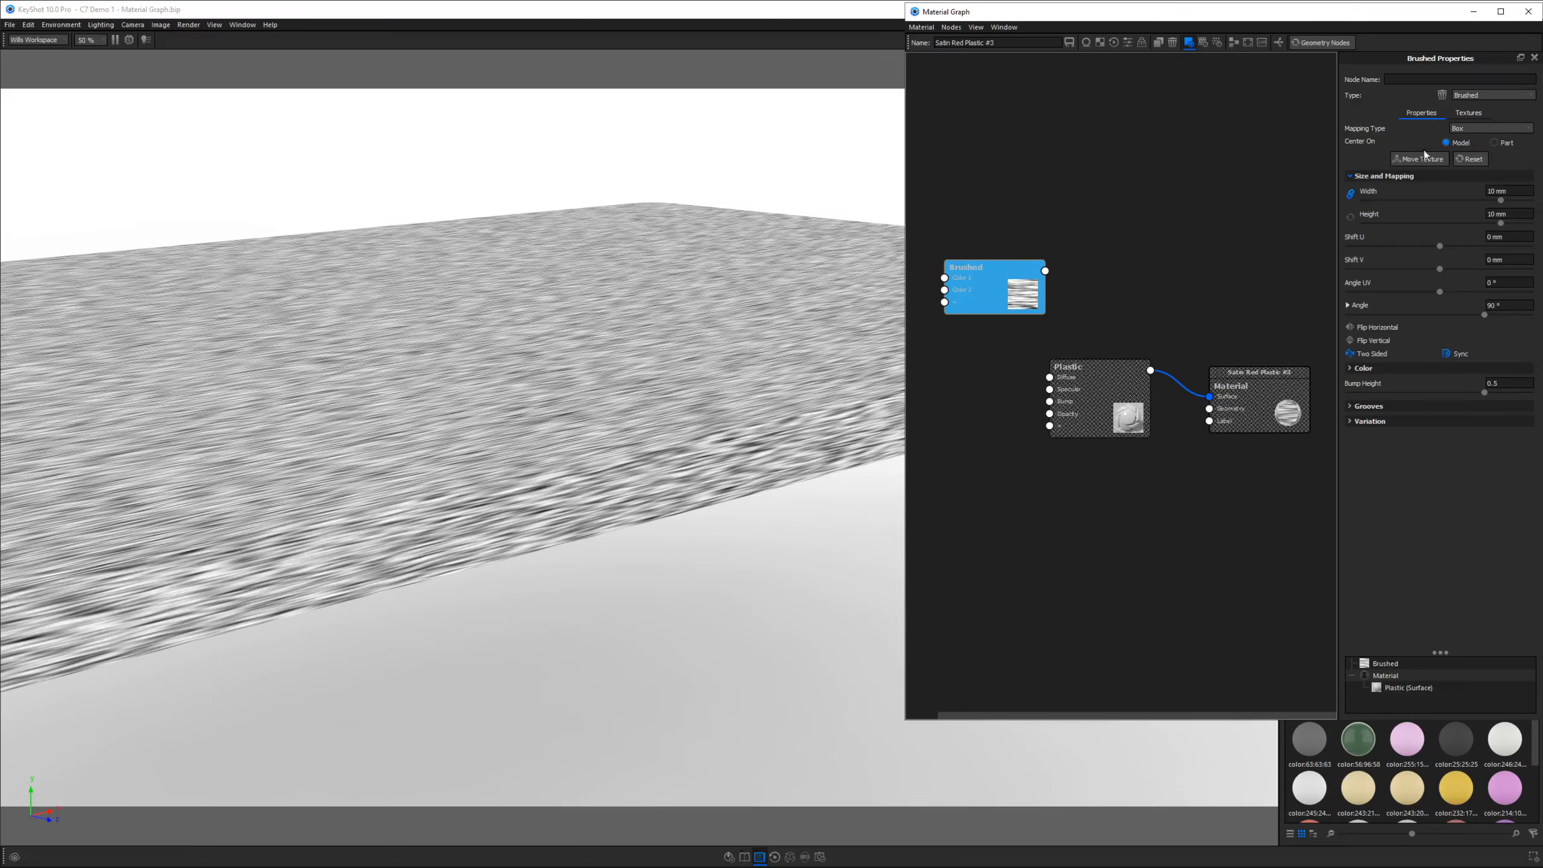
{"action": "left_click_drag", "start_coordinate": [610, 487], "coordinate": [589, 649]}
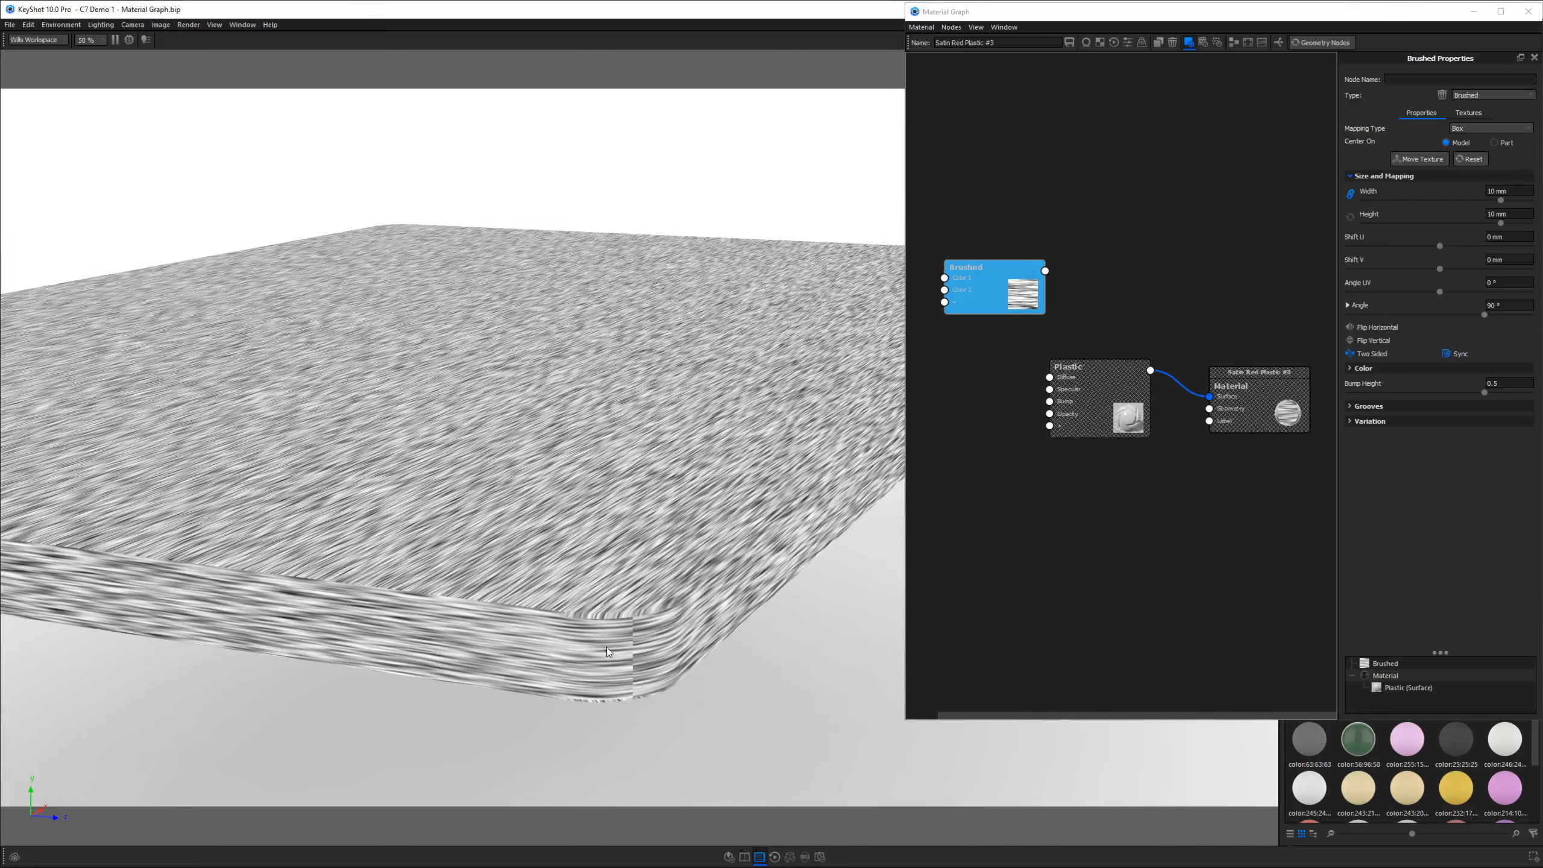
{"action": "left_click_drag", "start_coordinate": [647, 637], "coordinate": [693, 524]}
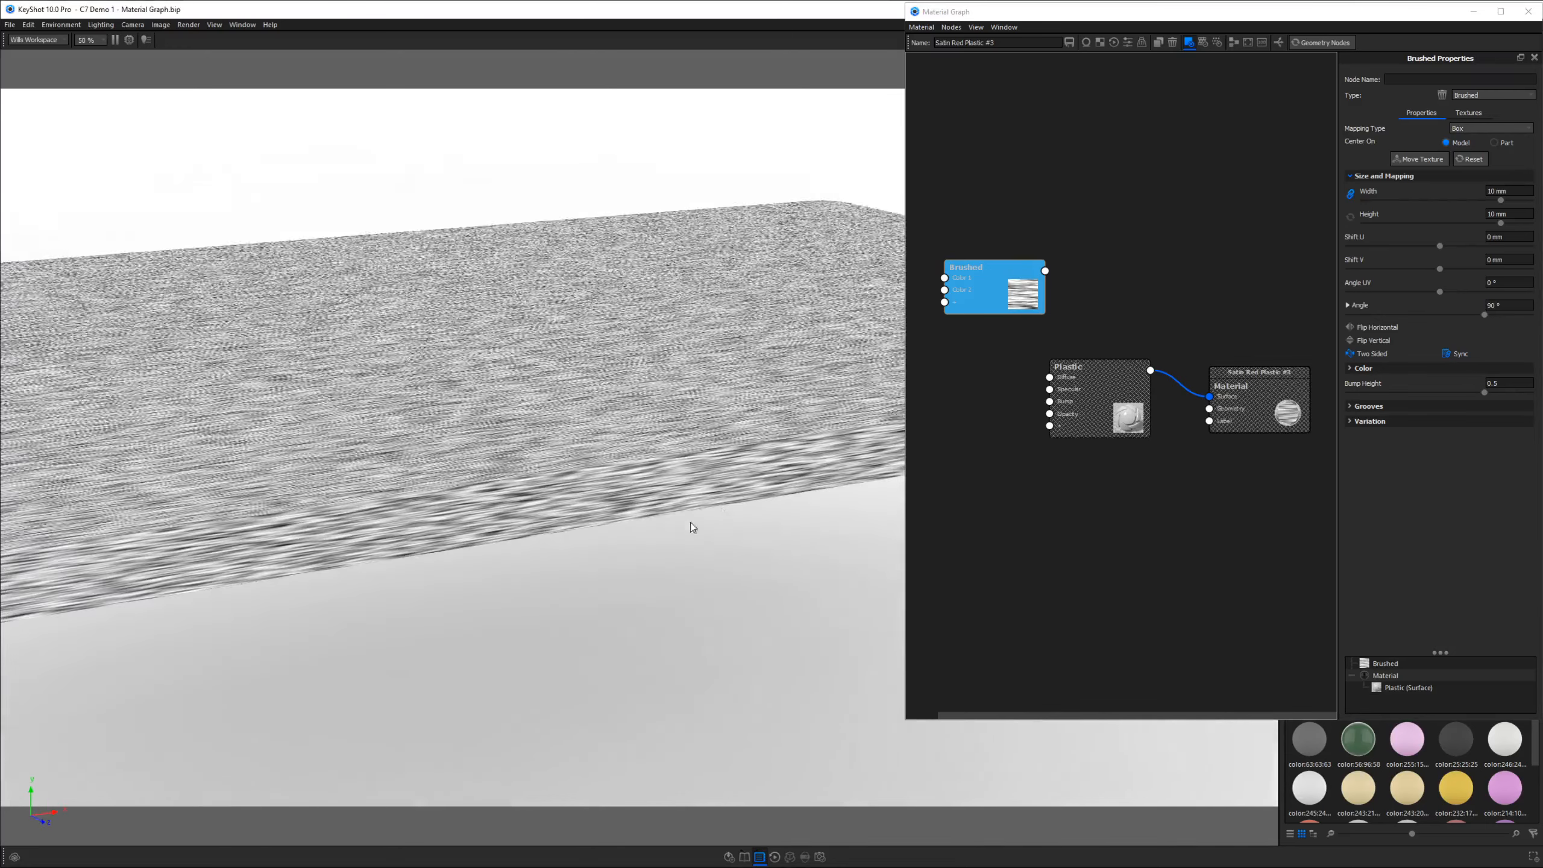
Step: Connect the Brushed texture to the Plastic node's diffuse input, and move that connection to the bump input
{"action": "mouse_move", "coordinate": [1005, 287]}
{"action": "left_mouse_down"}
{"action": "mouse_move", "coordinate": [990, 340]}
{"action": "mouse_move", "coordinate": [1051, 380]}
{"action": "mouse_move", "coordinate": [1040, 342]}
{"action": "mouse_move", "coordinate": [1013, 334]}
{"action": "mouse_move", "coordinate": [1031, 327]}
{"action": "mouse_move", "coordinate": [1050, 377]}
{"action": "left_mouse_up"}
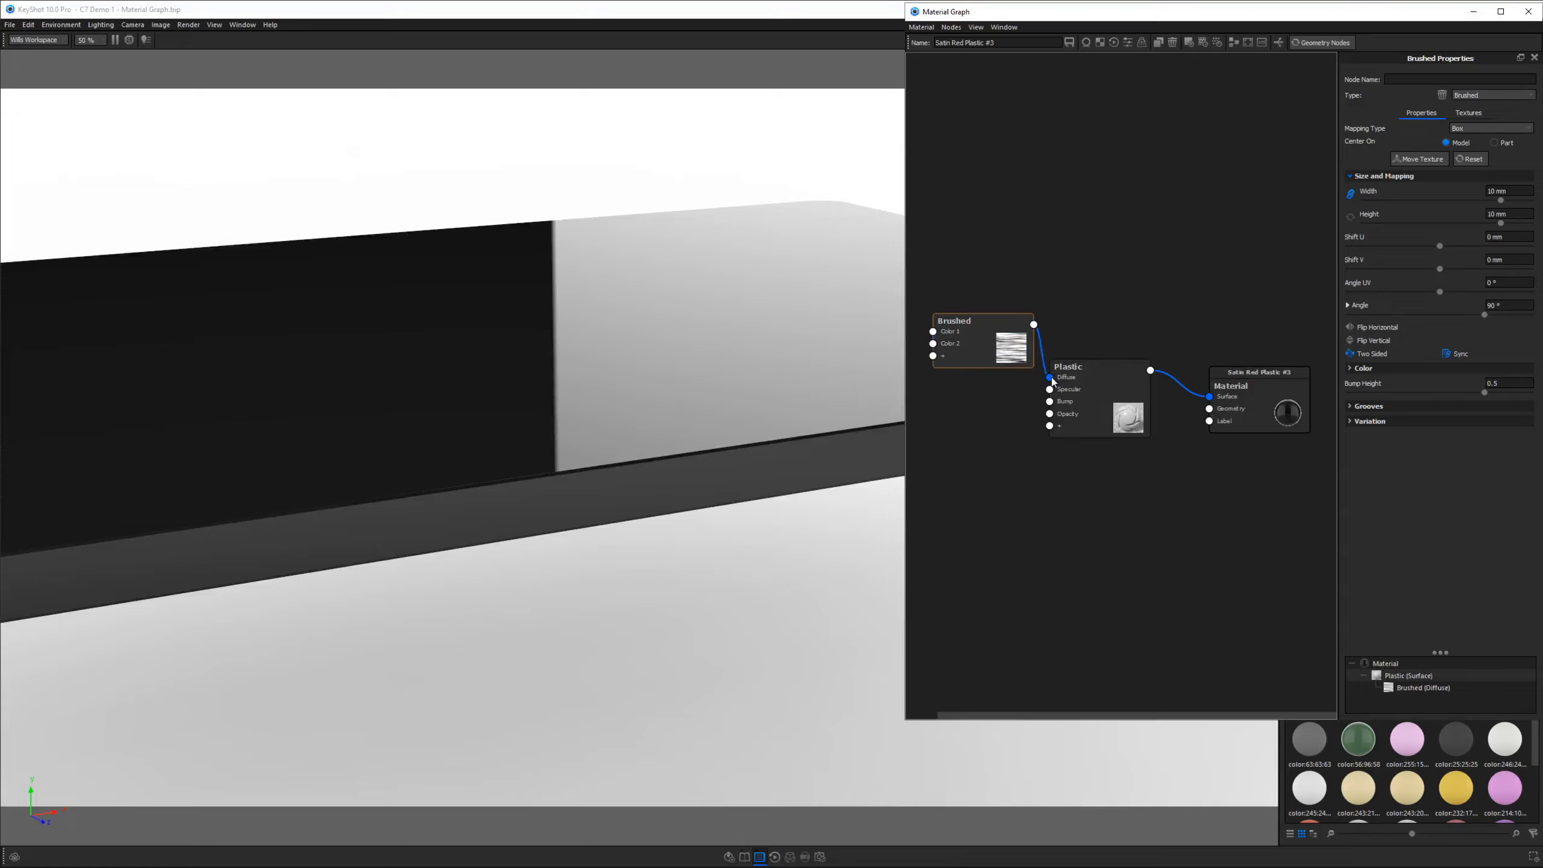
{"action": "left_click_drag", "start_coordinate": [838, 458], "coordinate": [858, 457]}
{"action": "left_click_drag", "start_coordinate": [1050, 378], "coordinate": [1050, 403]}
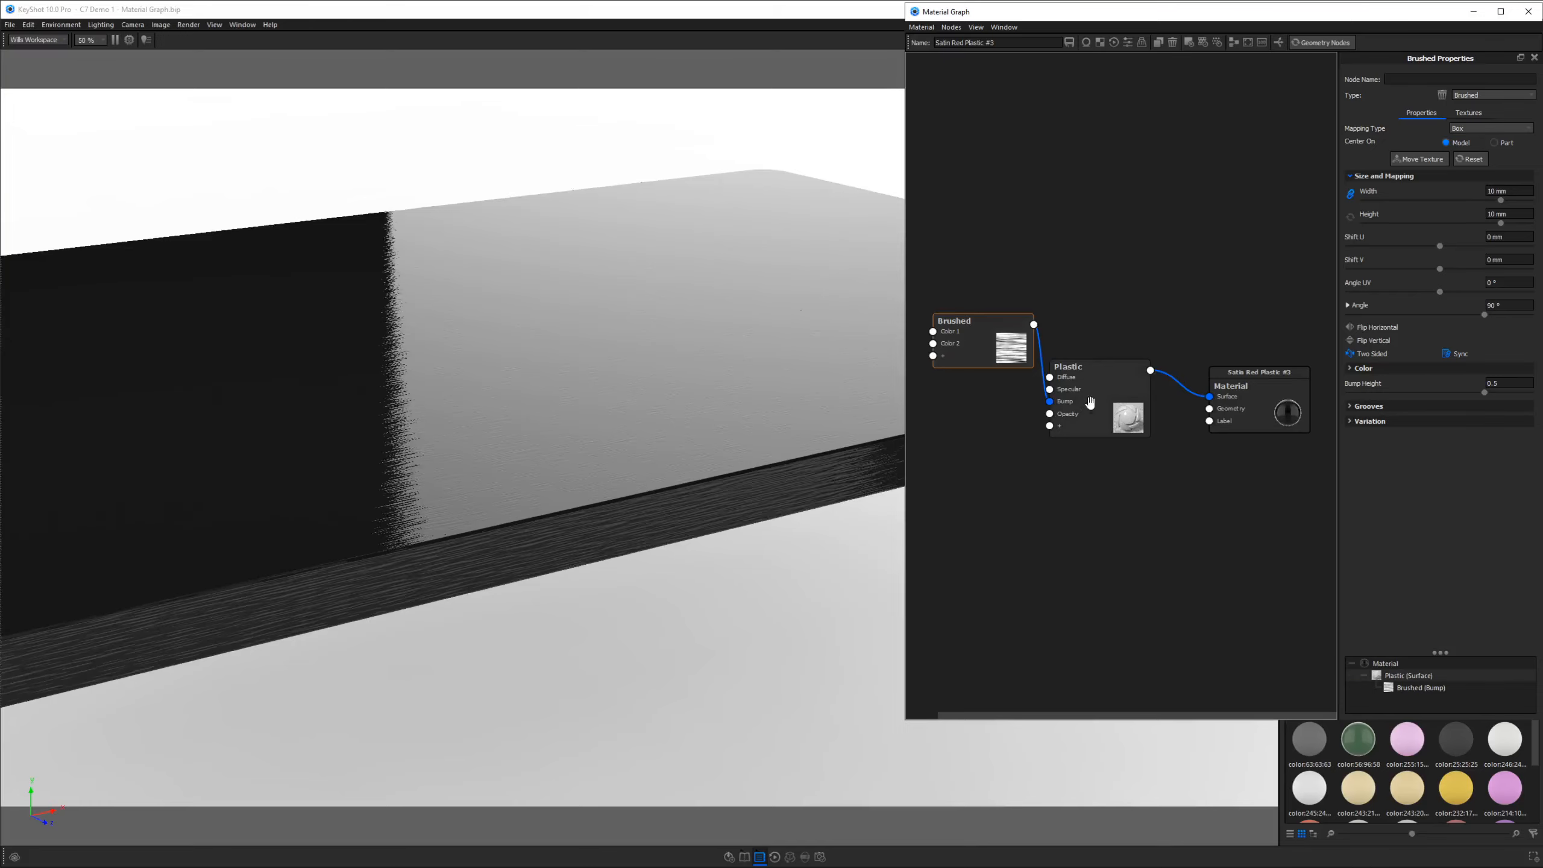
{"action": "left_click_drag", "start_coordinate": [722, 448], "coordinate": [681, 479]}
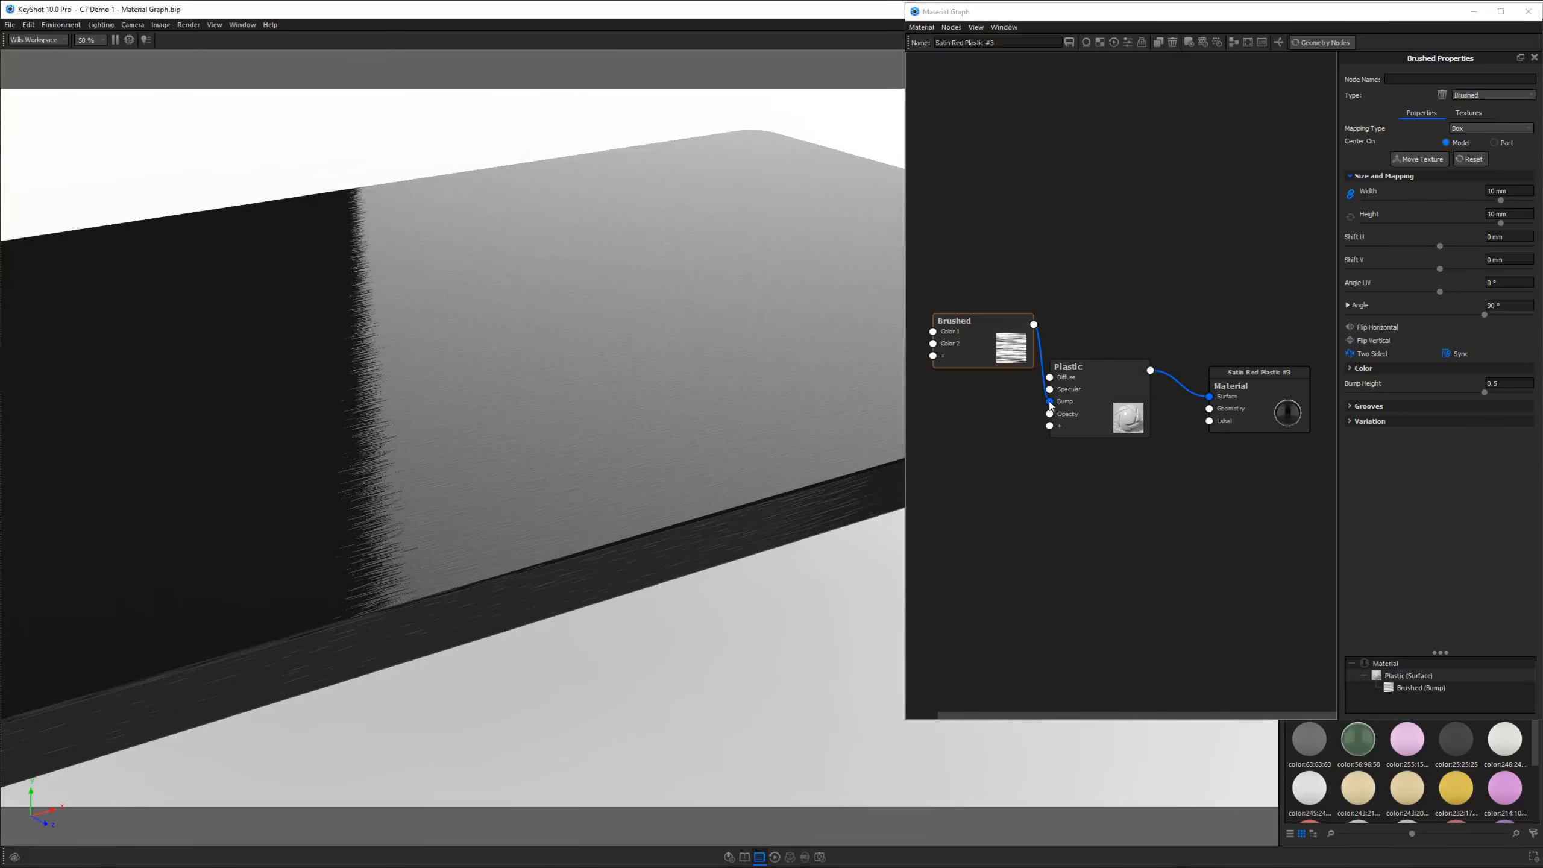
Step: Reroute the Brushed texture to the Plastic node's roughness, and detach it again to preview the texture alone
{"action": "left_click_drag", "start_coordinate": [1051, 402], "coordinate": [1103, 398]}
{"action": "left_click", "coordinate": [1137, 433]}
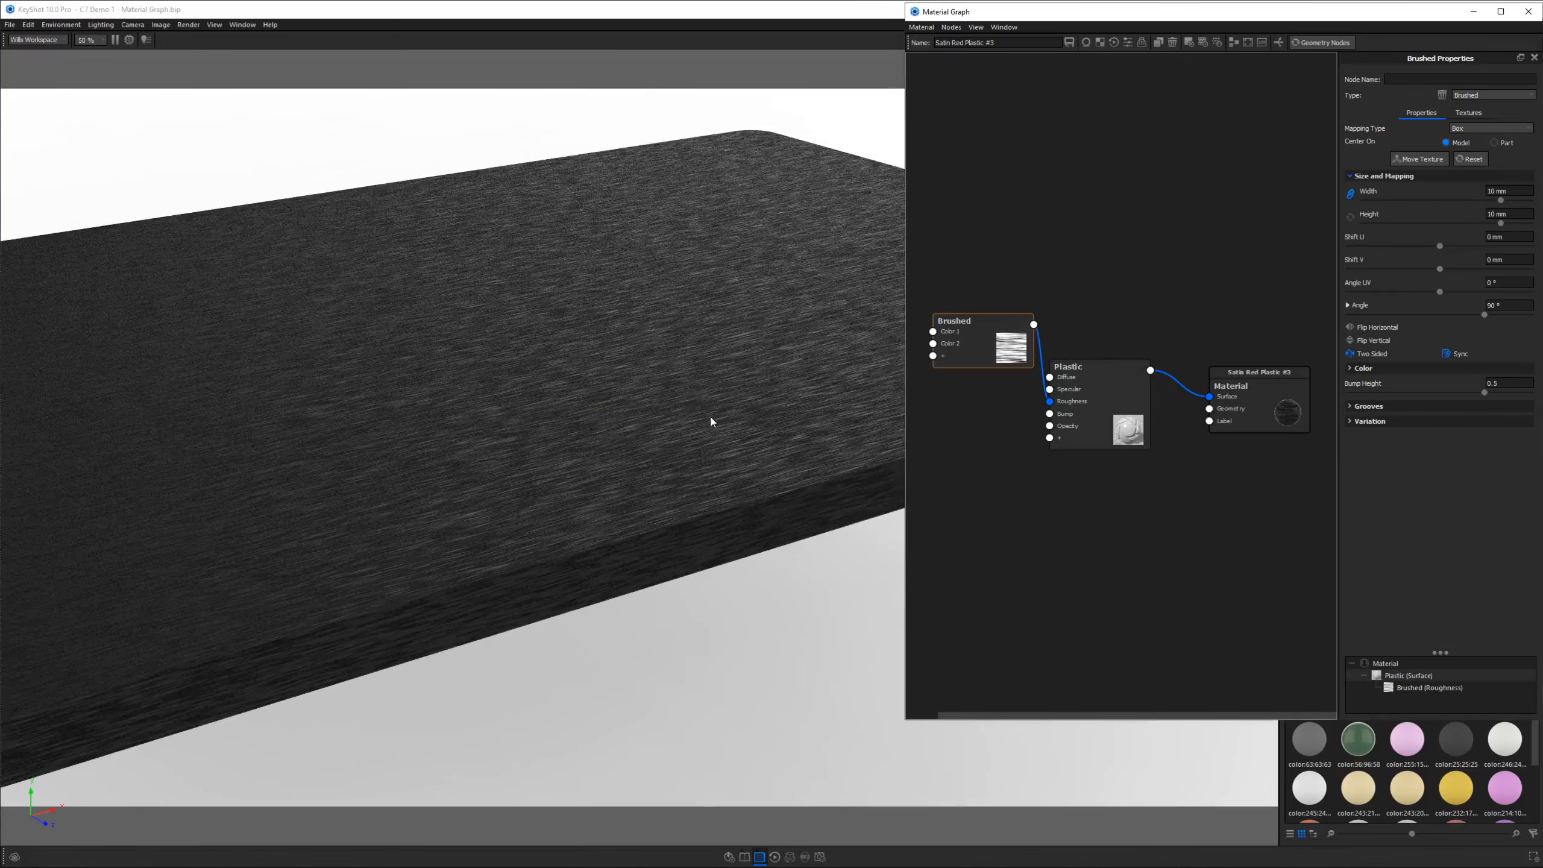
{"action": "scroll", "coordinate": [754, 423], "scroll_direction": "up", "scroll_amount": 5}
{"action": "left_click_drag", "start_coordinate": [952, 351], "coordinate": [985, 303]}
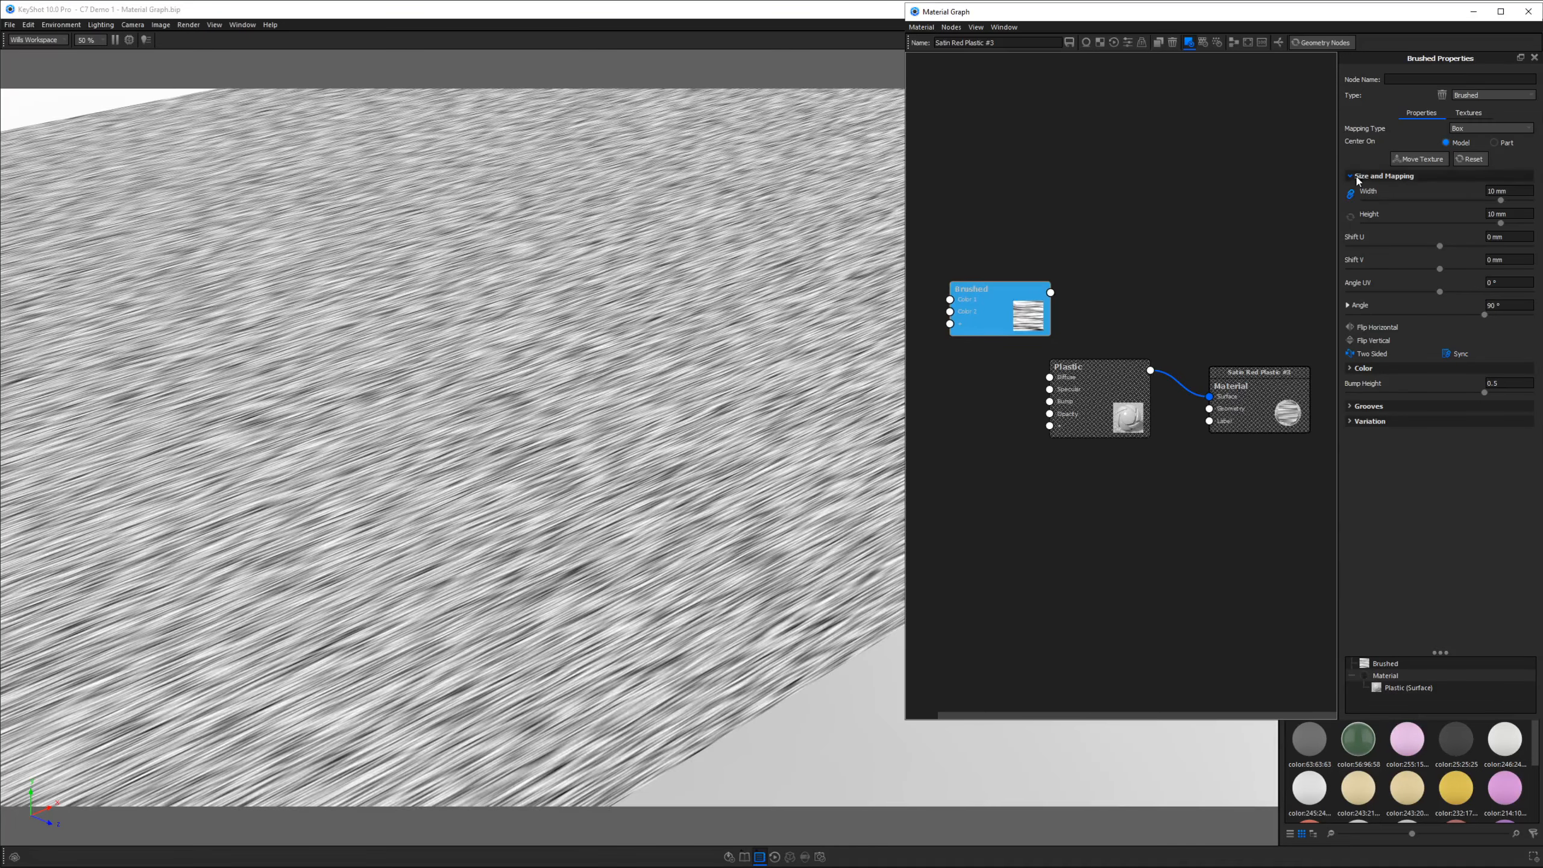
Step: Set the Brushed texture's Color 1 to a neutral grey with a value of 52%
{"action": "left_click", "coordinate": [1387, 175]}
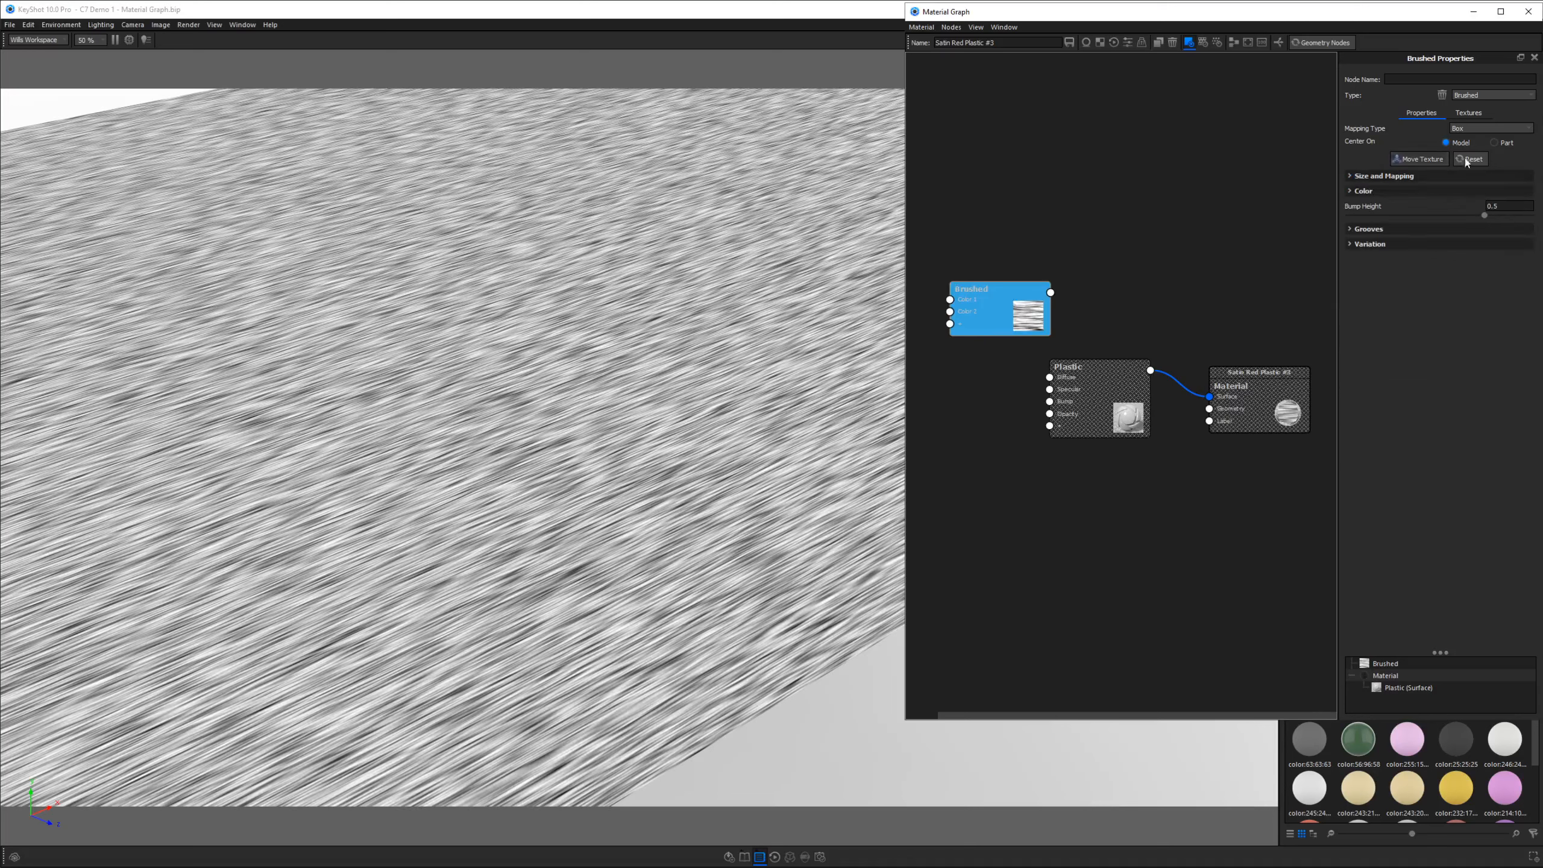
{"action": "left_click", "coordinate": [1355, 192]}
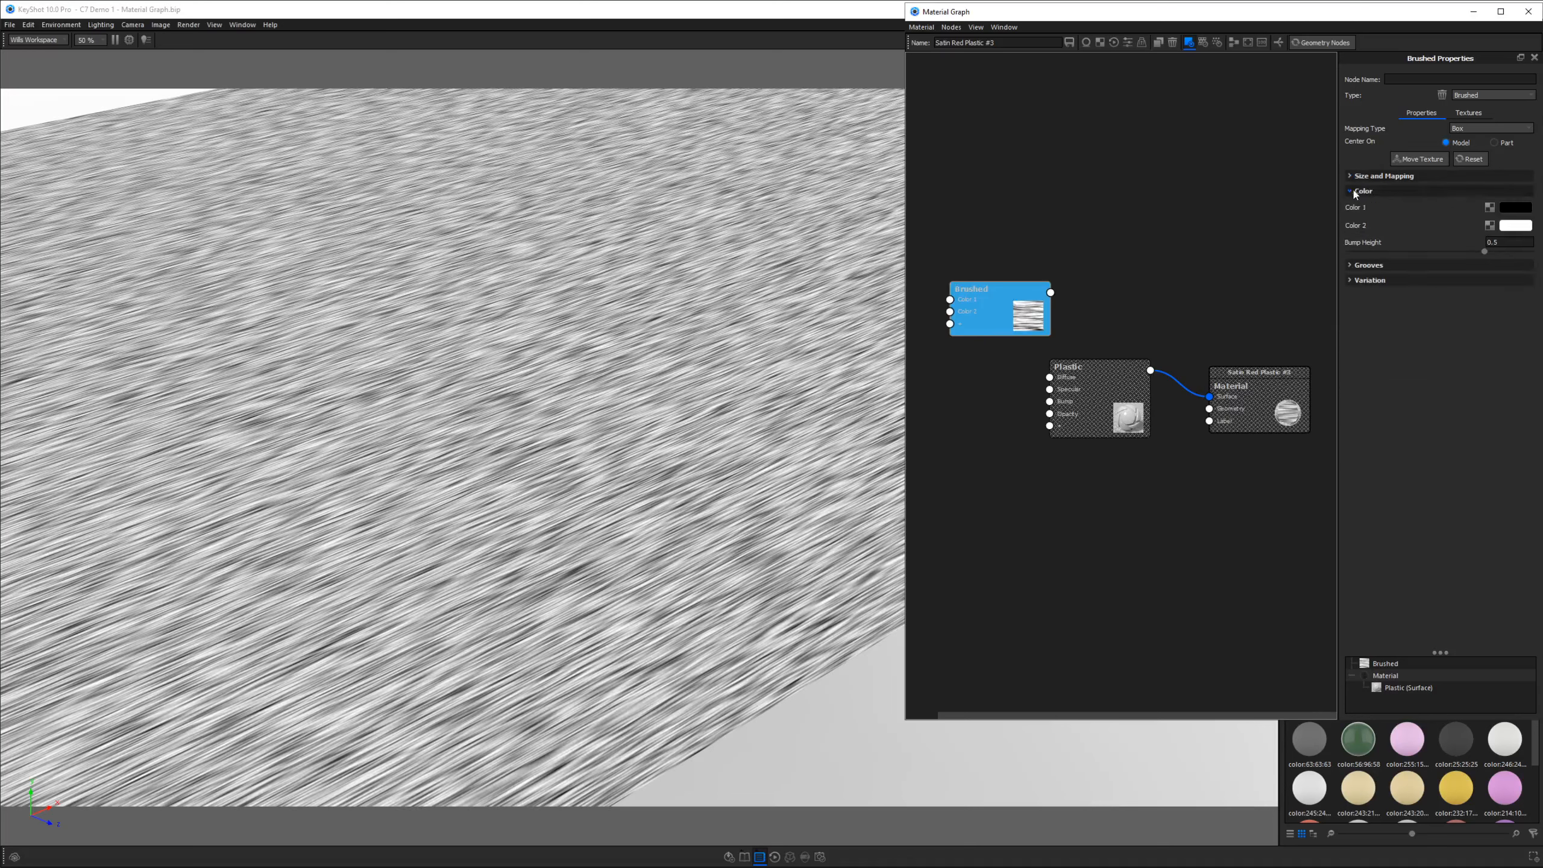
{"action": "left_click", "coordinate": [1515, 208]}
{"action": "mouse_move", "coordinate": [1278, 275]}
{"action": "left_mouse_down"}
{"action": "mouse_move", "coordinate": [1256, 229]}
{"action": "mouse_move", "coordinate": [1317, 285]}
{"action": "mouse_move", "coordinate": [1398, 266]}
{"action": "mouse_move", "coordinate": [1249, 306]}
{"action": "mouse_move", "coordinate": [1244, 275]}
{"action": "mouse_move", "coordinate": [1246, 297]}
{"action": "left_mouse_up"}
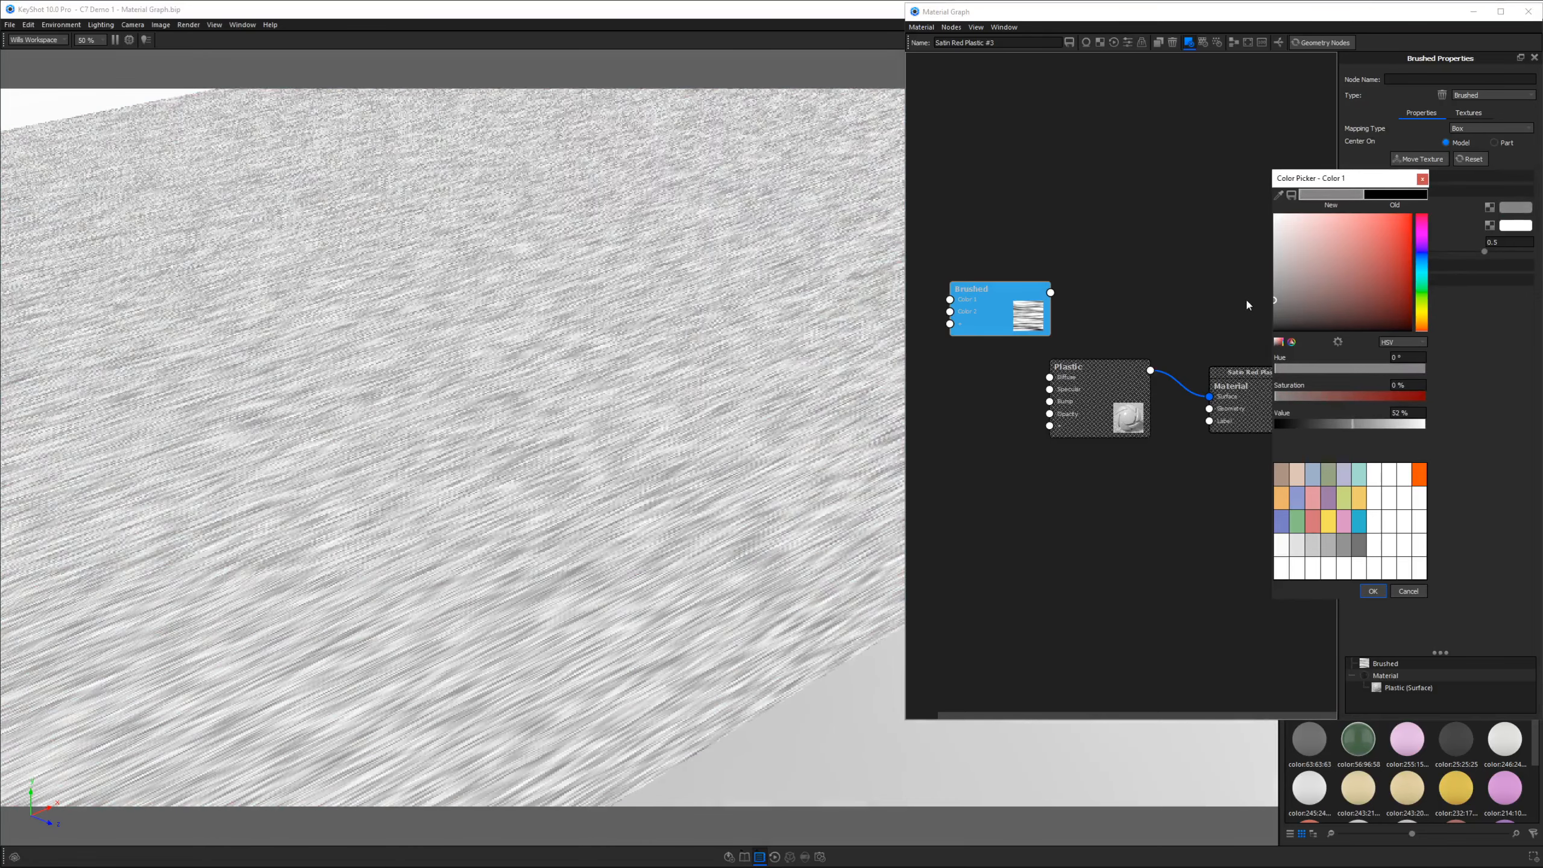
{"action": "left_click", "coordinate": [1373, 590]}
{"action": "left_click_drag", "start_coordinate": [1036, 309], "coordinate": [1037, 307]}
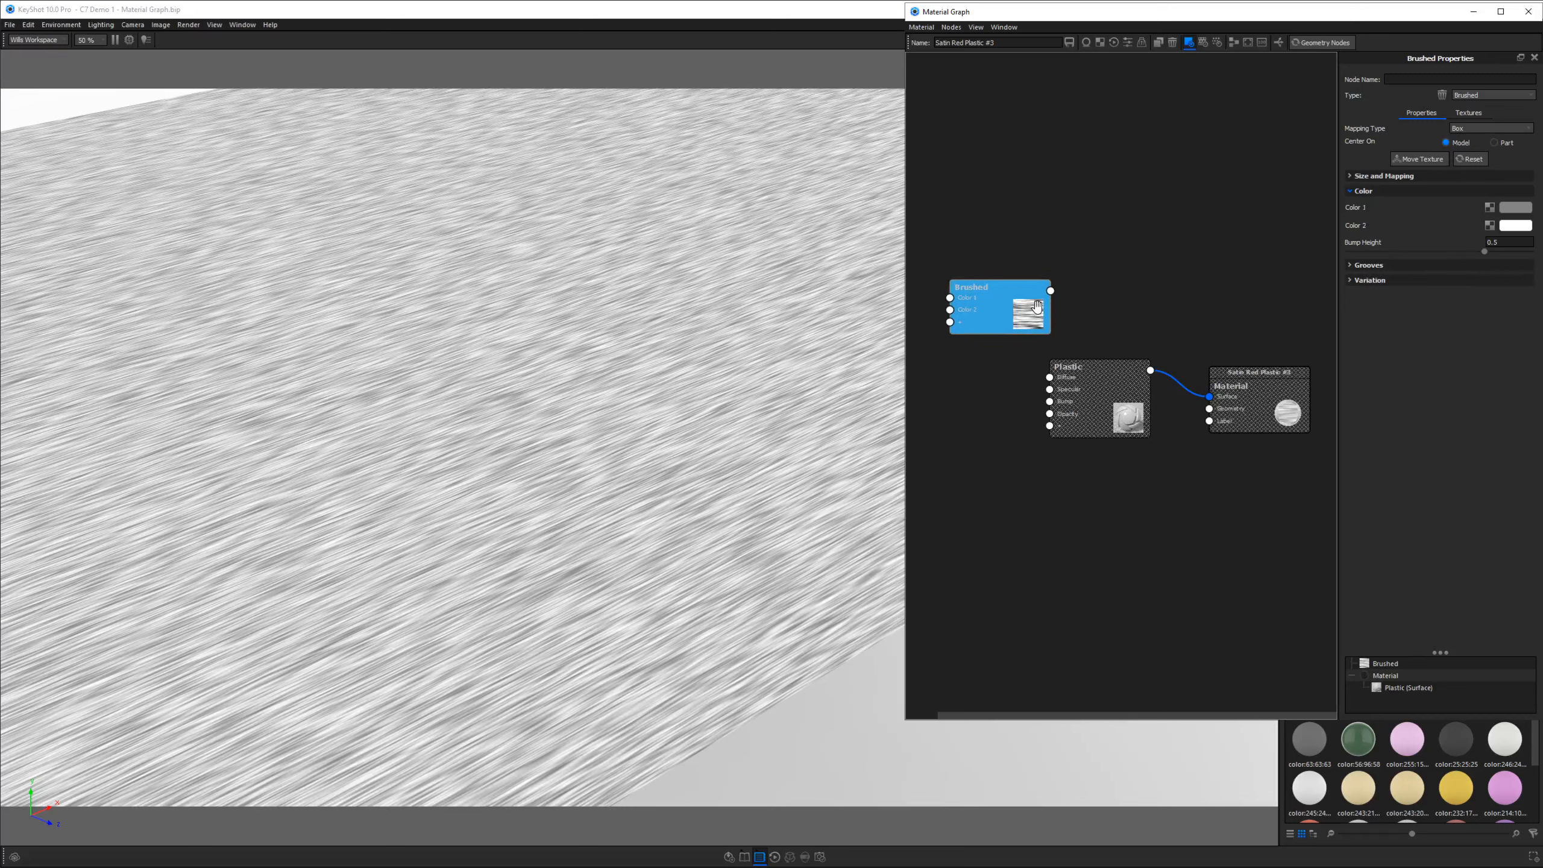
{"action": "mouse_move", "coordinate": [1082, 404]}
{"action": "left_mouse_down"}
{"action": "mouse_move", "coordinate": [1098, 372]}
{"action": "mouse_move", "coordinate": [1096, 401]}
{"action": "left_mouse_up"}
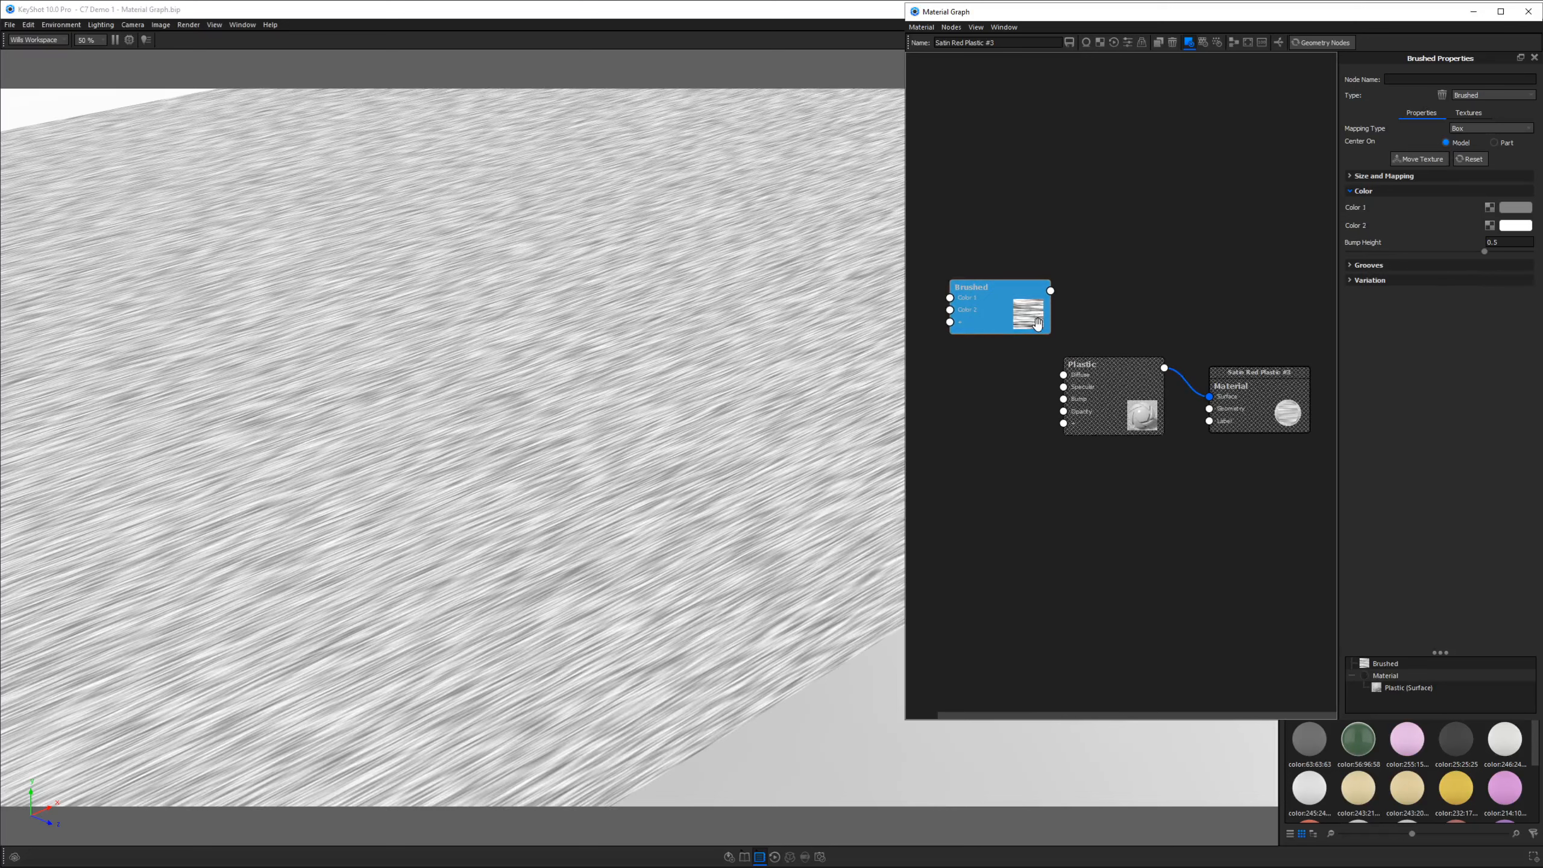
Step: Expand the groove settings and set the Brushed texture's Color 1 to black
{"action": "left_click", "coordinate": [1362, 268]}
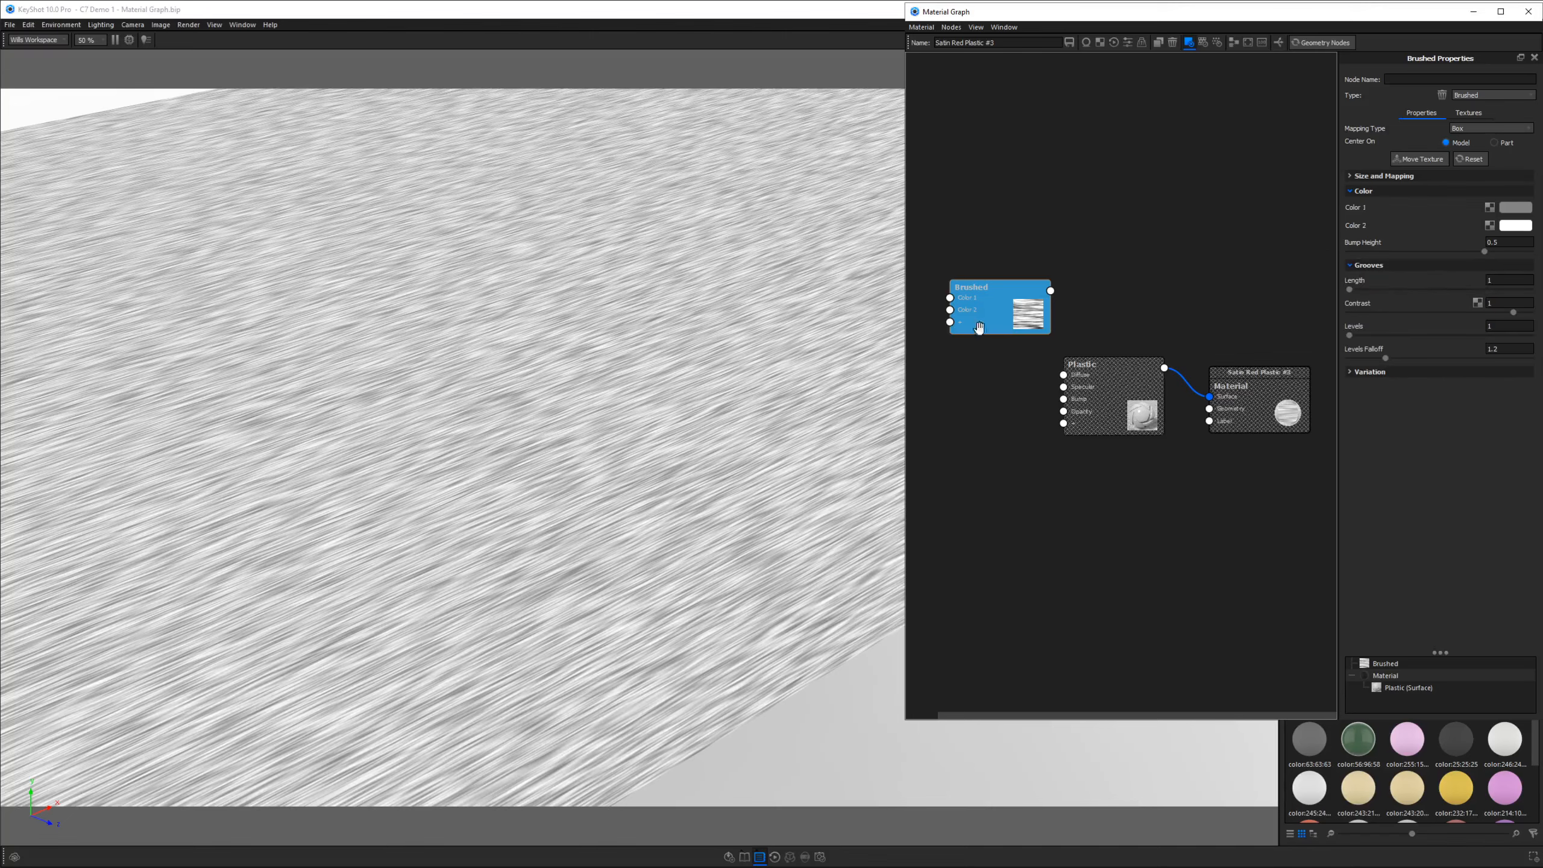
{"action": "left_click", "coordinate": [1526, 208]}
{"action": "left_click", "coordinate": [1290, 341]}
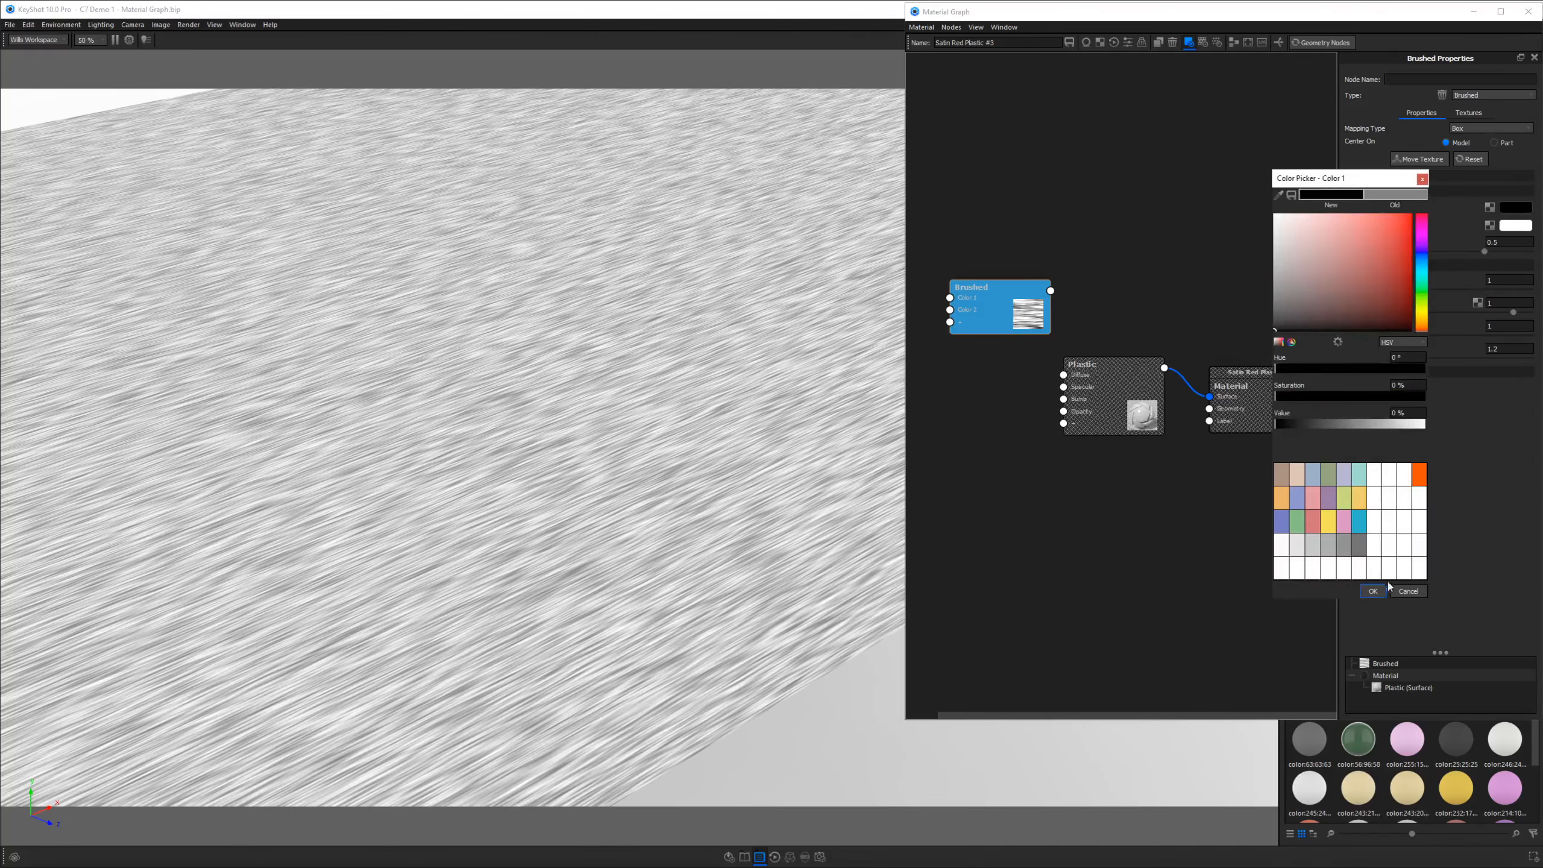
{"action": "left_click", "coordinate": [1373, 588]}
Step: Lengthen the brushed grooves by setting their length to 10
{"action": "scroll", "coordinate": [803, 471], "scroll_direction": "up", "scroll_amount": 3}
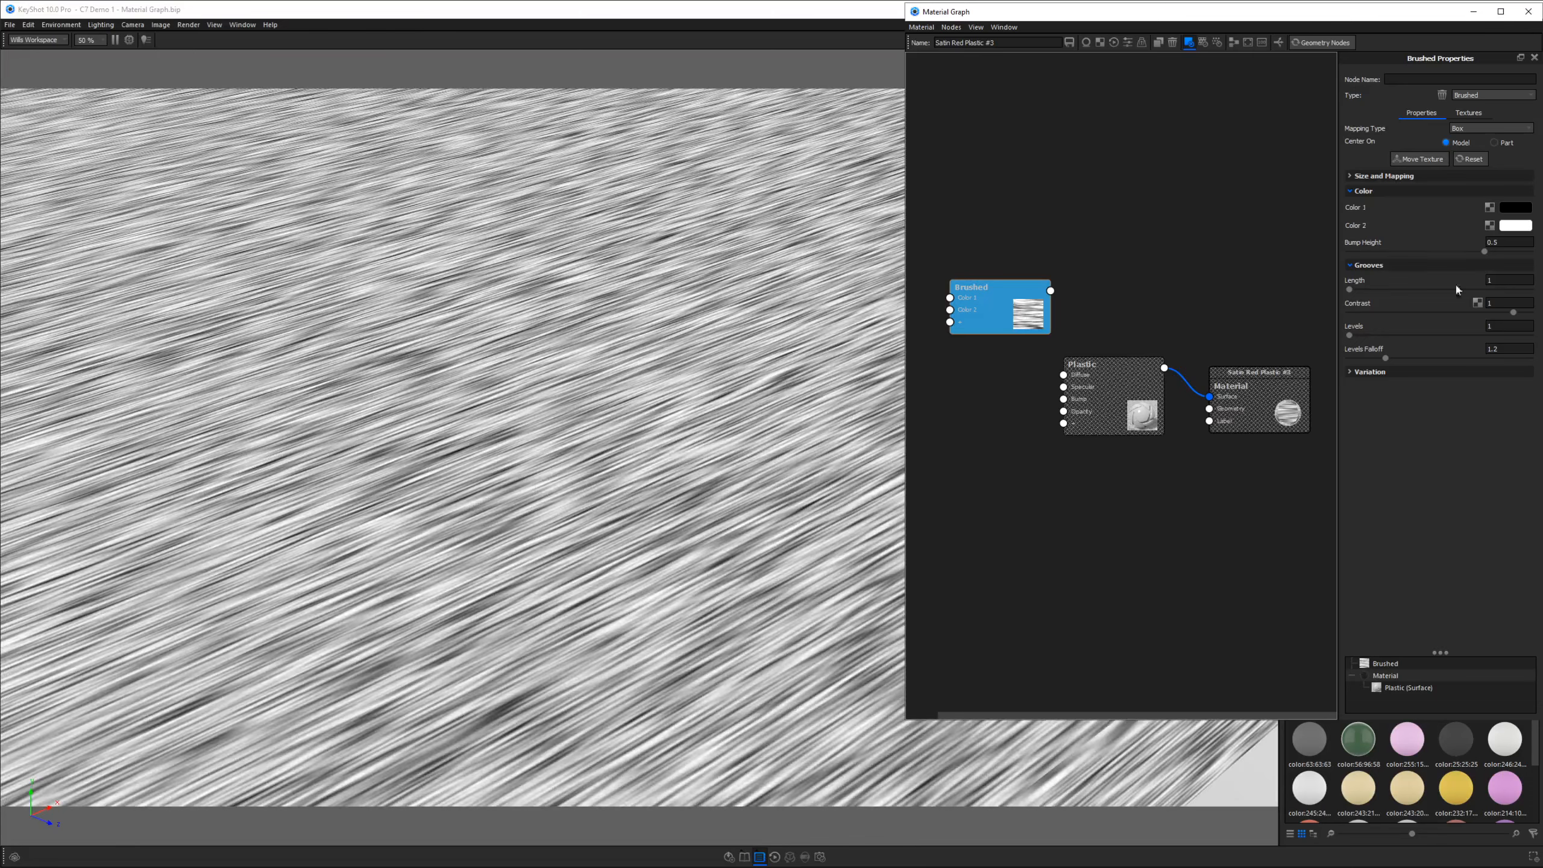
{"action": "scroll", "coordinate": [842, 332], "scroll_direction": "down", "scroll_amount": 2}
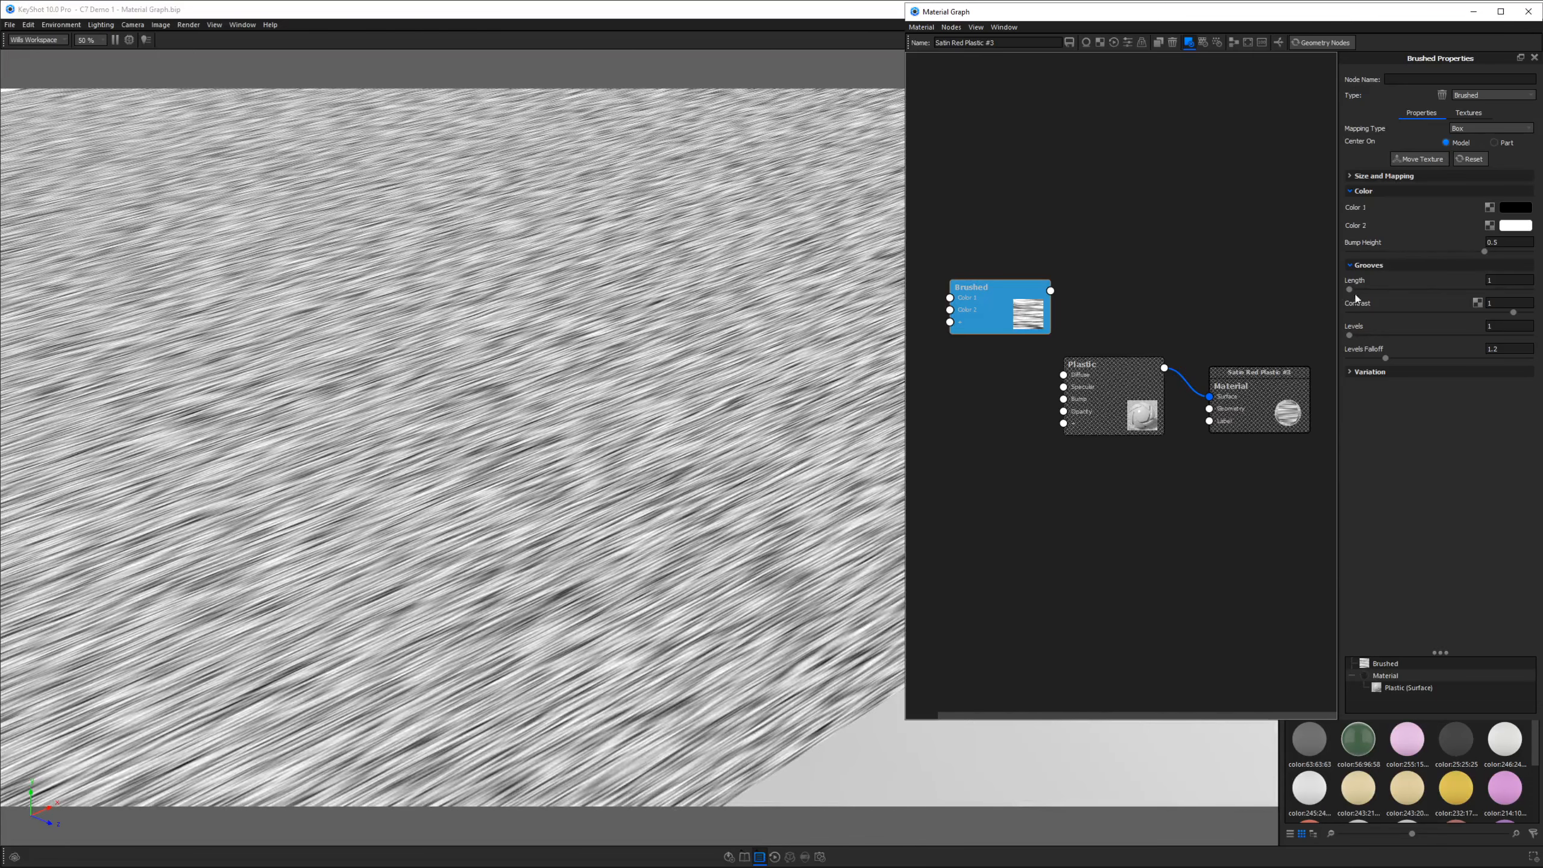
{"action": "left_click_drag", "start_coordinate": [1349, 290], "coordinate": [1386, 290]}
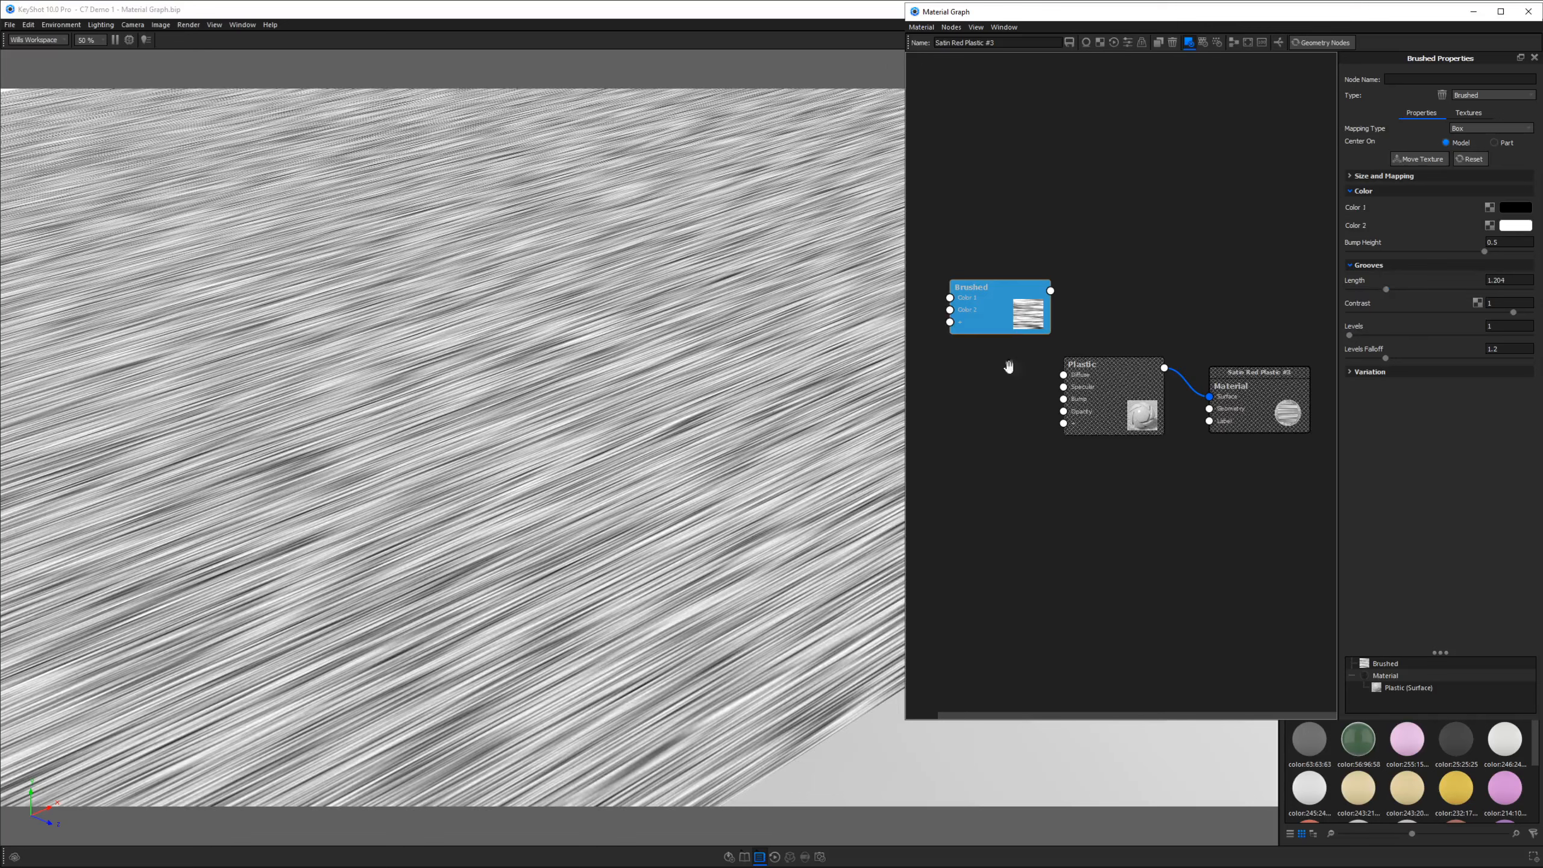
{"action": "left_click_drag", "start_coordinate": [1513, 280], "coordinate": [1435, 285]}
{"action": "type", "text": "10"}
{"action": "key", "text": "Return"}
{"action": "scroll", "coordinate": [538, 413], "scroll_direction": "down", "scroll_amount": 5}
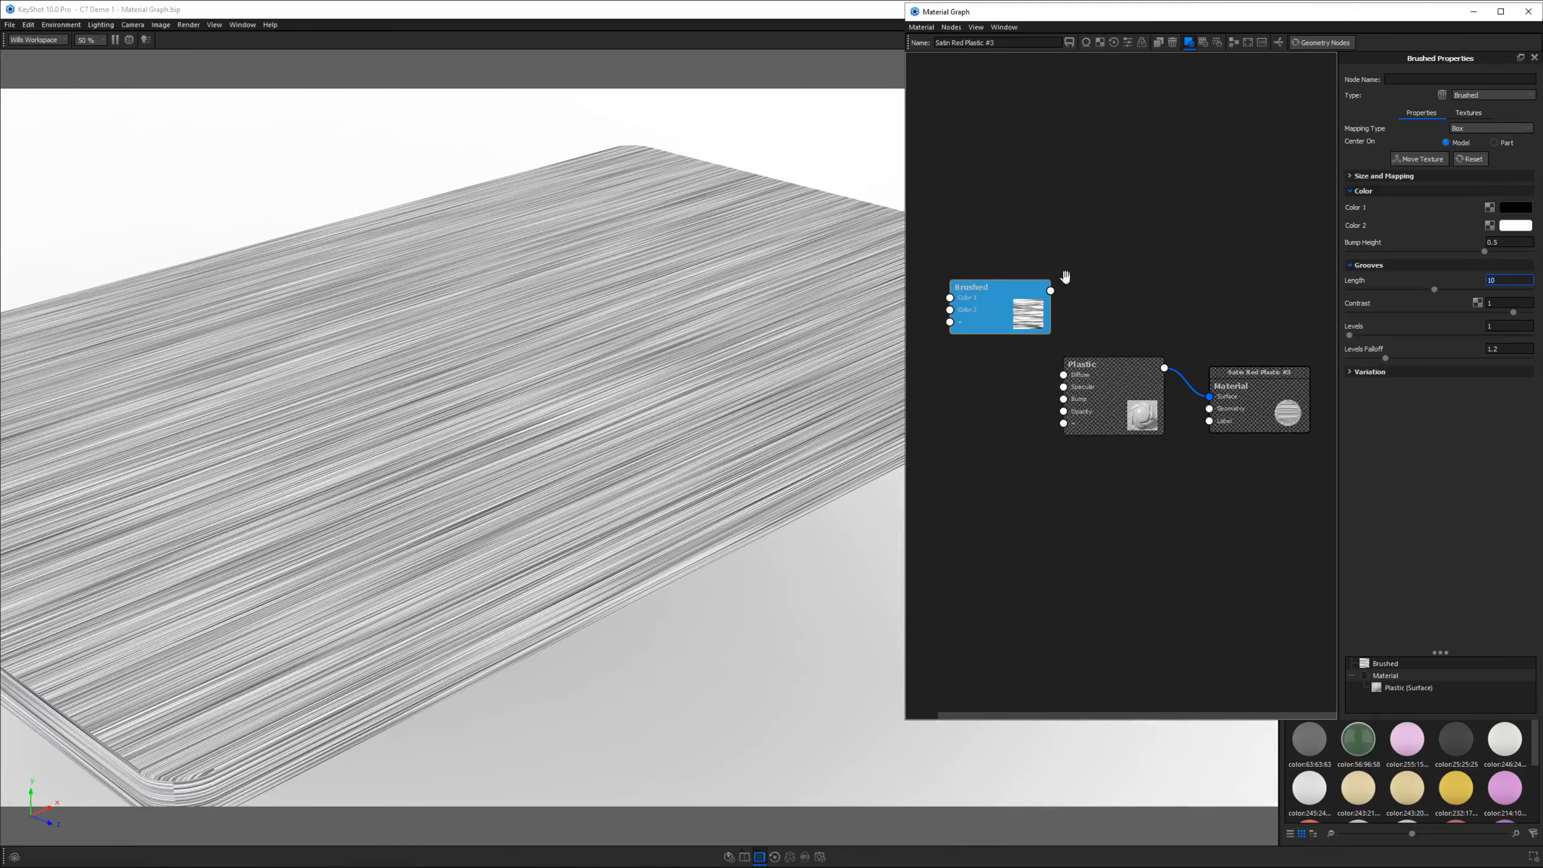
Step: Scale the brushed texture's linked width and height down to 1.851 mm
{"action": "left_click", "coordinate": [1361, 176]}
{"action": "left_click_drag", "start_coordinate": [1501, 201], "coordinate": [1392, 213]}
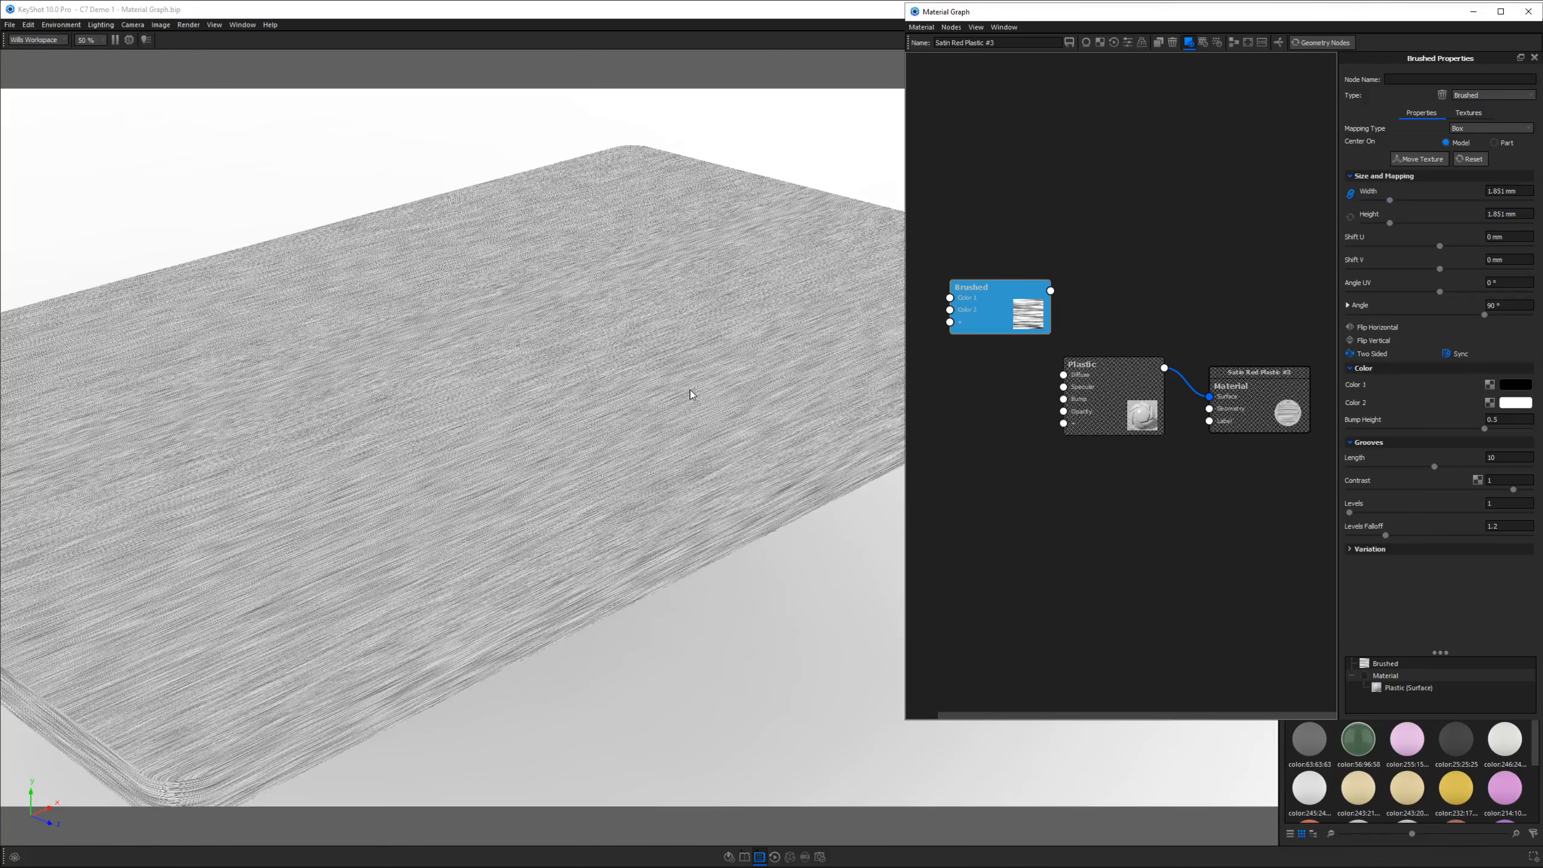
{"action": "scroll", "coordinate": [641, 407], "scroll_direction": "up", "scroll_amount": 3}
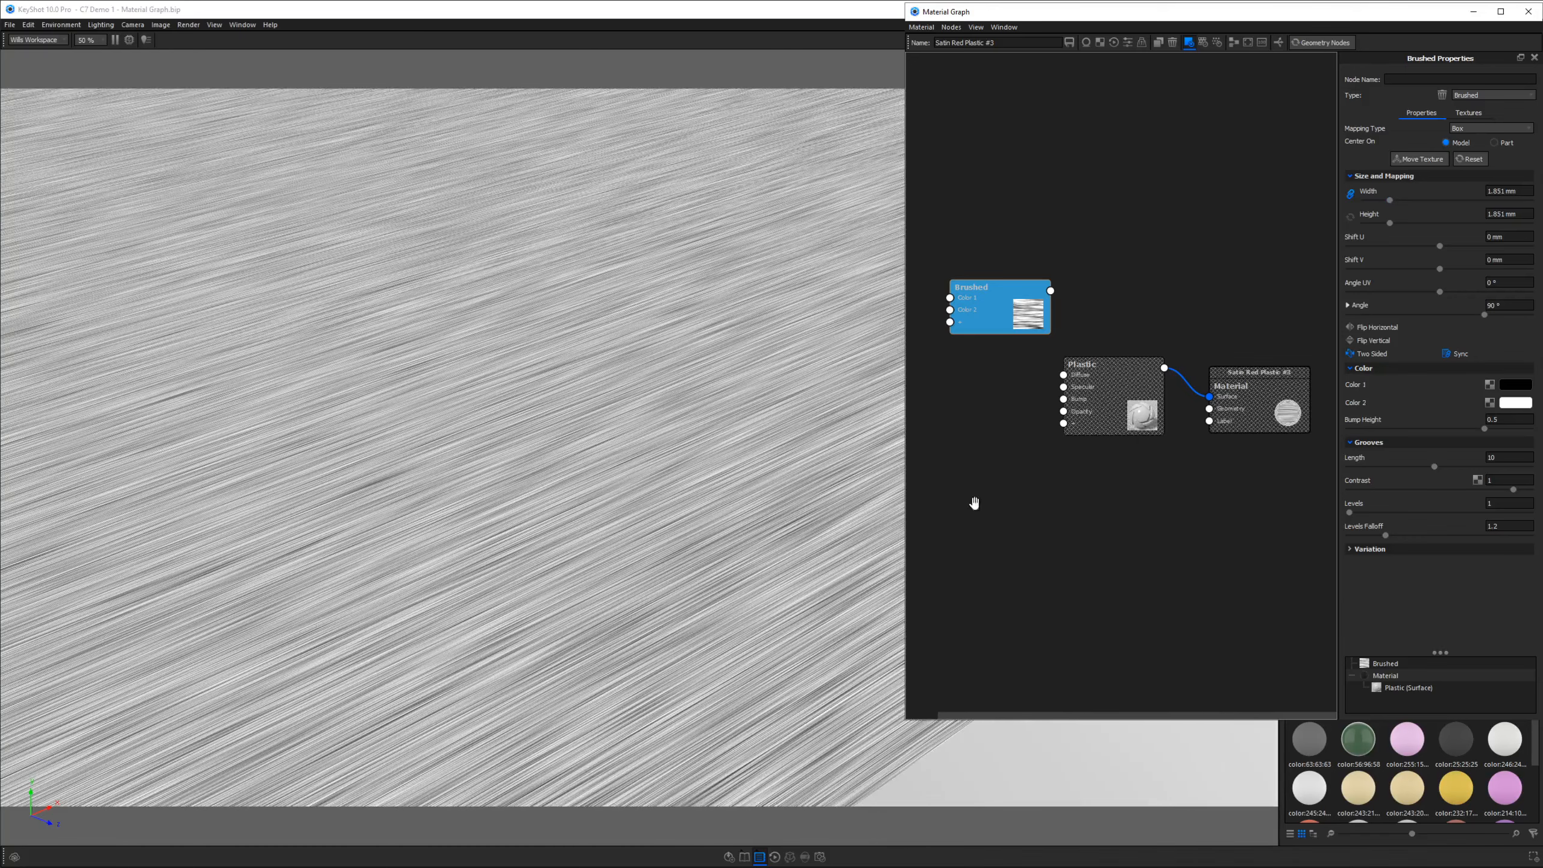
Step: Set the brushed texture's linked width and height to 10 mm and the groove length to 1
{"action": "left_click_drag", "start_coordinate": [1523, 191], "coordinate": [1374, 197]}
{"action": "type", "text": "10"}
{"action": "key", "text": "Return"}
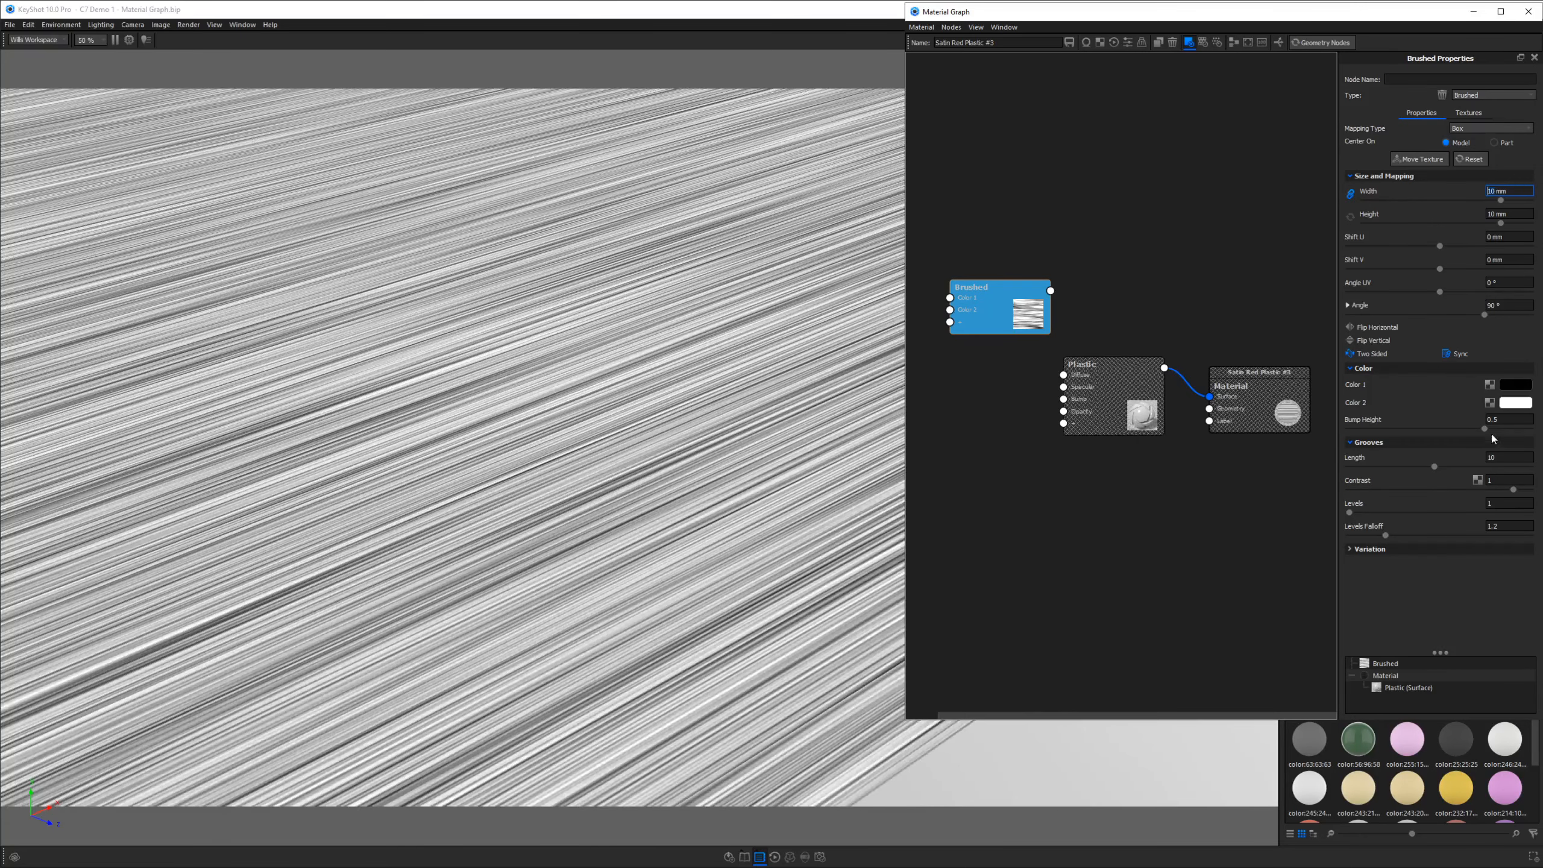
{"action": "left_click_drag", "start_coordinate": [1519, 459], "coordinate": [1446, 454]}
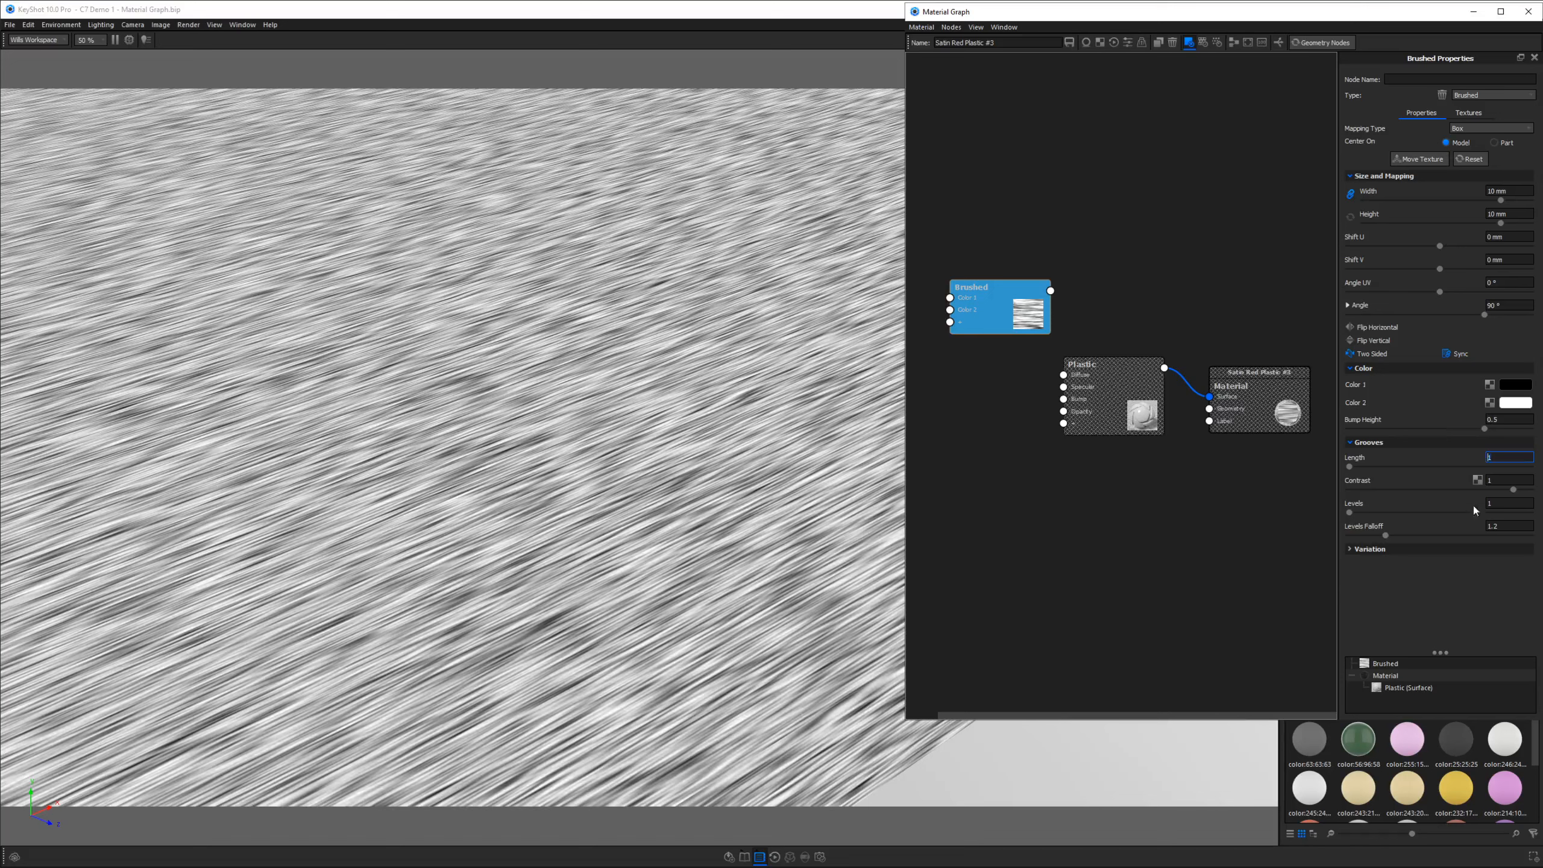
Step: Try a different contrast for the brushed grooves and set it back to 1
{"action": "left_click_drag", "start_coordinate": [1514, 491], "coordinate": [1467, 483]}
{"action": "type", "text": "1"}
{"action": "key", "text": "Return"}
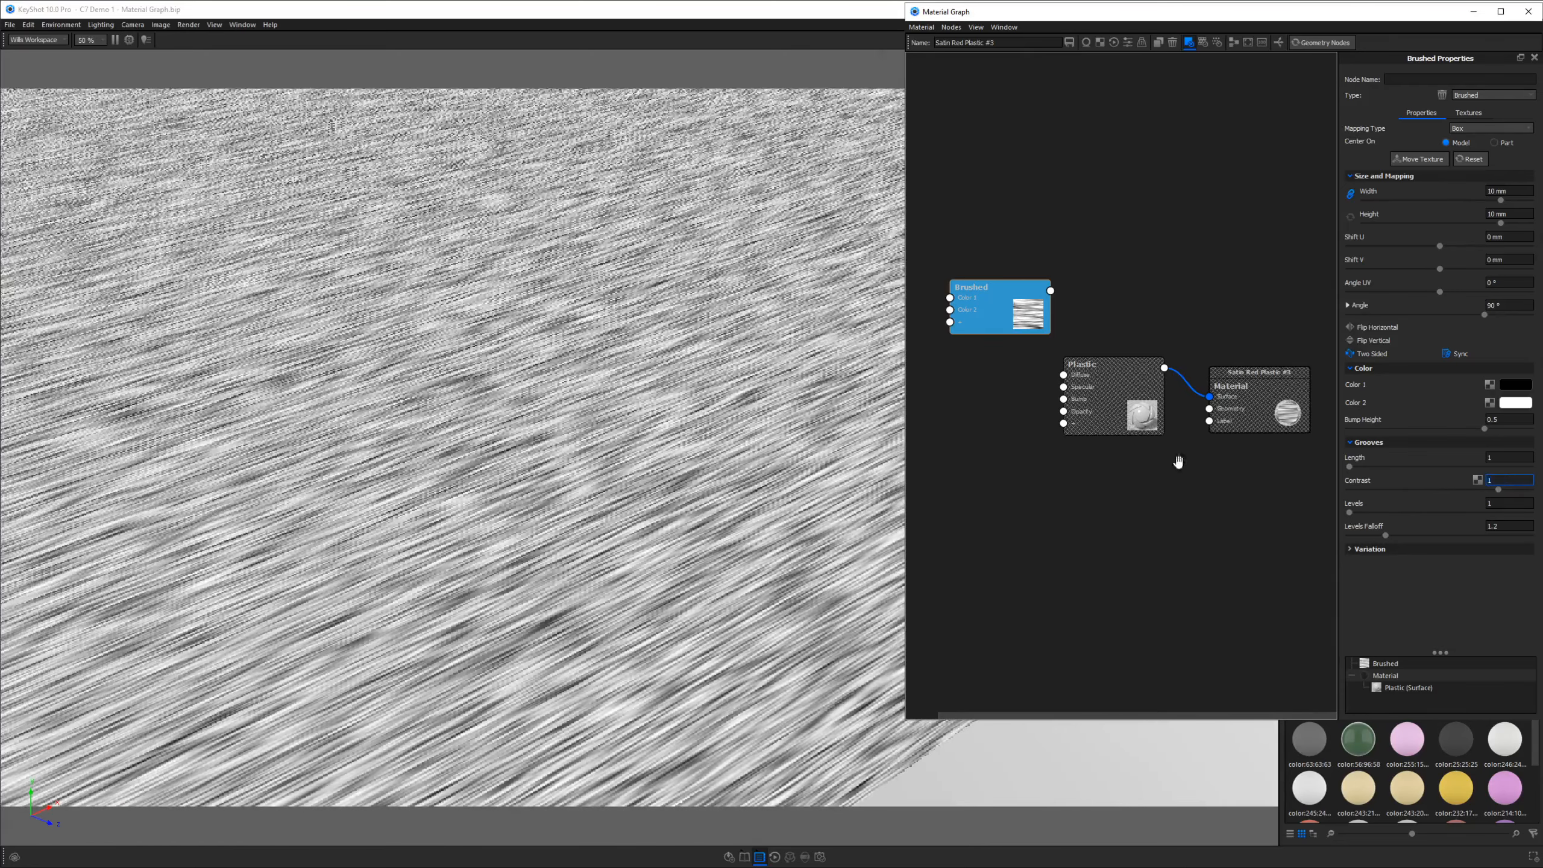
Step: Raise the brushed texture's groove levels to 3
{"action": "left_click", "coordinate": [1349, 511]}
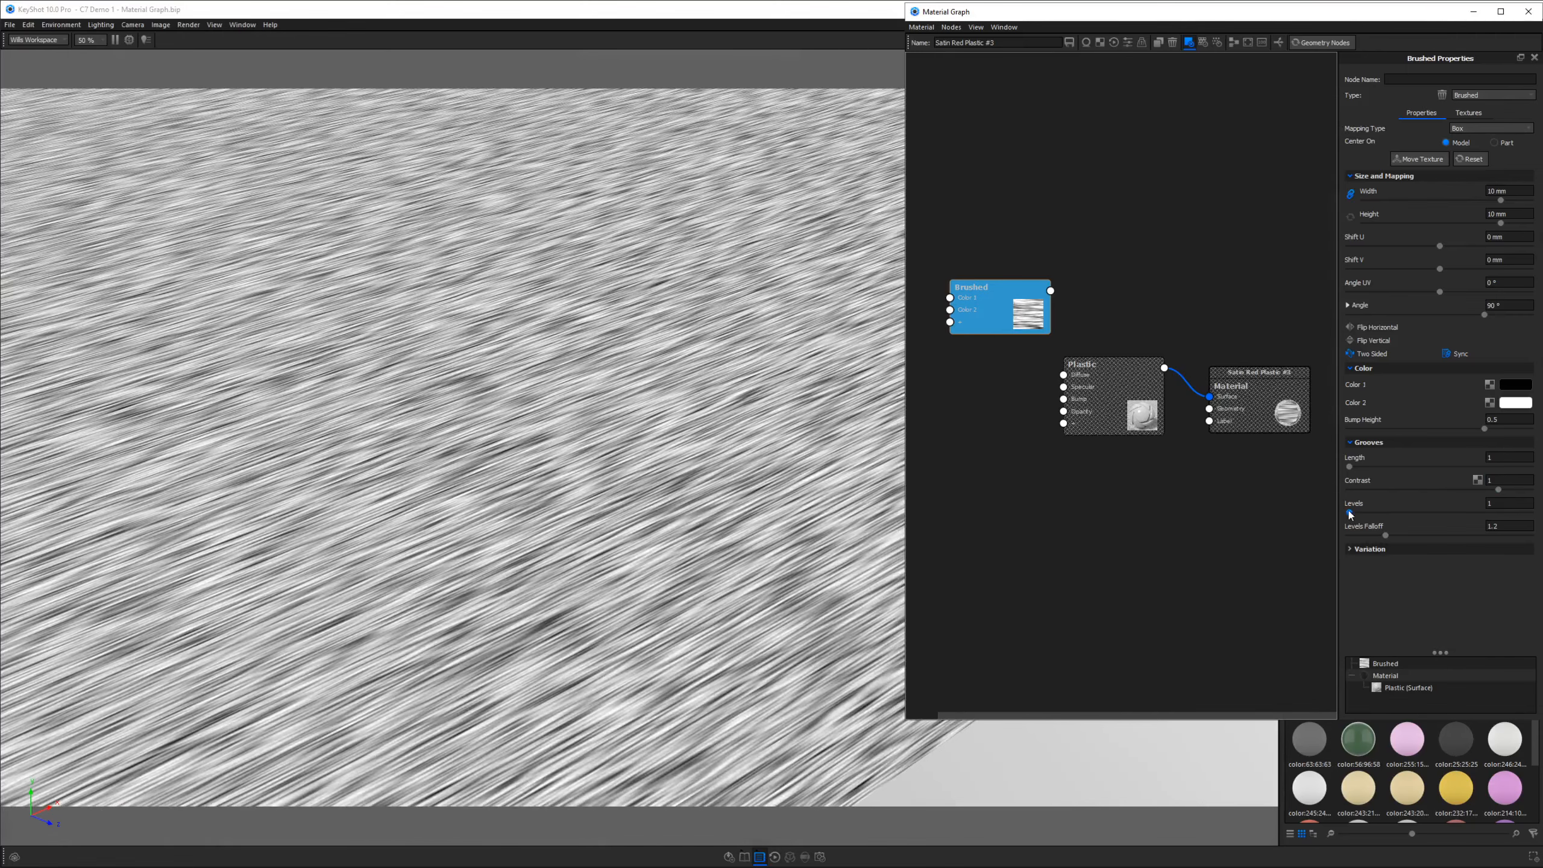
{"action": "left_click_drag", "start_coordinate": [1395, 515], "coordinate": [1439, 514]}
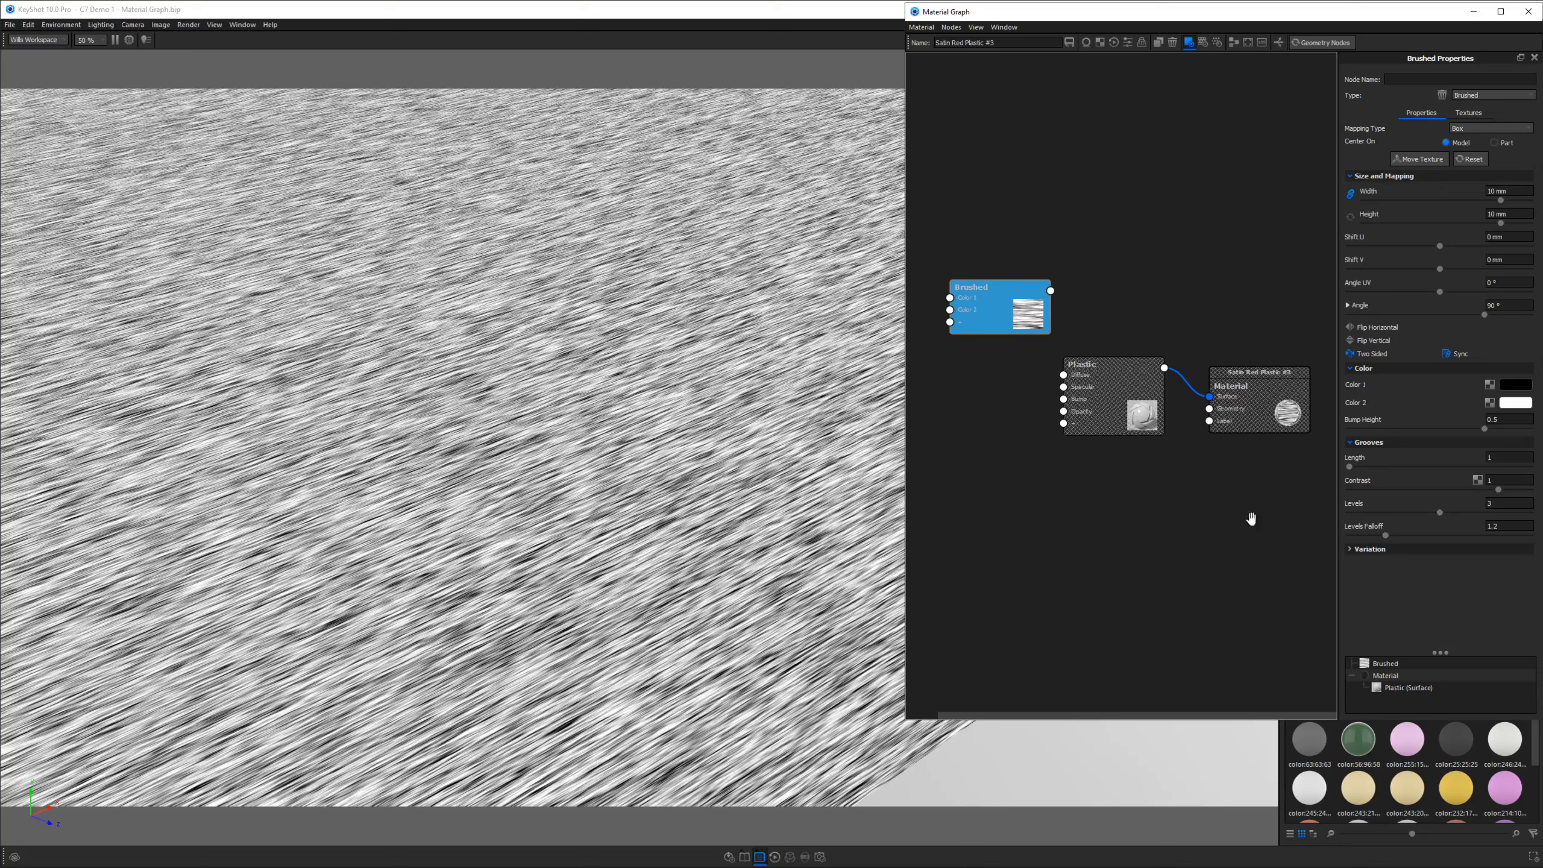
{"action": "scroll", "coordinate": [720, 570], "scroll_direction": "down", "scroll_amount": 3}
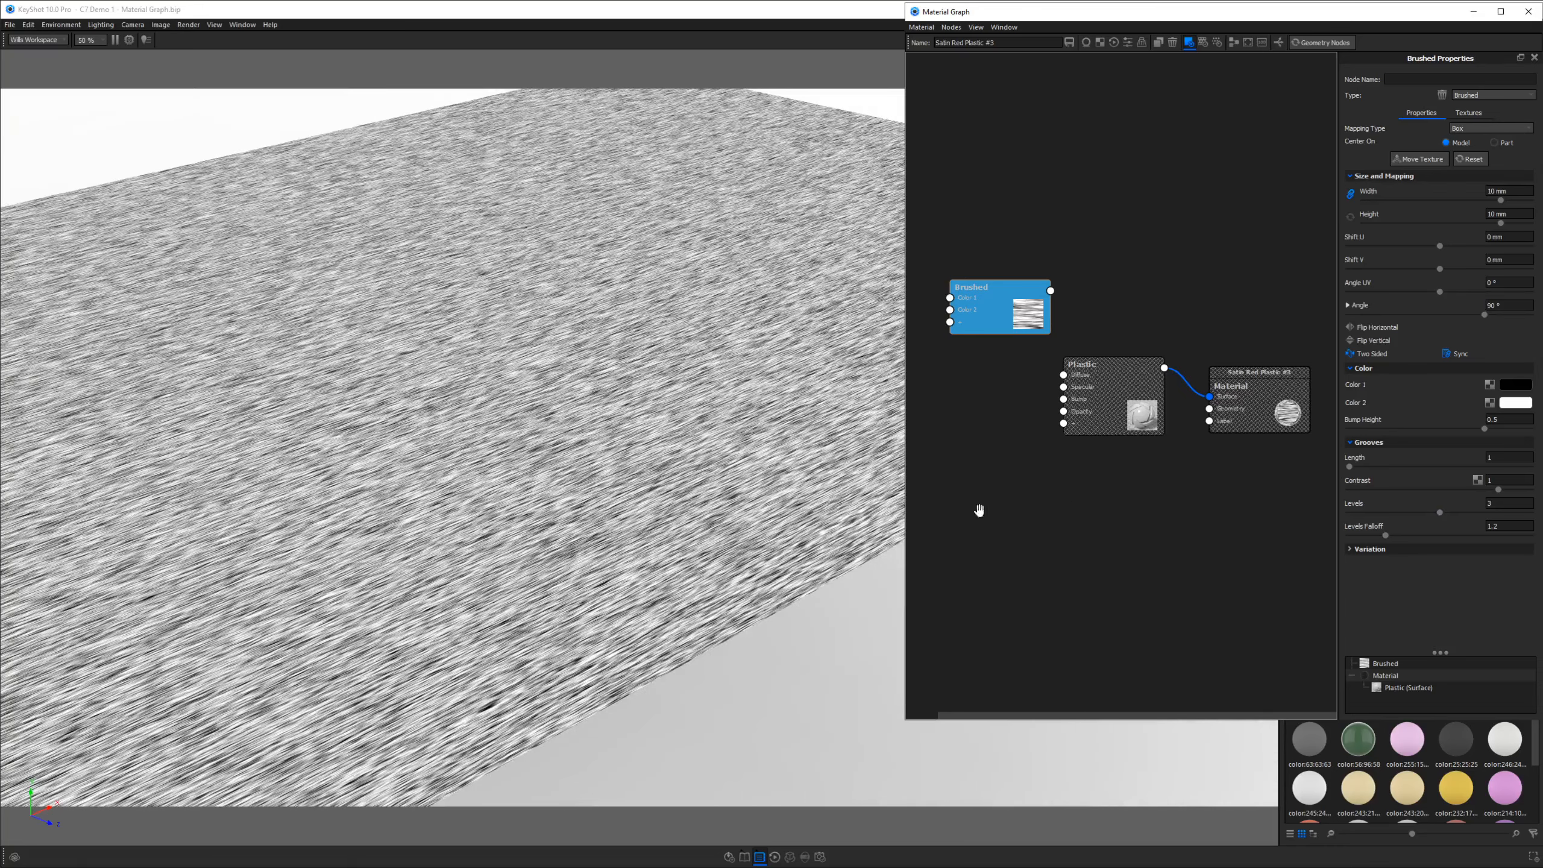
Step: Try a levels falloff of 1 for the brushed grooves and raise it to 1.967
{"action": "left_click_drag", "start_coordinate": [1386, 536], "coordinate": [1350, 536]}
{"action": "scroll", "coordinate": [820, 527], "scroll_direction": "up", "scroll_amount": 5}
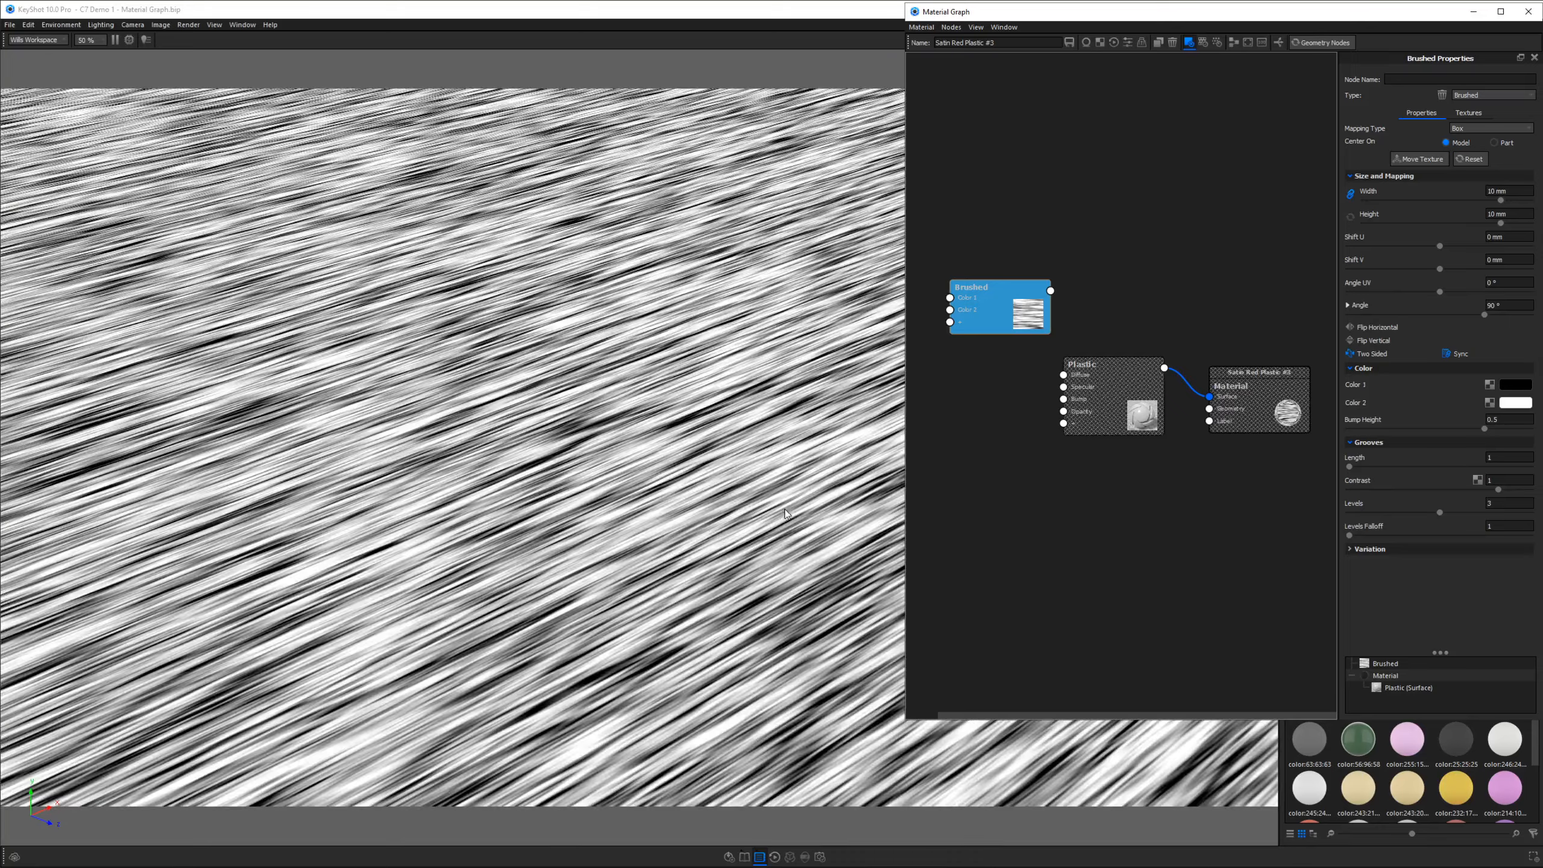
{"action": "left_click_drag", "start_coordinate": [1349, 536], "coordinate": [1521, 536]}
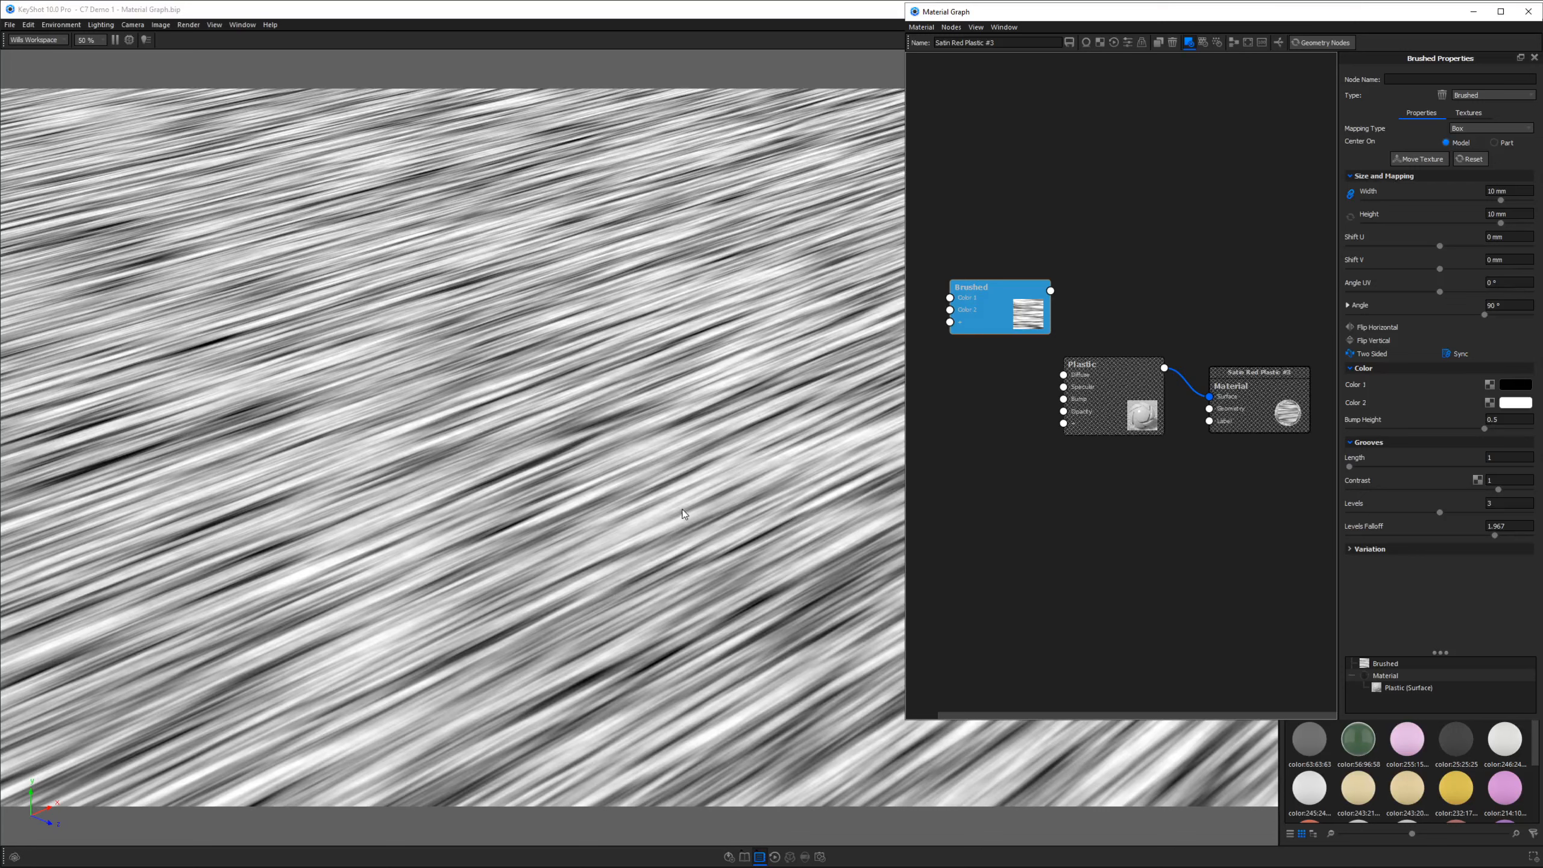
{"action": "left_click", "coordinate": [1490, 526]}
Step: Try grain values of 100 and 10 for the brushed texture's variation, and reduce the grain to 7.1
{"action": "left_click", "coordinate": [1349, 549]}
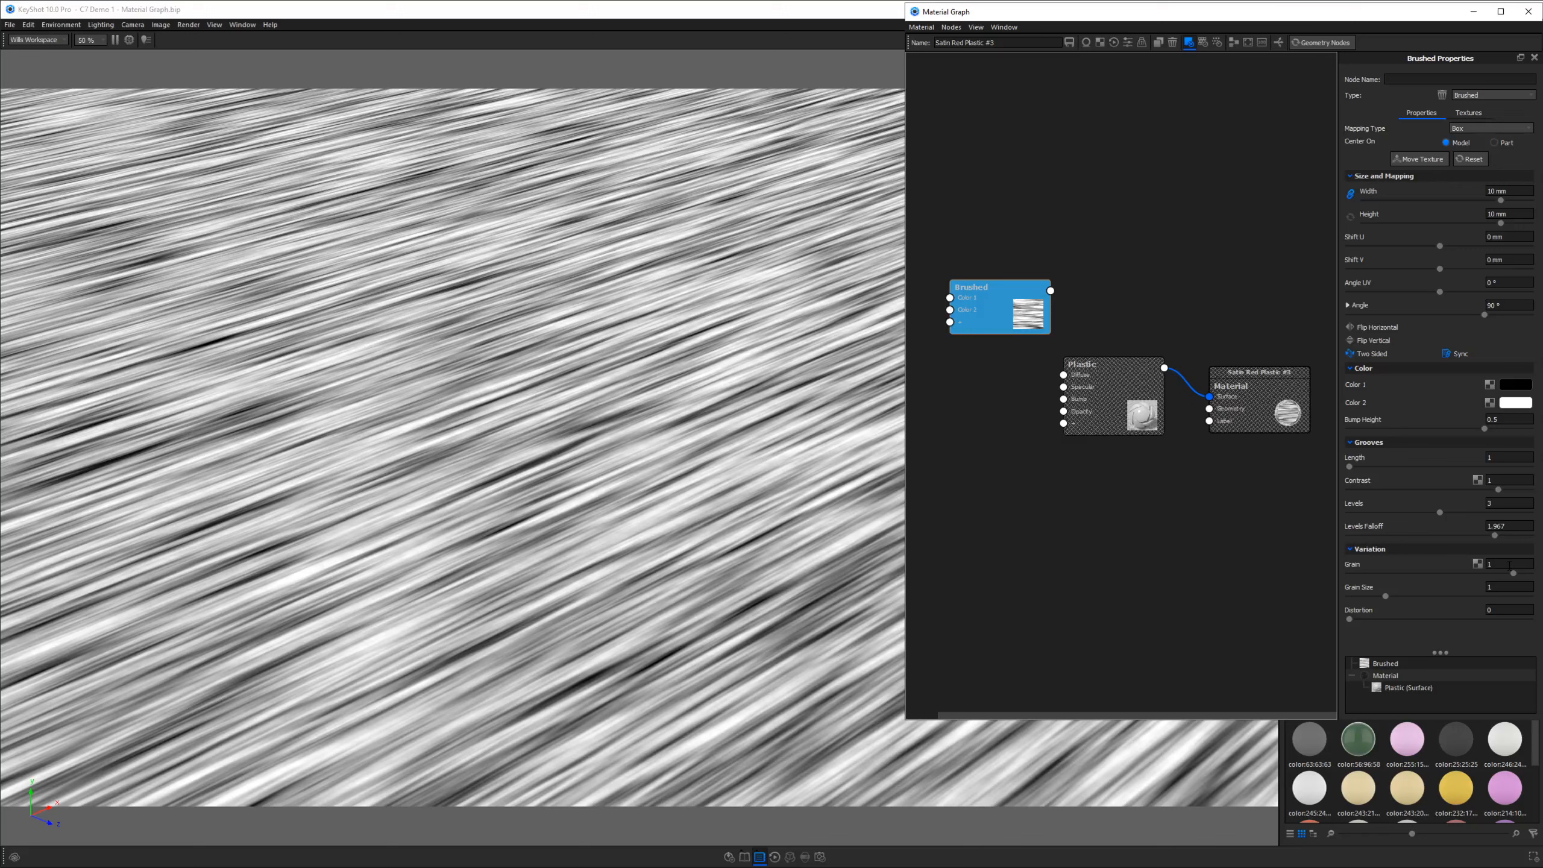
{"action": "left_click", "coordinate": [1510, 565]}
{"action": "key", "text": "Return"}
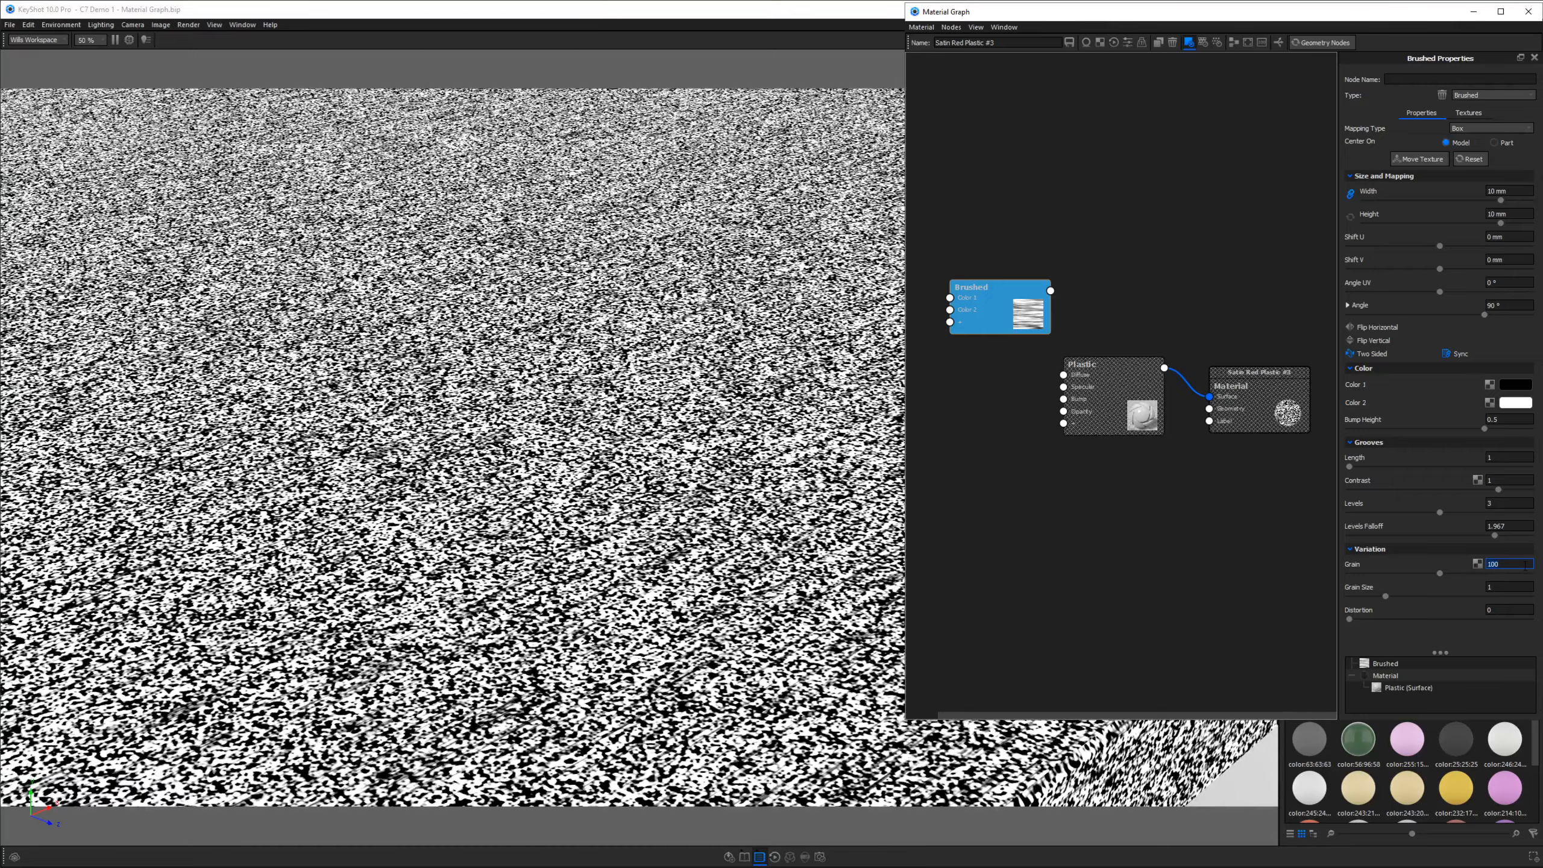
{"action": "key", "text": "Return"}
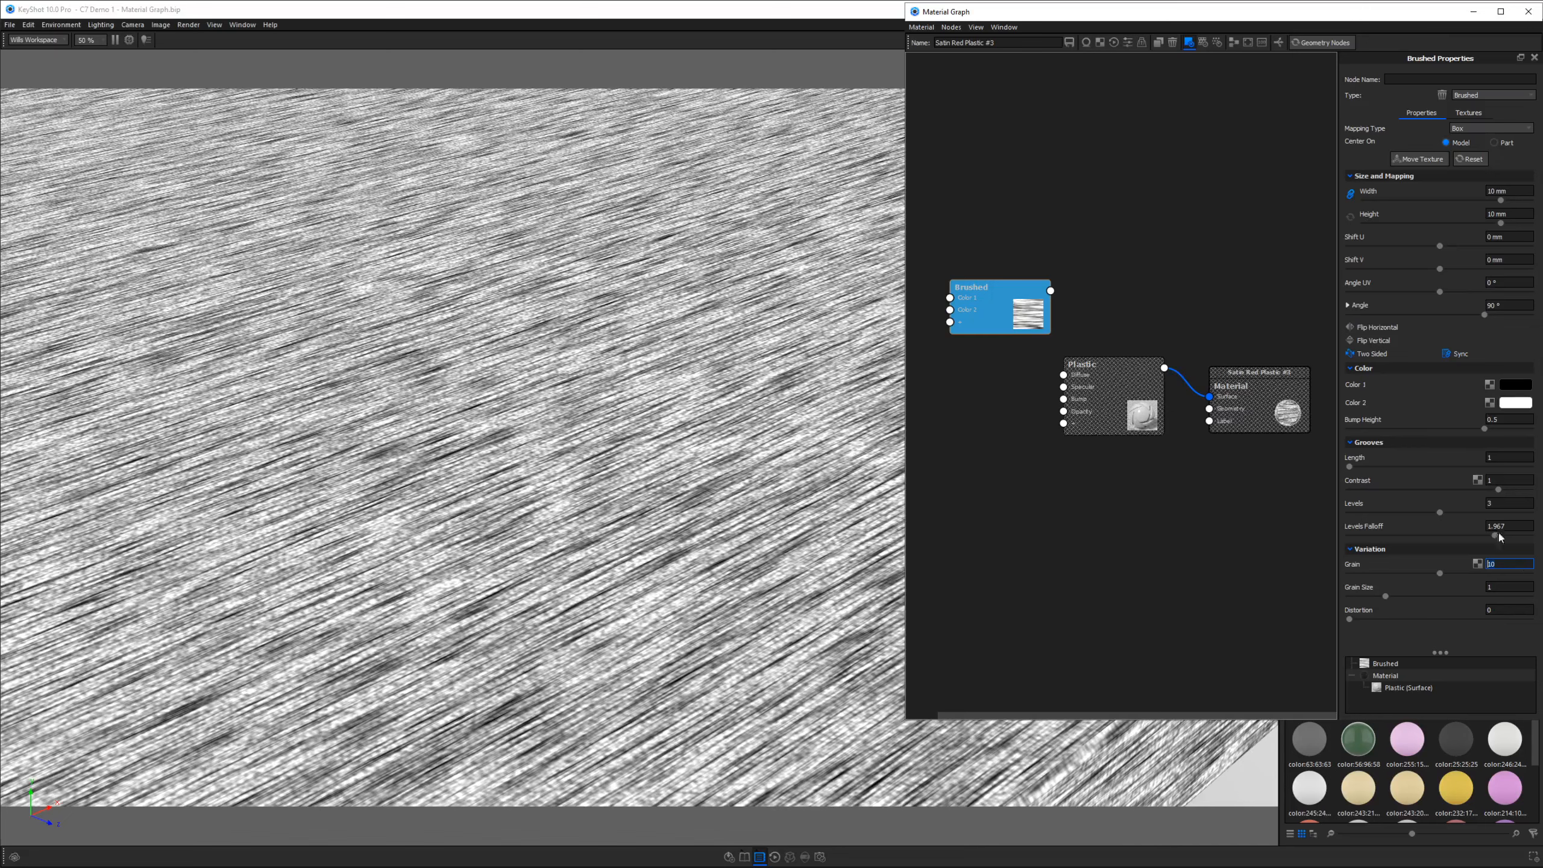
{"action": "left_click_drag", "start_coordinate": [1441, 575], "coordinate": [1393, 598]}
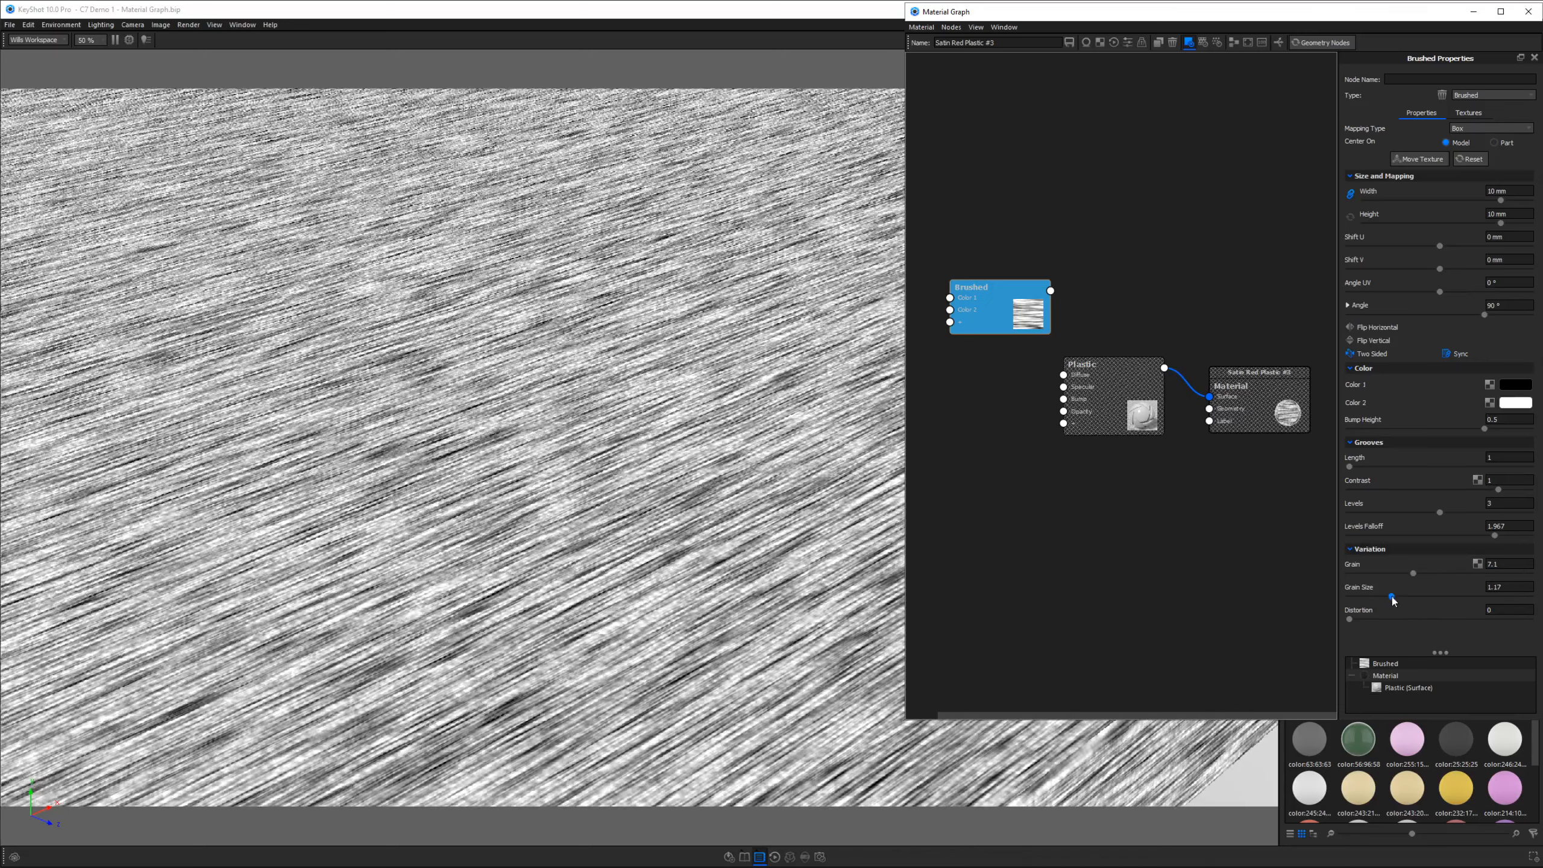
Step: Try a grain size of 0.5 for the brushed texture and lower it to 0.2
{"action": "type", "text": "0.5"}
{"action": "key", "text": "Return"}
{"action": "type", "text": ".2"}
{"action": "key", "text": "Return"}
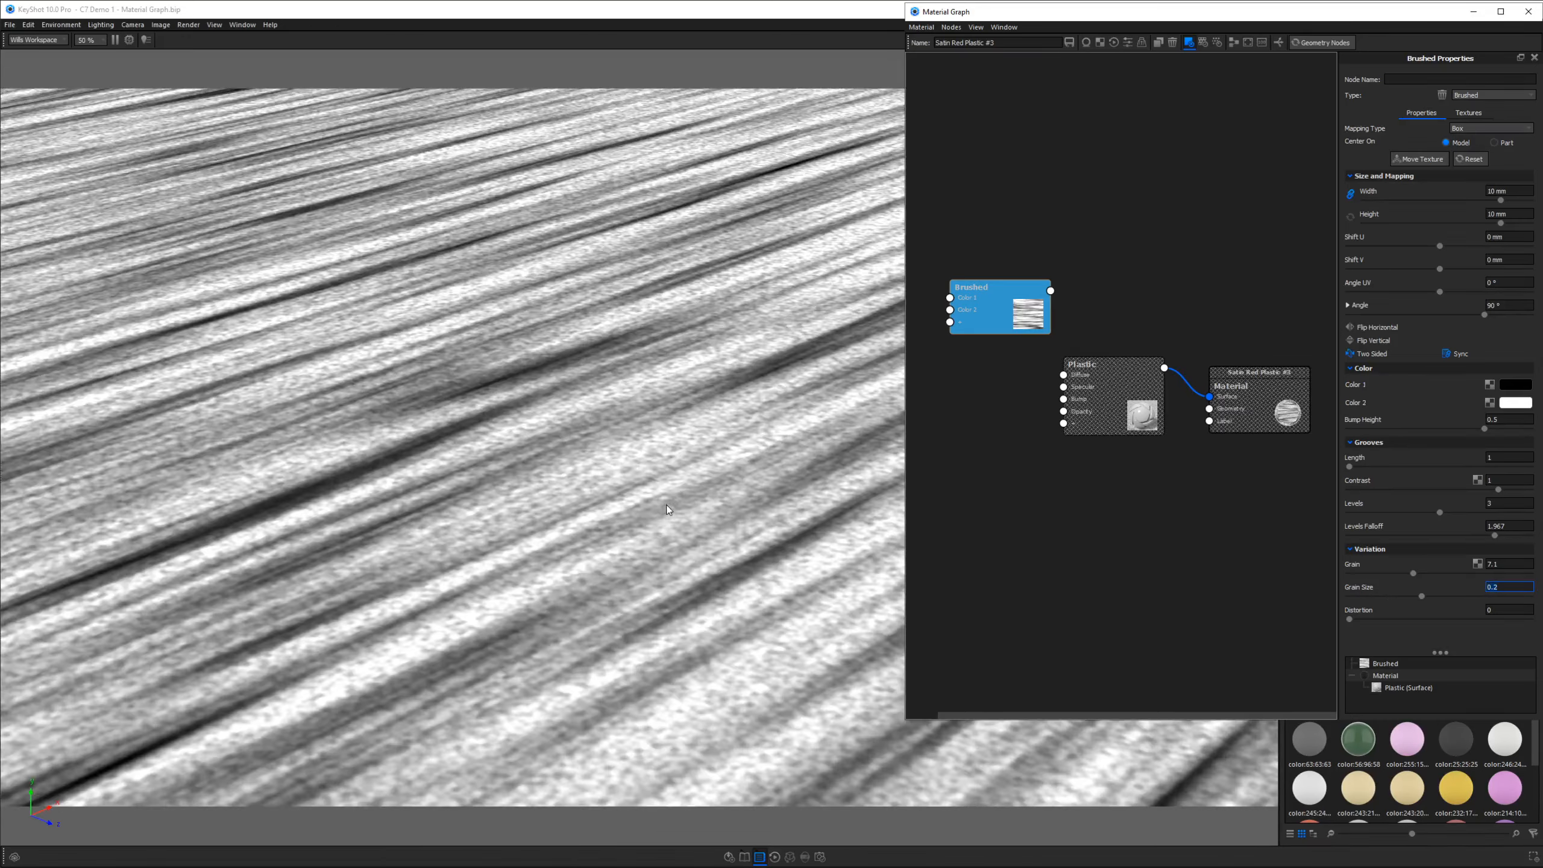
Step: Set the brushed texture's distortion to 0.475
{"action": "scroll", "coordinate": [678, 530], "scroll_direction": "down", "scroll_amount": 5}
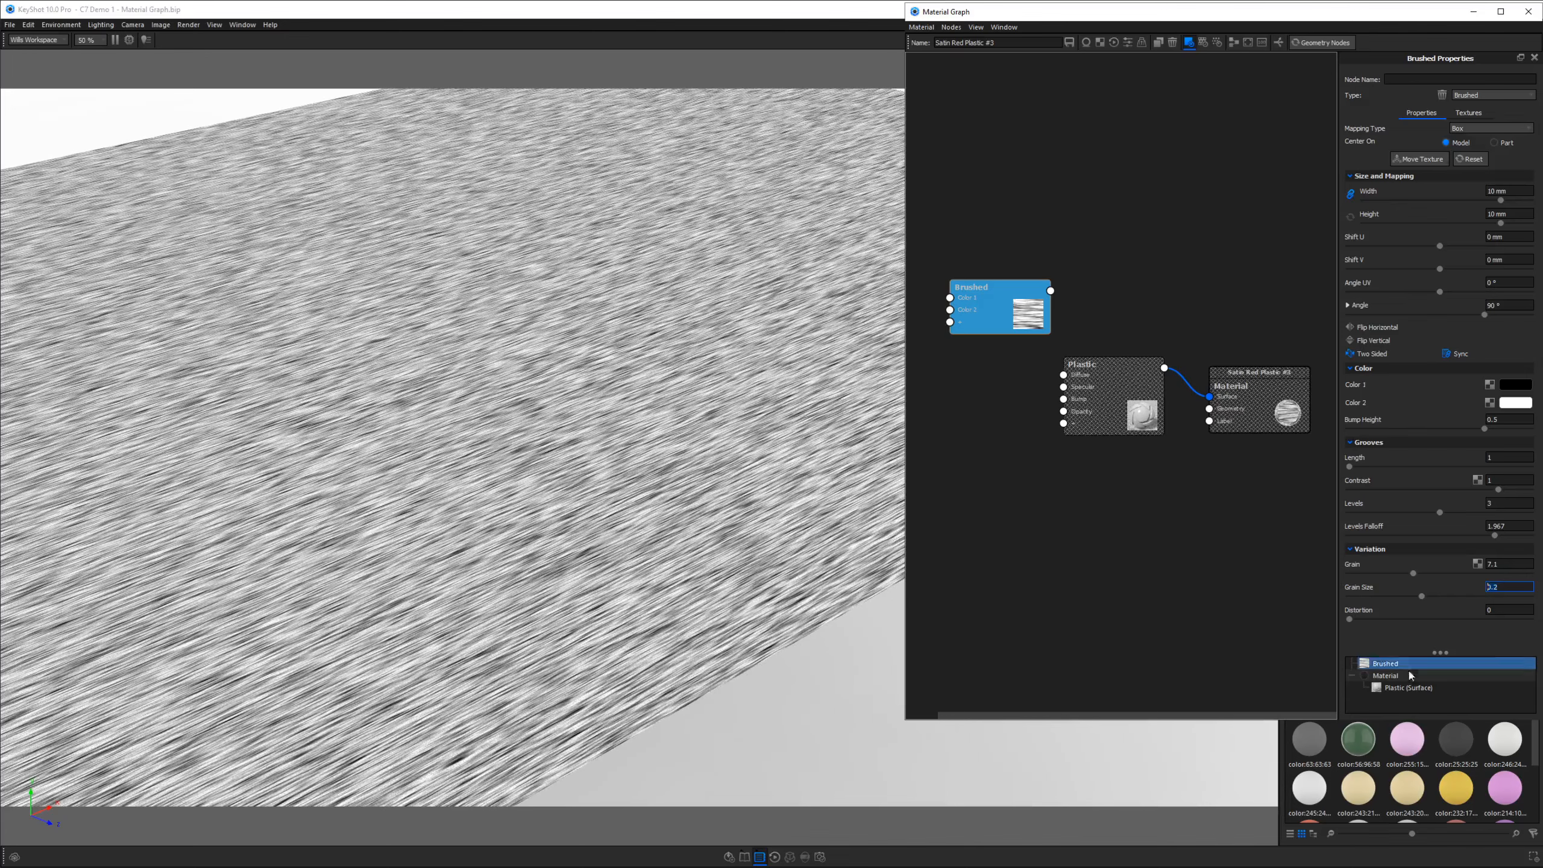
{"action": "scroll", "coordinate": [729, 516], "scroll_direction": "down", "scroll_amount": 6}
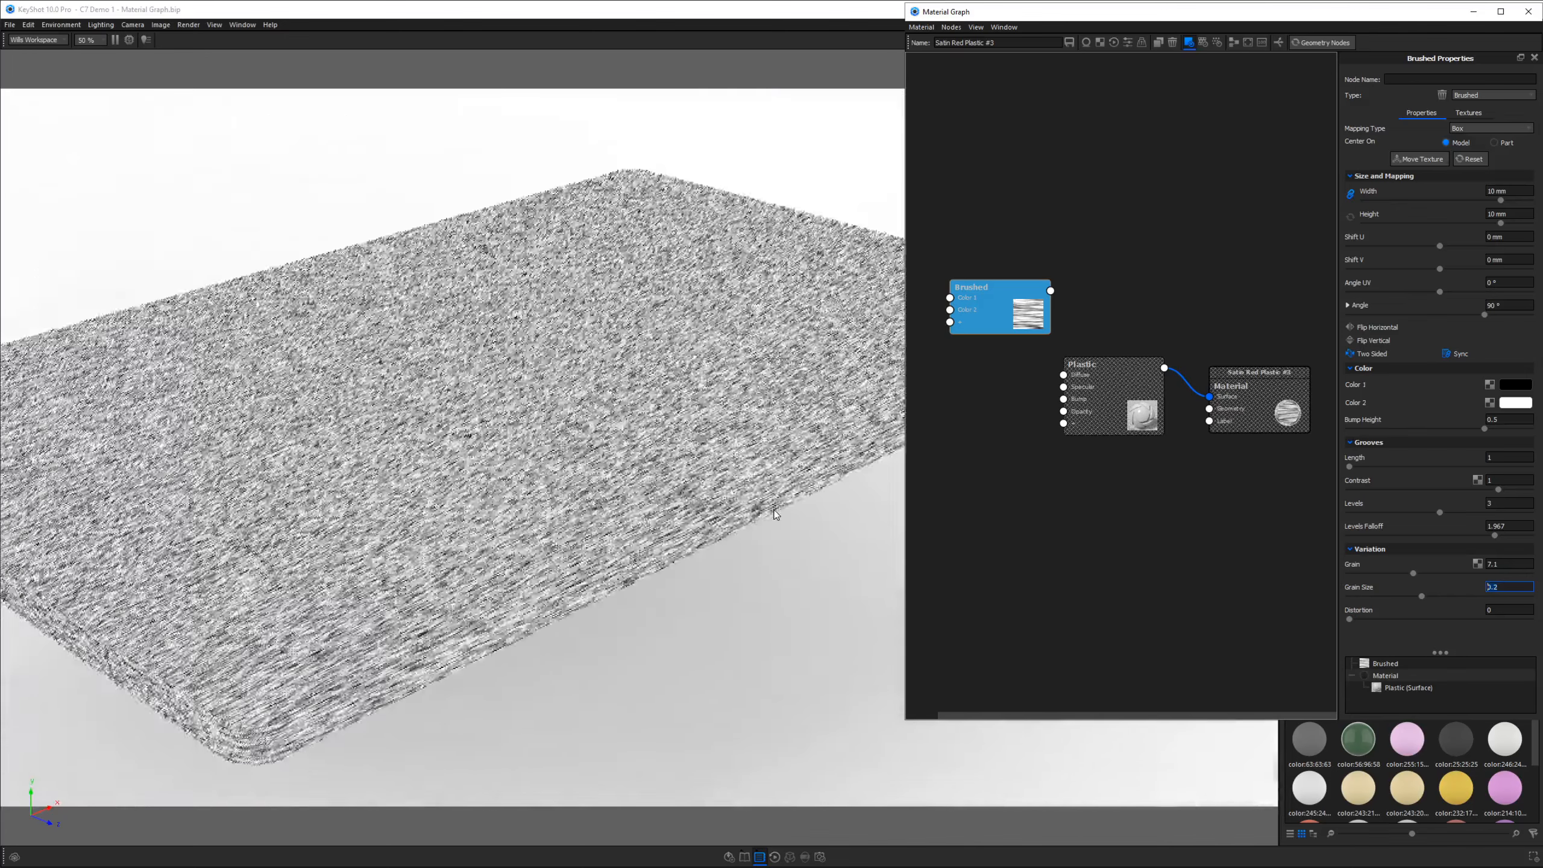
{"action": "scroll", "coordinate": [729, 517], "scroll_direction": "up", "scroll_amount": 8}
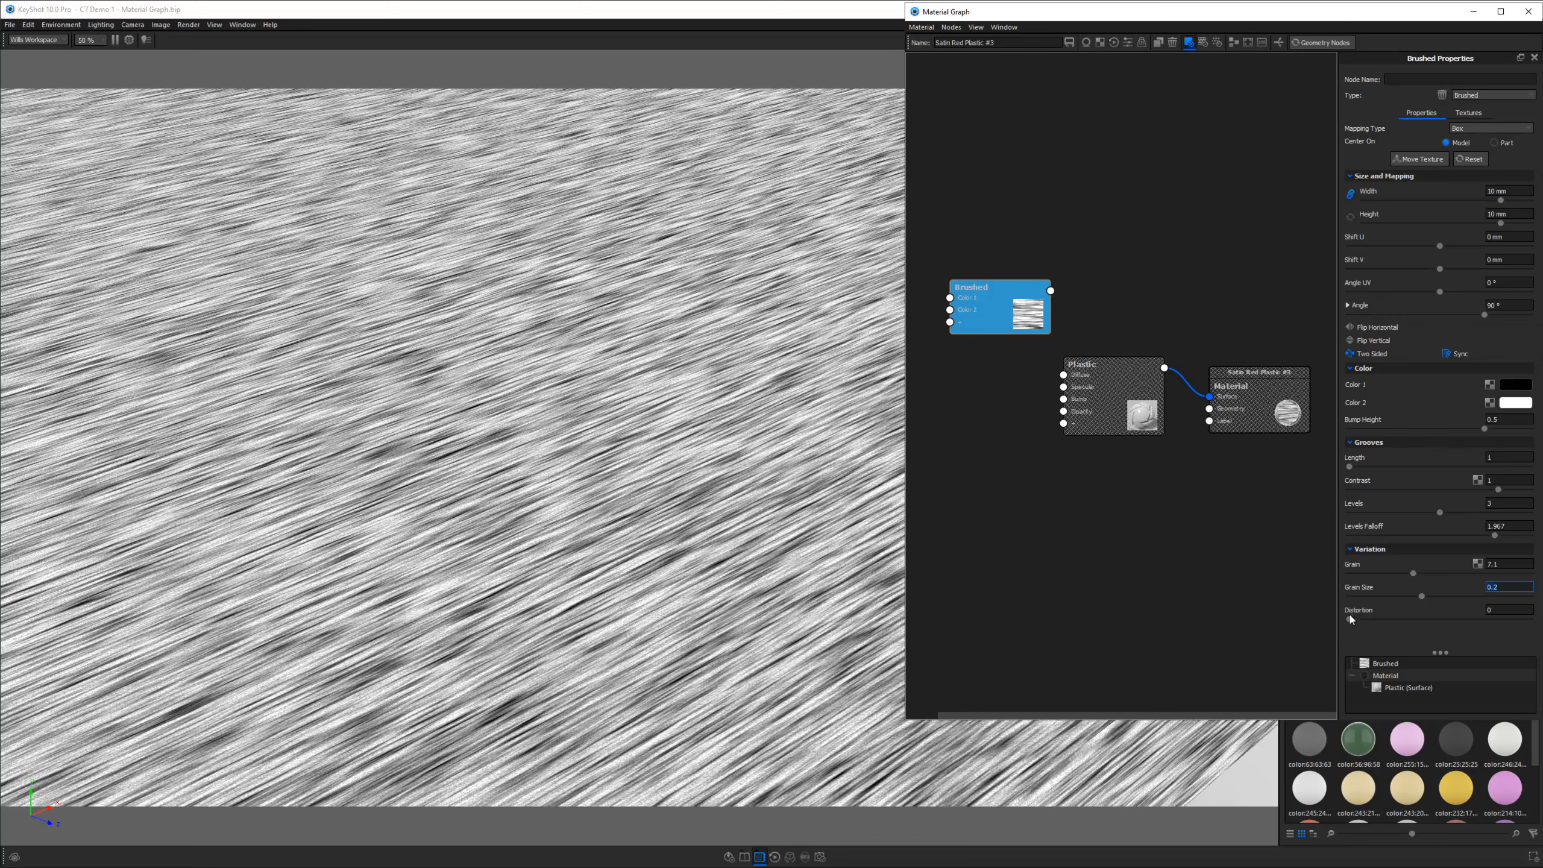
{"action": "left_click_drag", "start_coordinate": [1350, 619], "coordinate": [1435, 620]}
{"action": "left_click_drag", "start_coordinate": [1527, 610], "coordinate": [1216, 608]}
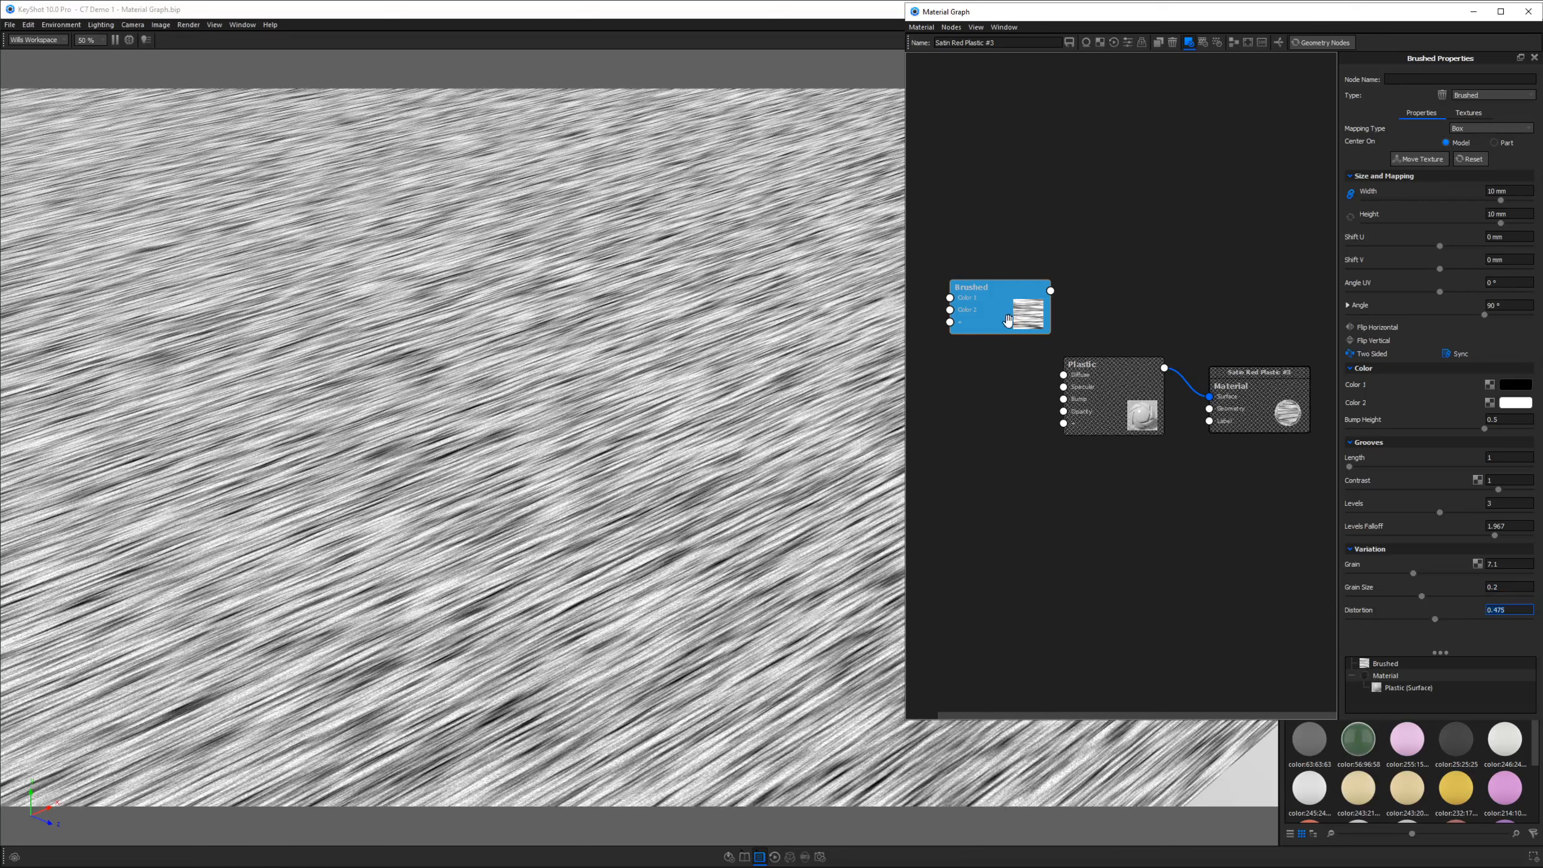
Step: Delete the Brushed node and add a Mesh texture node in its place above the Plastic node
{"action": "left_click_drag", "start_coordinate": [999, 303], "coordinate": [1004, 203]}
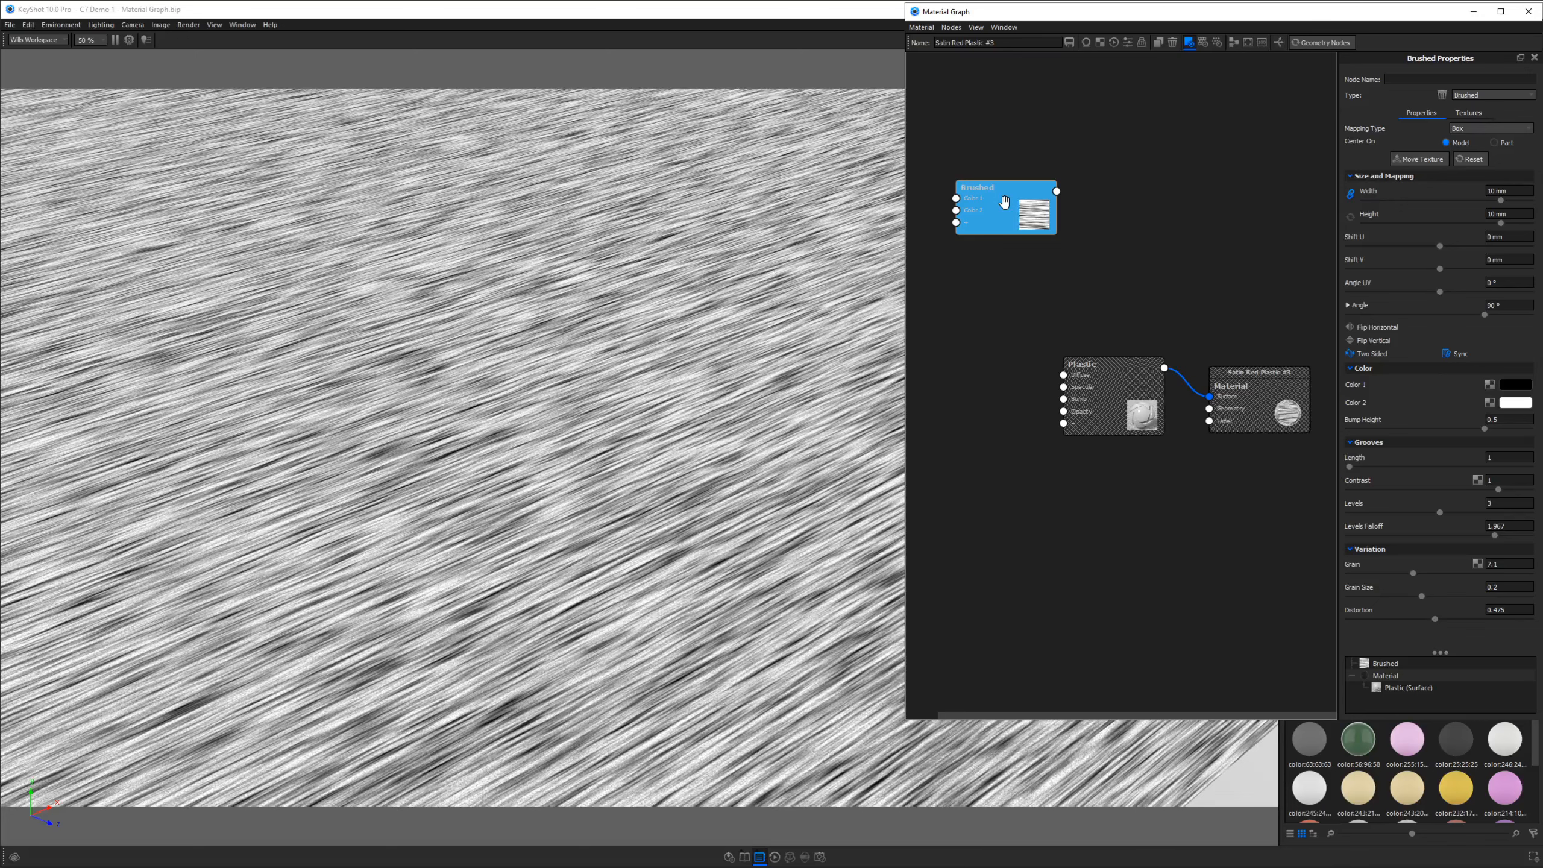
{"action": "right_click", "coordinate": [1012, 210]}
{"action": "right_click", "coordinate": [1012, 207]}
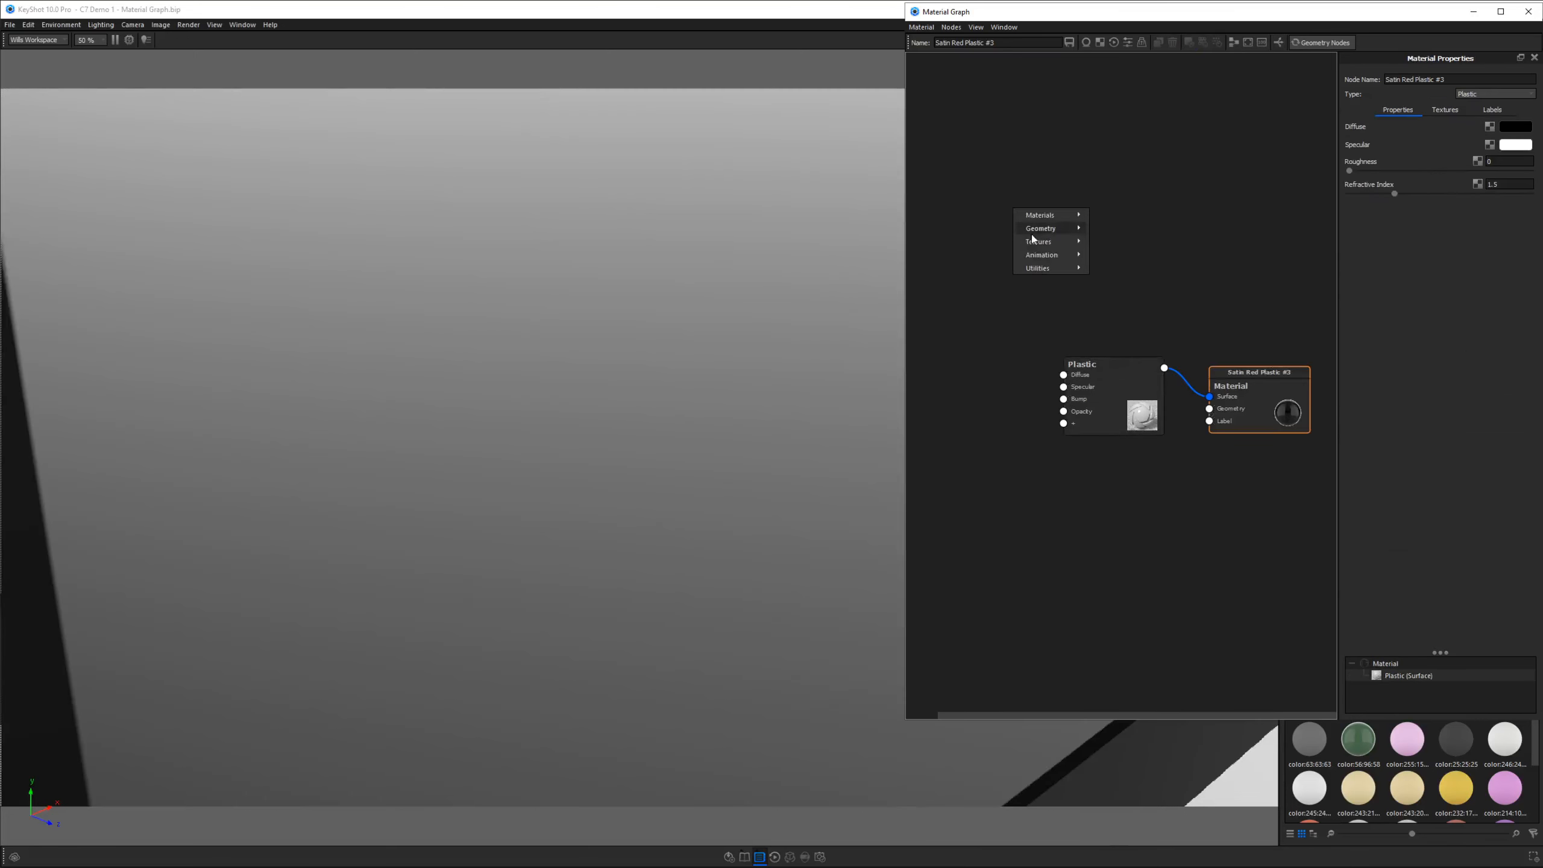
{"action": "mouse_move", "coordinate": [1032, 241]}
{"action": "left_click", "coordinate": [1111, 314]}
{"action": "left_click_drag", "start_coordinate": [1109, 226], "coordinate": [1043, 292]}
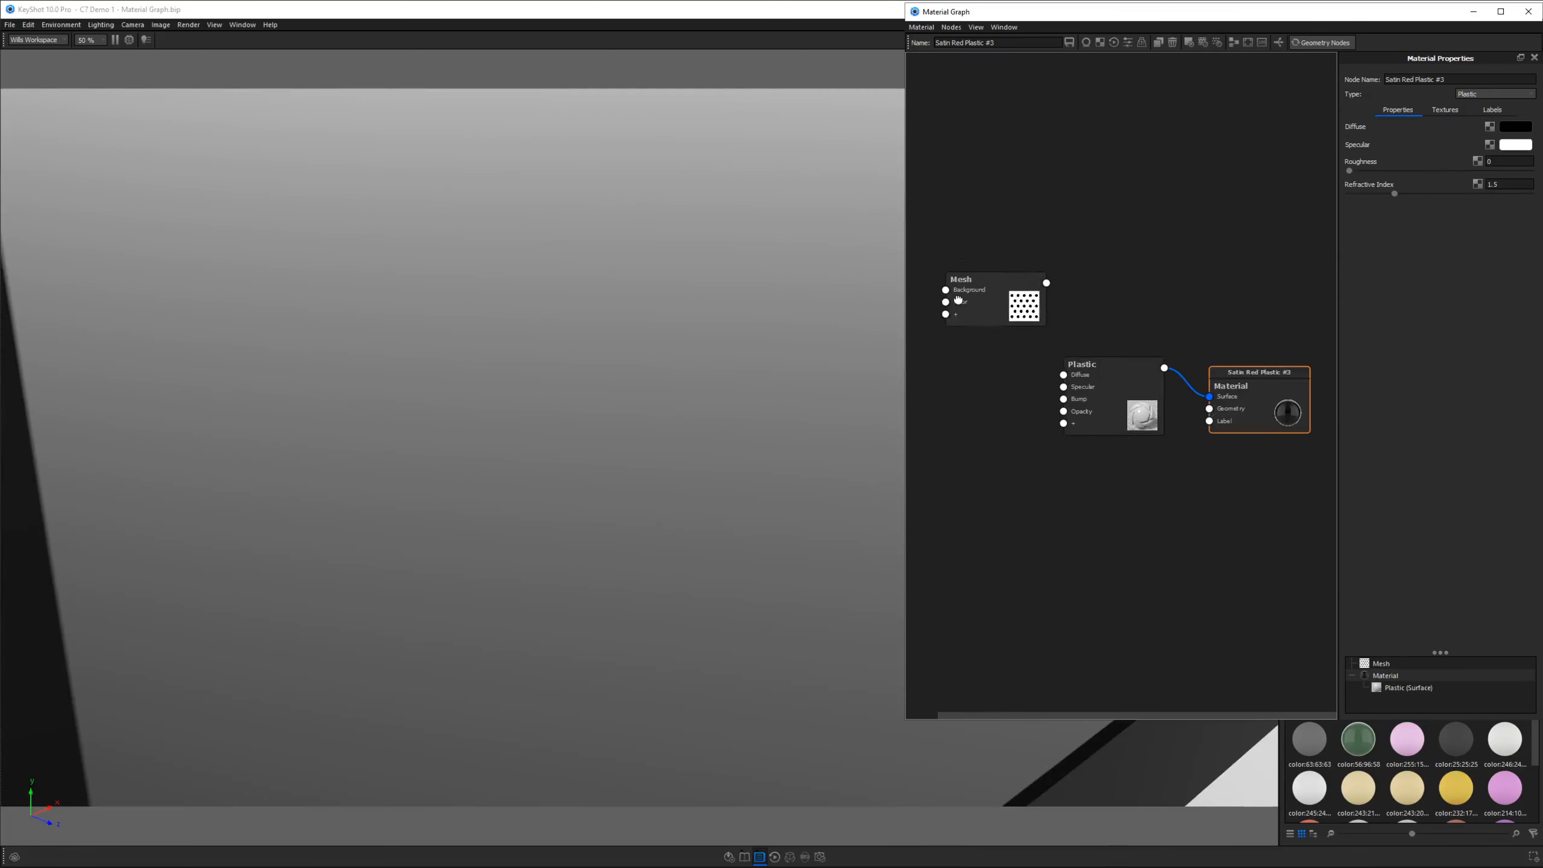
Step: Preview the Mesh texture's colors on the whole slab and open its properties
{"action": "left_click", "coordinate": [998, 310]}
{"action": "scroll", "coordinate": [687, 389], "scroll_direction": "down", "scroll_amount": 5}
{"action": "left_click_drag", "start_coordinate": [556, 396], "coordinate": [591, 425]}
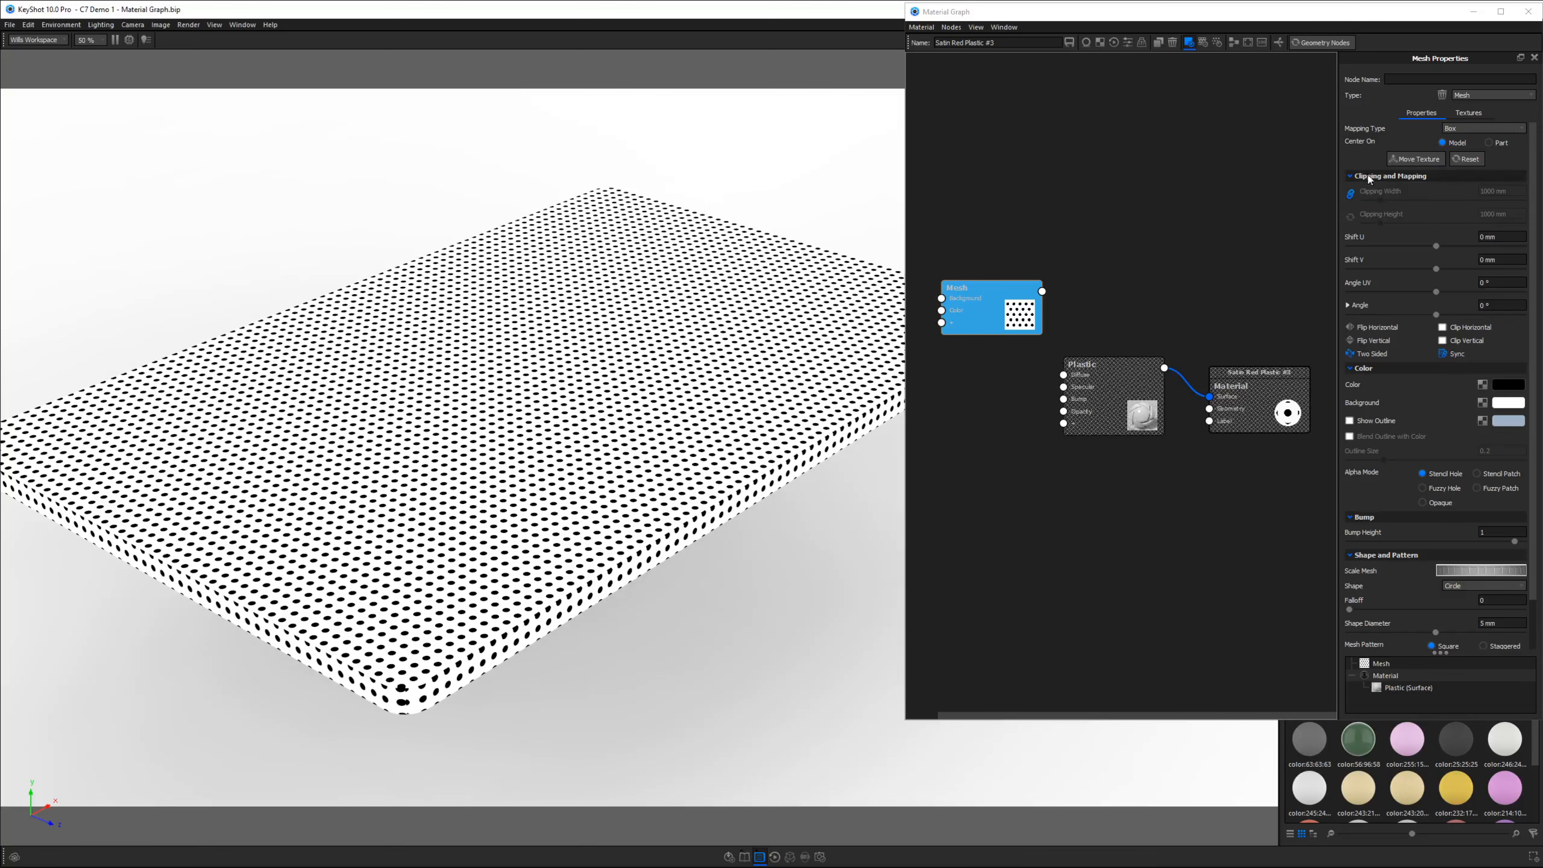
Step: Try horizontal and vertical clipping of the mesh at 344 mm square and with an unlinked 260 mm width, and turn clipping off
{"action": "left_click", "coordinate": [1443, 340]}
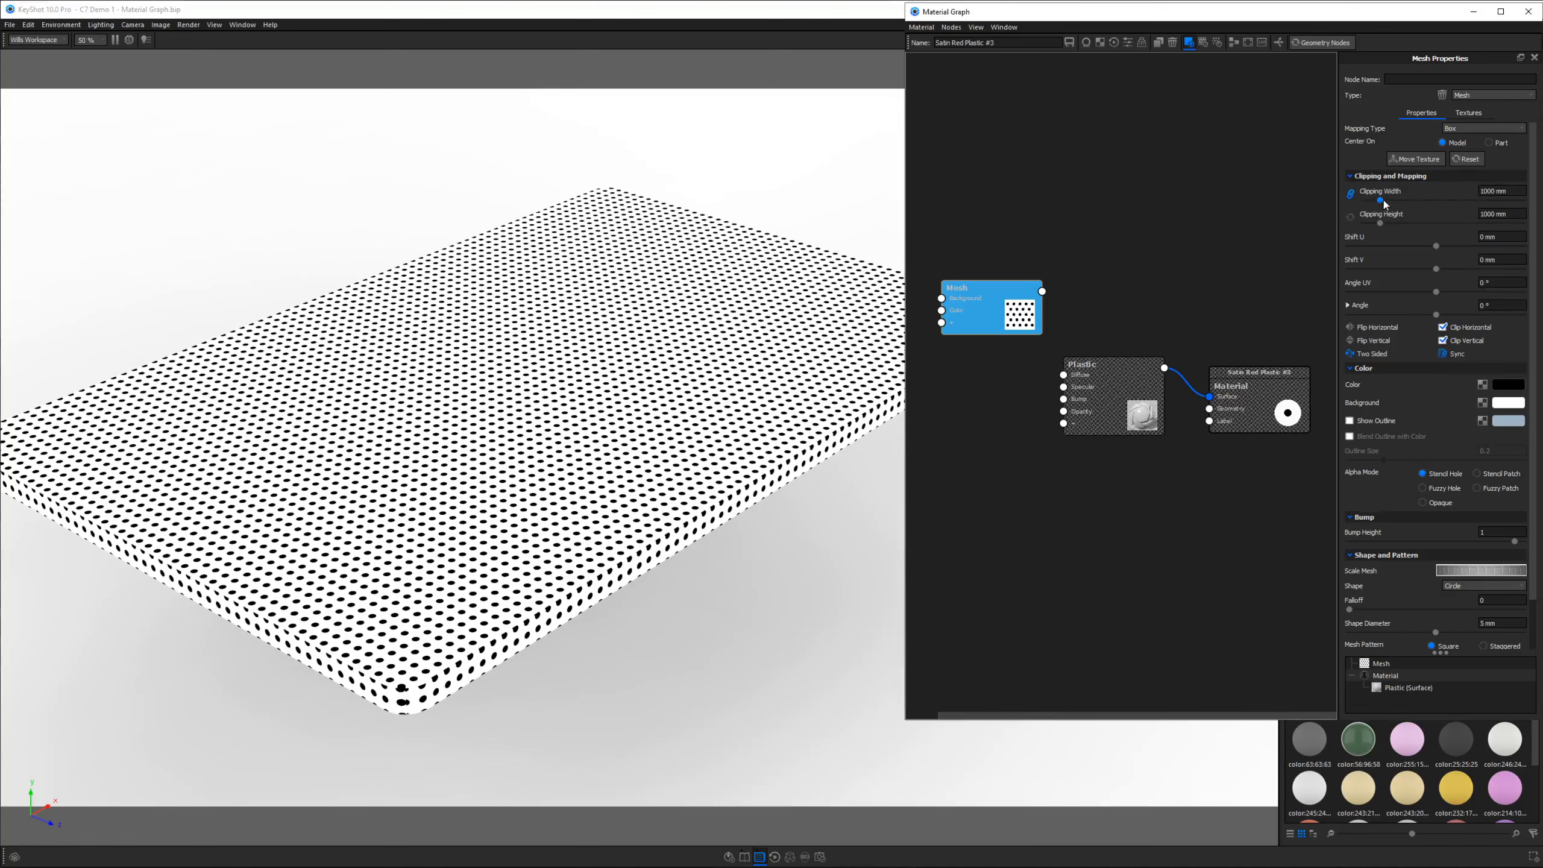
{"action": "left_click_drag", "start_coordinate": [1384, 202], "coordinate": [1392, 206]}
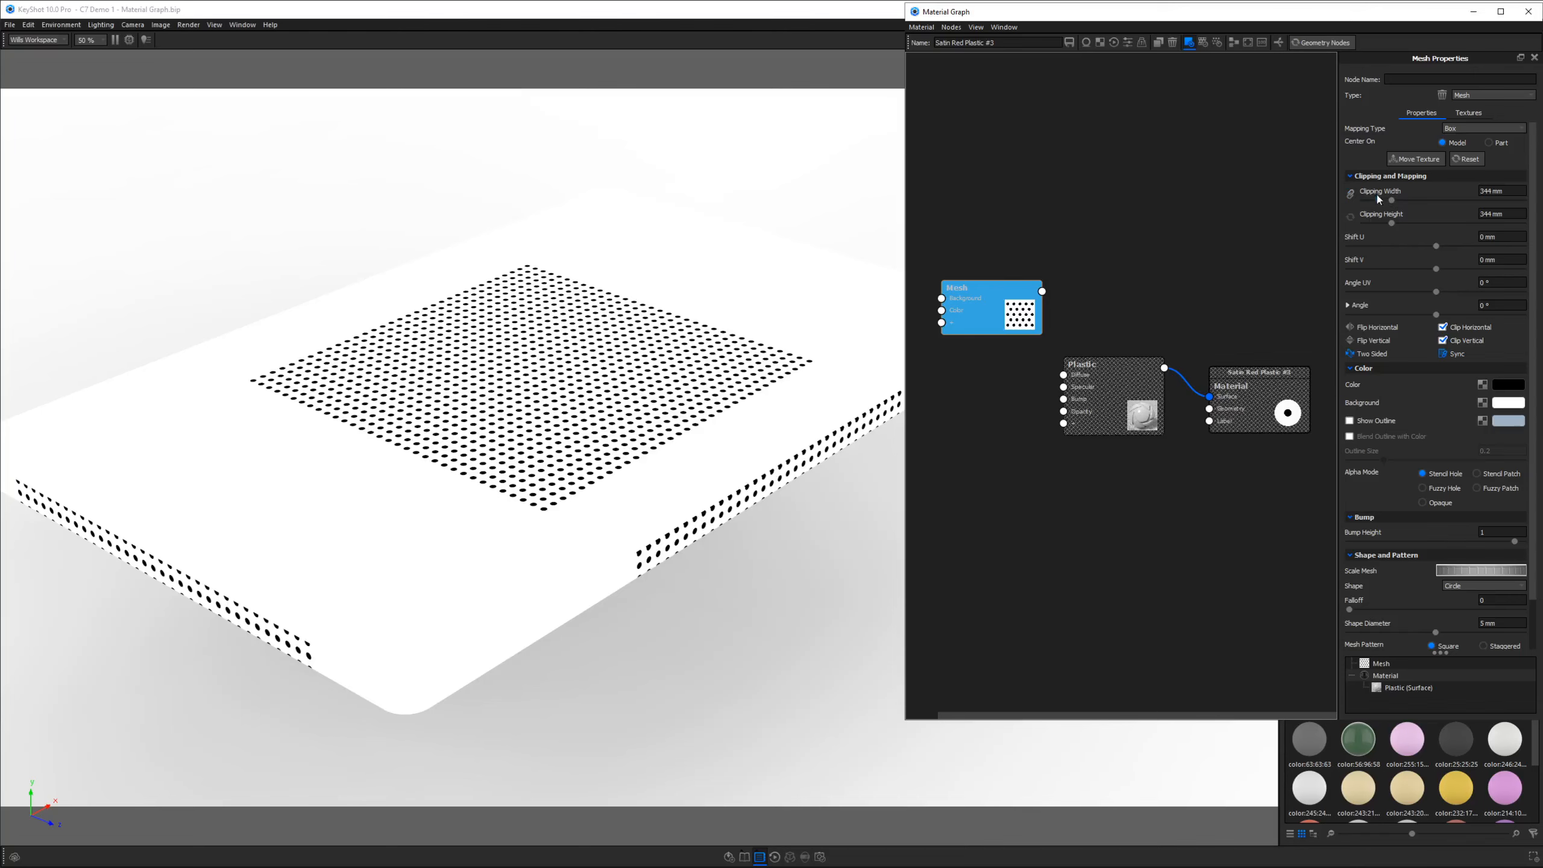
{"action": "mouse_move", "coordinate": [1393, 202]}
{"action": "left_mouse_down"}
{"action": "mouse_move", "coordinate": [1422, 202]}
{"action": "mouse_move", "coordinate": [1384, 200]}
{"action": "left_mouse_up"}
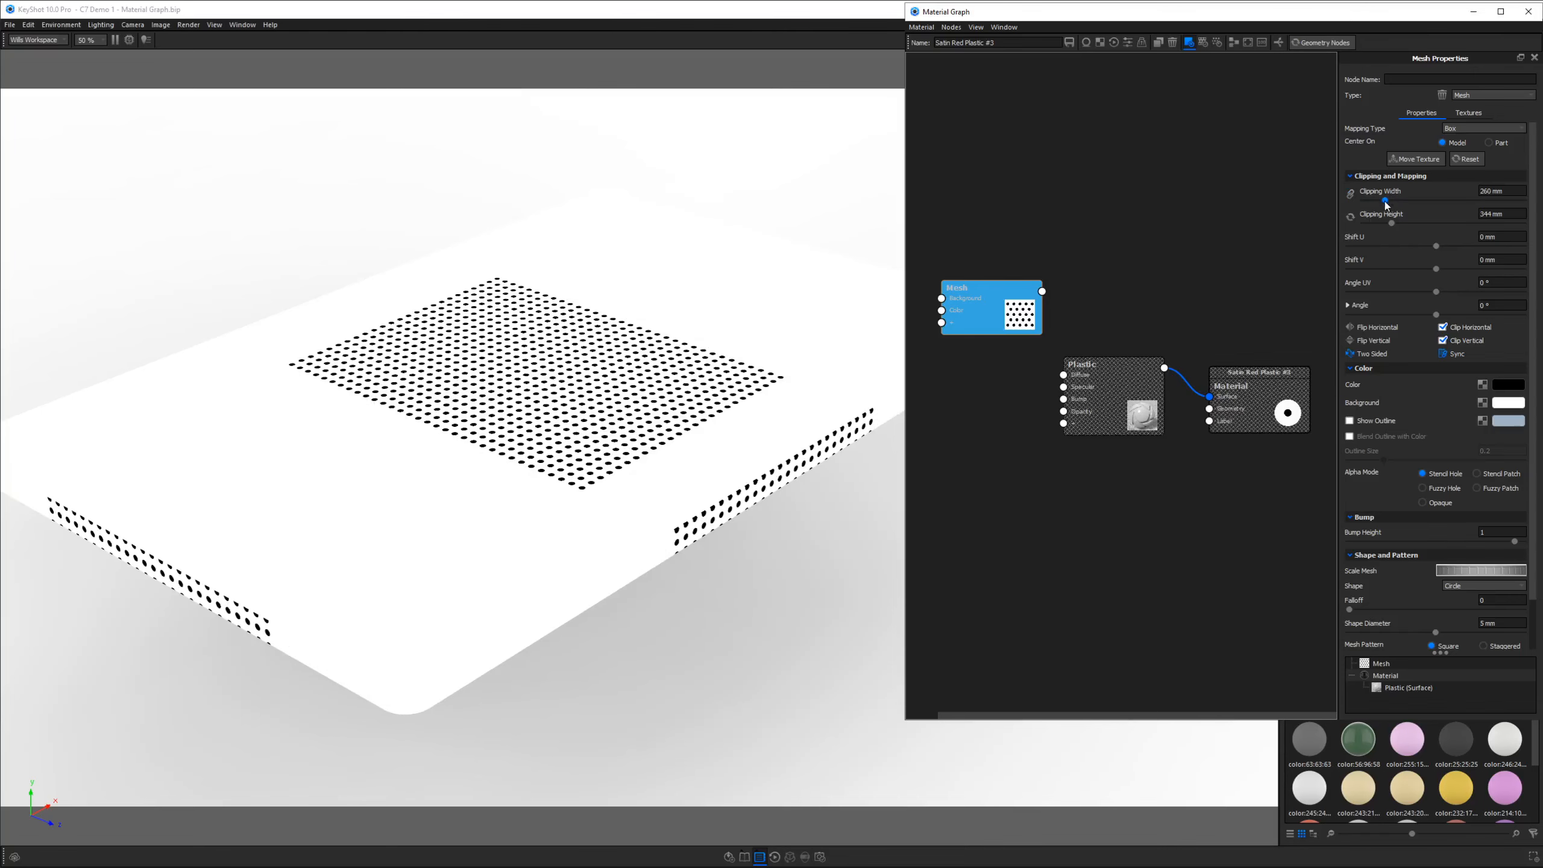
{"action": "left_click", "coordinate": [1349, 194]}
{"action": "left_click", "coordinate": [1442, 328]}
{"action": "left_click", "coordinate": [1442, 340]}
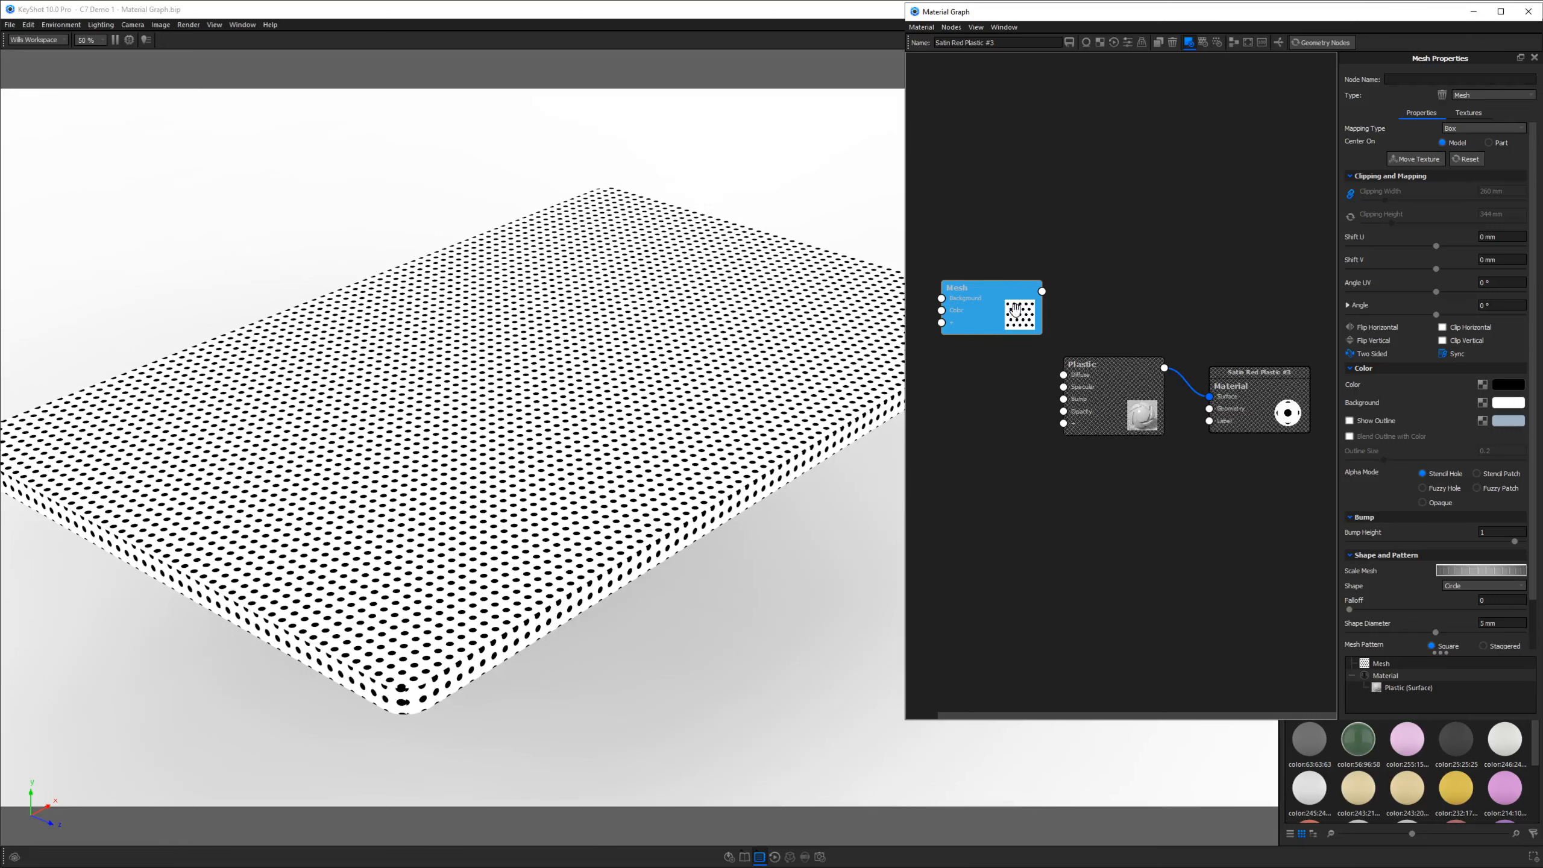
Step: Preview the Mesh node on the slab again and scale the mesh to an 8.123 mm shape diameter and 16.245 mm pattern spacing
{"action": "left_click_drag", "start_coordinate": [1016, 309], "coordinate": [1117, 333]}
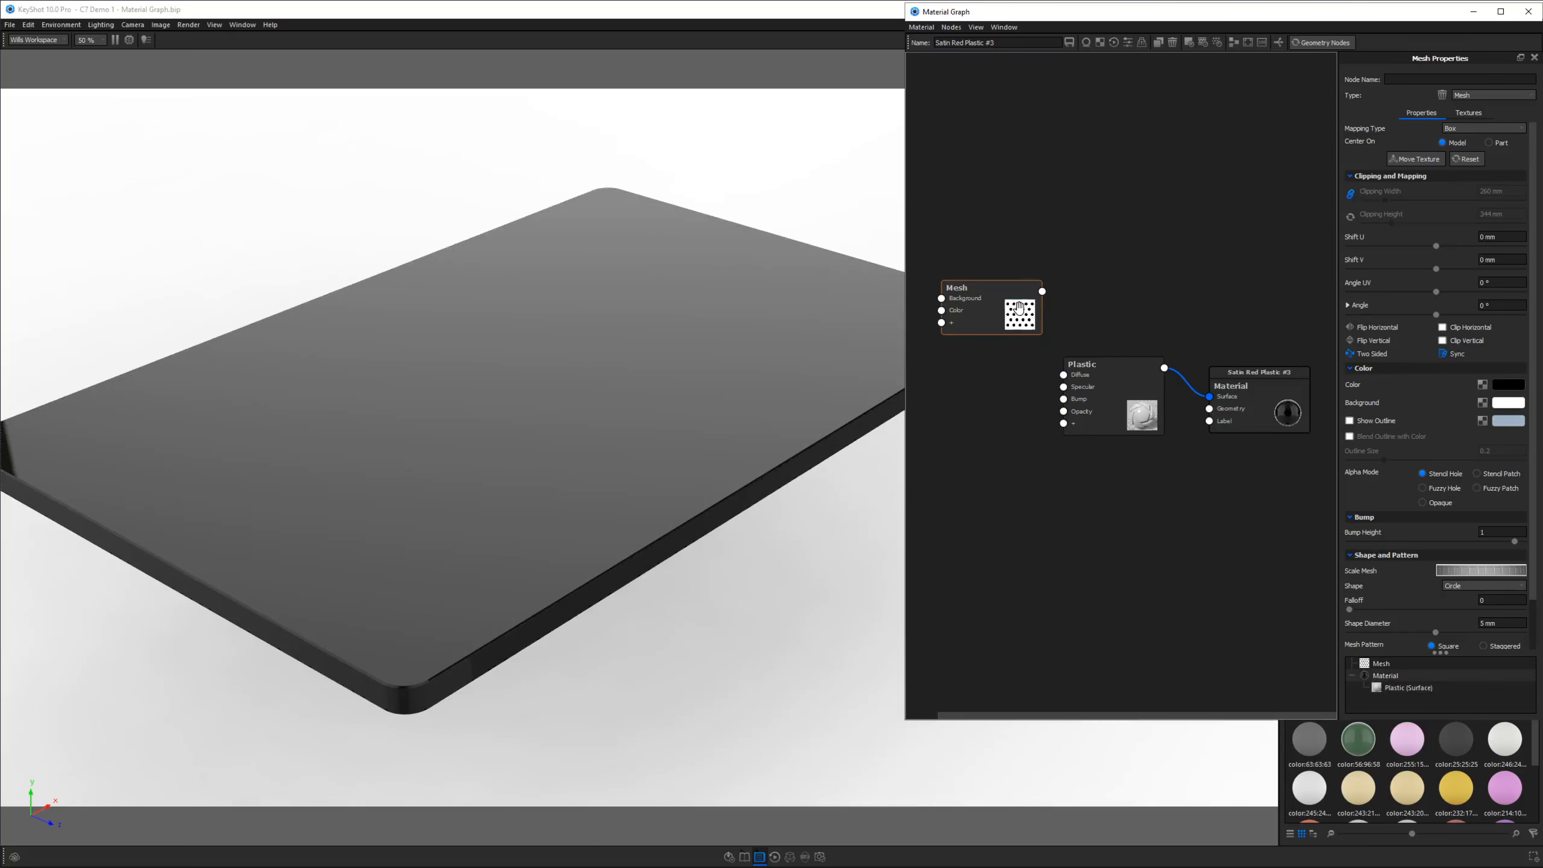
{"action": "key", "text": "c"}
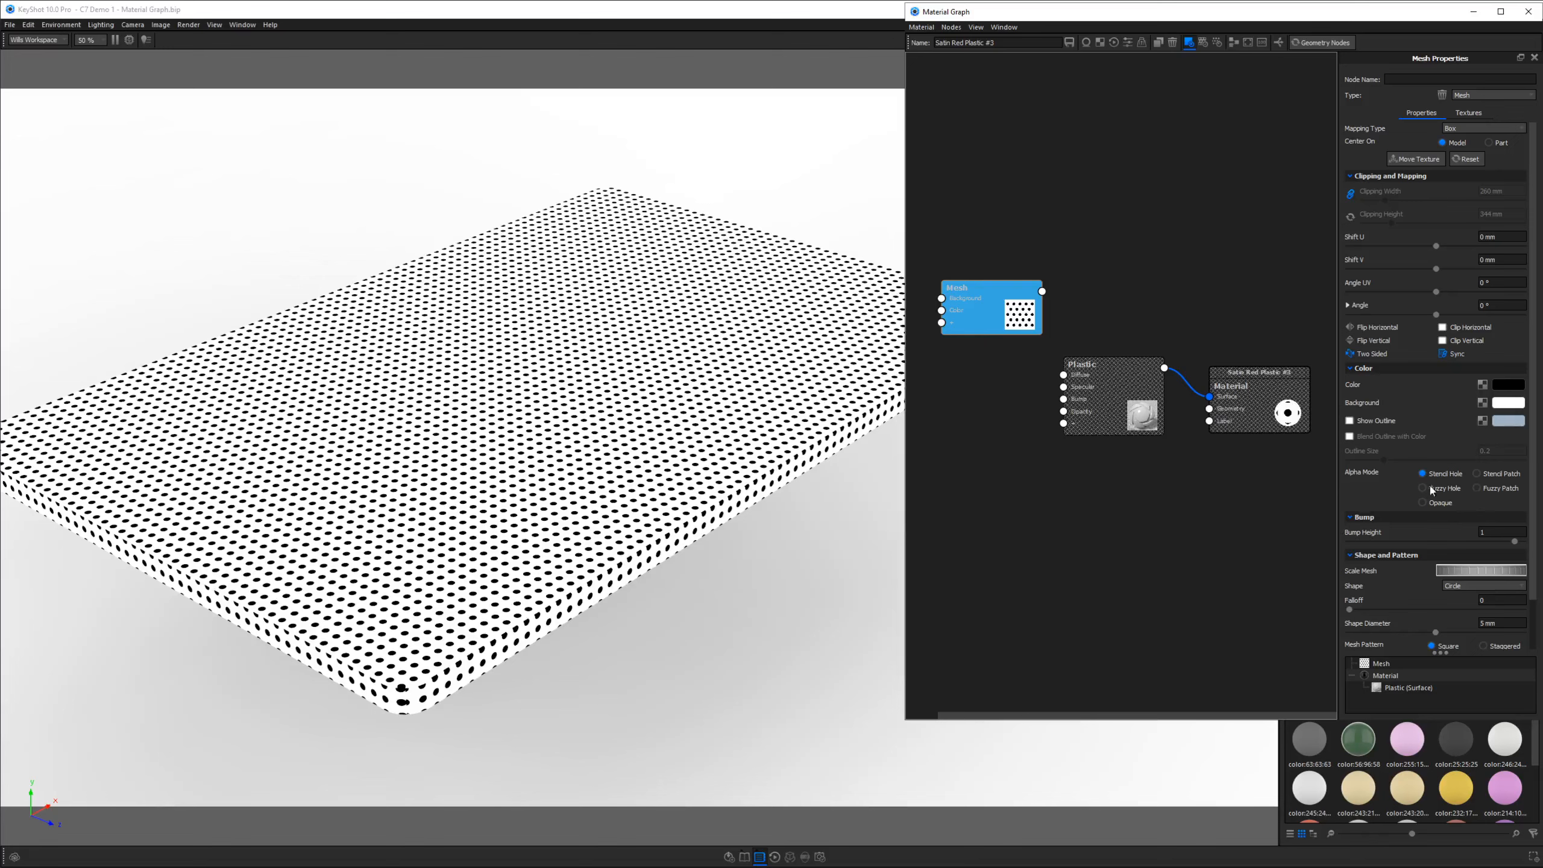
{"action": "scroll", "coordinate": [1451, 489], "scroll_direction": "down", "scroll_amount": 3}
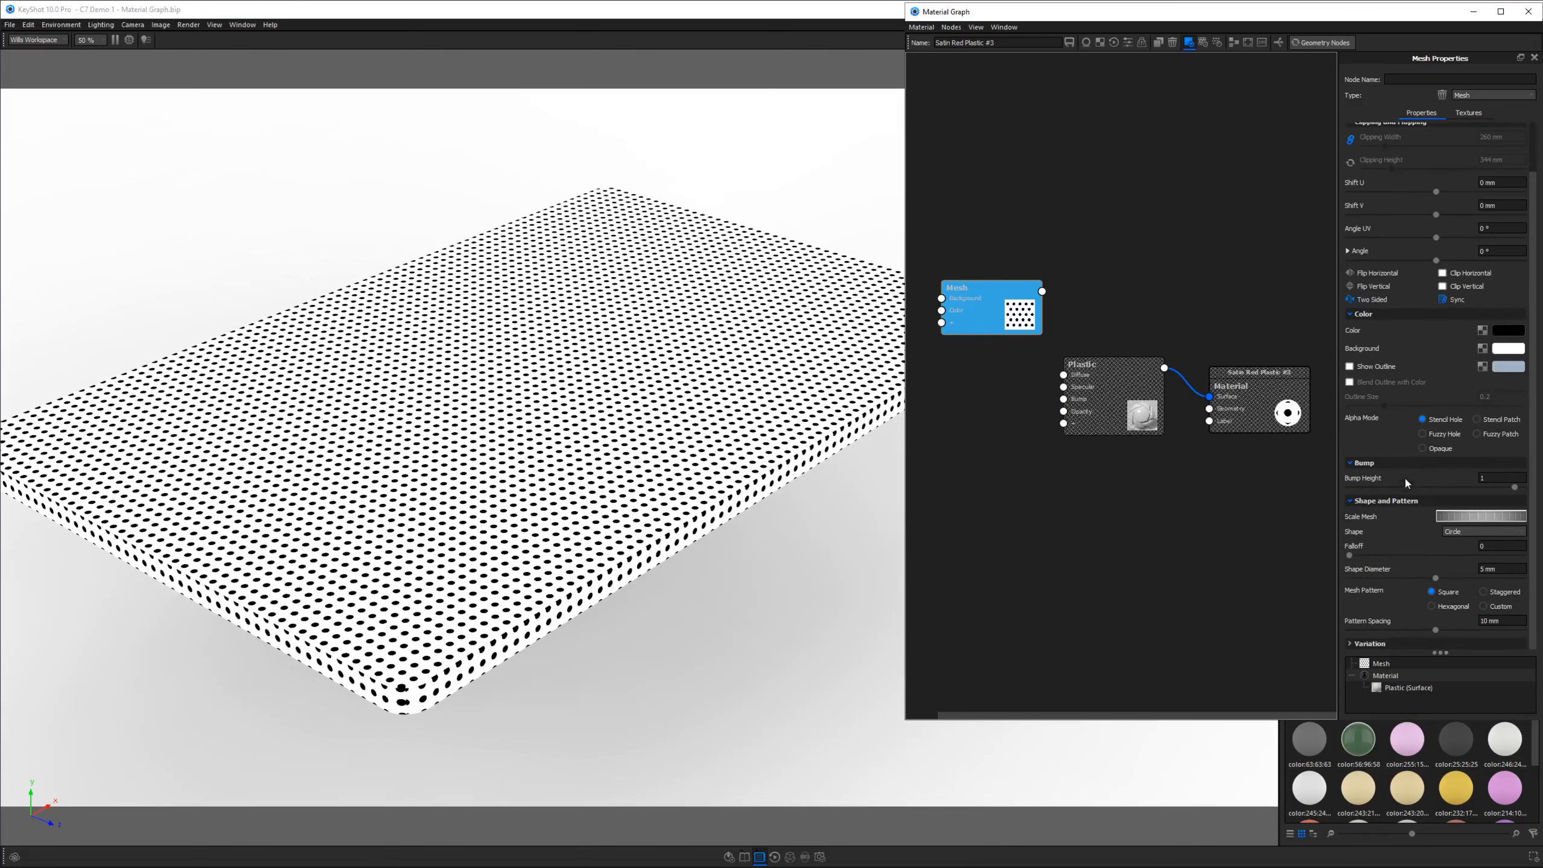
{"action": "mouse_move", "coordinate": [1456, 518]}
{"action": "left_mouse_down"}
{"action": "mouse_move", "coordinate": [1497, 517]}
{"action": "mouse_move", "coordinate": [1469, 517]}
{"action": "left_mouse_up"}
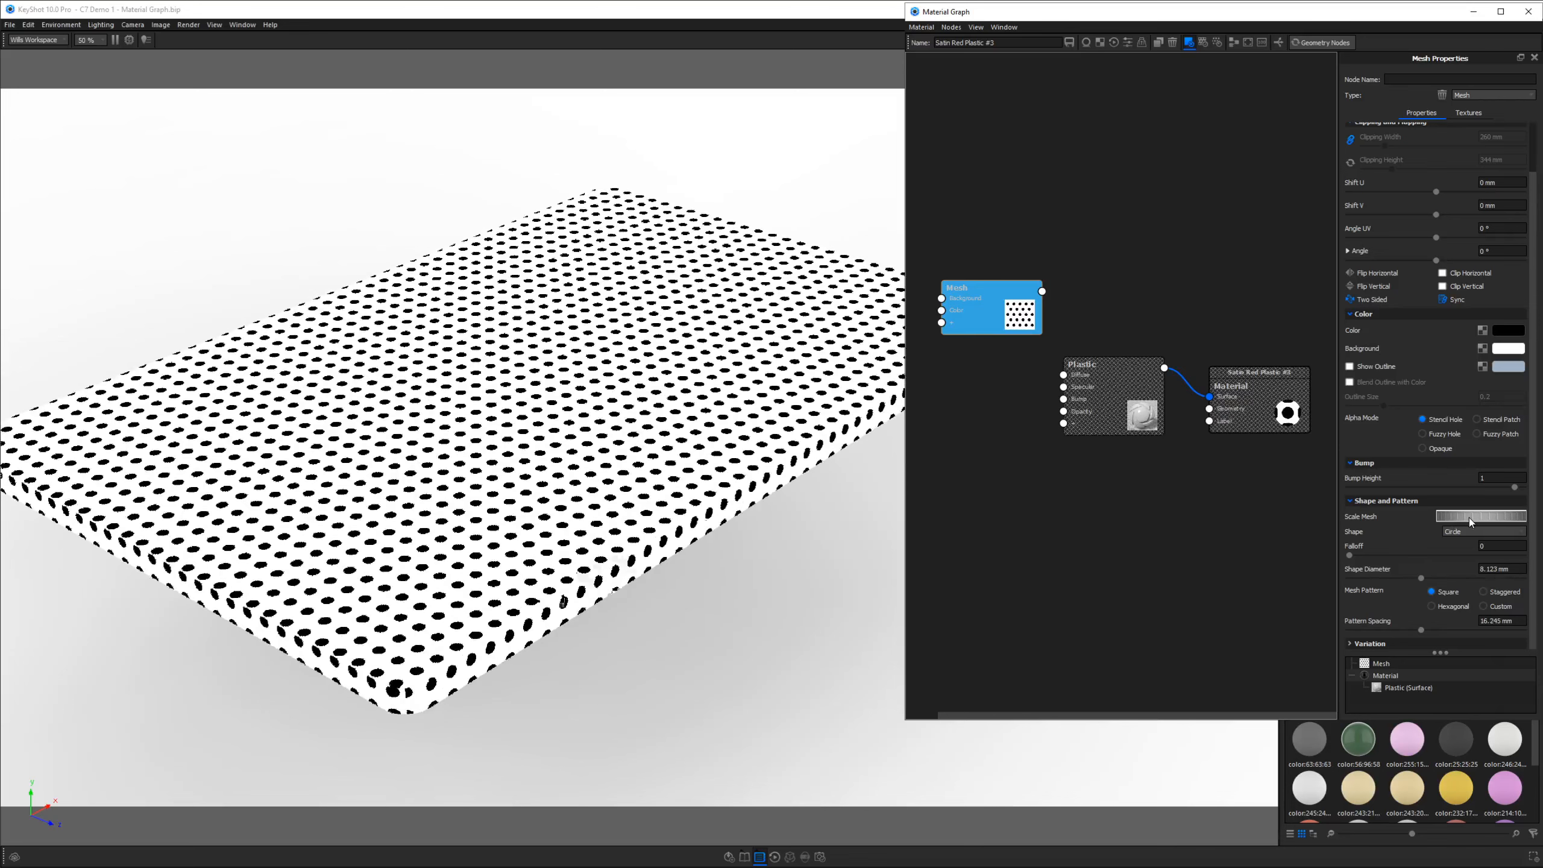
Step: Try the Triangle shape for the mesh pattern
{"action": "left_click", "coordinate": [1470, 531]}
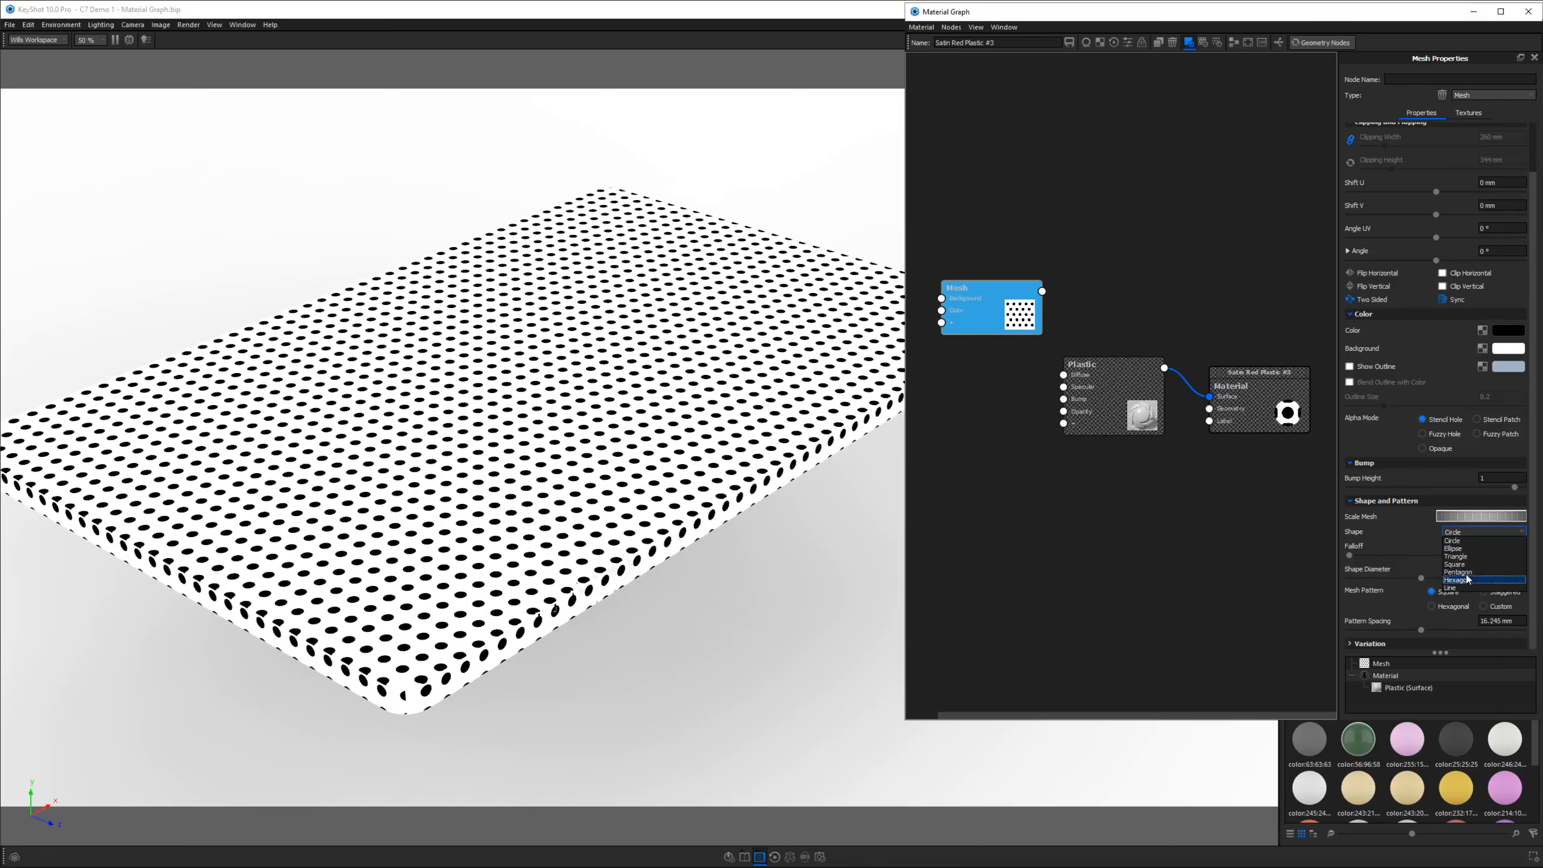
{"action": "left_click", "coordinate": [1456, 557]}
{"action": "scroll", "coordinate": [748, 457], "scroll_direction": "up", "scroll_amount": 3}
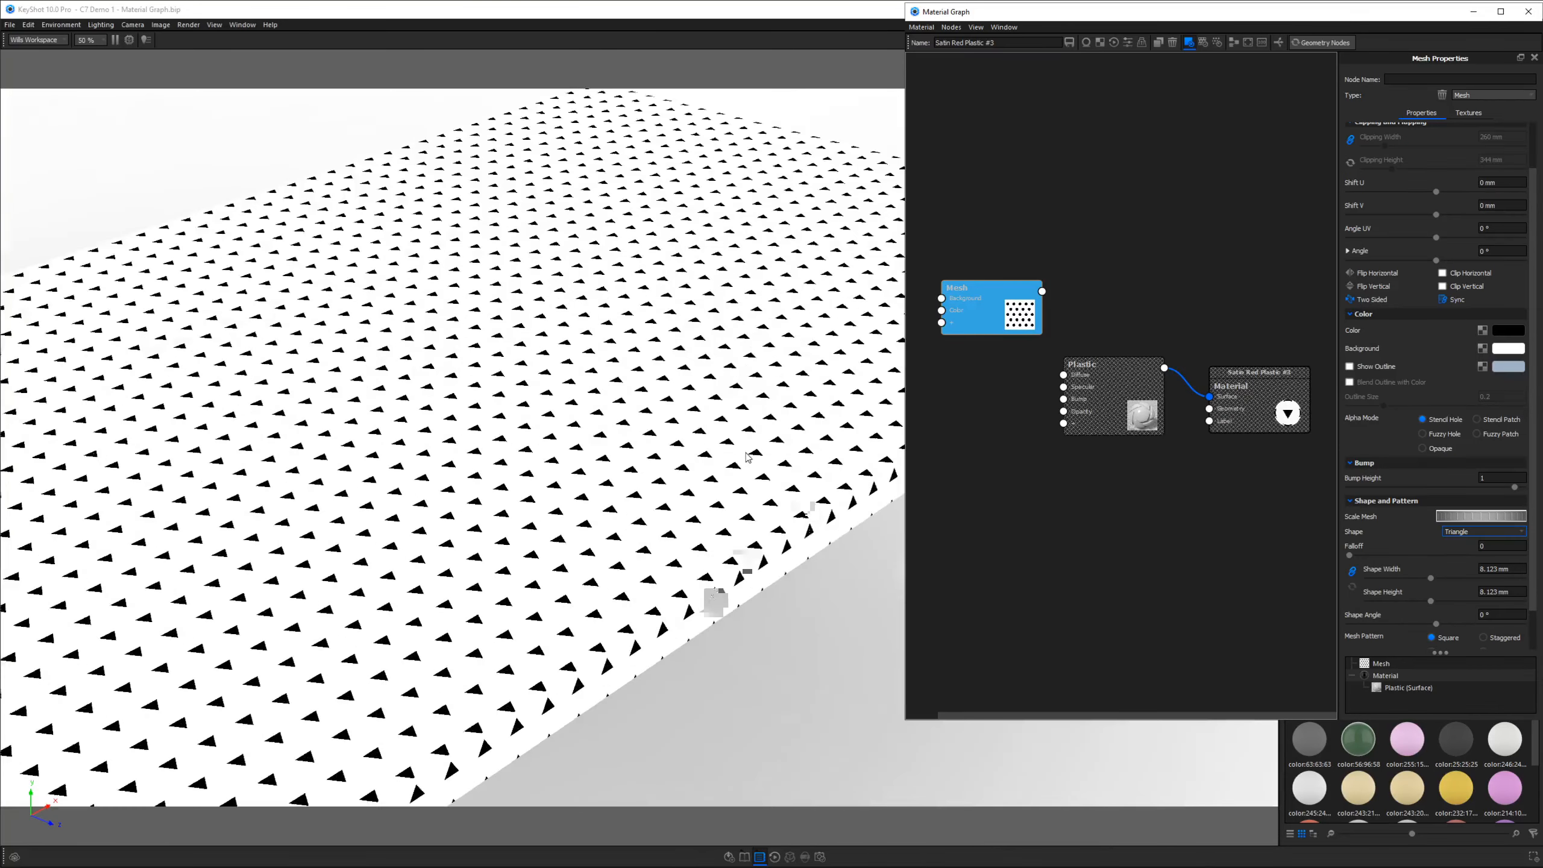
Step: Change the mesh shape to Hexagon and arrange it in a hexagonal pattern with 9.081 mm spacing
{"action": "left_click", "coordinate": [1477, 531]}
{"action": "left_click", "coordinate": [1478, 580]}
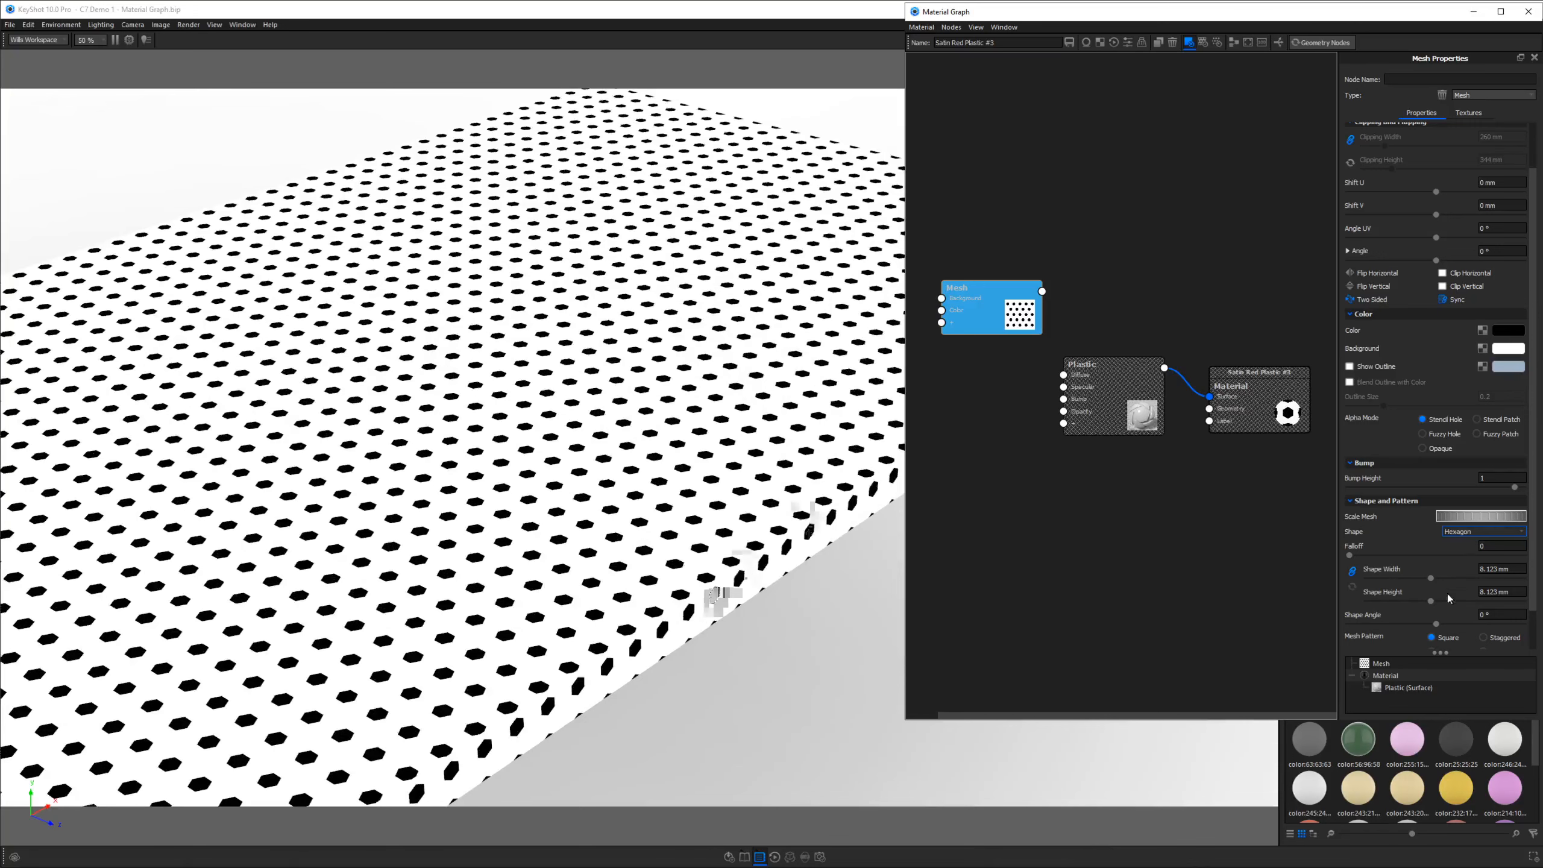
{"action": "scroll", "coordinate": [1428, 590], "scroll_direction": "down", "scroll_amount": 1}
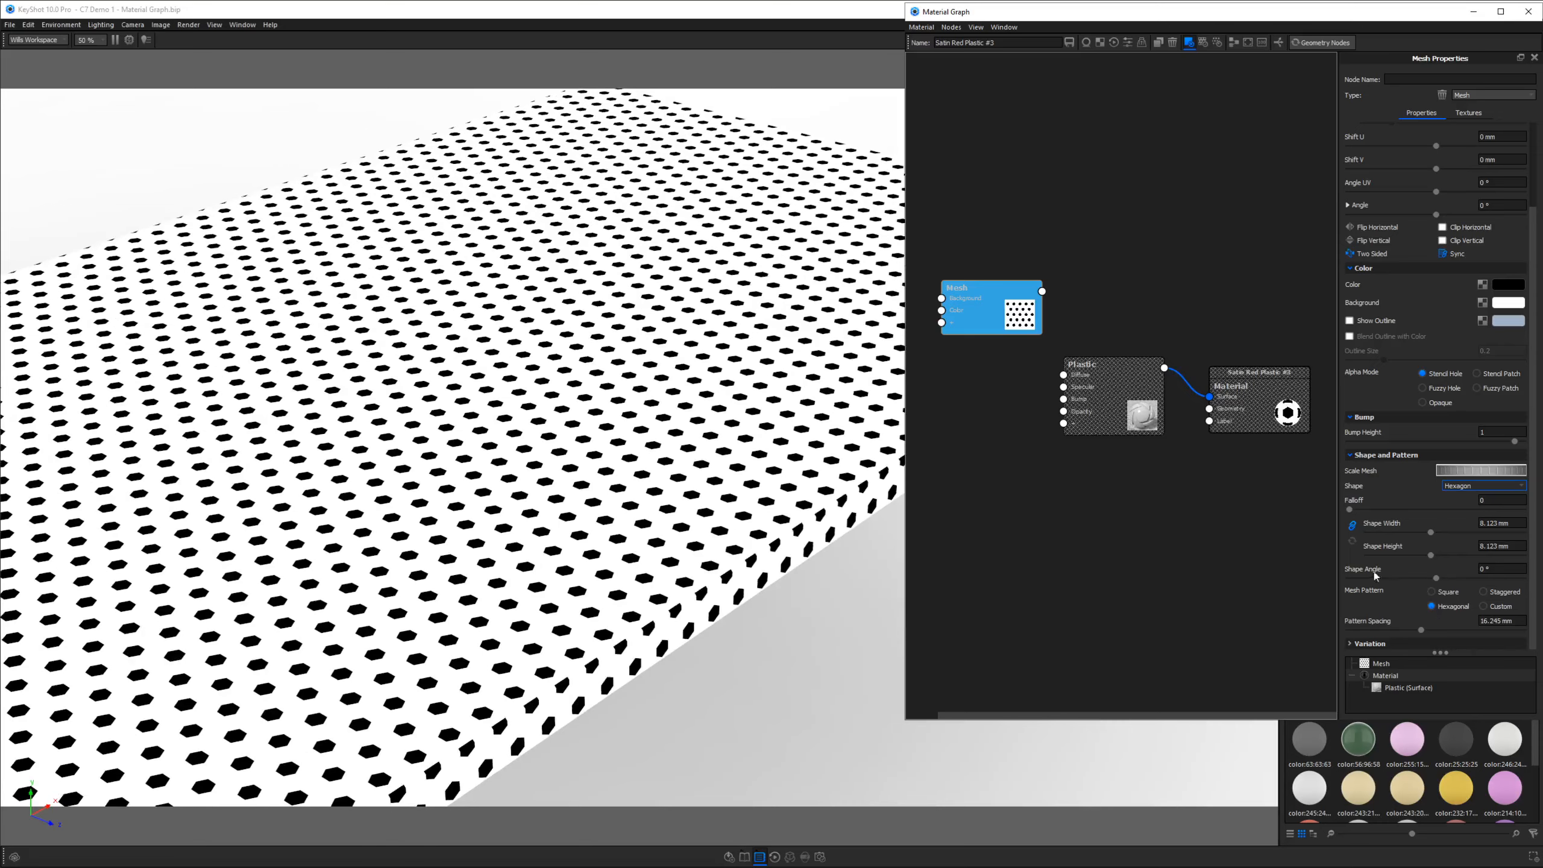
{"action": "left_click_drag", "start_coordinate": [1422, 633], "coordinate": [1390, 636]}
Step: Connect the Mesh texture to the Plastic node's Opacity input and view the slab as a perforated part
{"action": "left_click_drag", "start_coordinate": [1043, 291], "coordinate": [1063, 411]}
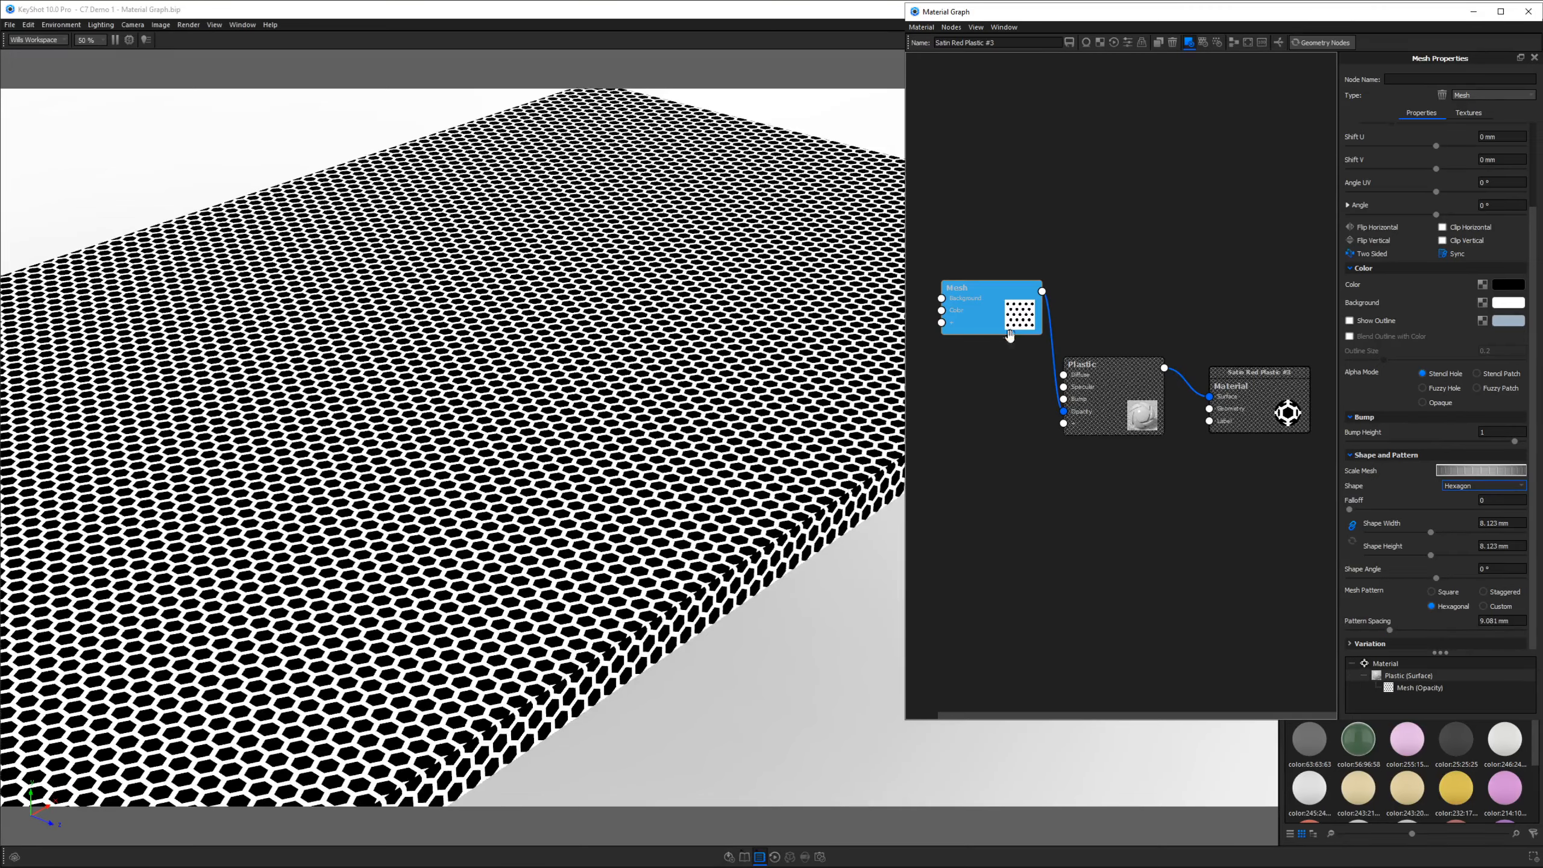
{"action": "scroll", "coordinate": [734, 430], "scroll_direction": "down", "scroll_amount": 6}
{"action": "mouse_move", "coordinate": [607, 429]}
{"action": "left_mouse_down"}
{"action": "mouse_move", "coordinate": [653, 534]}
{"action": "mouse_move", "coordinate": [681, 548]}
{"action": "mouse_move", "coordinate": [591, 414]}
{"action": "mouse_move", "coordinate": [593, 428]}
{"action": "left_mouse_up"}
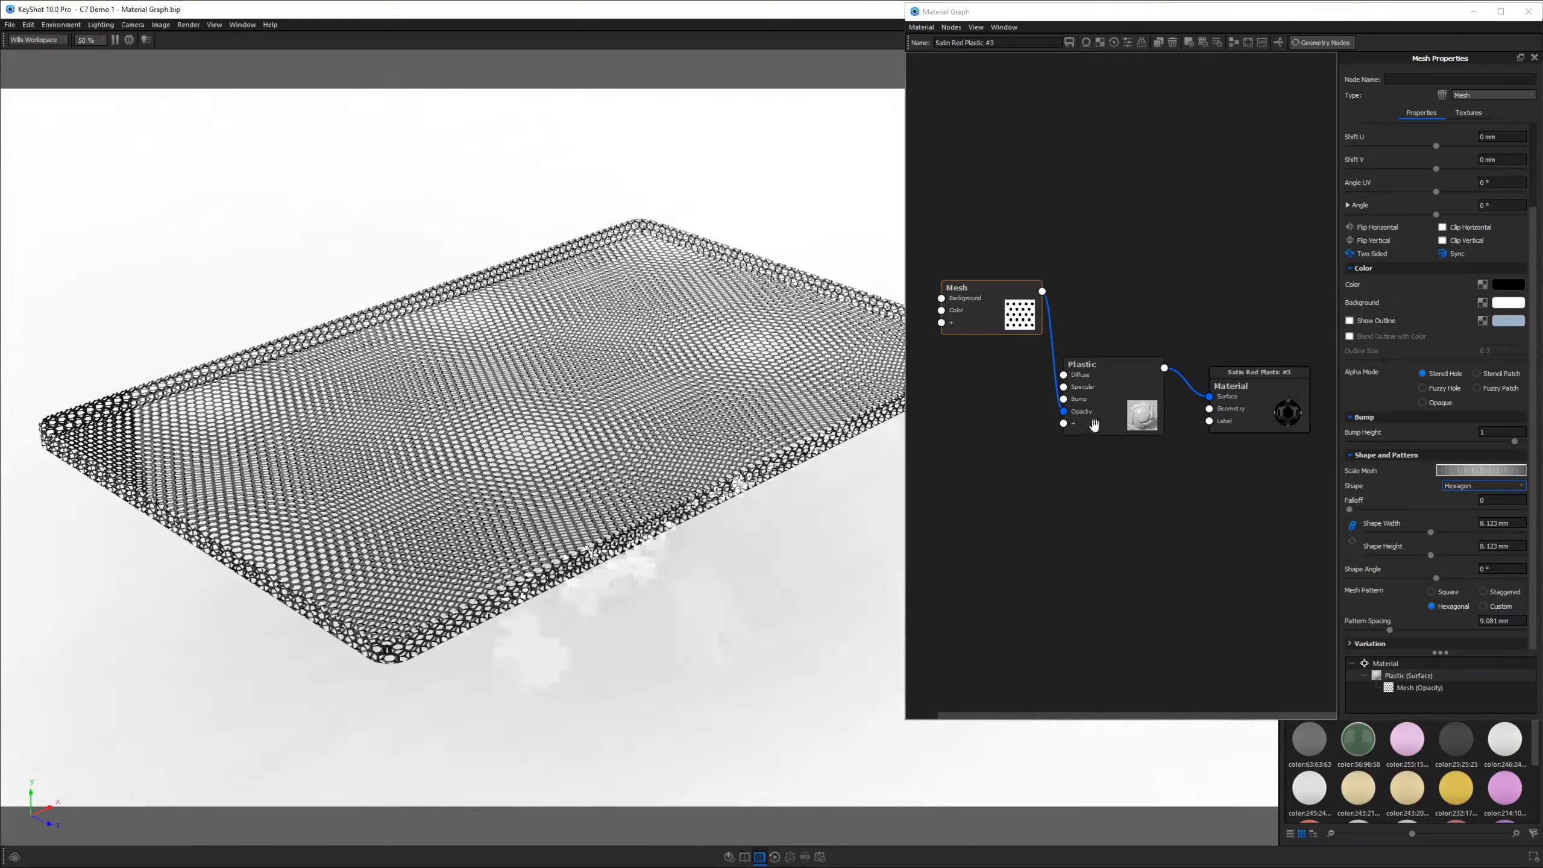
Step: Disconnect the Mesh texture from the Plastic node's Opacity input and preview the mesh colors on the slab
{"action": "left_click_drag", "start_coordinate": [1064, 411], "coordinate": [1029, 364]}
{"action": "key", "text": "c"}
{"action": "scroll", "coordinate": [685, 427], "scroll_direction": "up", "scroll_amount": 5}
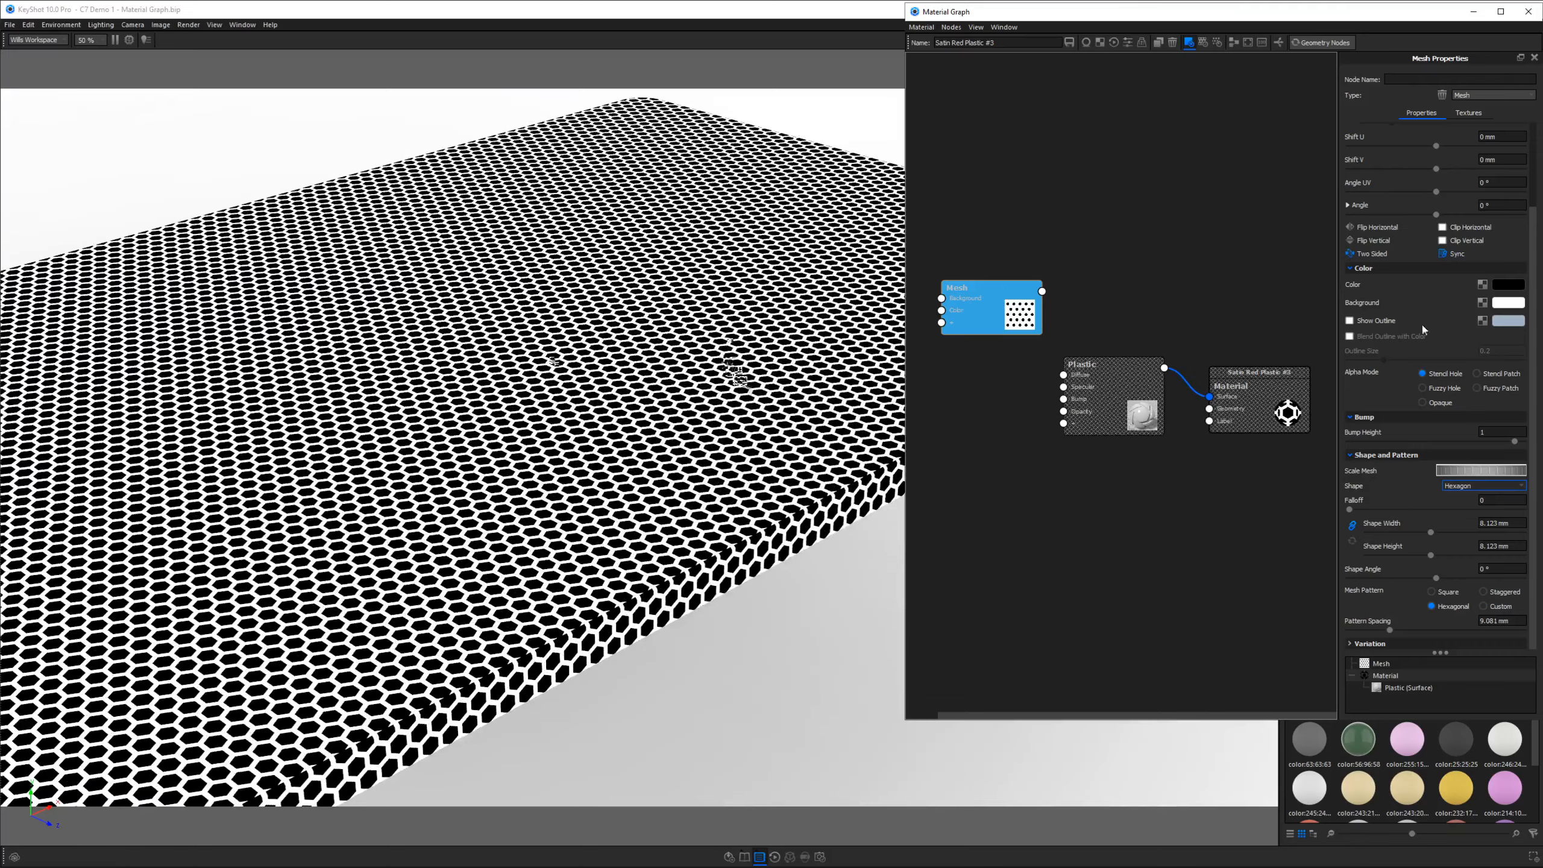
Step: Set the mesh falloff to 0.523 and connect the Mesh texture to the Plastic node's Bump input
{"action": "left_click_drag", "start_coordinate": [1350, 511], "coordinate": [1440, 511]}
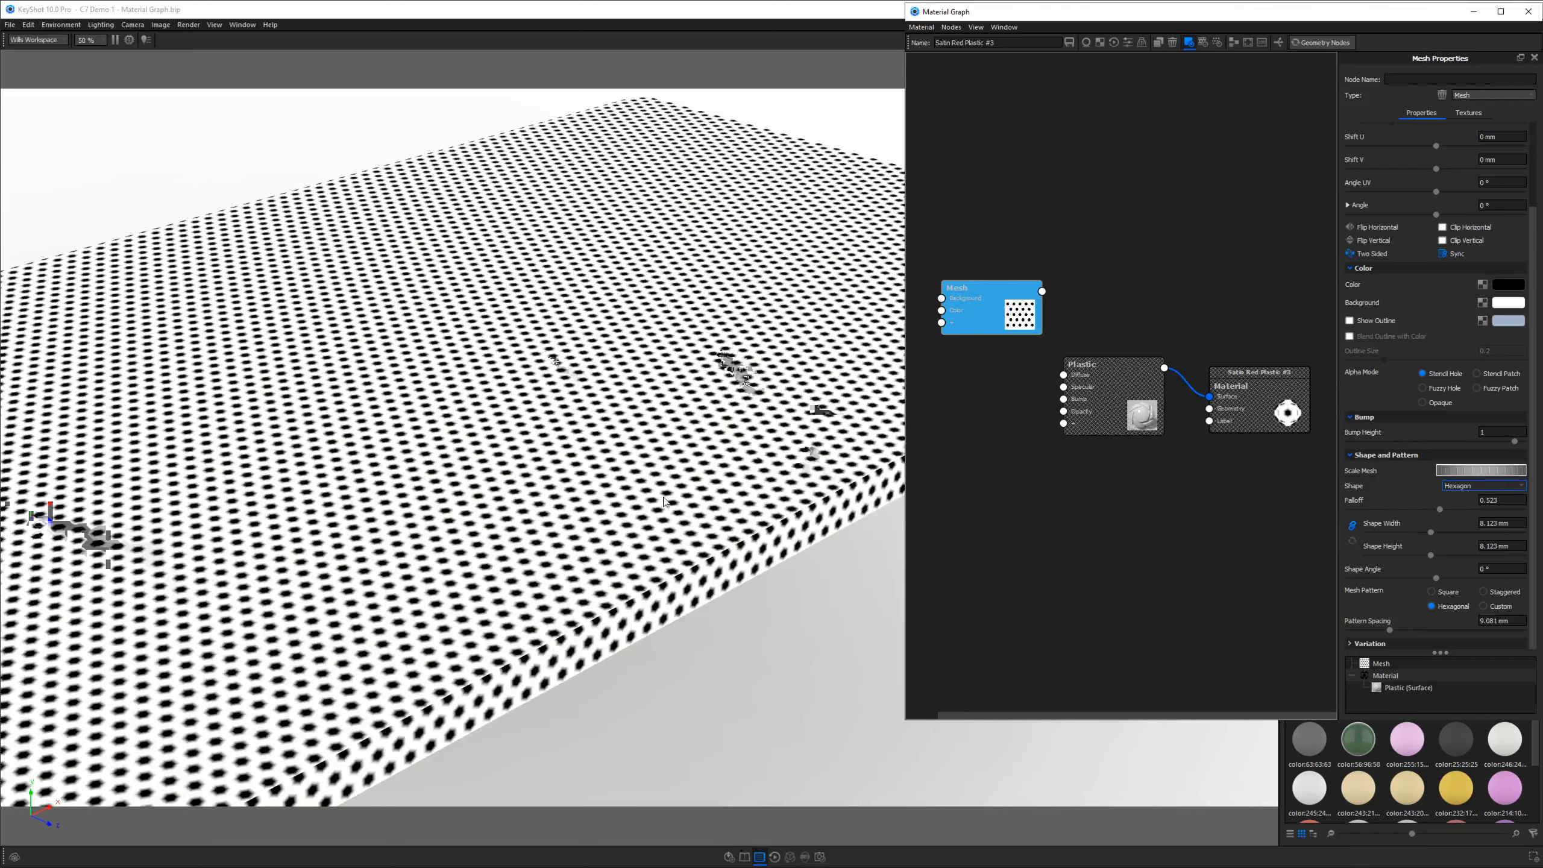
{"action": "left_click_drag", "start_coordinate": [678, 498], "coordinate": [675, 569]}
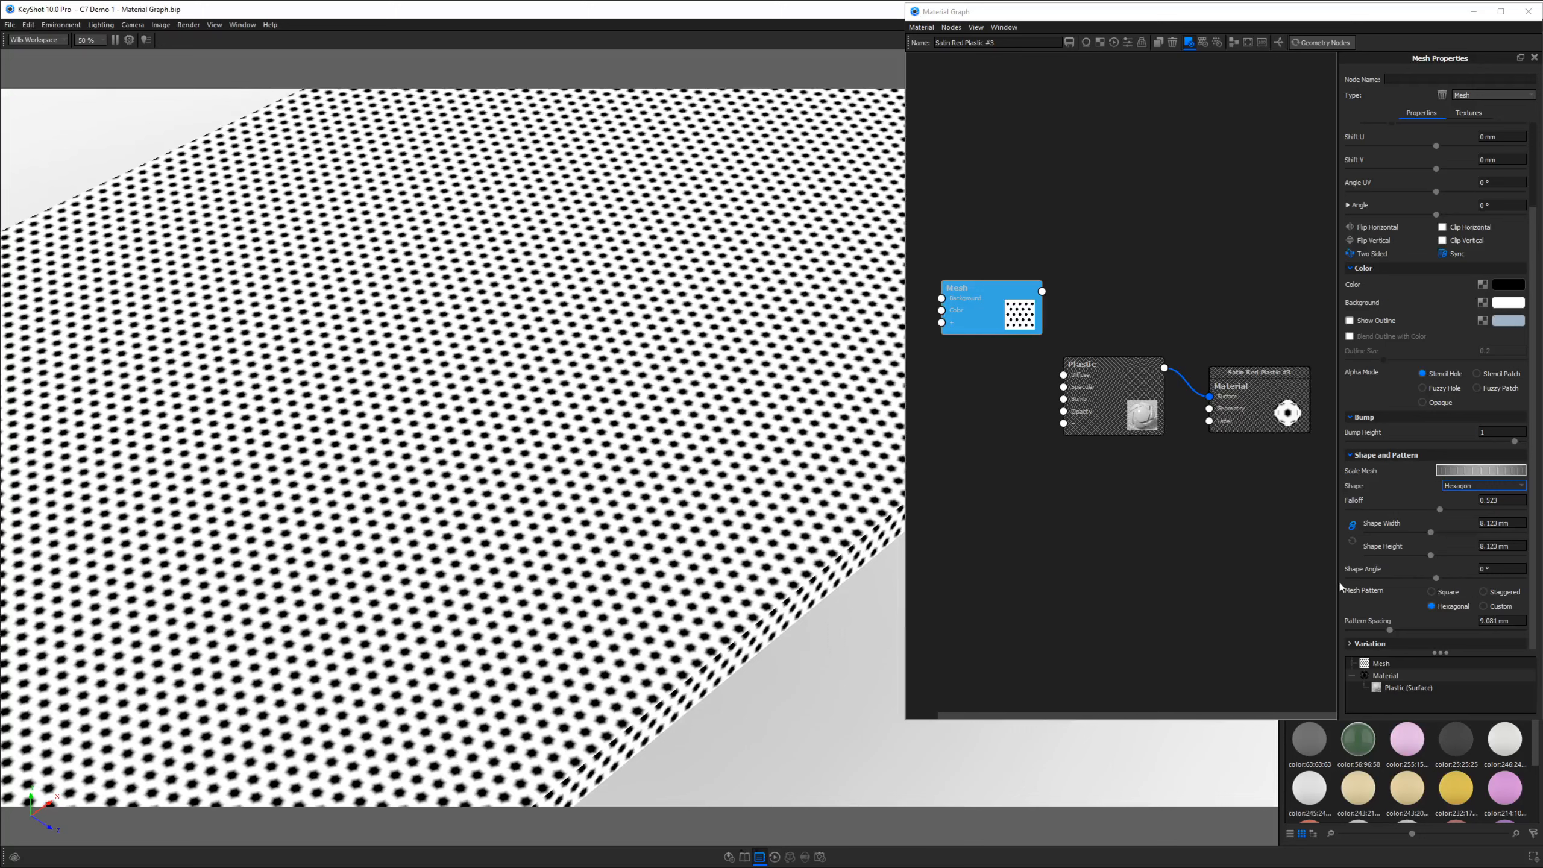
{"action": "left_click_drag", "start_coordinate": [1043, 292], "coordinate": [1063, 399]}
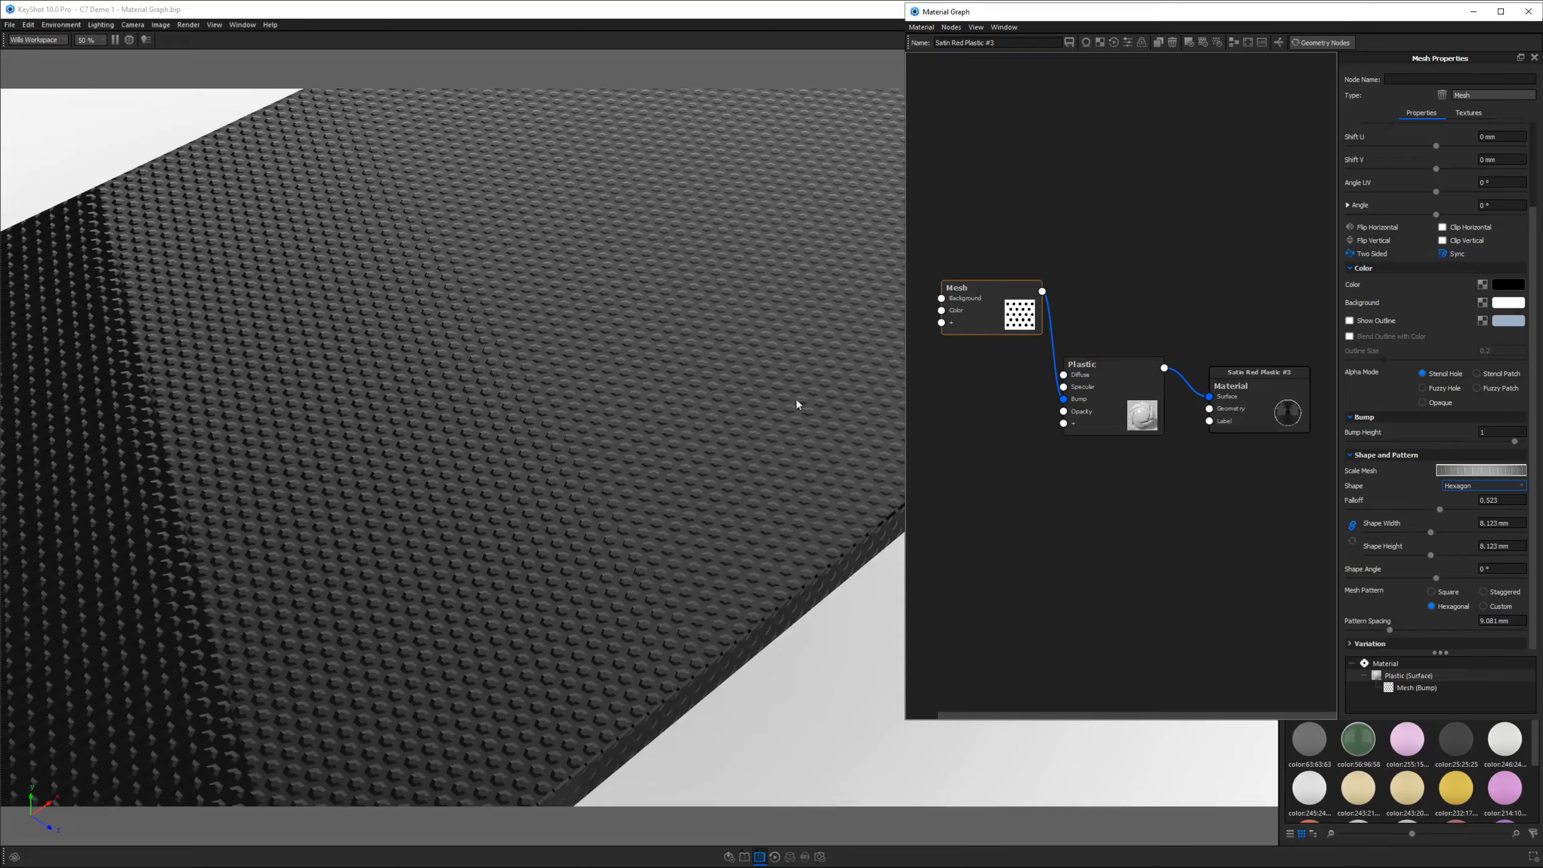
{"action": "left_click_drag", "start_coordinate": [797, 405], "coordinate": [869, 403]}
Step: Scale the mesh up to an 18.661 mm shape width and height and set the pattern spacing to 24.2 mm
{"action": "left_click_drag", "start_coordinate": [1471, 473], "coordinate": [1429, 473]}
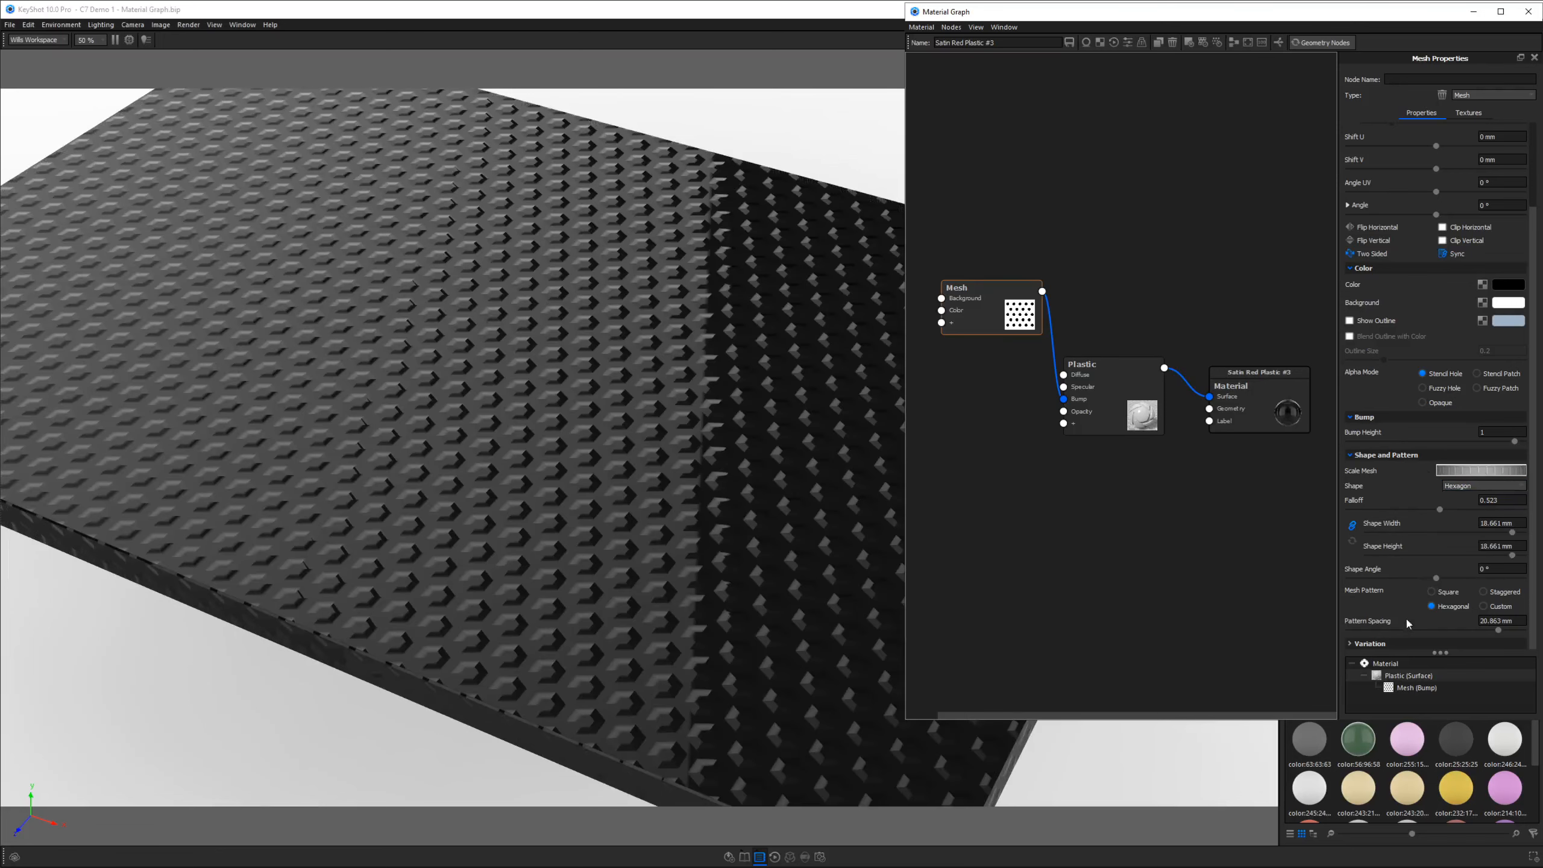
{"action": "mouse_move", "coordinate": [1498, 634]}
{"action": "left_mouse_down"}
{"action": "mouse_move", "coordinate": [1469, 633]}
{"action": "mouse_move", "coordinate": [1526, 631]}
{"action": "left_mouse_up"}
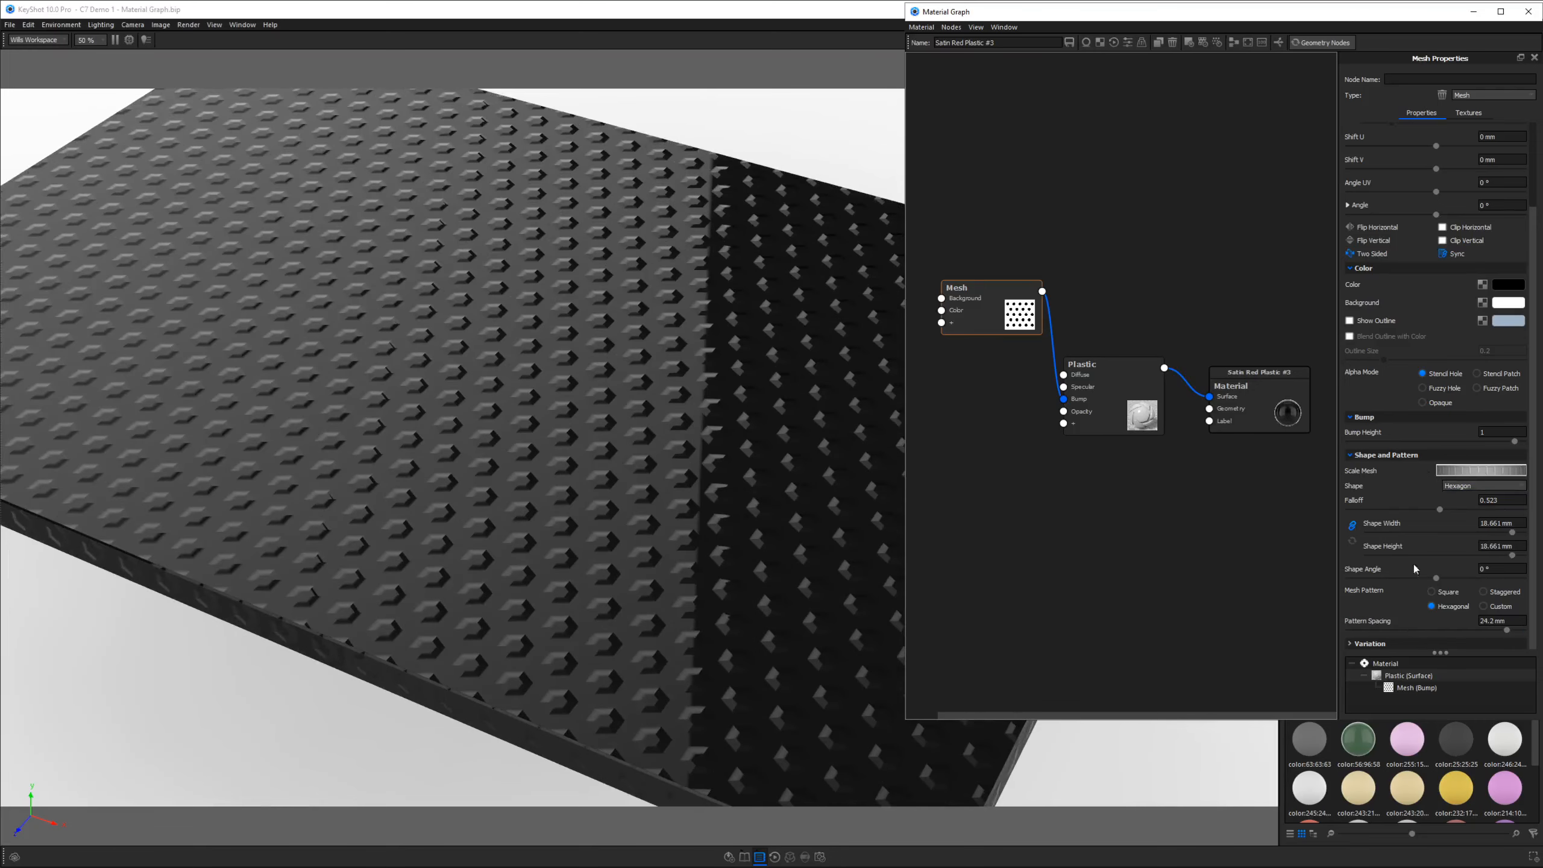
Step: Set the mesh jitter to 0.401 and distortion to 0.481, previewing the pattern's color before returning to the rendered bump
{"action": "left_click", "coordinate": [1391, 643]}
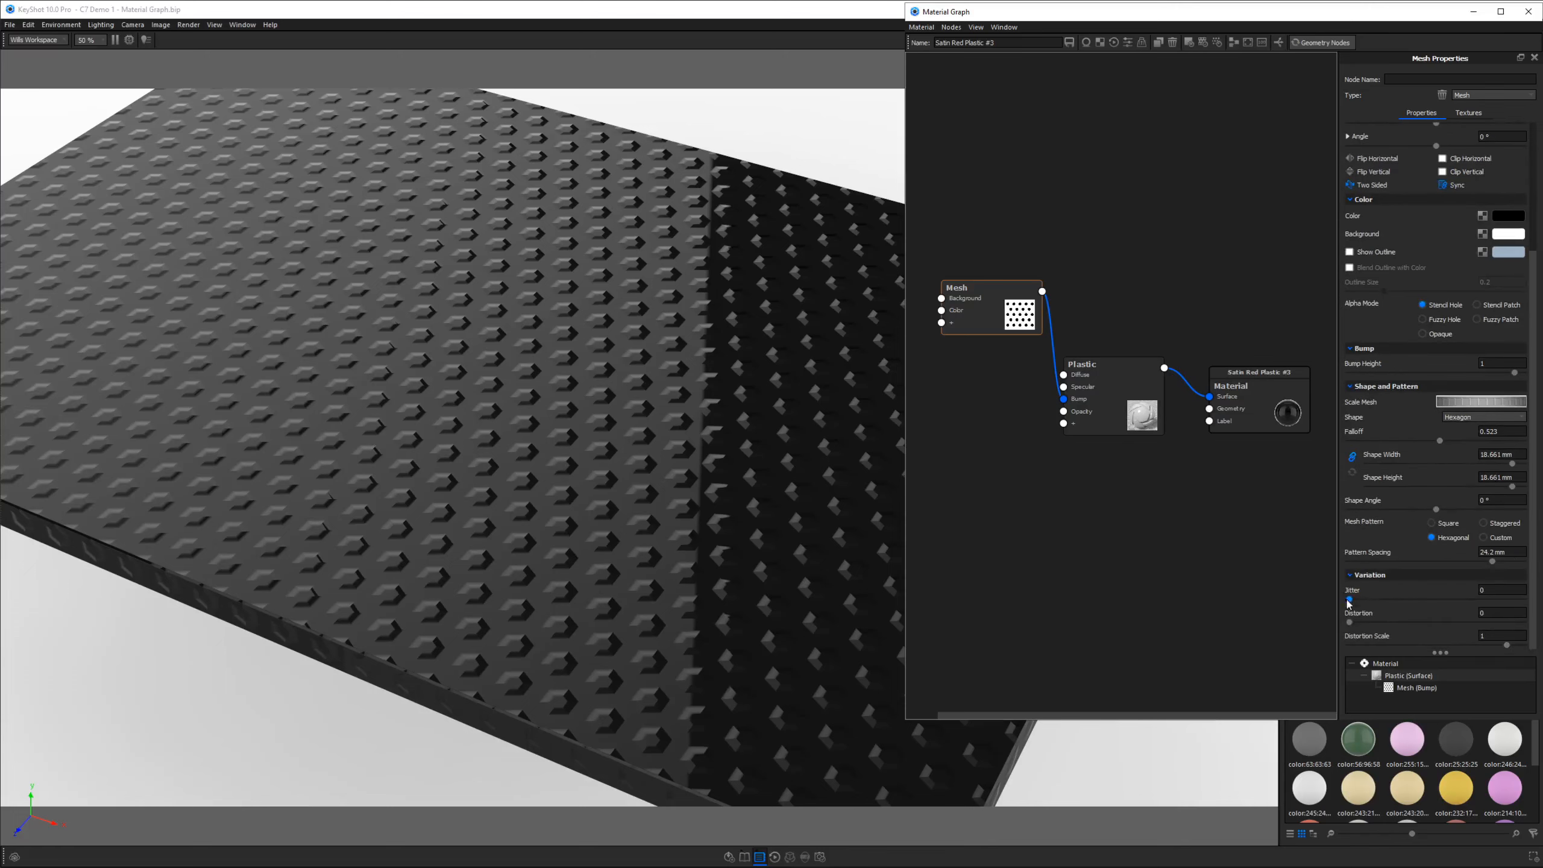
{"action": "left_click_drag", "start_coordinate": [1349, 623], "coordinate": [1401, 622]}
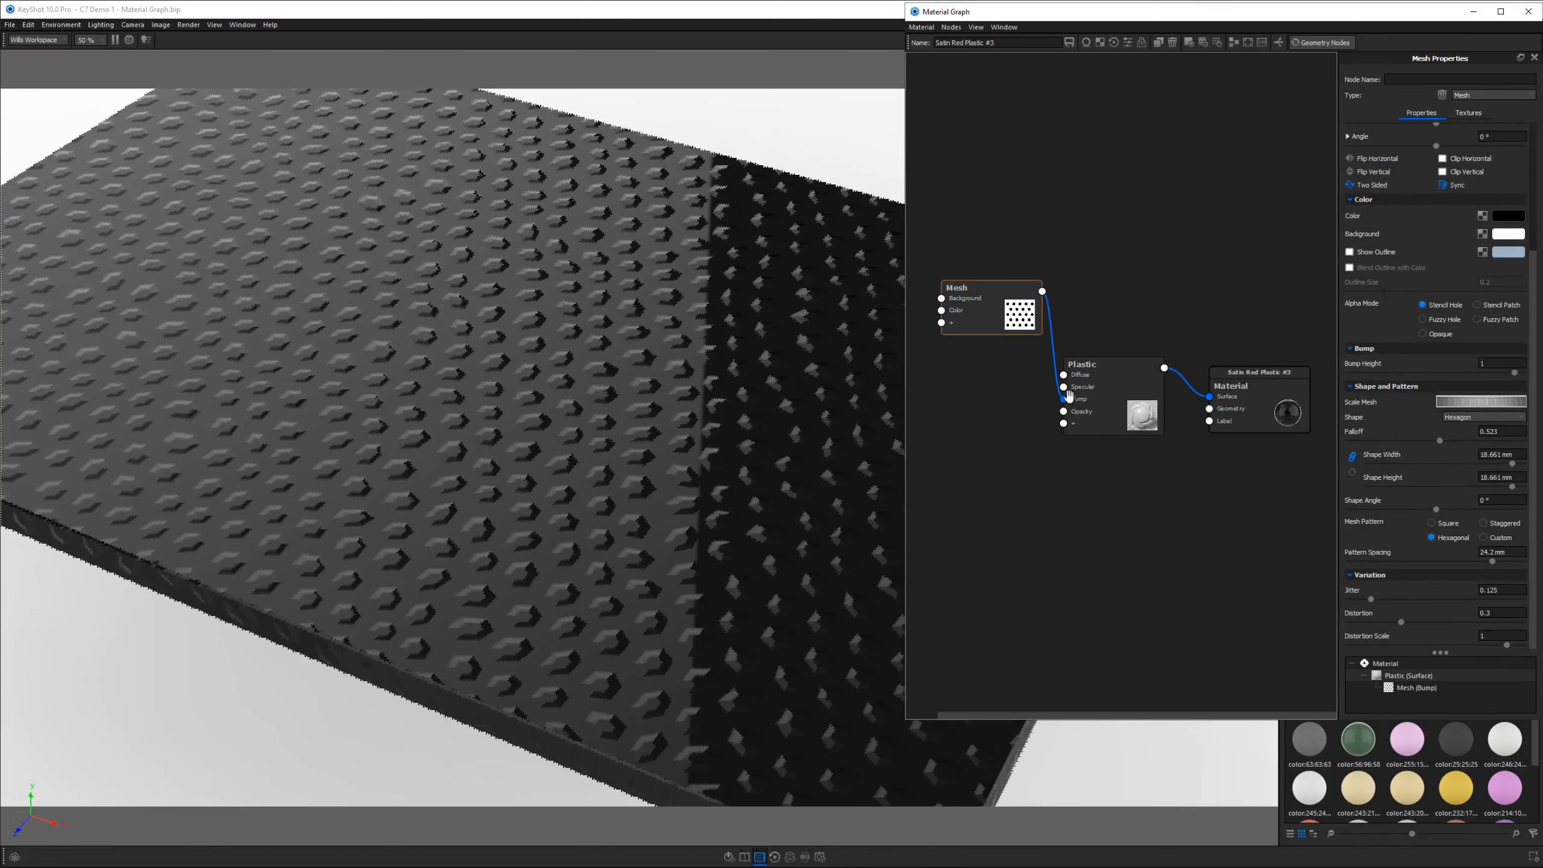
{"action": "key", "text": "c"}
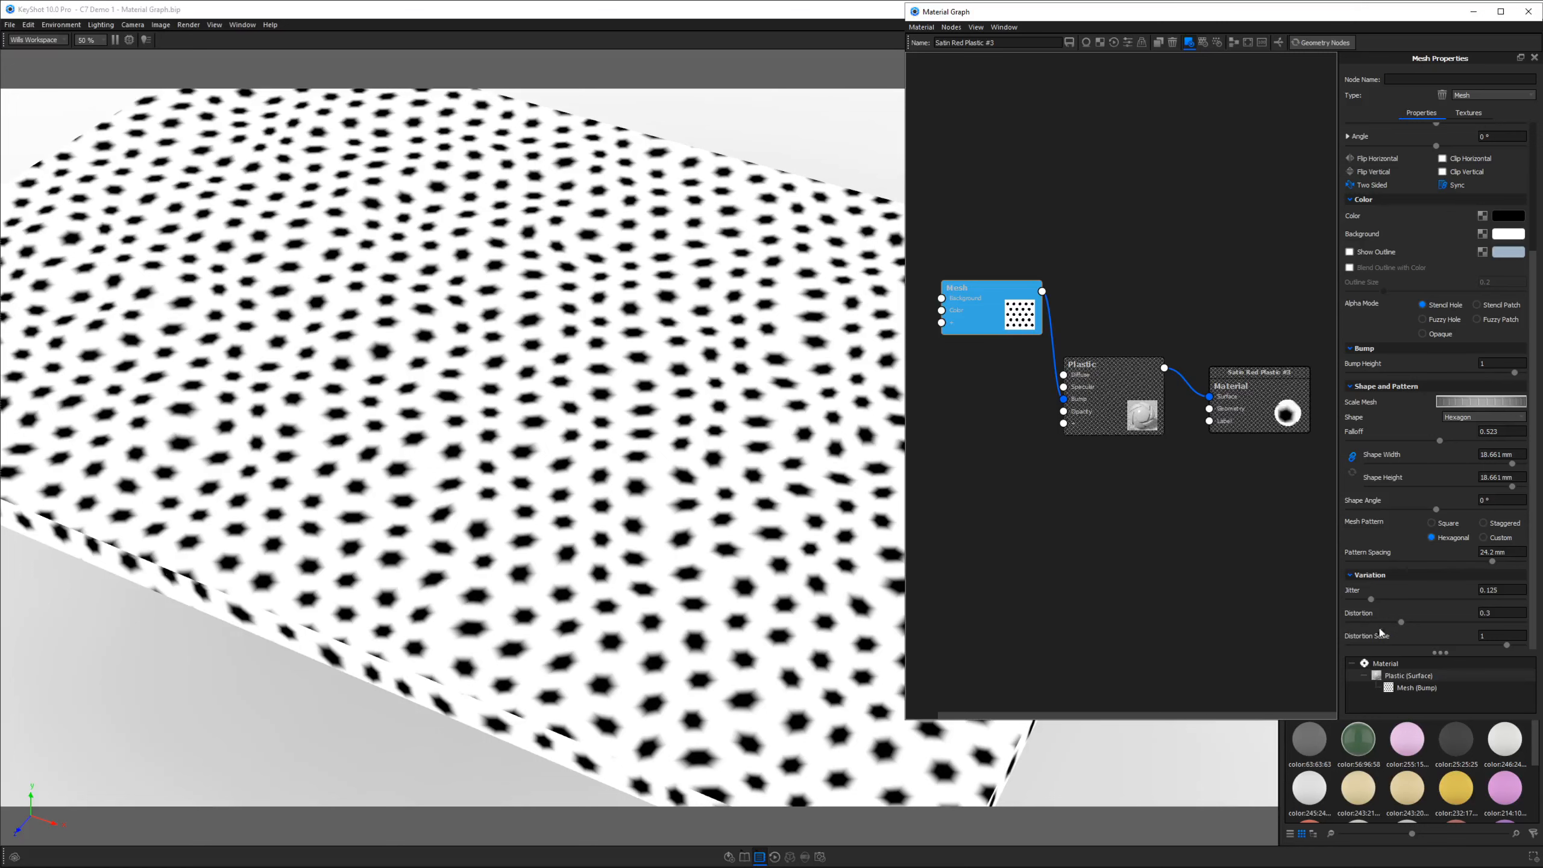
{"action": "mouse_move", "coordinate": [1409, 622]}
{"action": "left_mouse_down"}
{"action": "mouse_move", "coordinate": [1428, 622]}
{"action": "mouse_move", "coordinate": [1420, 600]}
{"action": "left_mouse_up"}
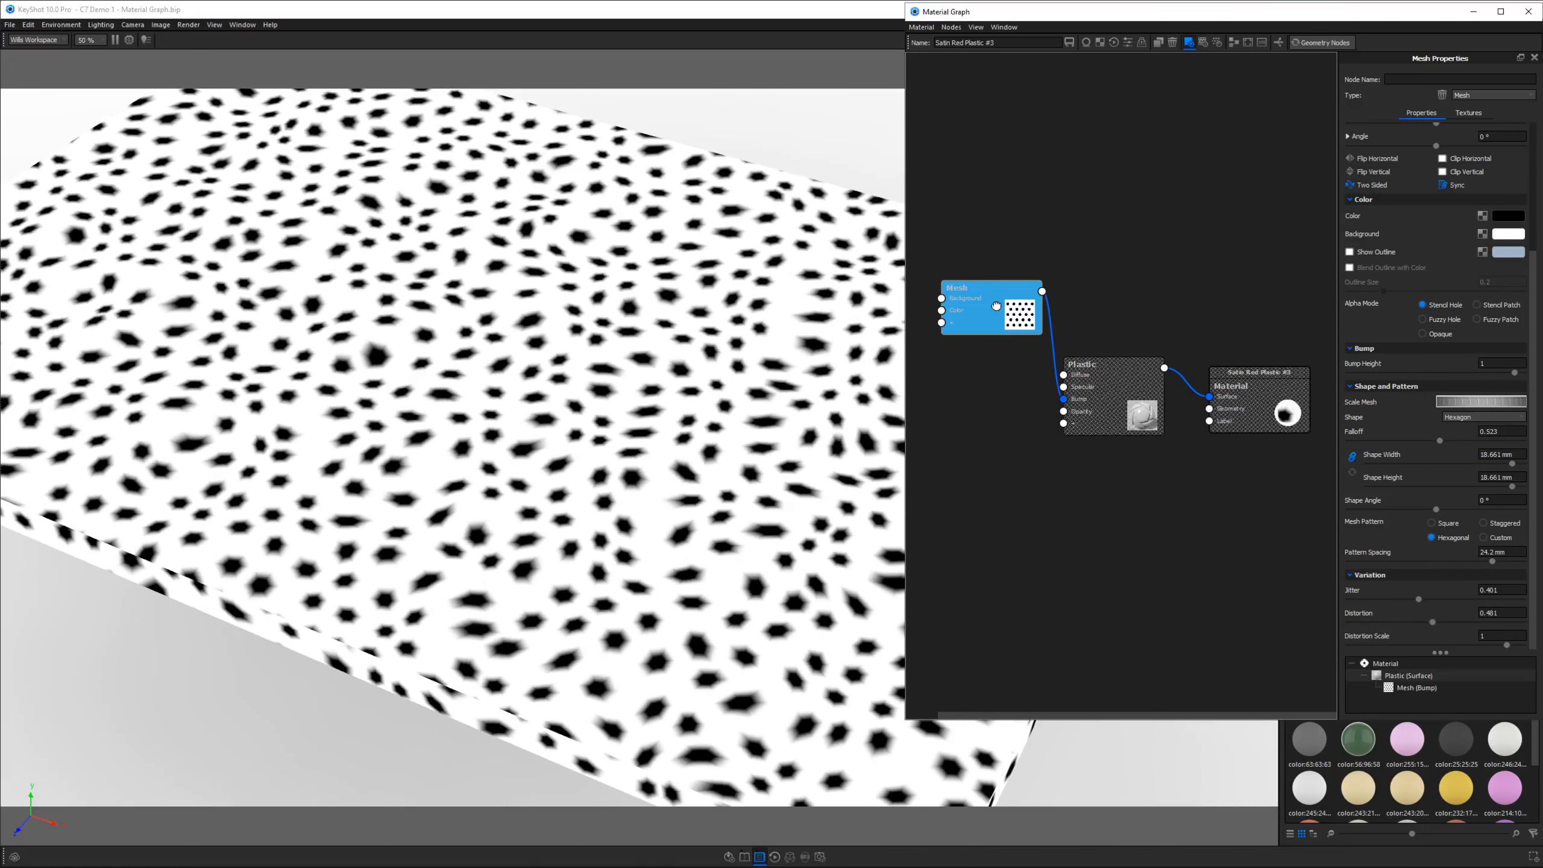
{"action": "key", "text": "c"}
{"action": "key", "text": "c"}
{"action": "key", "text": "c"}
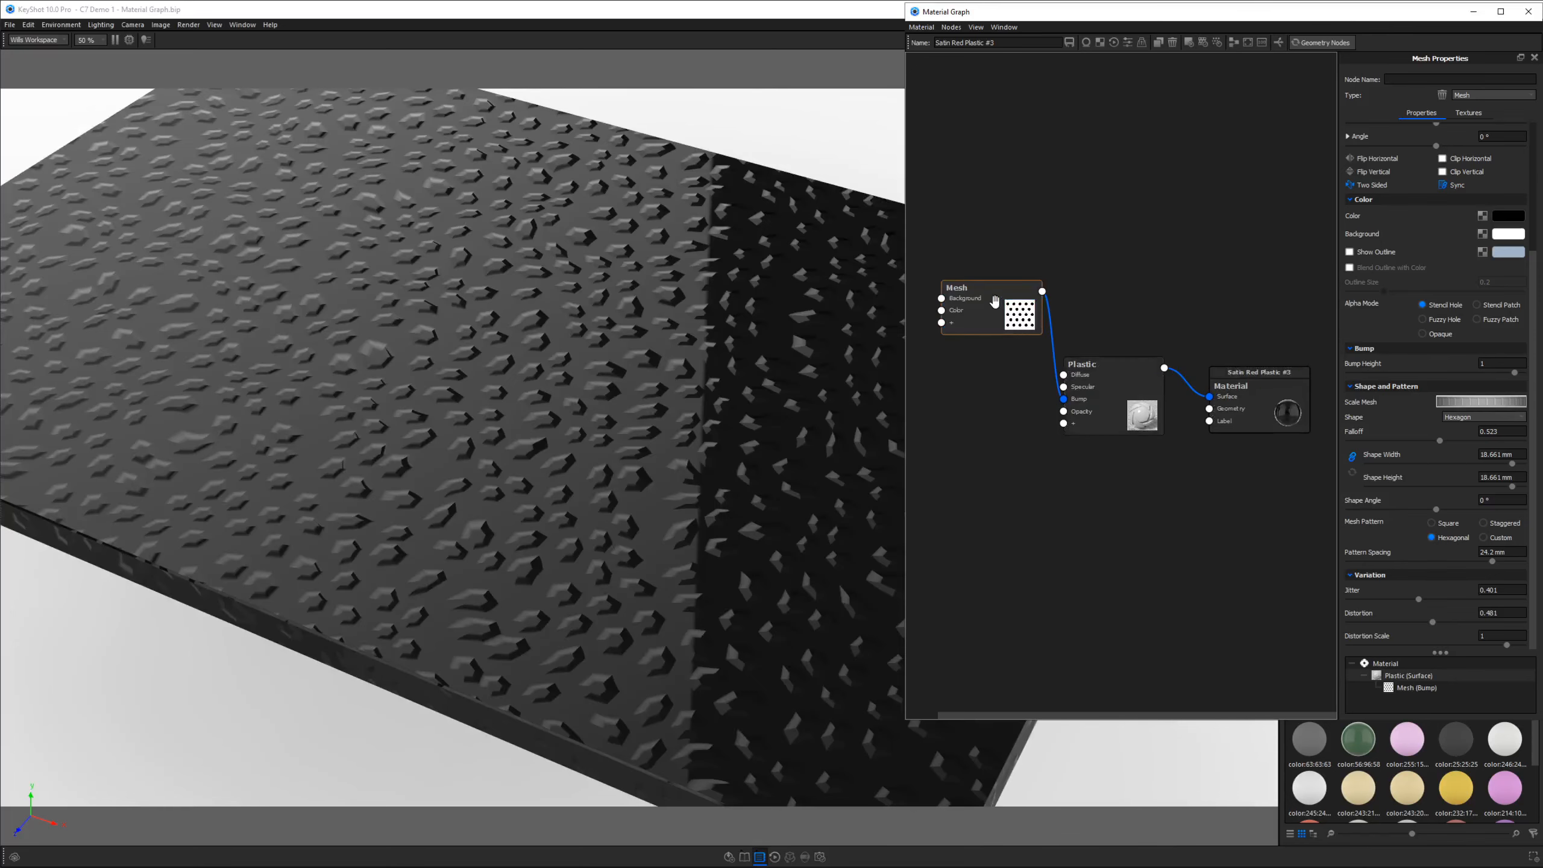
Step: Examine the distorted mesh bump on the slab from a low angle and review the Mesh node's mapping settings and preview options
{"action": "right_click", "coordinate": [1009, 313]}
{"action": "left_click", "coordinate": [974, 294]}
{"action": "left_click_drag", "start_coordinate": [983, 297], "coordinate": [1009, 275]}
{"action": "scroll", "coordinate": [753, 500], "scroll_direction": "down", "scroll_amount": 5}
{"action": "left_click_drag", "start_coordinate": [748, 499], "coordinate": [717, 423]}
{"action": "right_click", "coordinate": [1000, 270]}
{"action": "left_click", "coordinate": [1026, 228]}
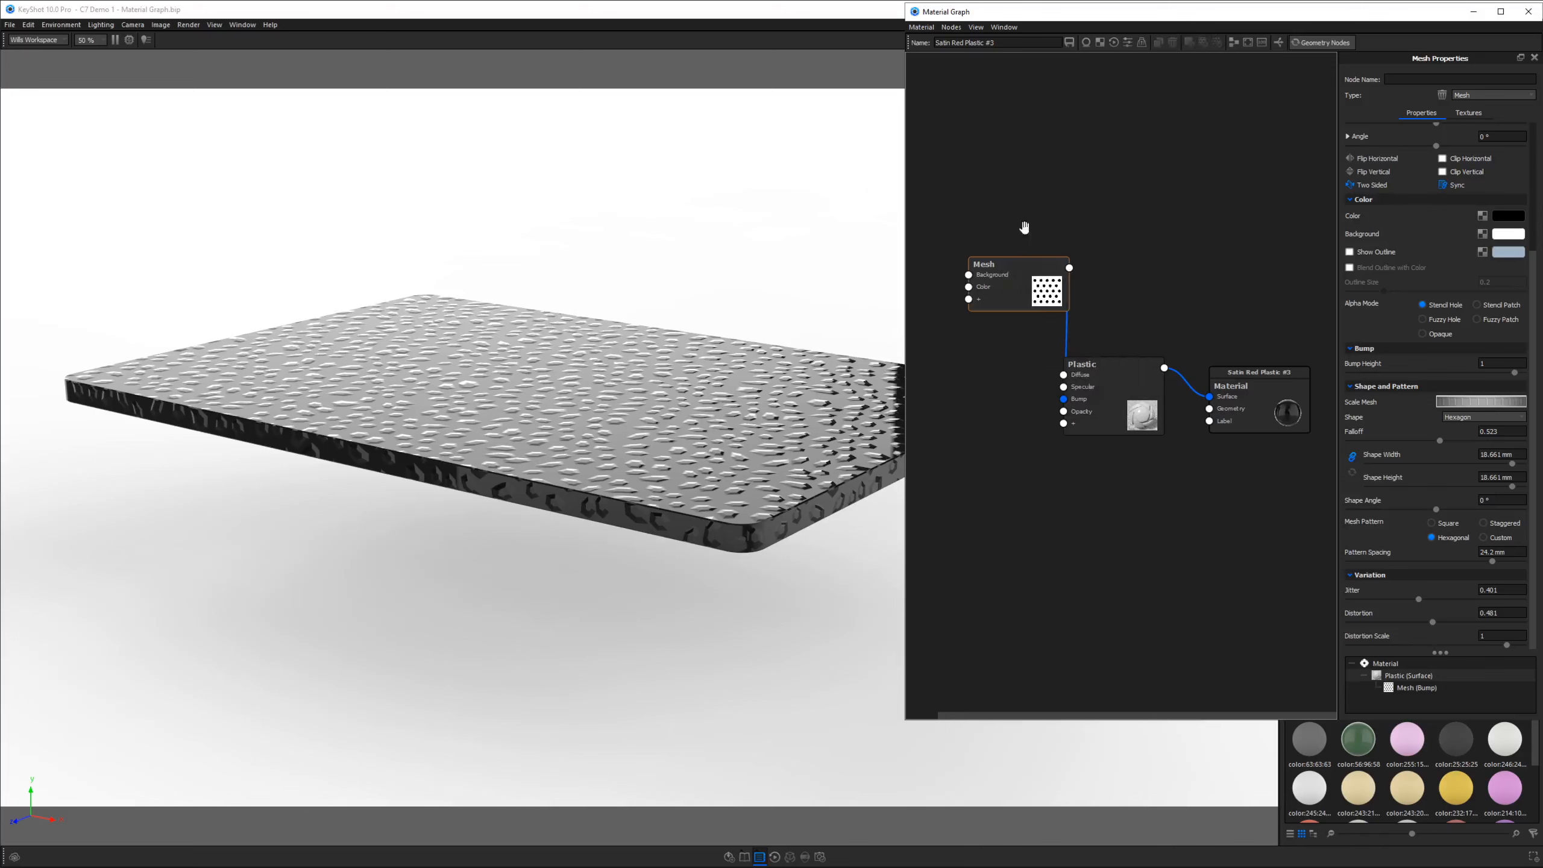
{"action": "scroll", "coordinate": [1446, 261], "scroll_direction": "up", "scroll_amount": 1}
{"action": "scroll", "coordinate": [1446, 262], "scroll_direction": "up", "scroll_amount": 3}
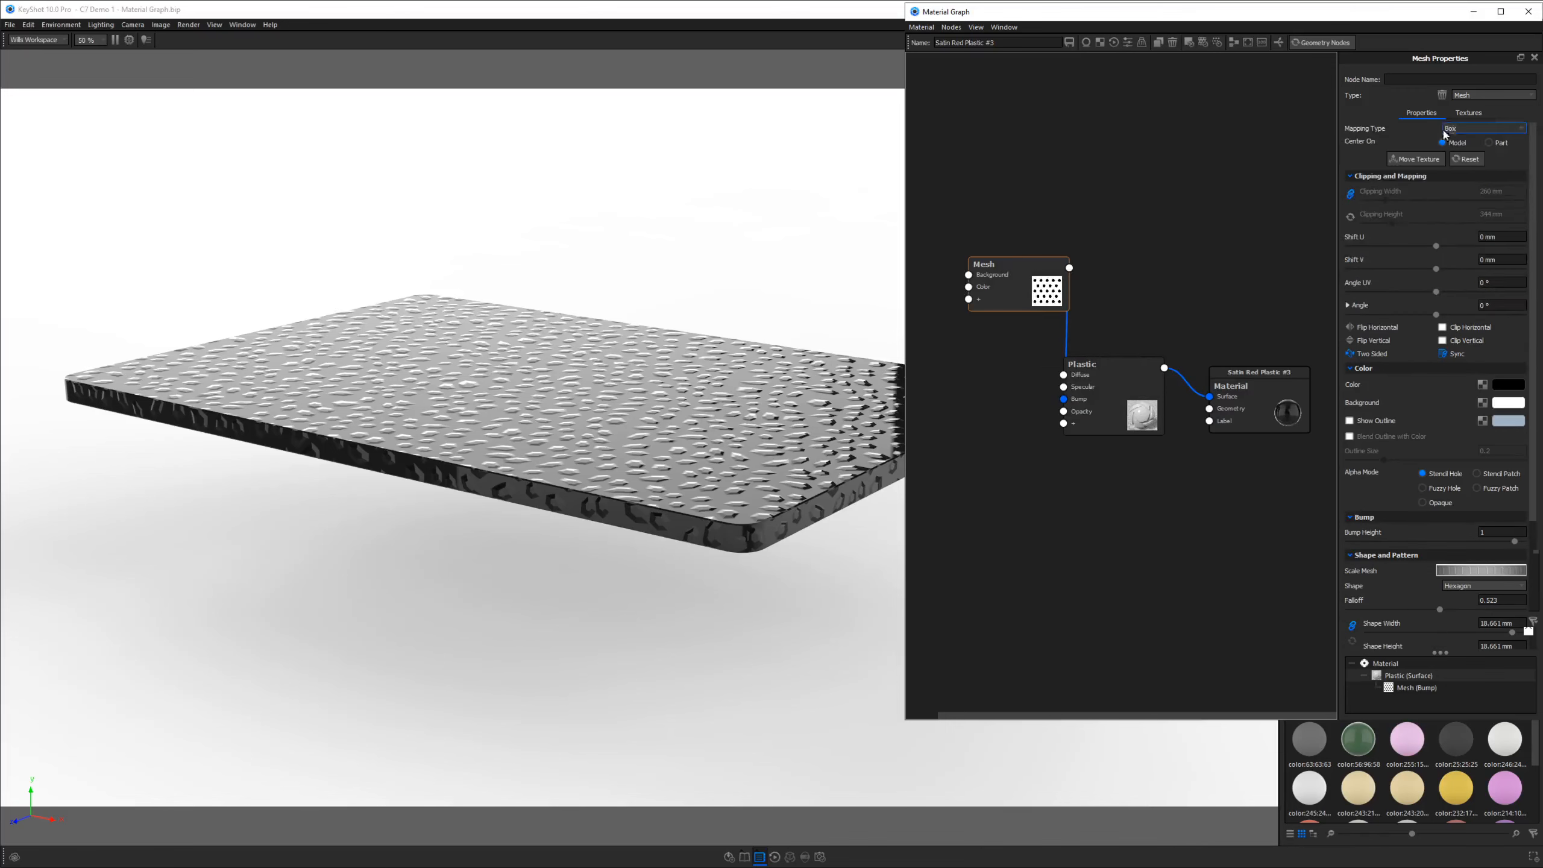
{"action": "right_click", "coordinate": [1031, 277]}
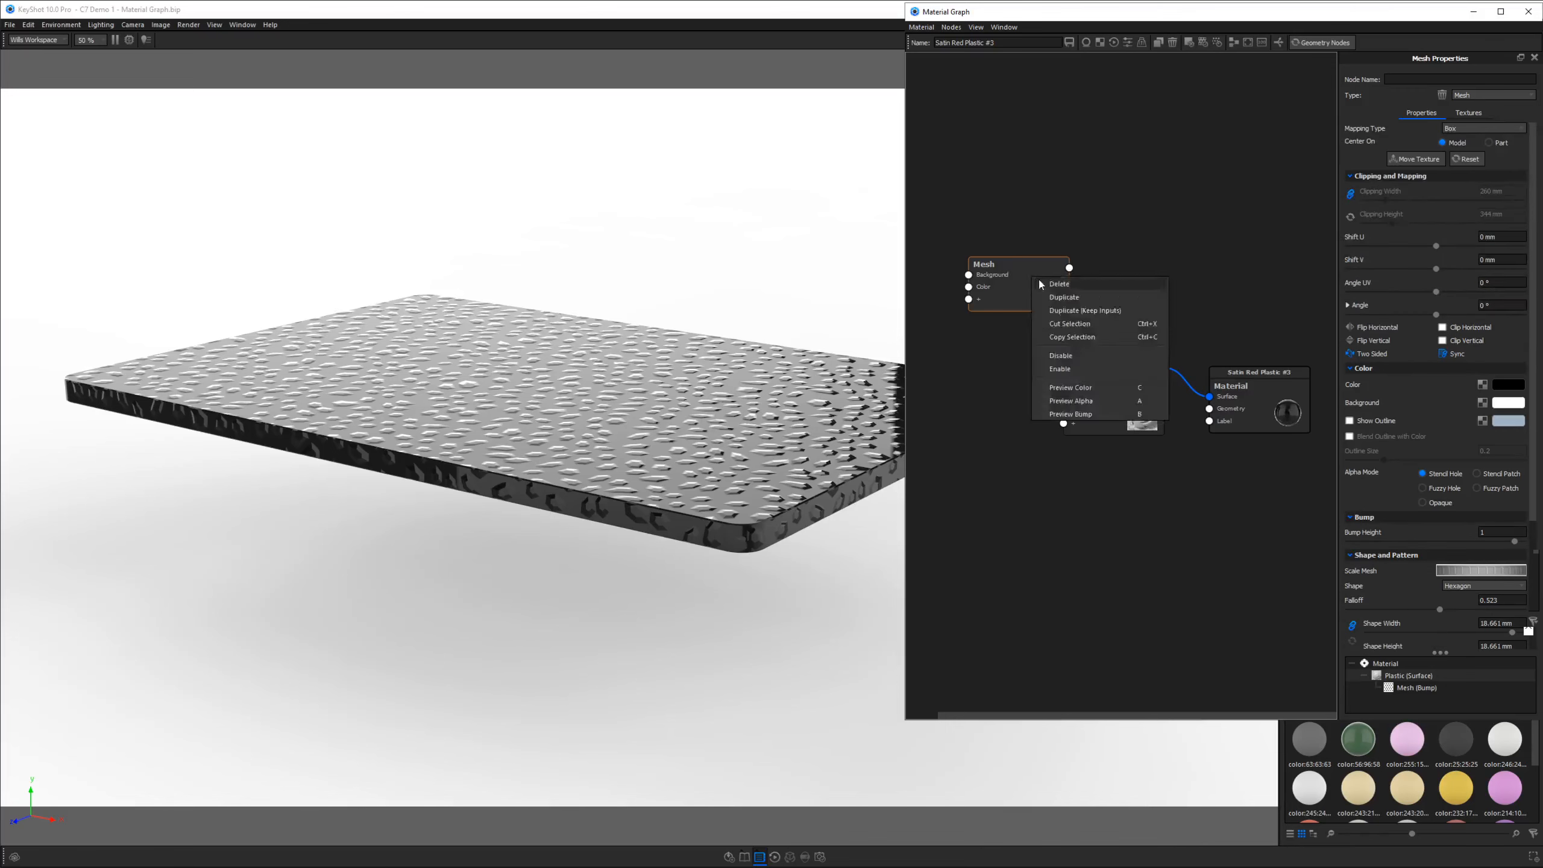
{"action": "left_click", "coordinate": [1062, 416]}
Step: Replace the Mesh node with a Weave texture and preview its color on the slab
{"action": "right_click", "coordinate": [992, 181]}
{"action": "mouse_move", "coordinate": [1019, 215]}
{"action": "left_click", "coordinate": [1093, 300]}
{"action": "left_click_drag", "start_coordinate": [1040, 214], "coordinate": [1063, 400]}
{"action": "left_click", "coordinate": [1005, 309]}
{"action": "left_click_drag", "start_coordinate": [709, 427], "coordinate": [767, 545]}
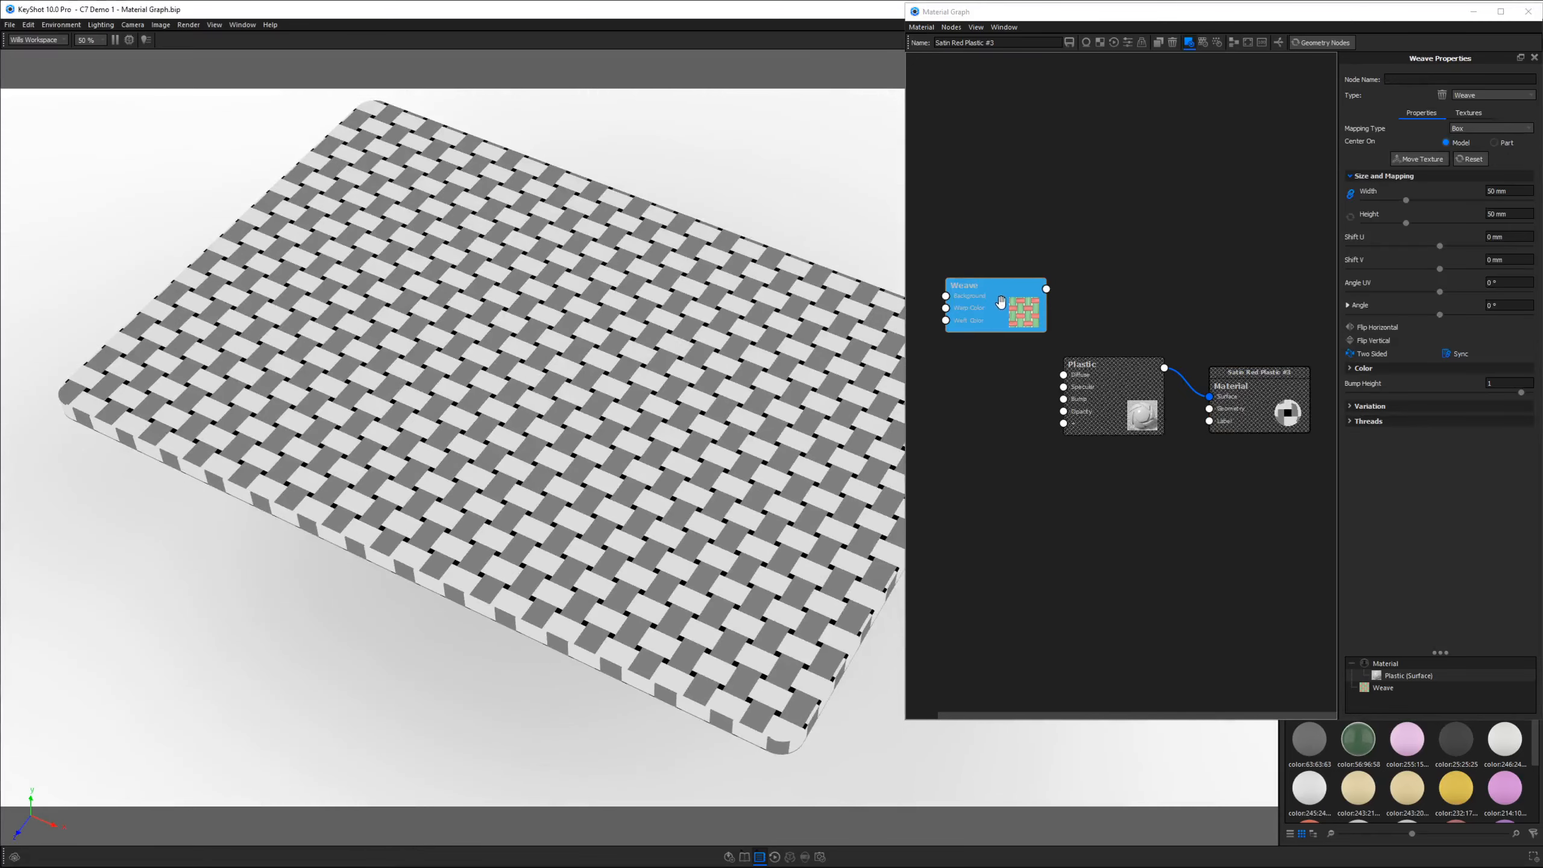
{"action": "left_click_drag", "start_coordinate": [996, 297], "coordinate": [999, 294]}
{"action": "left_click_drag", "start_coordinate": [835, 472], "coordinate": [856, 392]}
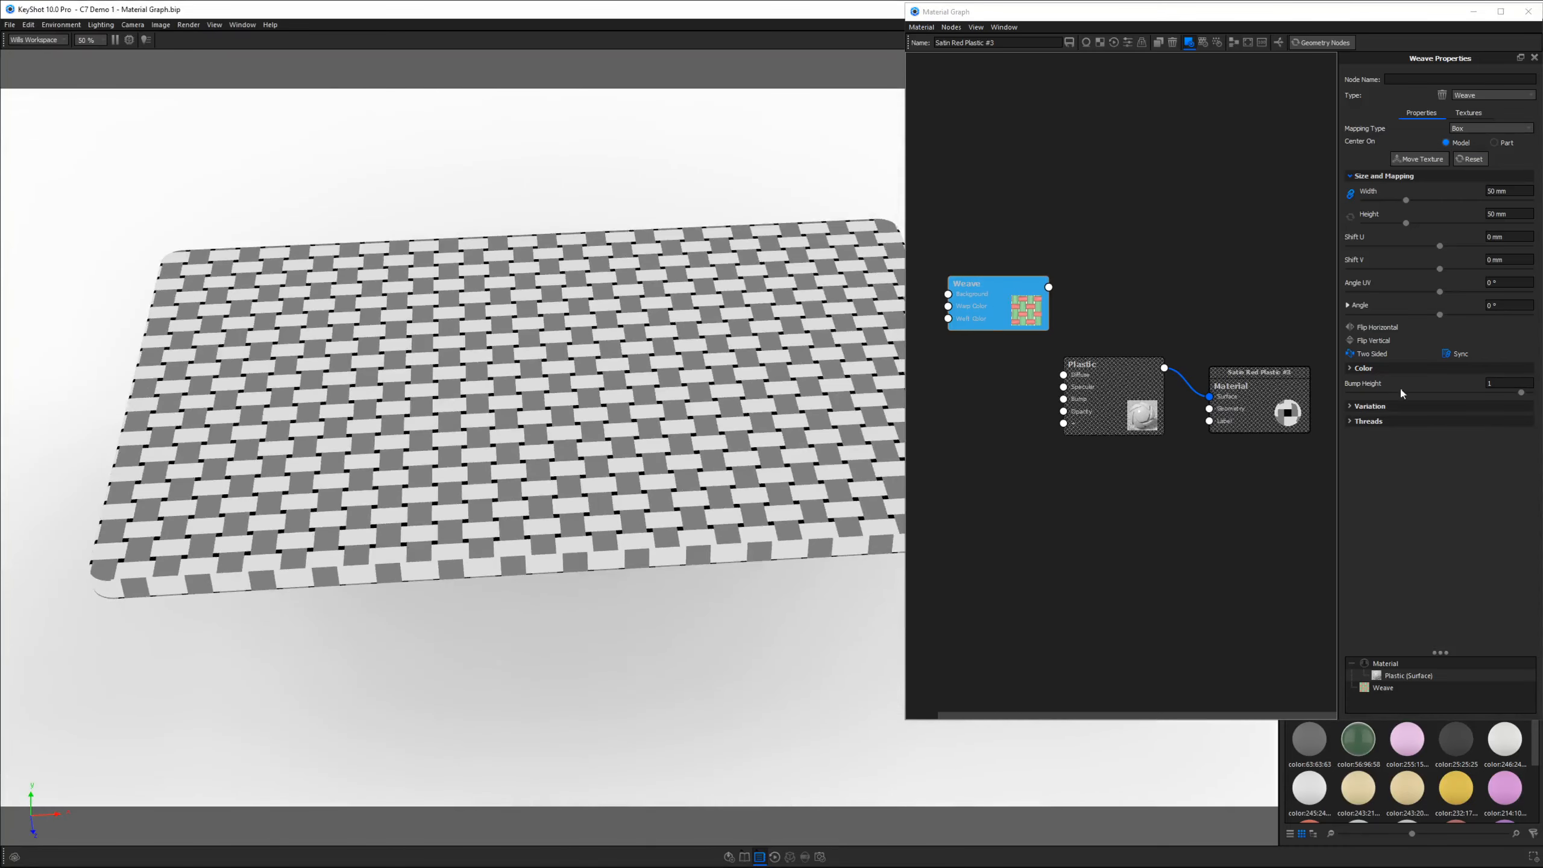
Step: Set the Weave texture's fibers to 1 and expand its thread settings
{"action": "left_click", "coordinate": [1361, 405]}
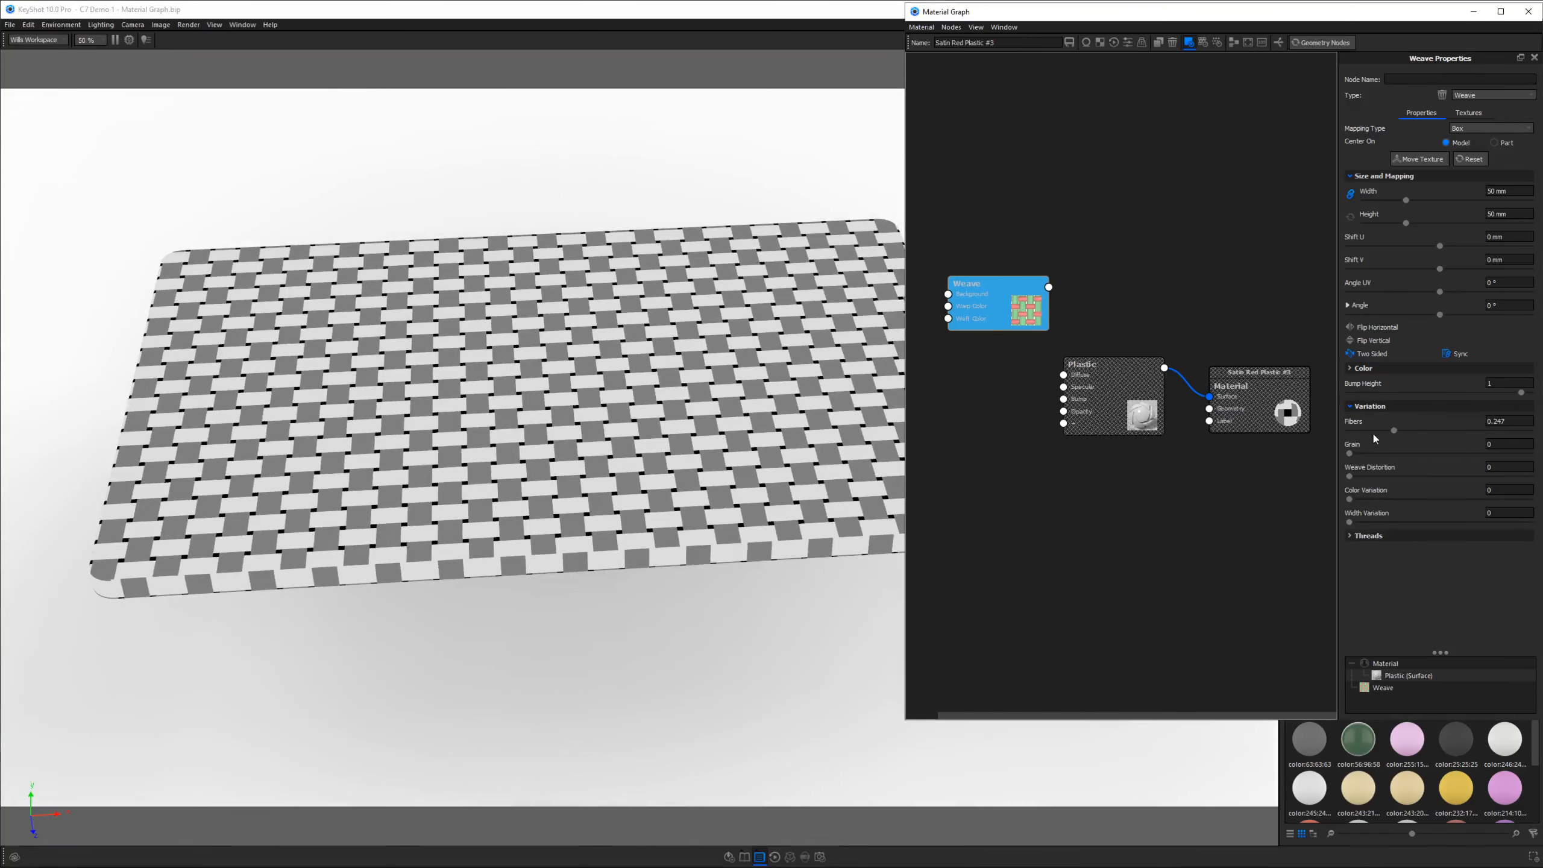
{"action": "scroll", "coordinate": [799, 446], "scroll_direction": "up", "scroll_amount": 3}
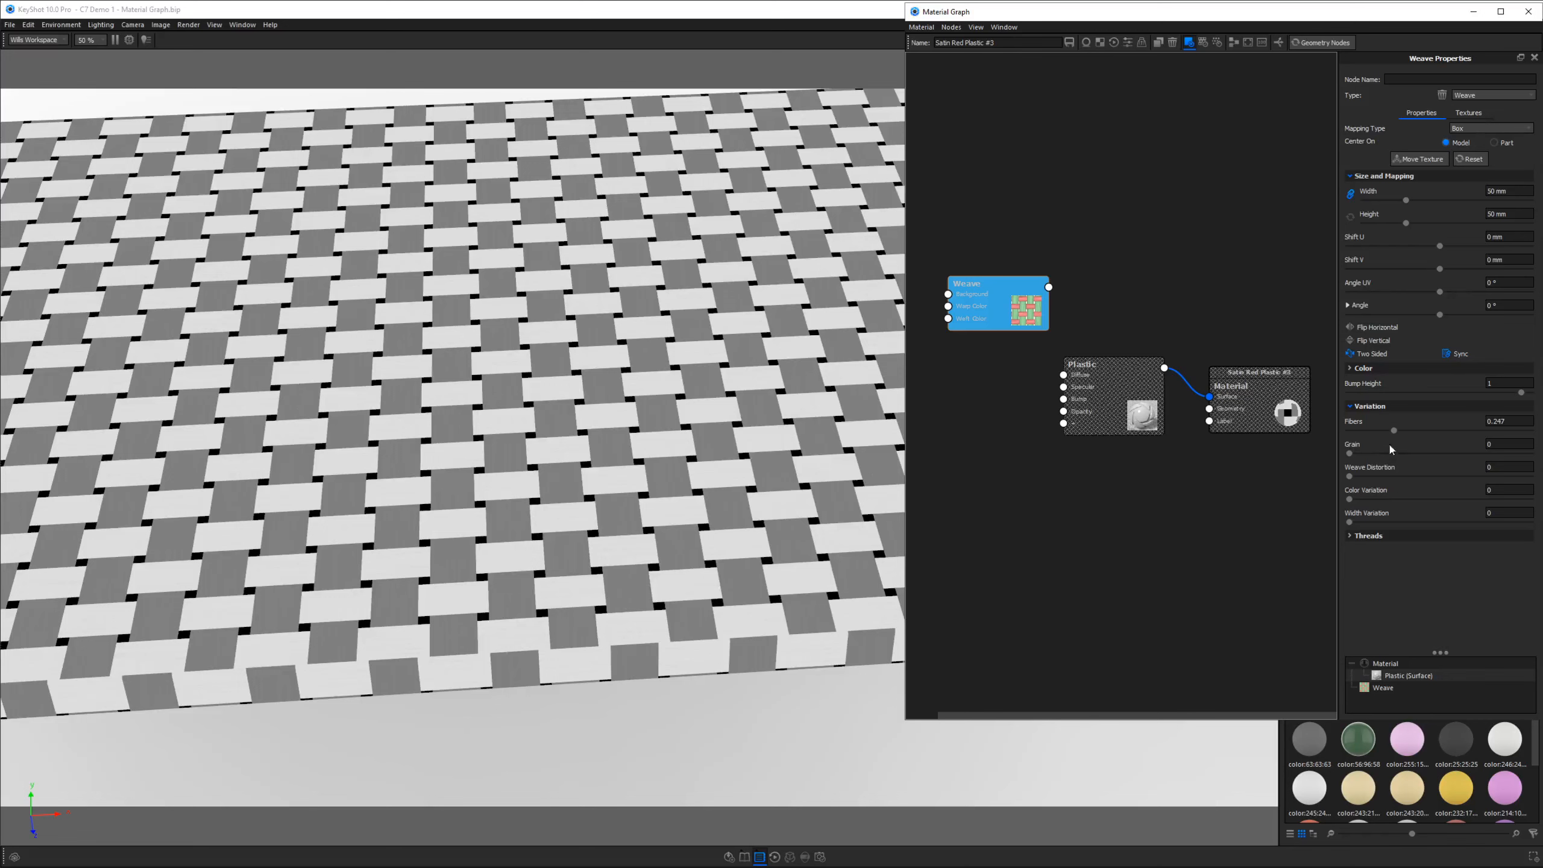
{"action": "left_click_drag", "start_coordinate": [1394, 431], "coordinate": [1515, 431]}
{"action": "left_click", "coordinate": [1355, 535]}
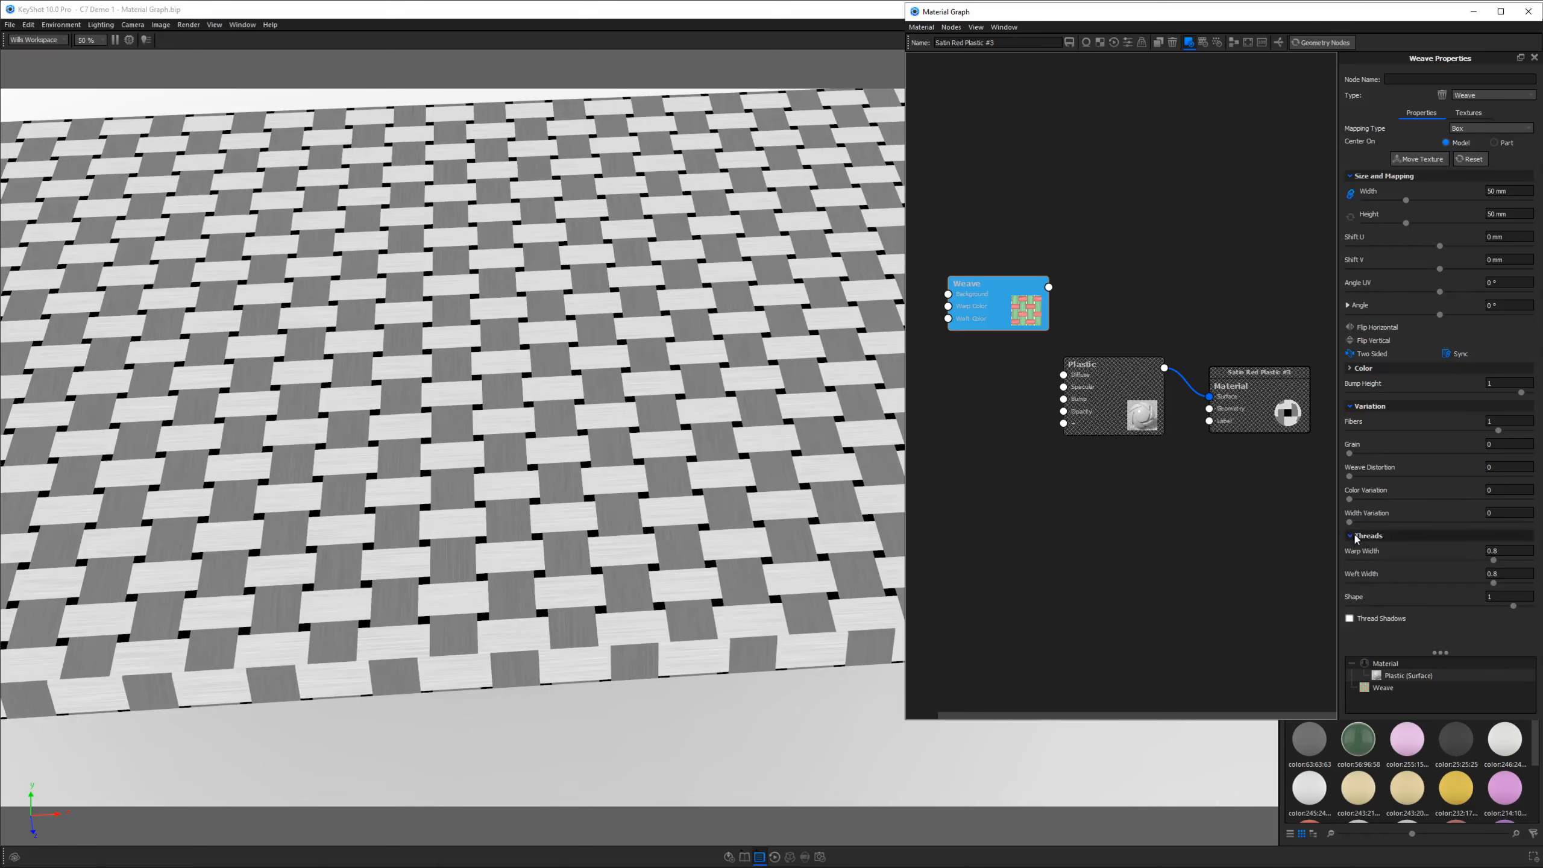
{"action": "scroll", "coordinate": [681, 471], "scroll_direction": "up", "scroll_amount": 3}
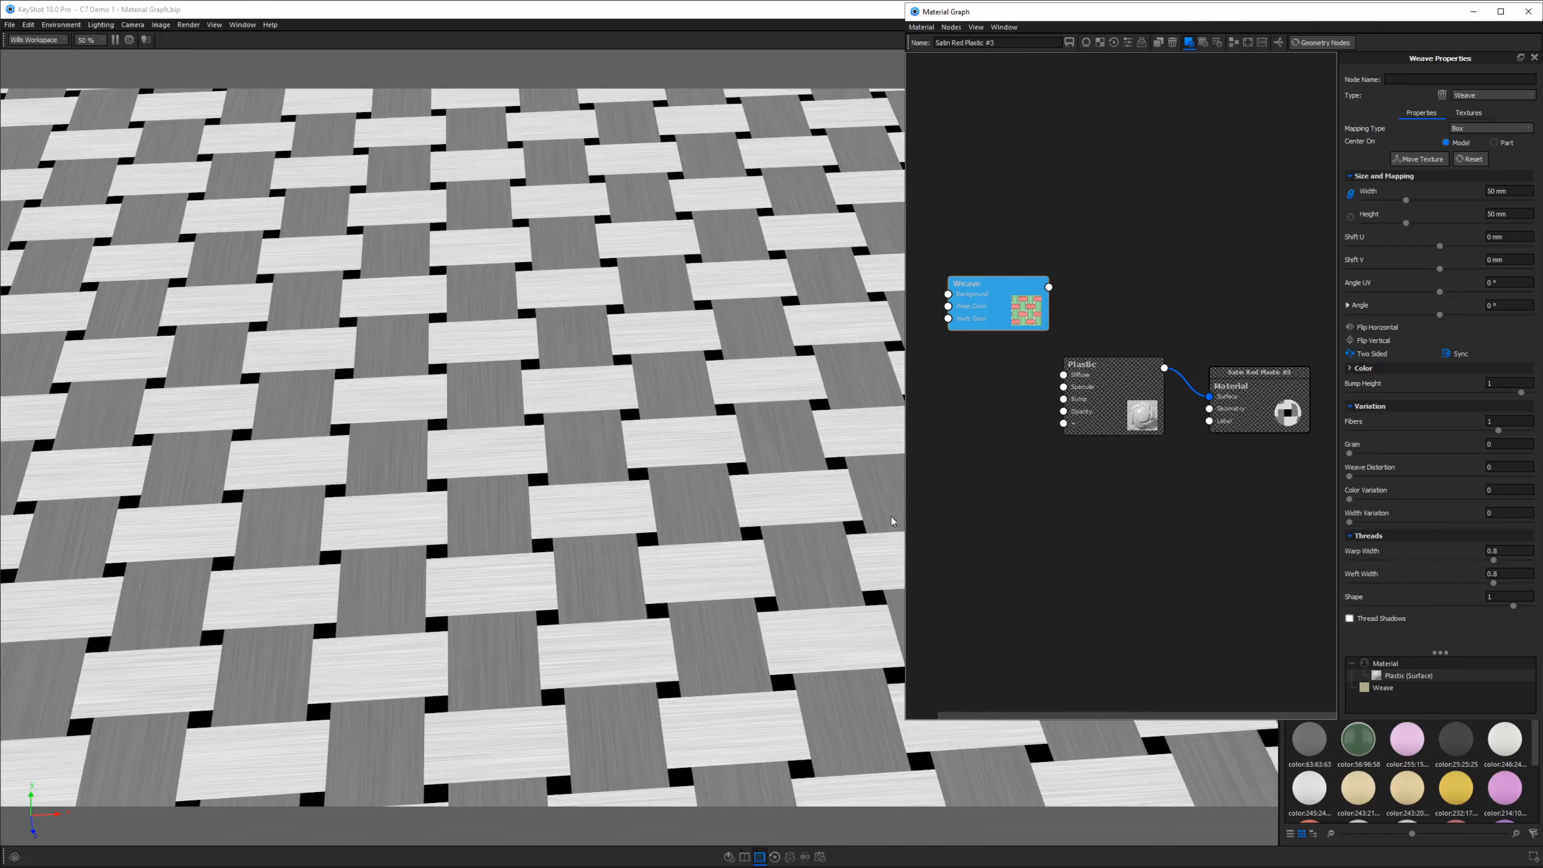
Step: Set the weave's grain to 1, weave distortion to 0.773, width variation to 0.472 and color variation to 0.676
{"action": "left_click_drag", "start_coordinate": [1350, 453], "coordinate": [1514, 454]}
{"action": "left_click_drag", "start_coordinate": [1349, 476], "coordinate": [1491, 478]}
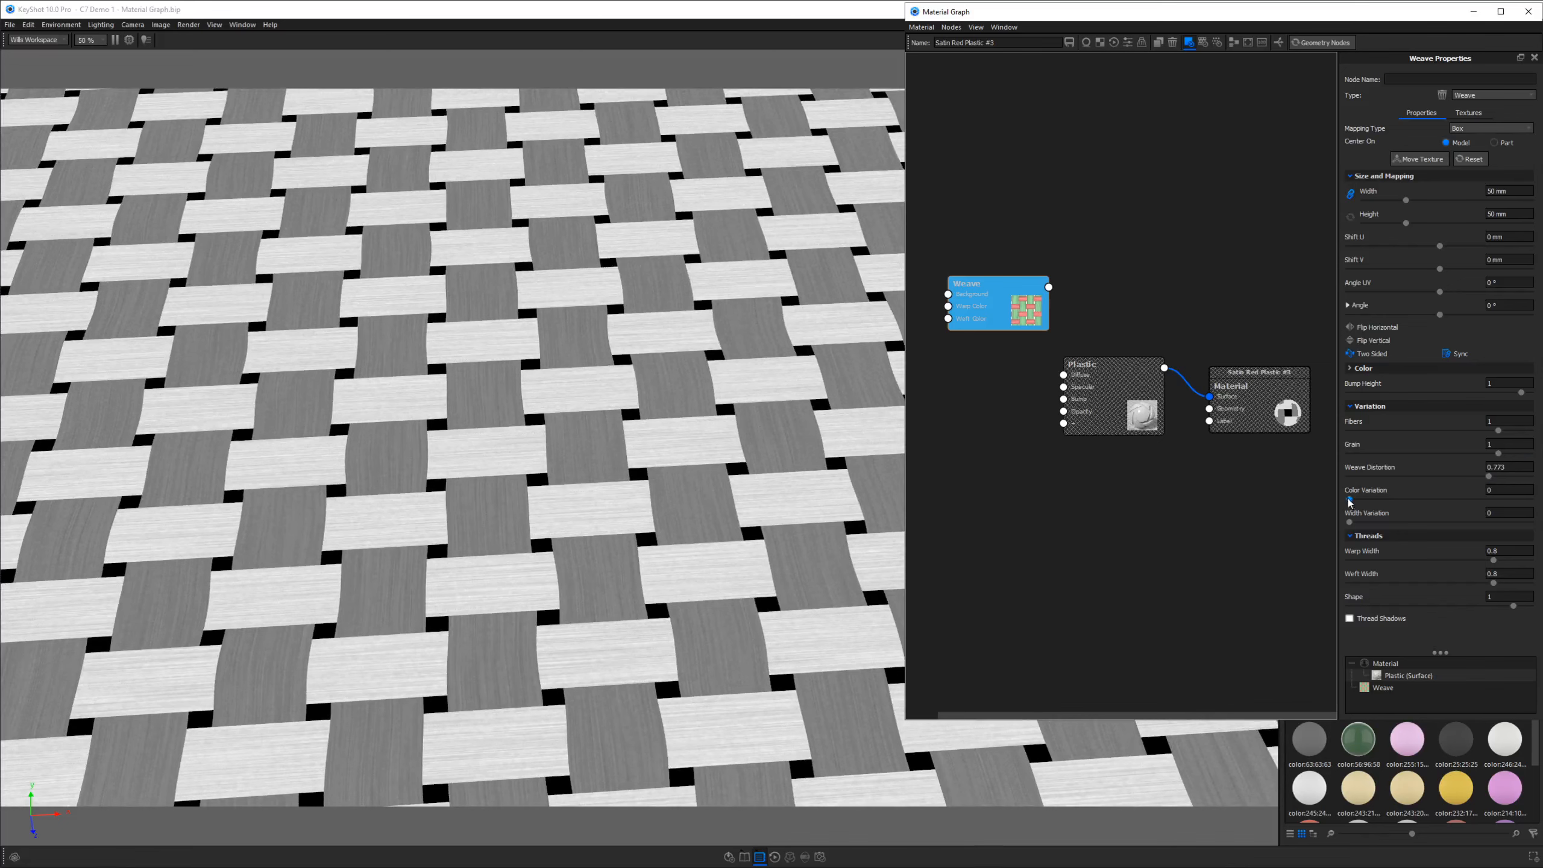
{"action": "left_click_drag", "start_coordinate": [1349, 522], "coordinate": [1435, 523]}
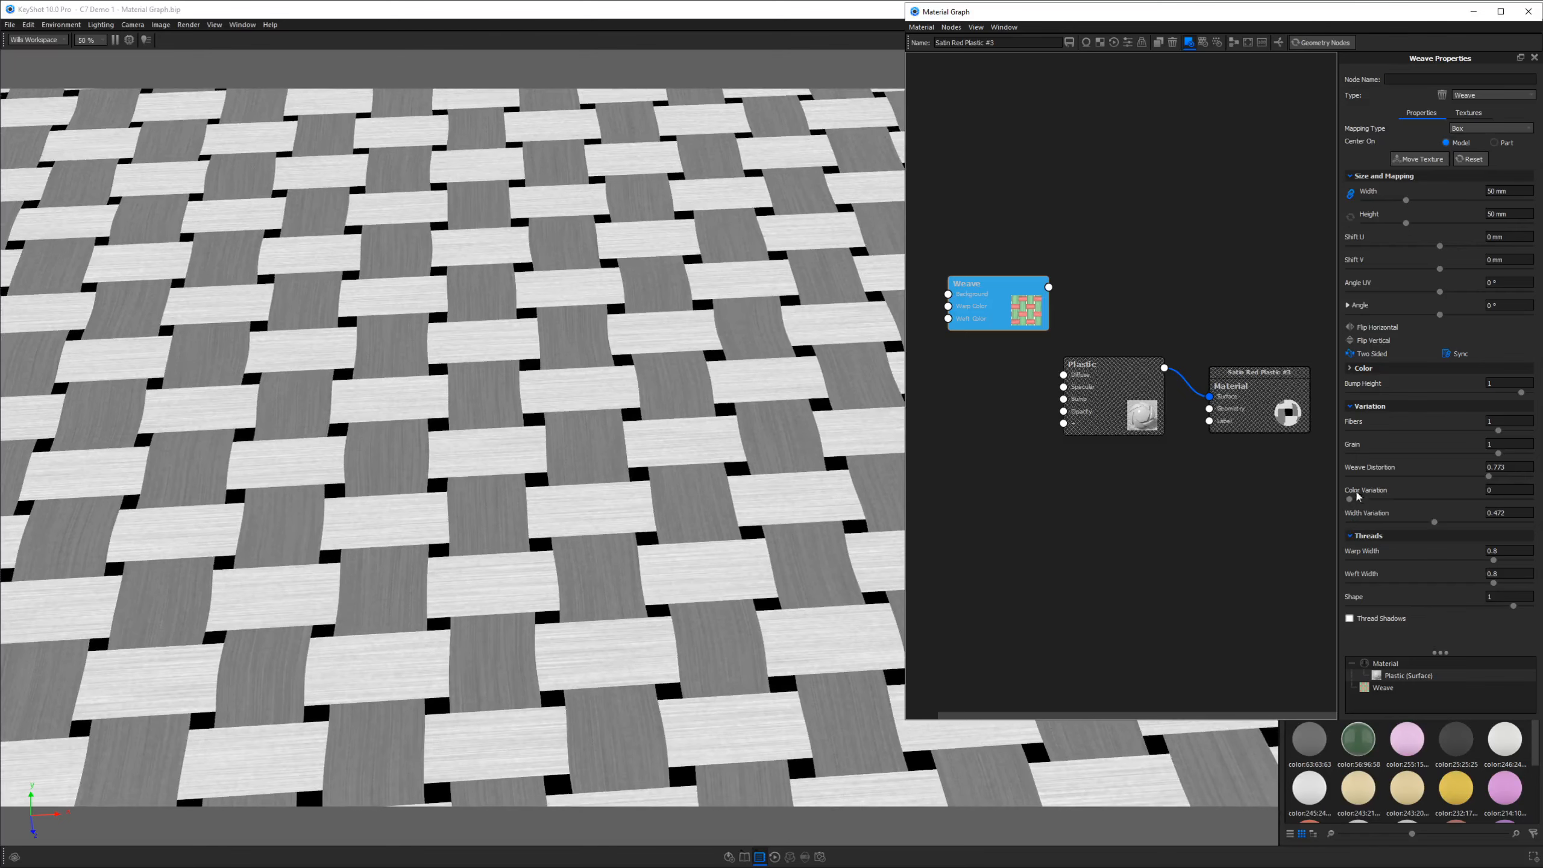
{"action": "left_click_drag", "start_coordinate": [1349, 499], "coordinate": [1470, 494]}
Step: Set the warp width to 0.716 and weft width to 0.589, and enable thread shadows on the weave
{"action": "mouse_move", "coordinate": [1493, 560]}
{"action": "left_mouse_down"}
{"action": "mouse_move", "coordinate": [1530, 560]}
{"action": "mouse_move", "coordinate": [1513, 583]}
{"action": "left_mouse_up"}
{"action": "scroll", "coordinate": [687, 645], "scroll_direction": "down", "scroll_amount": 5}
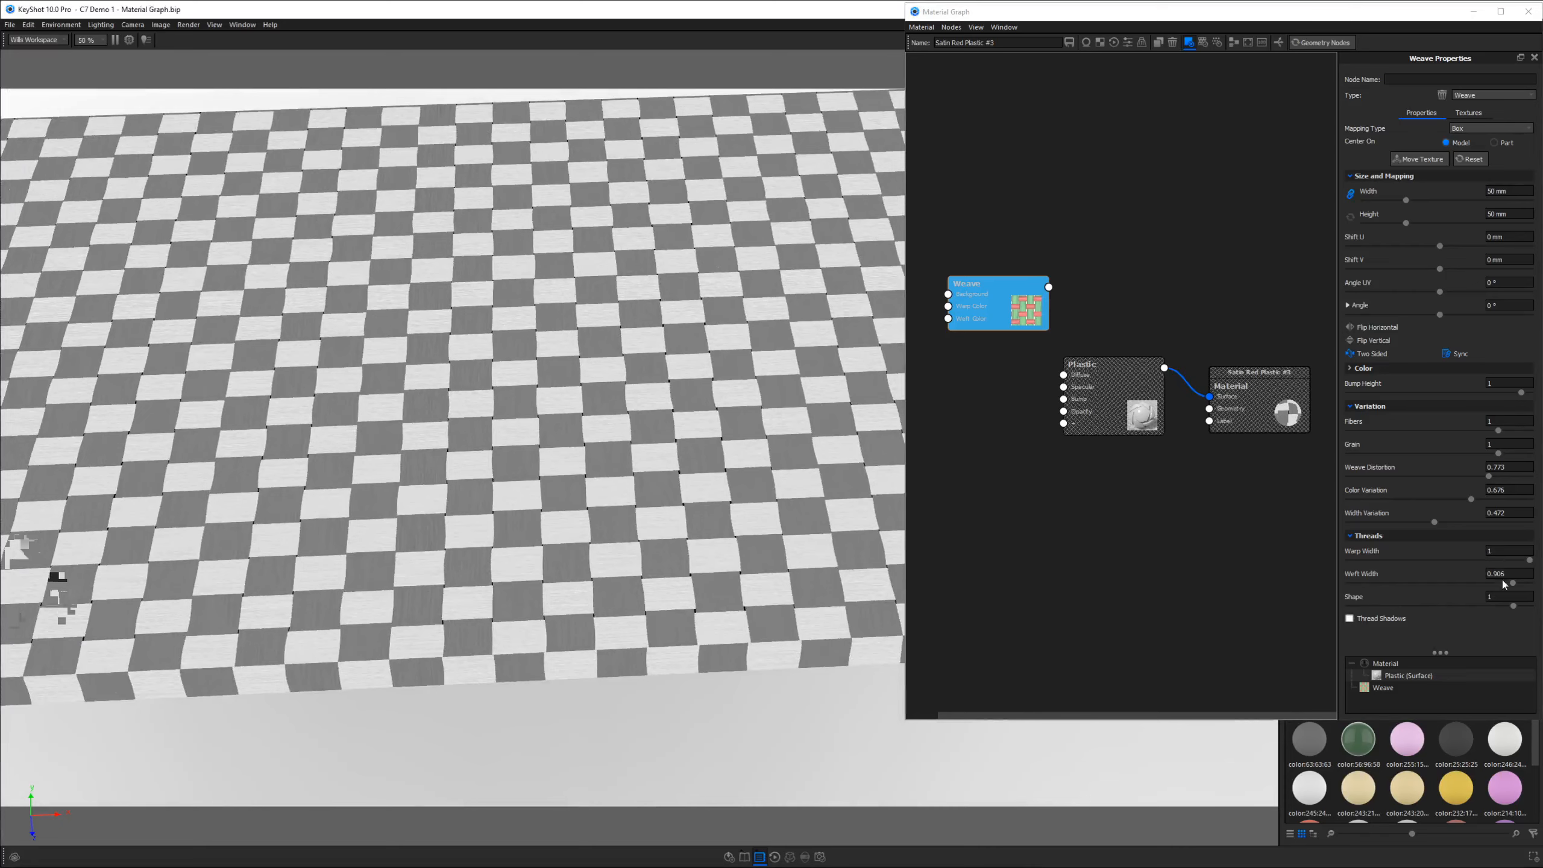
{"action": "left_click_drag", "start_coordinate": [1504, 585], "coordinate": [1394, 593]}
{"action": "left_click_drag", "start_coordinate": [1392, 591], "coordinate": [1478, 560]}
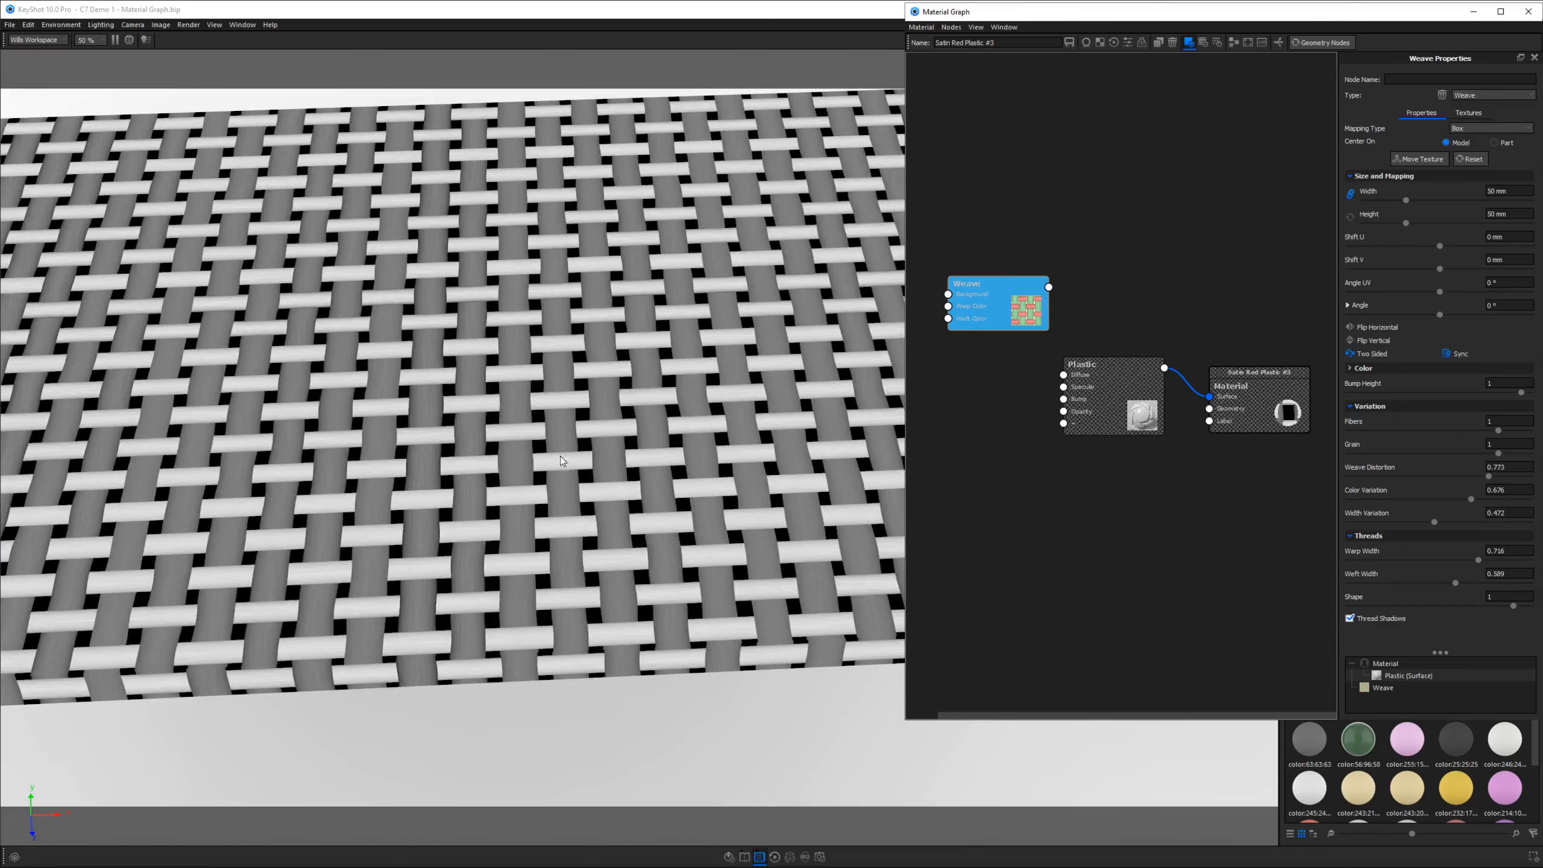
{"action": "scroll", "coordinate": [584, 481], "scroll_direction": "down", "scroll_amount": 10}
{"action": "left_click_drag", "start_coordinate": [585, 487], "coordinate": [607, 439]}
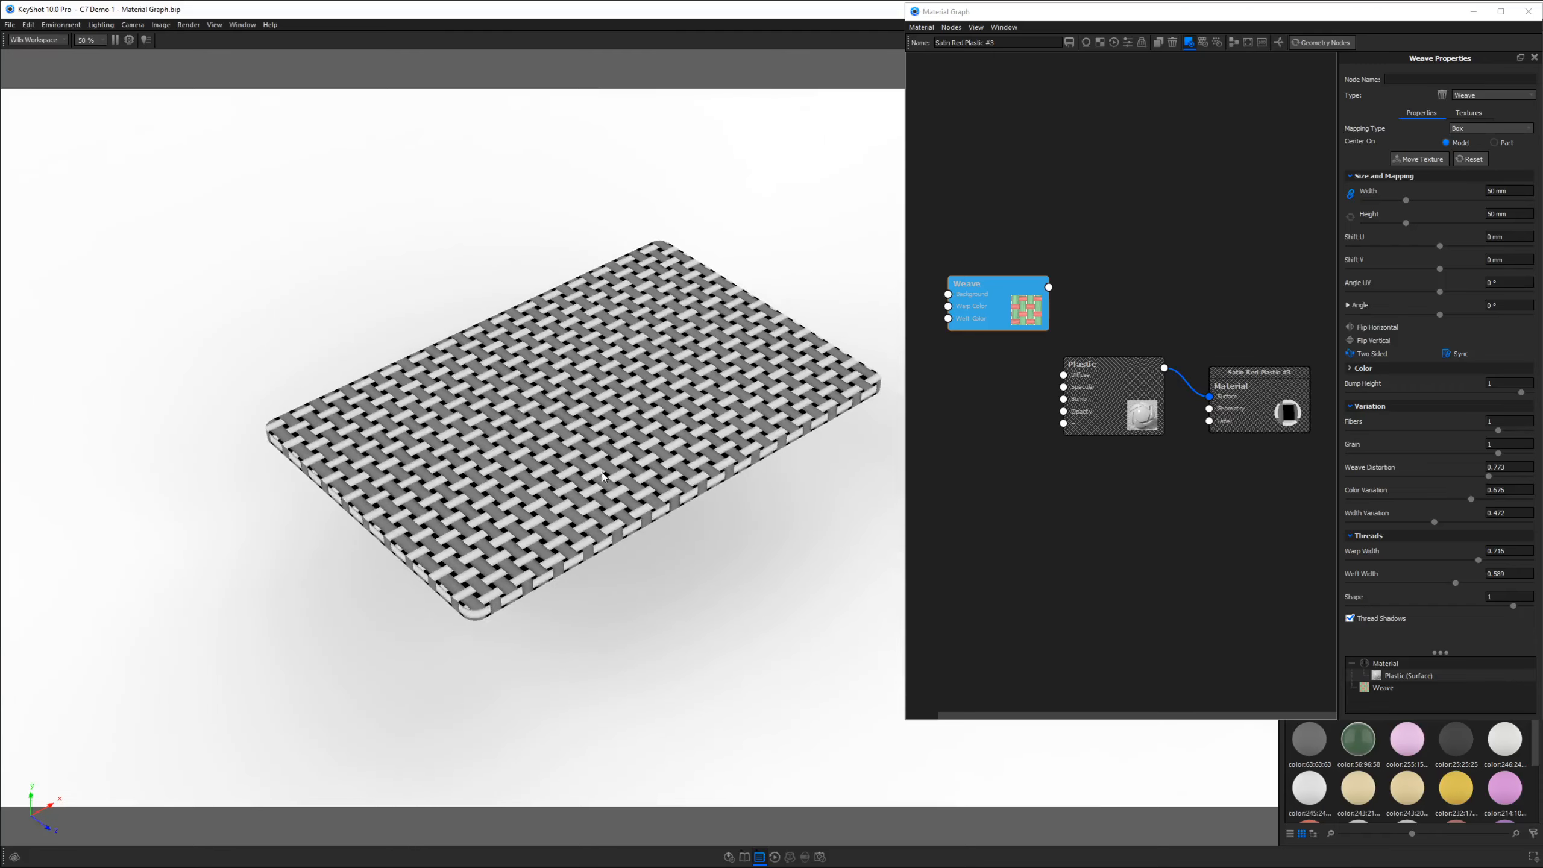
{"action": "scroll", "coordinate": [602, 475], "scroll_direction": "up", "scroll_amount": 10}
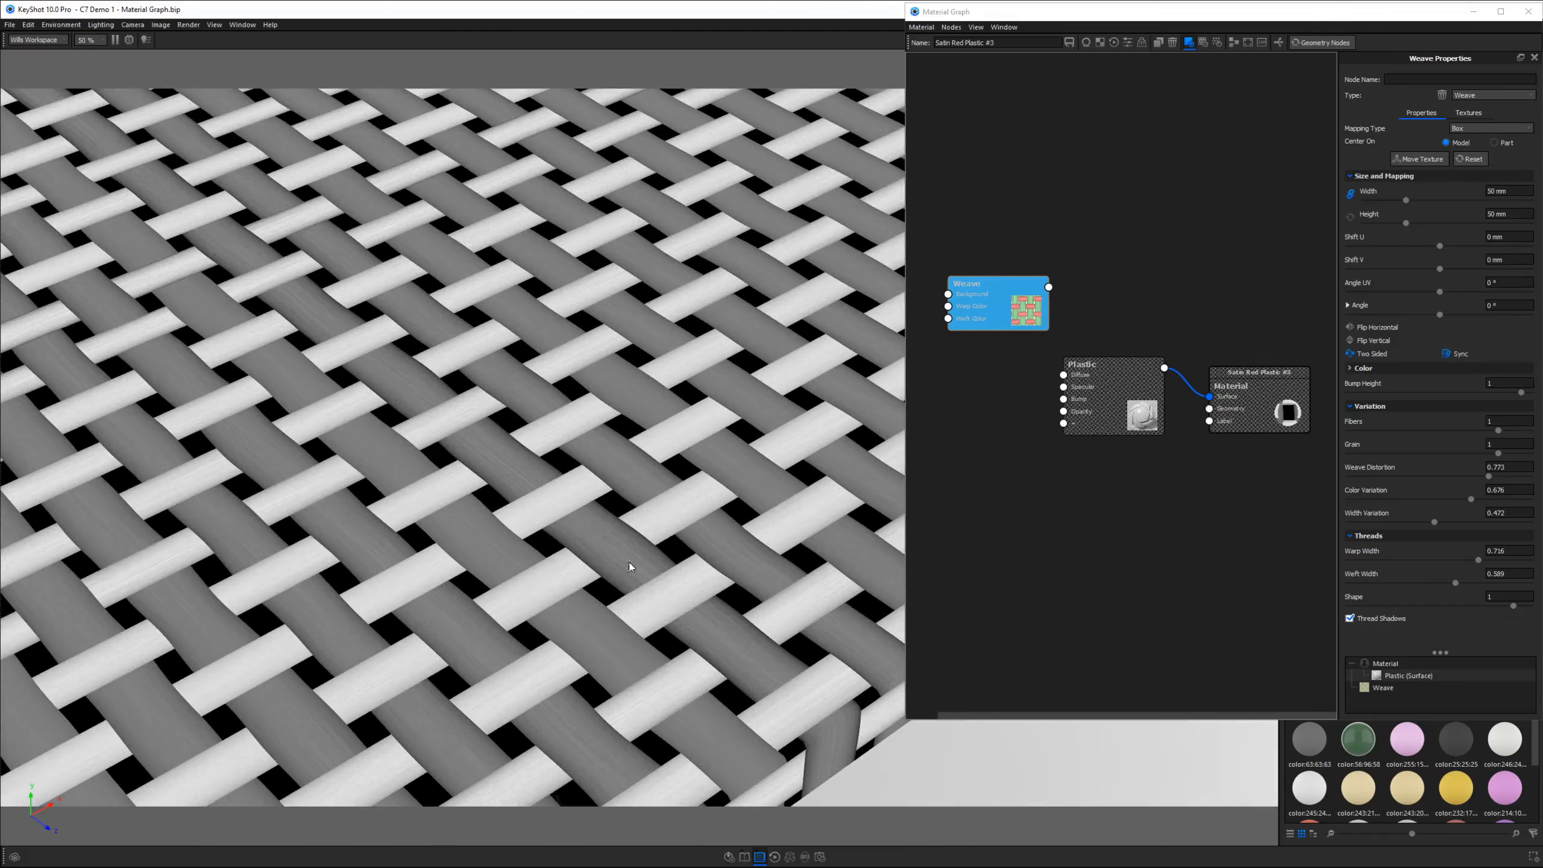
{"action": "scroll", "coordinate": [602, 543], "scroll_direction": "down", "scroll_amount": 8}
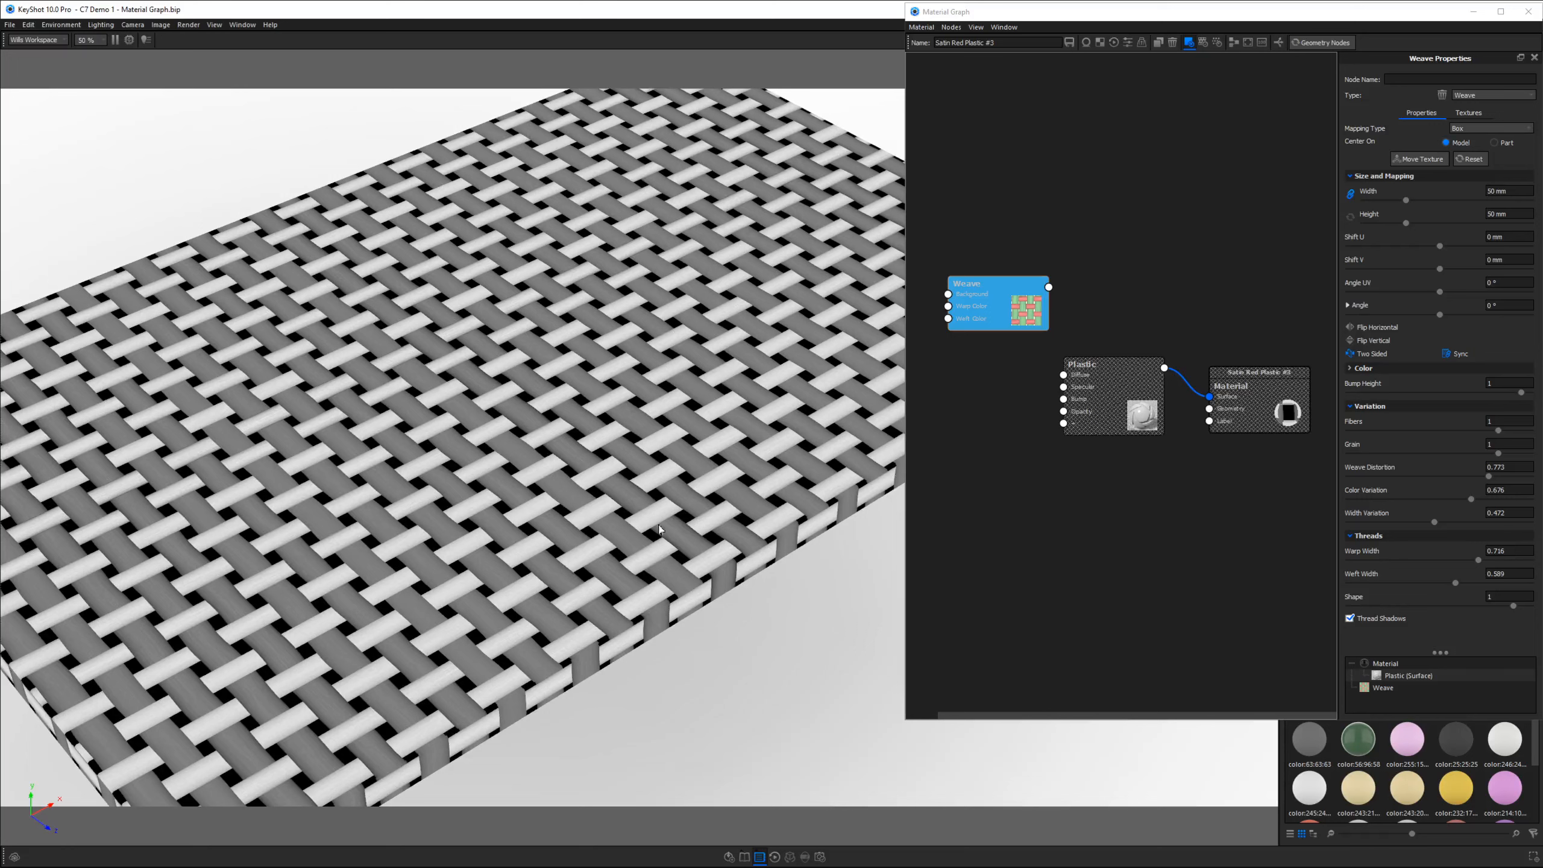
Step: Expand the Weave's color settings and connect the texture to the Plastic node's Bump input
{"action": "left_click", "coordinate": [1360, 370]}
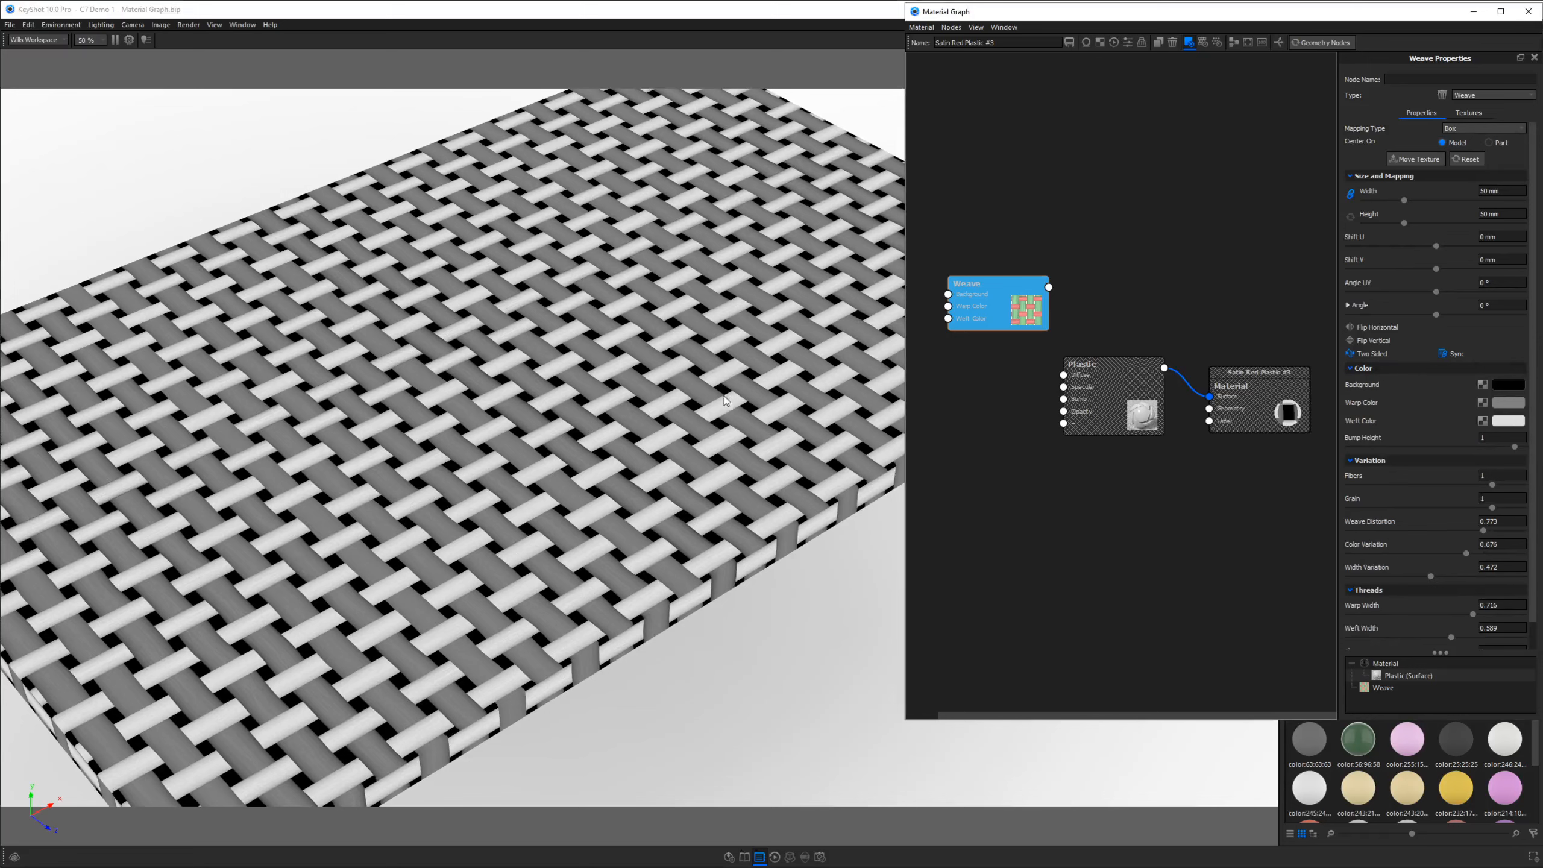
{"action": "left_click_drag", "start_coordinate": [1049, 287], "coordinate": [1064, 399]}
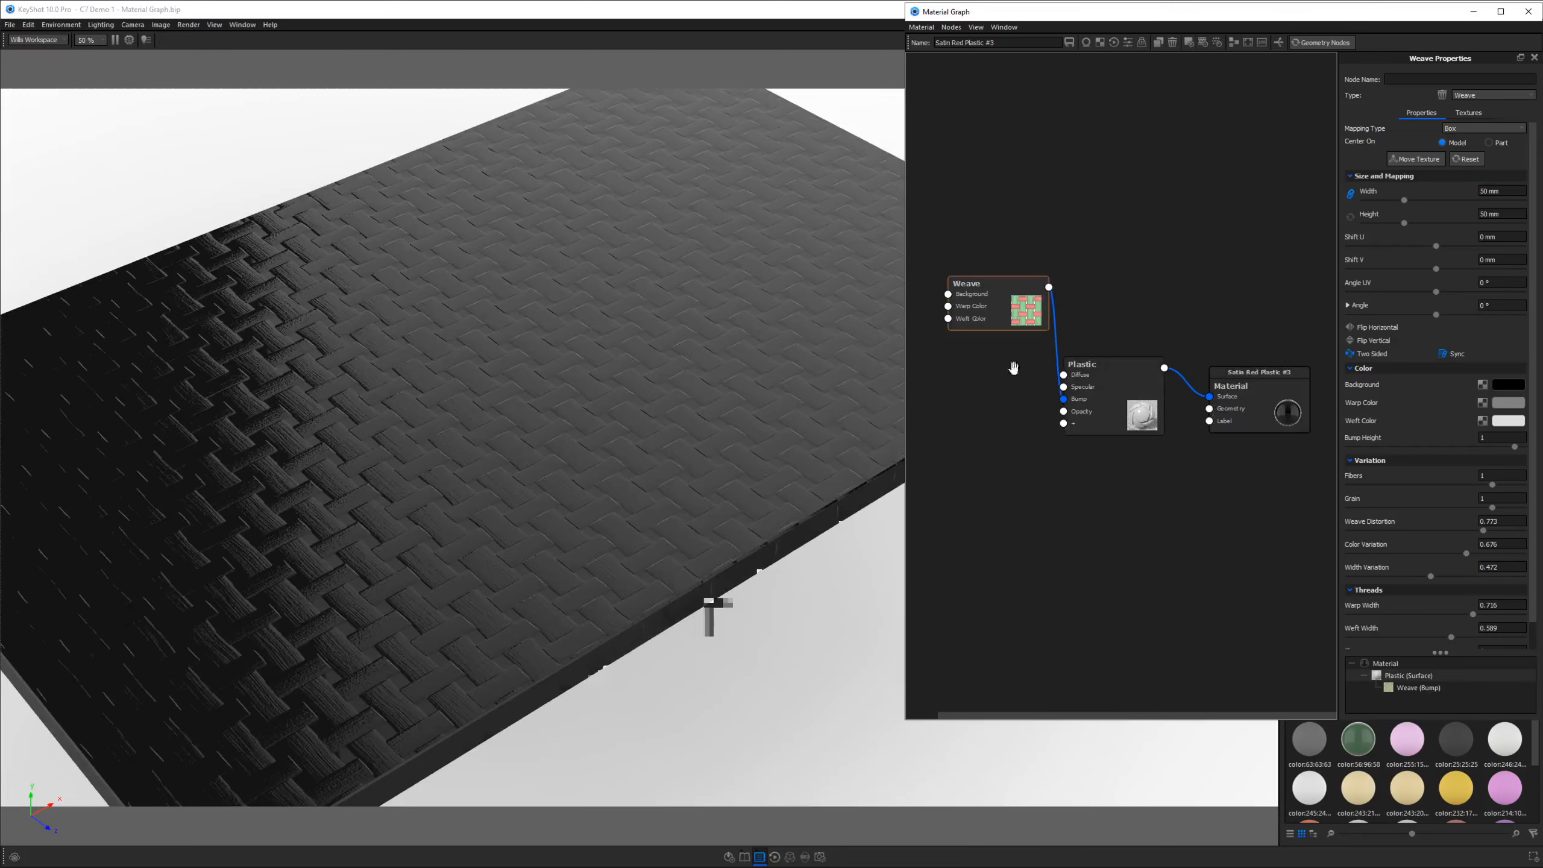
{"action": "left_click_drag", "start_coordinate": [532, 457], "coordinate": [638, 401]}
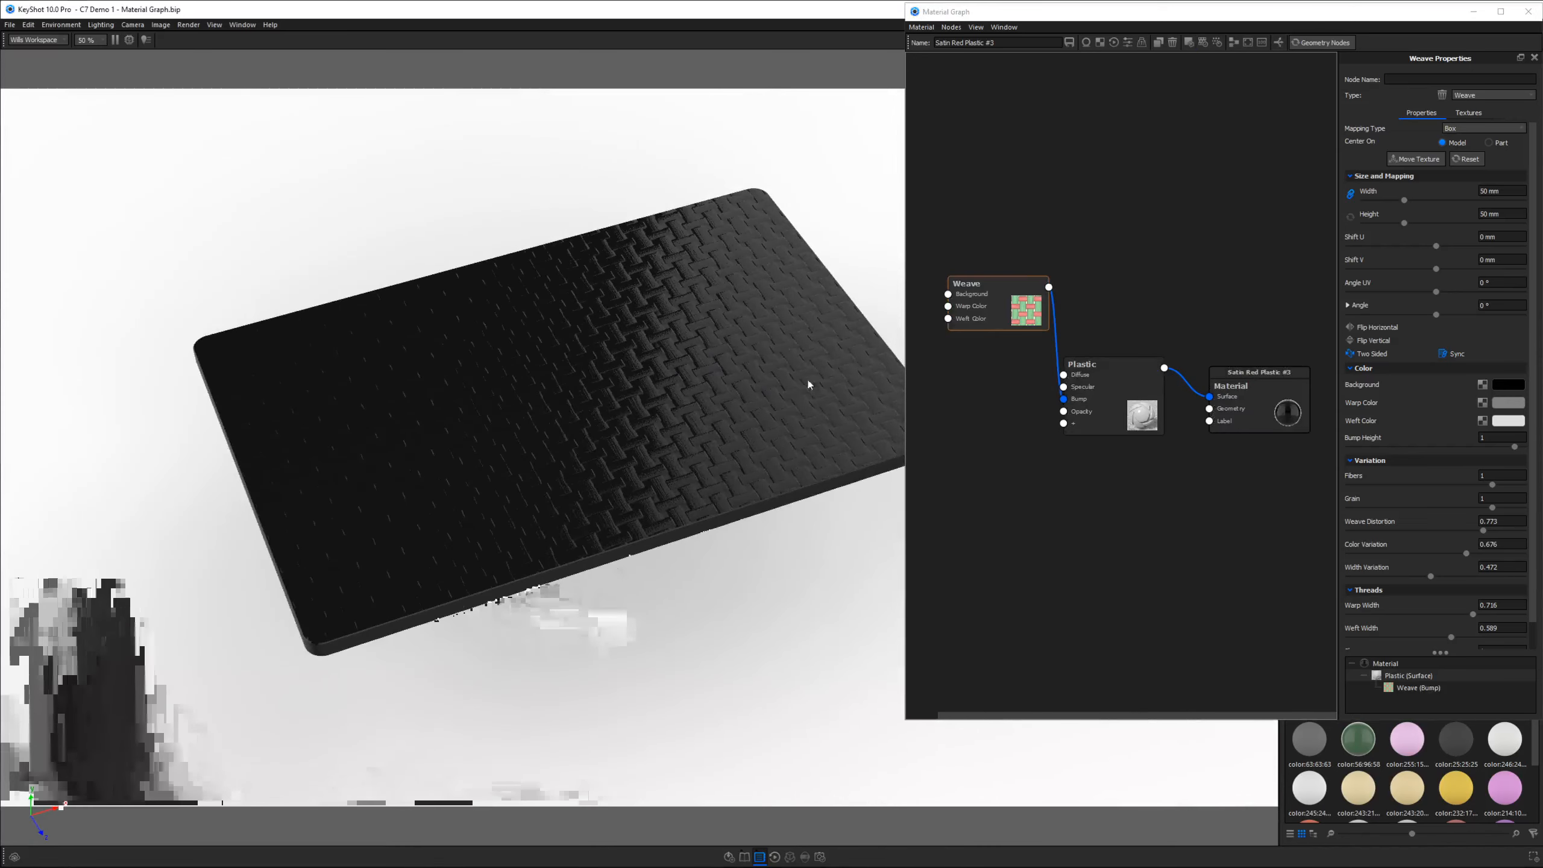
Step: Disconnect the Weave from the Plastic node's Bump input and preview the weave colors, ending on the plain plastic slab
{"action": "left_click_drag", "start_coordinate": [1062, 399], "coordinate": [995, 312]}
{"action": "key", "text": "c"}
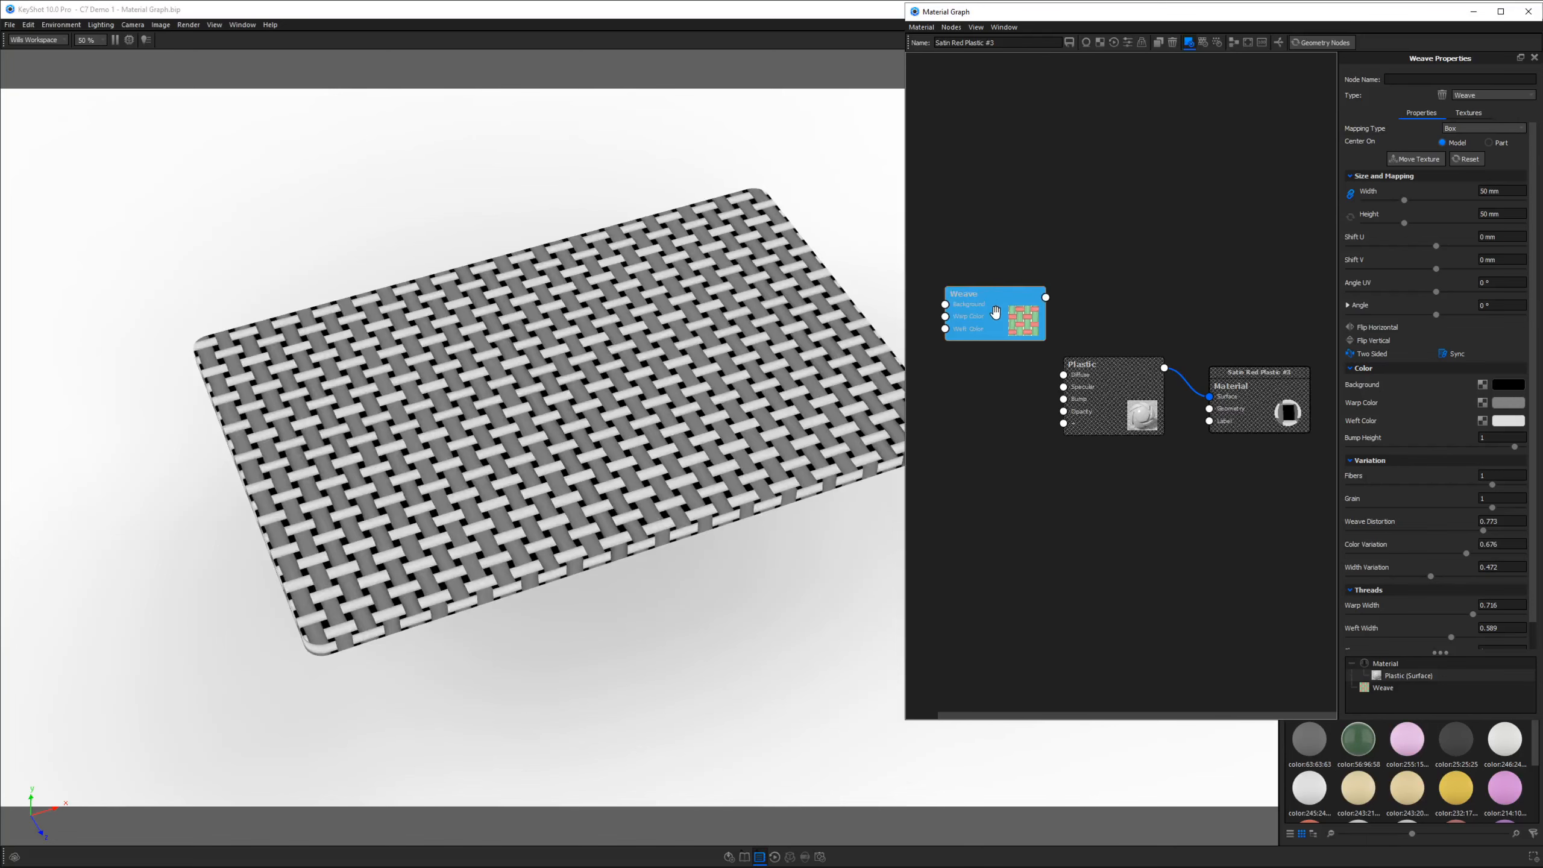
{"action": "left_click_drag", "start_coordinate": [989, 311], "coordinate": [990, 307]}
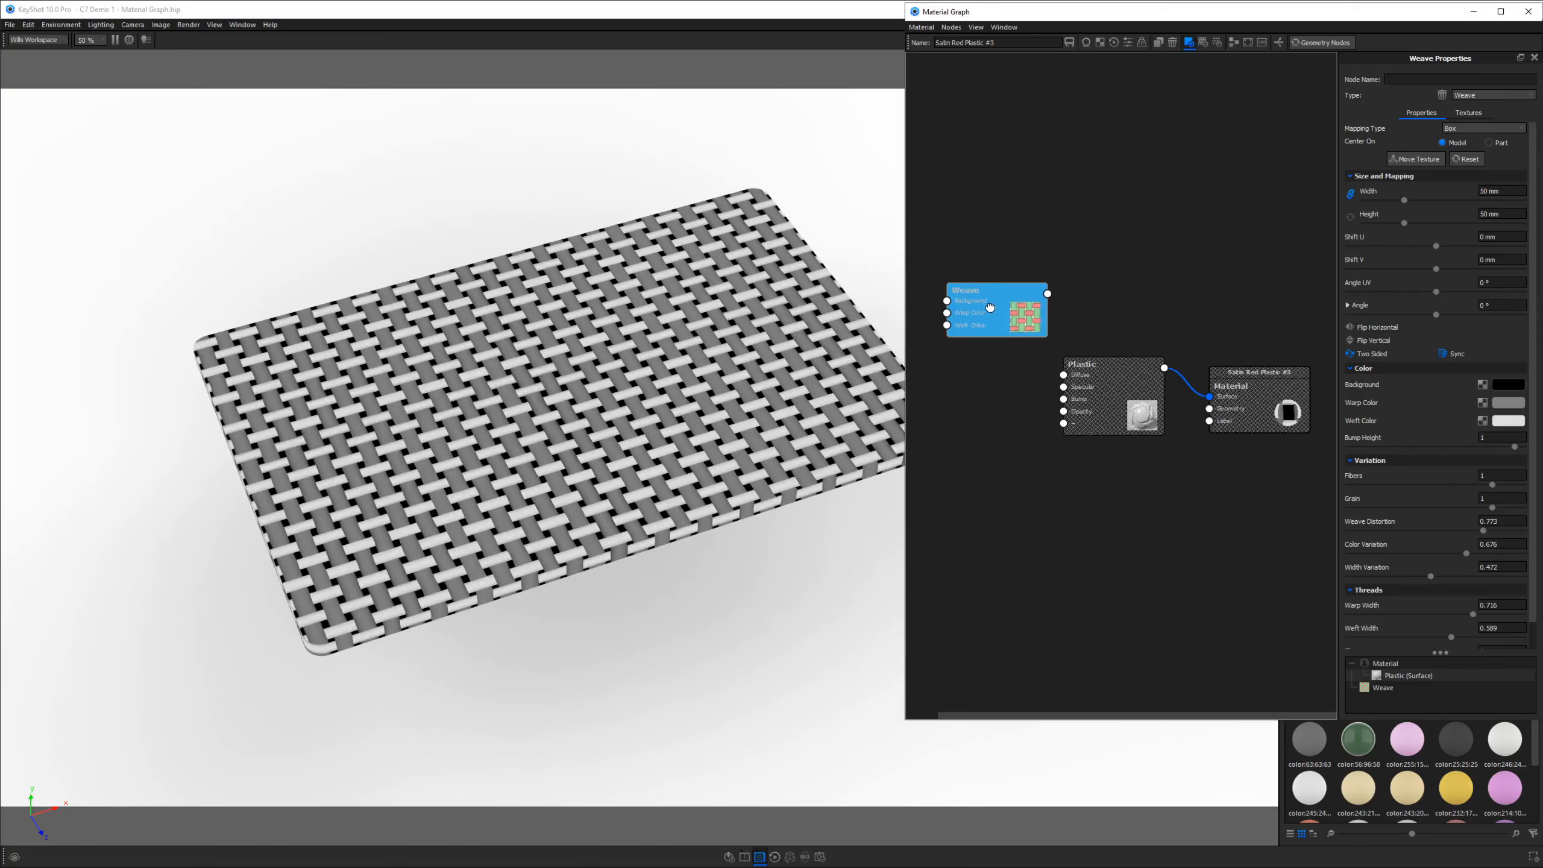
{"action": "mouse_move", "coordinate": [636, 508]}
{"action": "left_mouse_down"}
{"action": "mouse_move", "coordinate": [844, 416]}
{"action": "mouse_move", "coordinate": [739, 548]}
{"action": "left_mouse_up"}
{"action": "left_click", "coordinate": [1027, 312]}
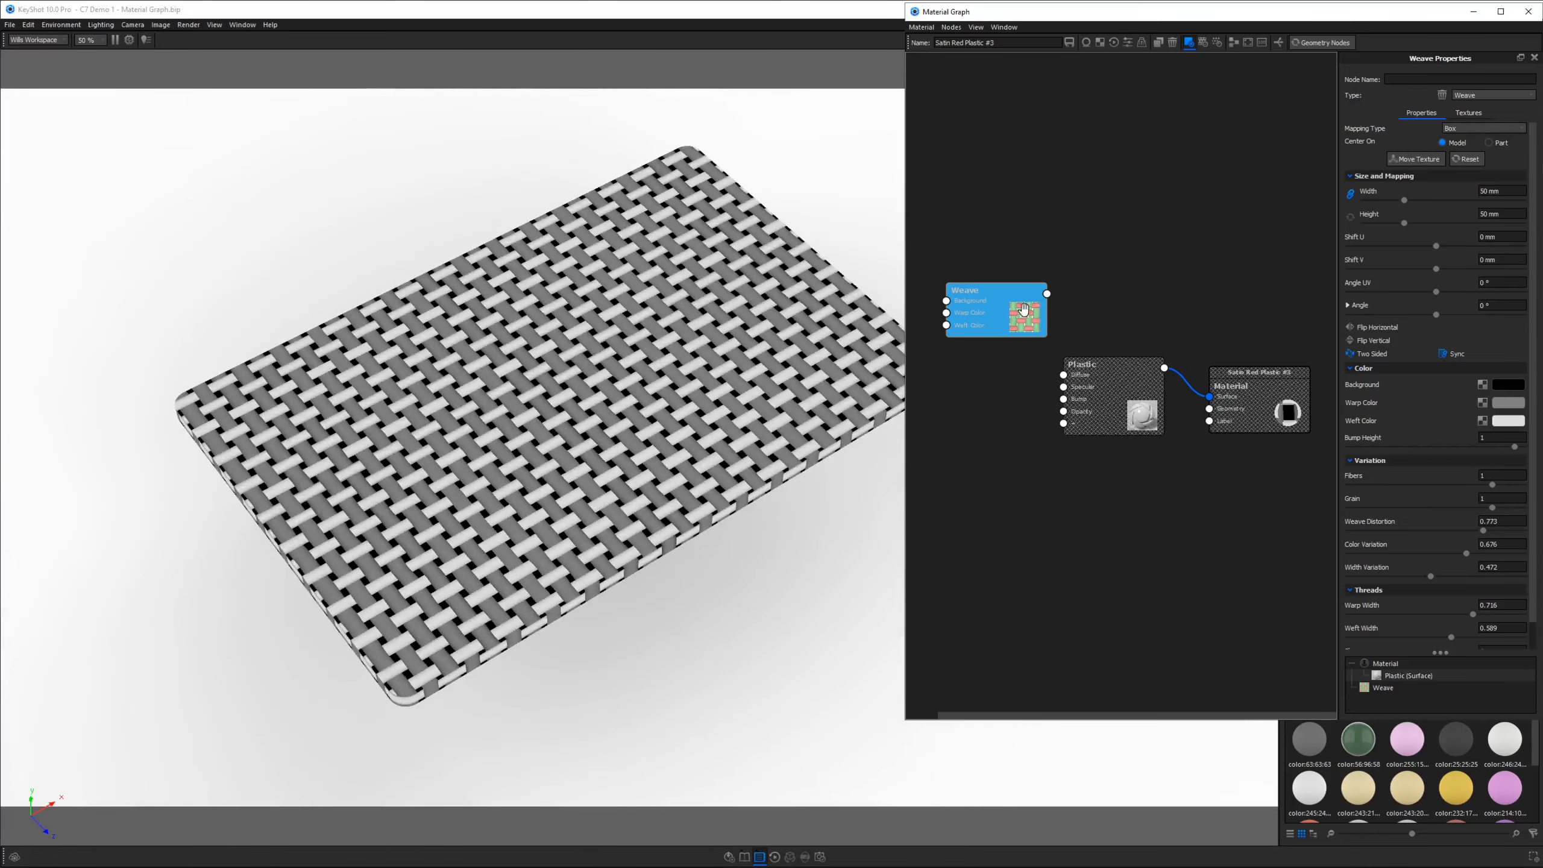
{"action": "key", "text": "c"}
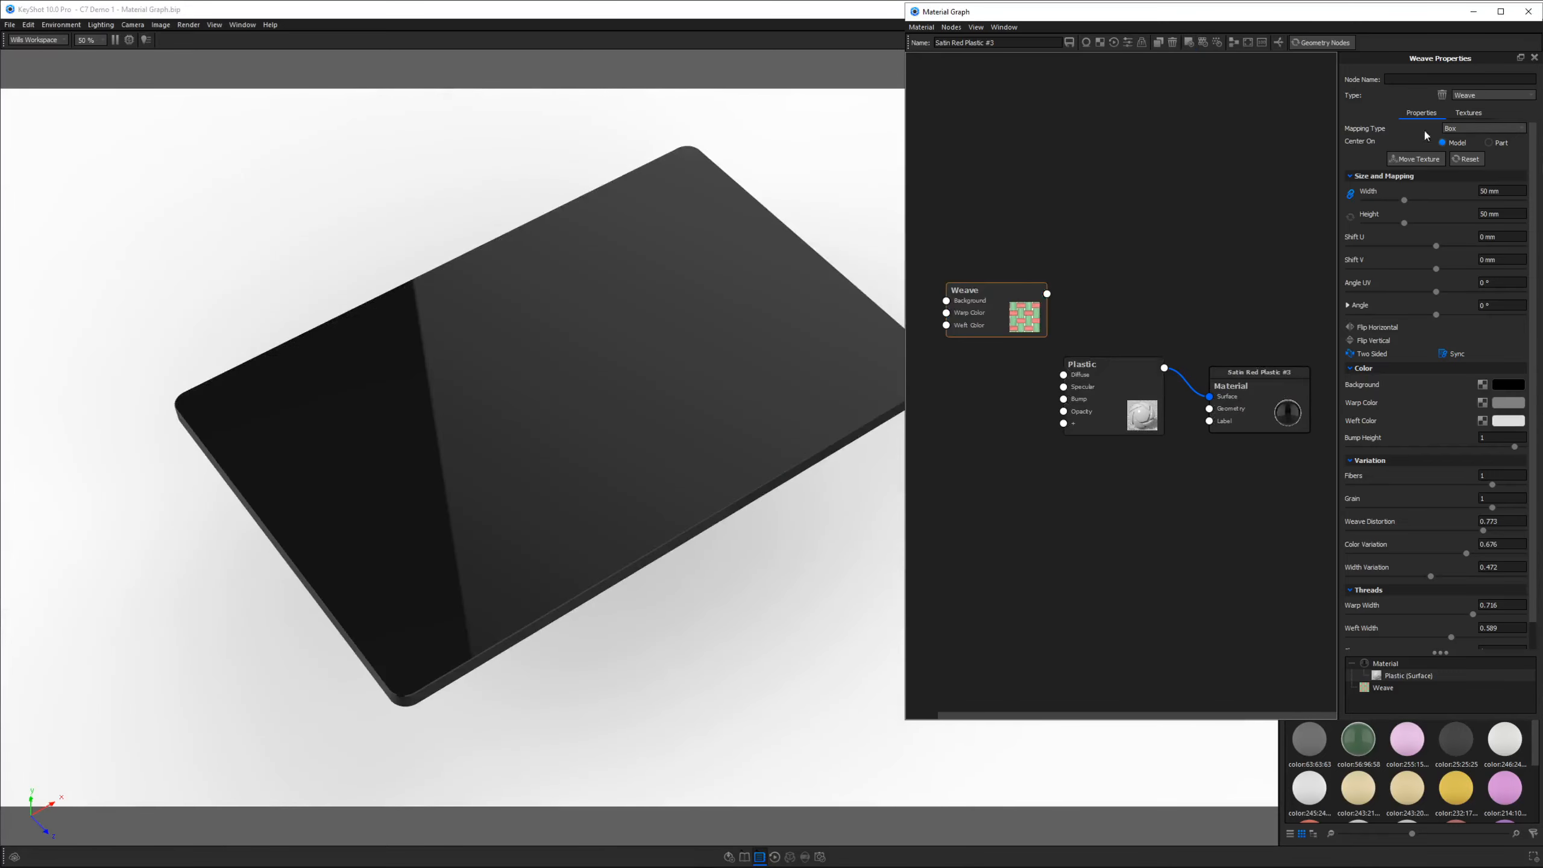
Step: View the Weave node's mapping type options and delete the node
{"action": "left_click", "coordinate": [1469, 127]}
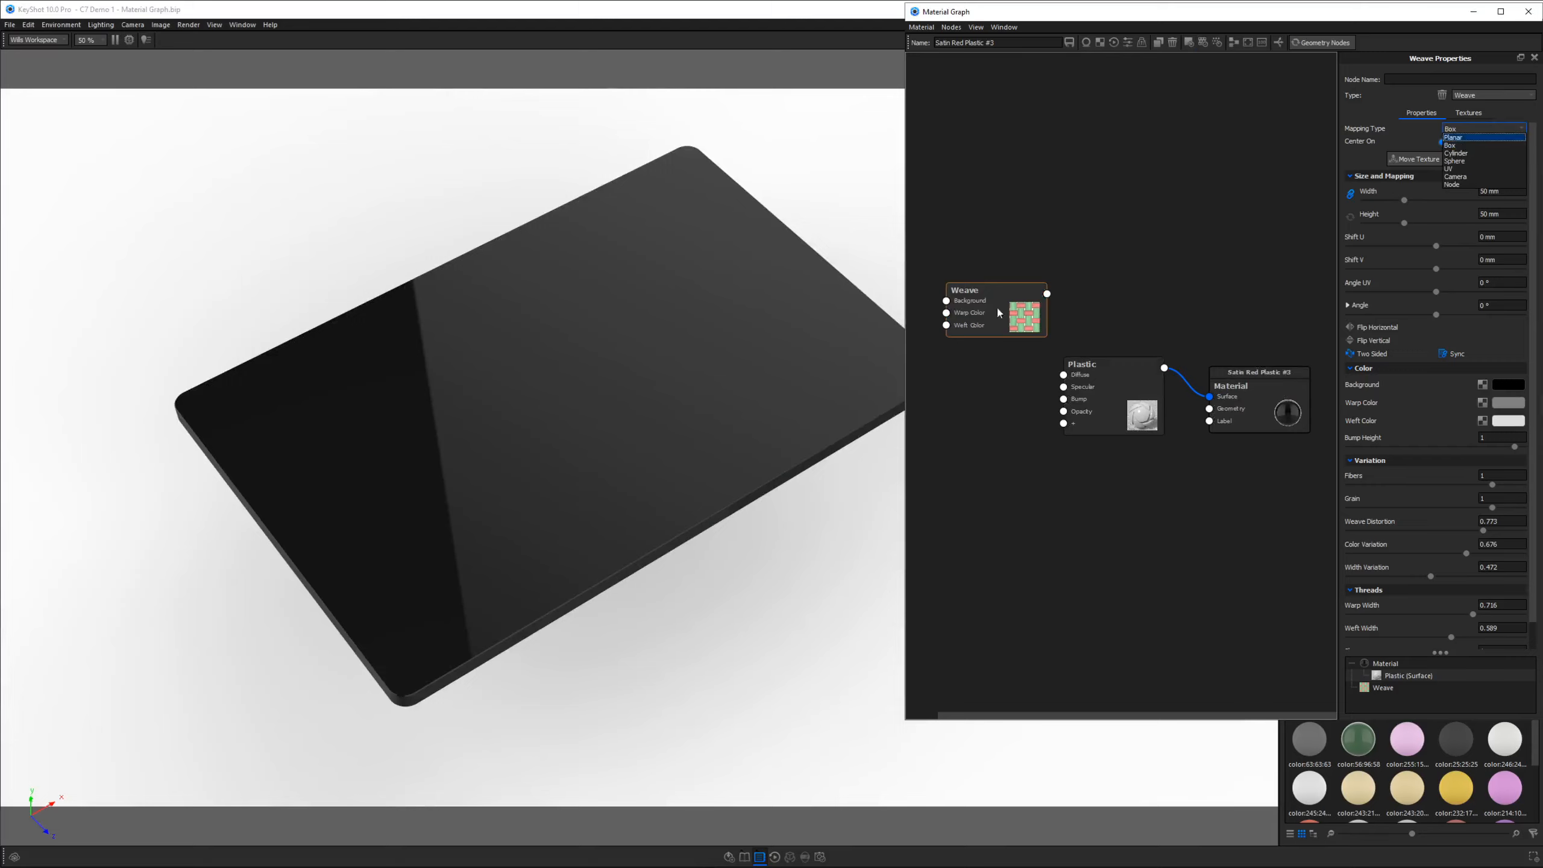
{"action": "left_click", "coordinate": [993, 325]}
{"action": "key", "text": "Delete"}
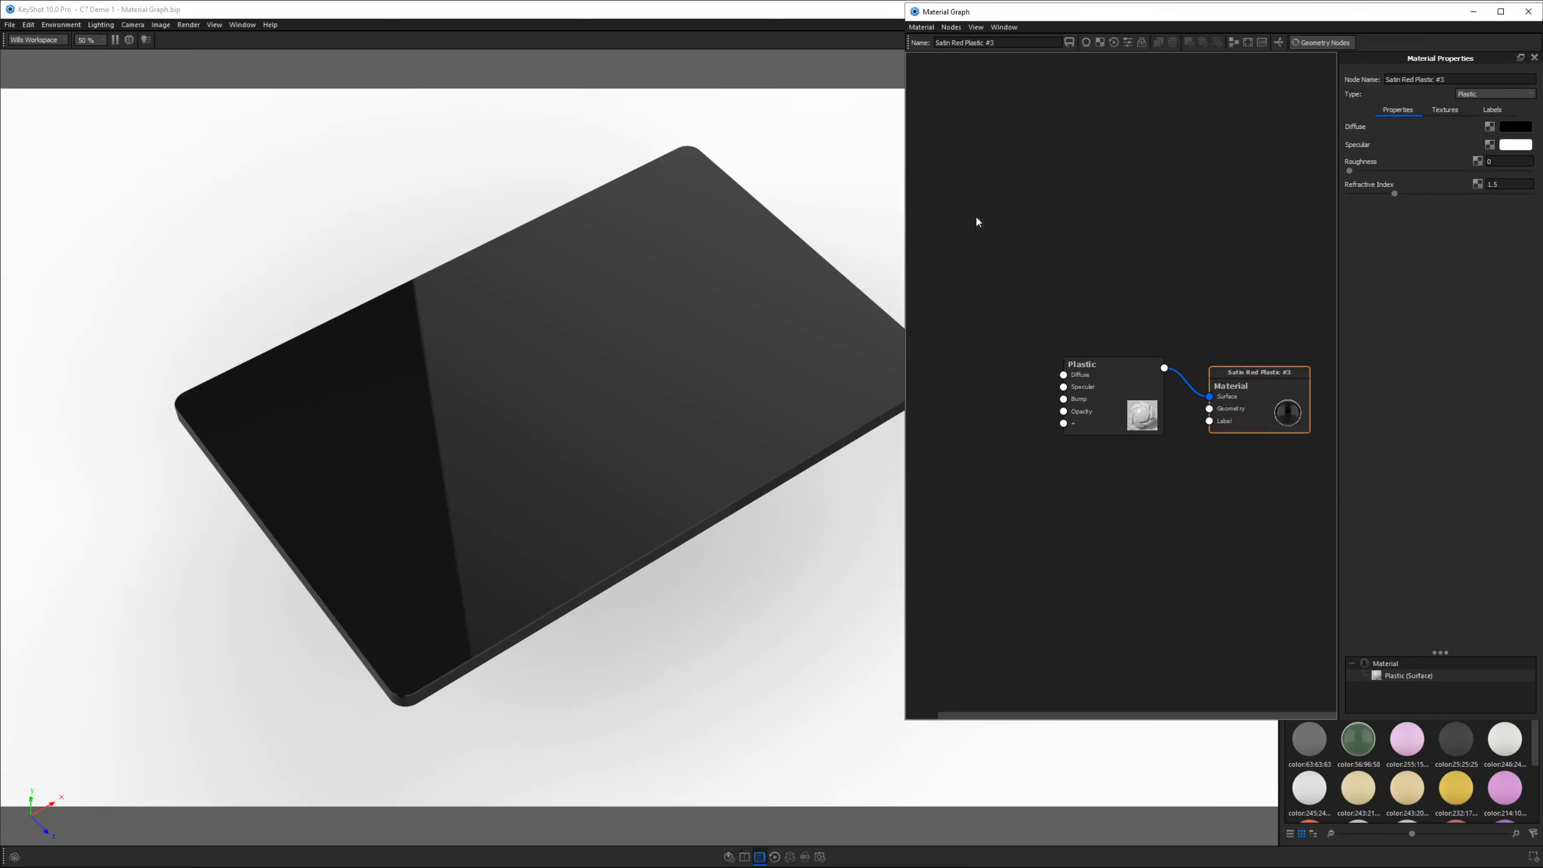
Step: Add a Brushed (Radial) texture beside the Plastic node and preview its color on the slab
{"action": "right_click", "coordinate": [975, 214]}
{"action": "mouse_move", "coordinate": [1044, 258]}
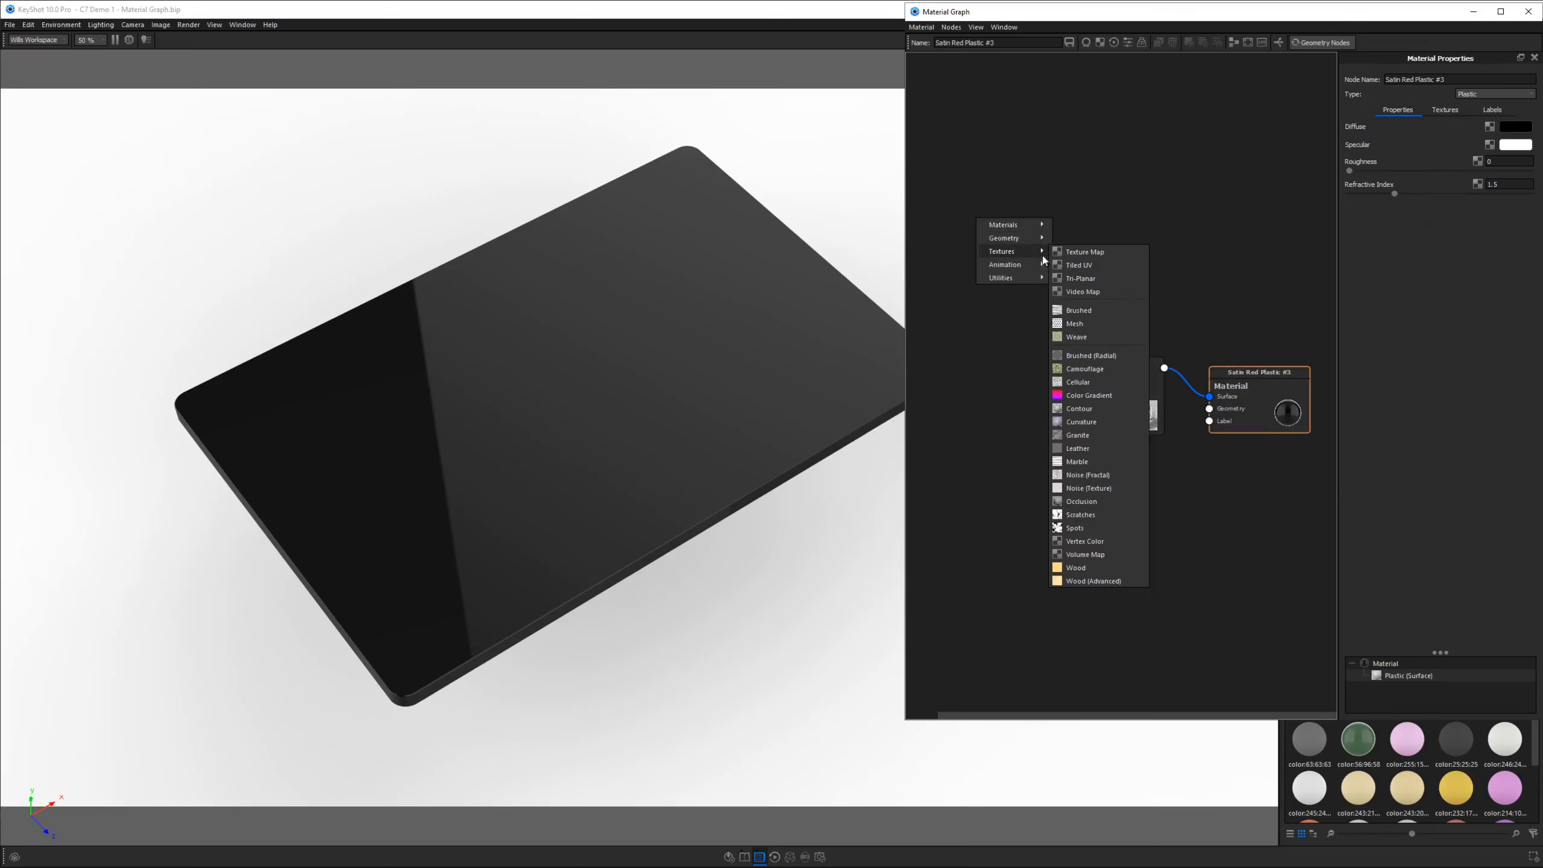
{"action": "left_click", "coordinate": [1108, 357]}
{"action": "mouse_move", "coordinate": [1073, 231]}
{"action": "left_mouse_down"}
{"action": "mouse_move", "coordinate": [1060, 358]}
{"action": "mouse_move", "coordinate": [1033, 321]}
{"action": "mouse_move", "coordinate": [1057, 357]}
{"action": "mouse_move", "coordinate": [1042, 309]}
{"action": "left_mouse_up"}
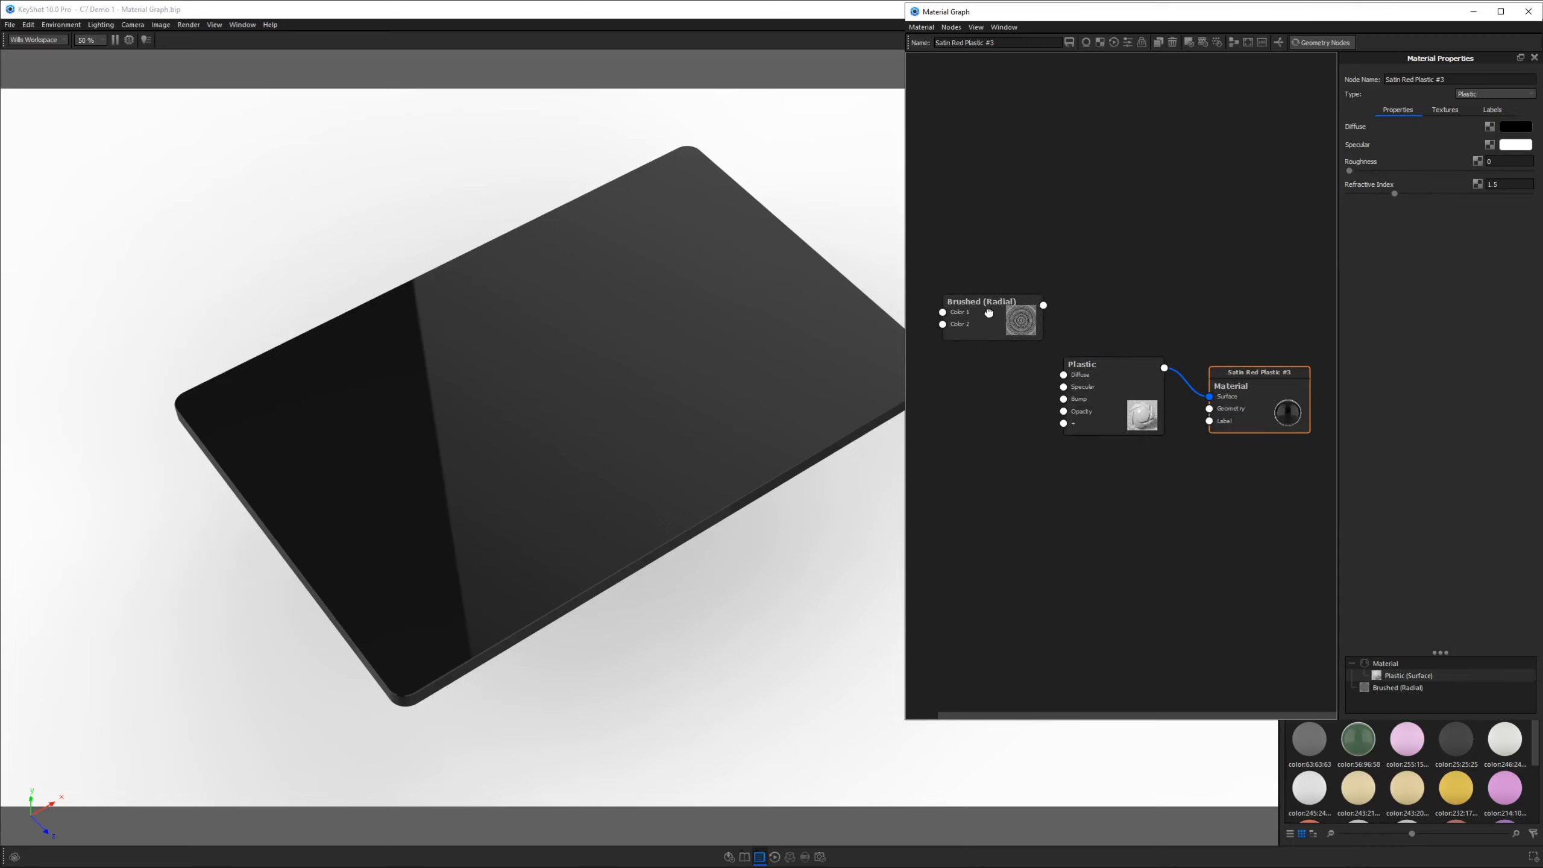
{"action": "double_click", "coordinate": [988, 313]}
{"action": "key", "text": "c"}
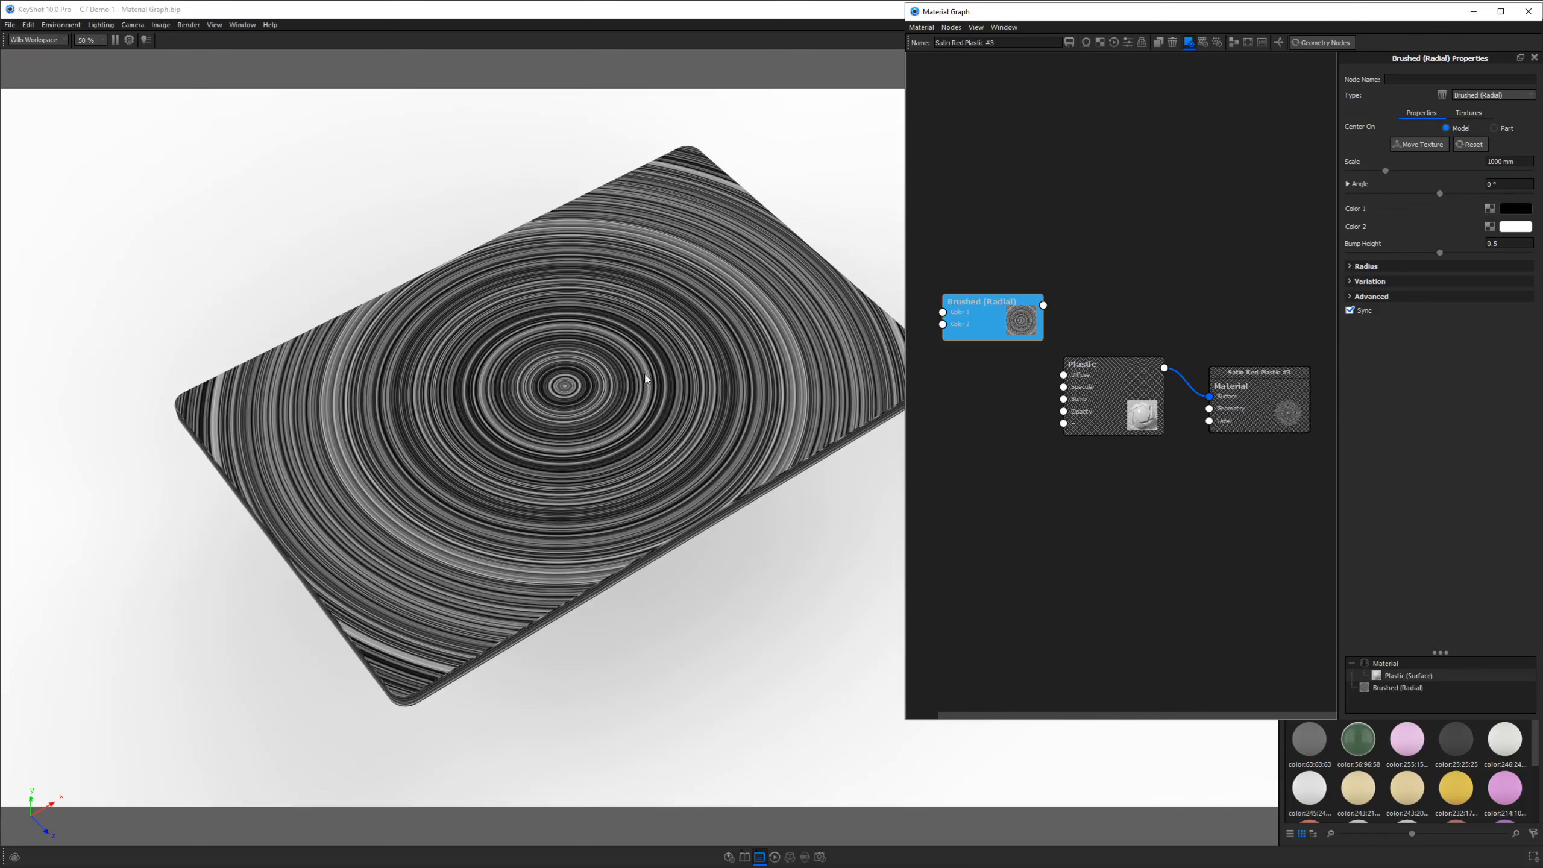
Step: Reduce the Brushed (Radial) texture's scale to 165 mm
{"action": "left_click", "coordinate": [979, 320]}
{"action": "left_click_drag", "start_coordinate": [1387, 173], "coordinate": [1363, 176]}
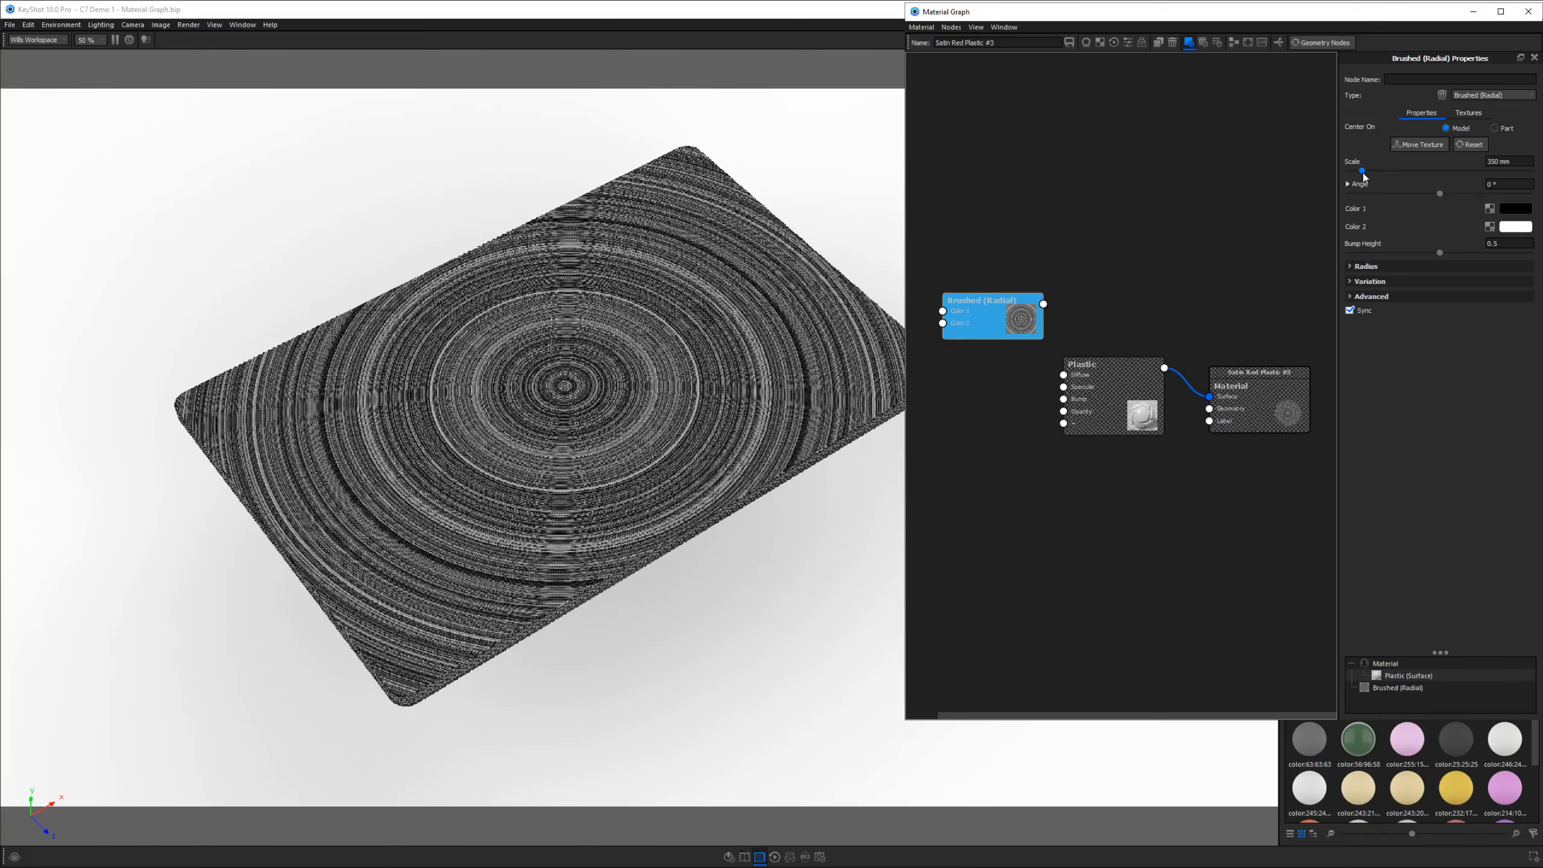
{"action": "left_click_drag", "start_coordinate": [1362, 177], "coordinate": [1355, 176]}
{"action": "right_click", "coordinate": [1093, 191]}
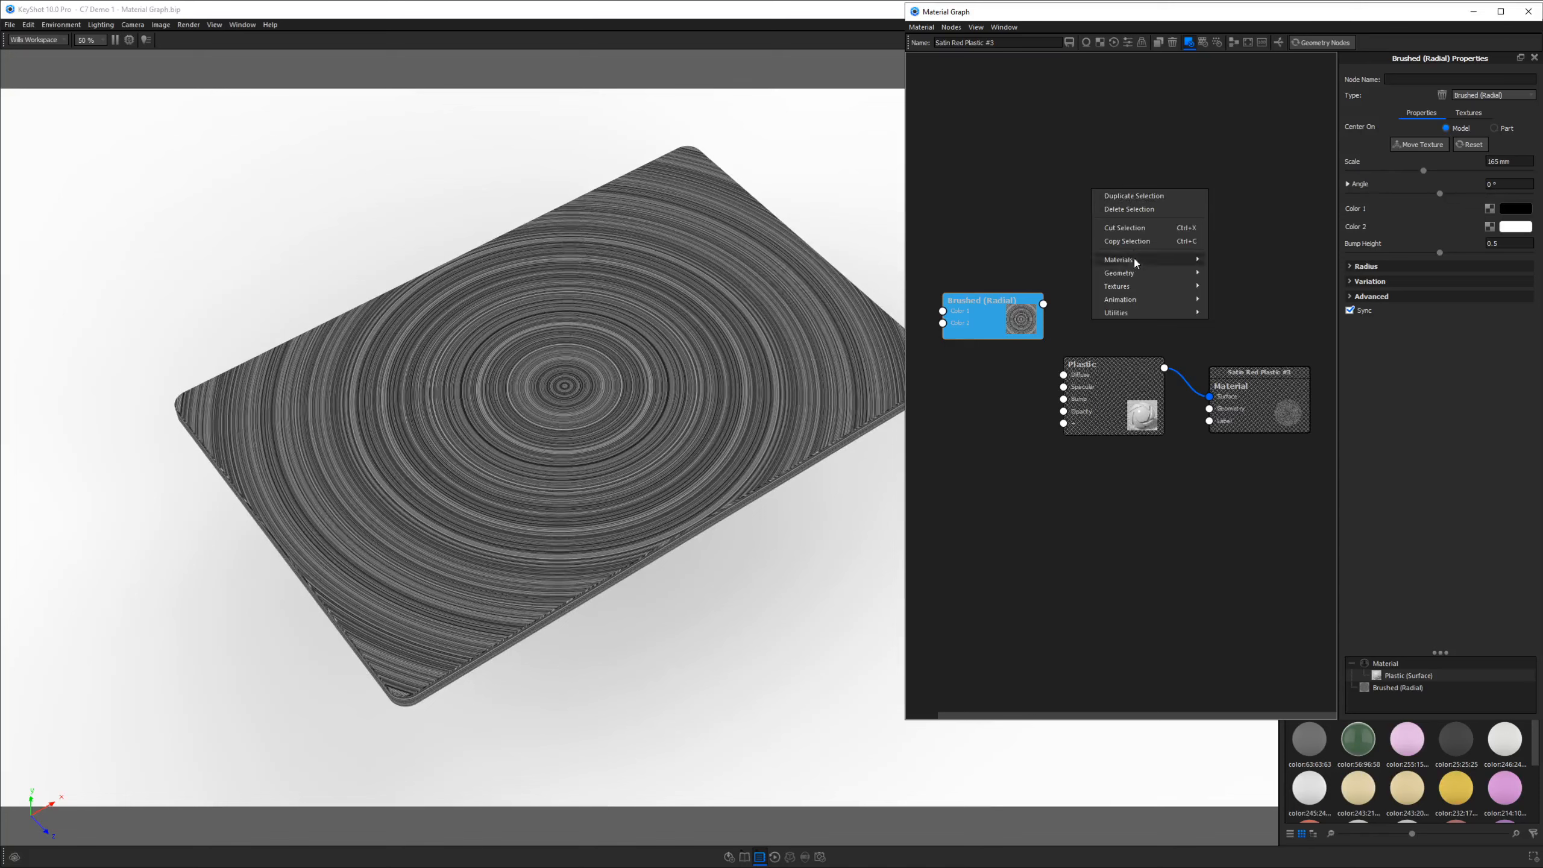
{"action": "mouse_move", "coordinate": [1138, 288]}
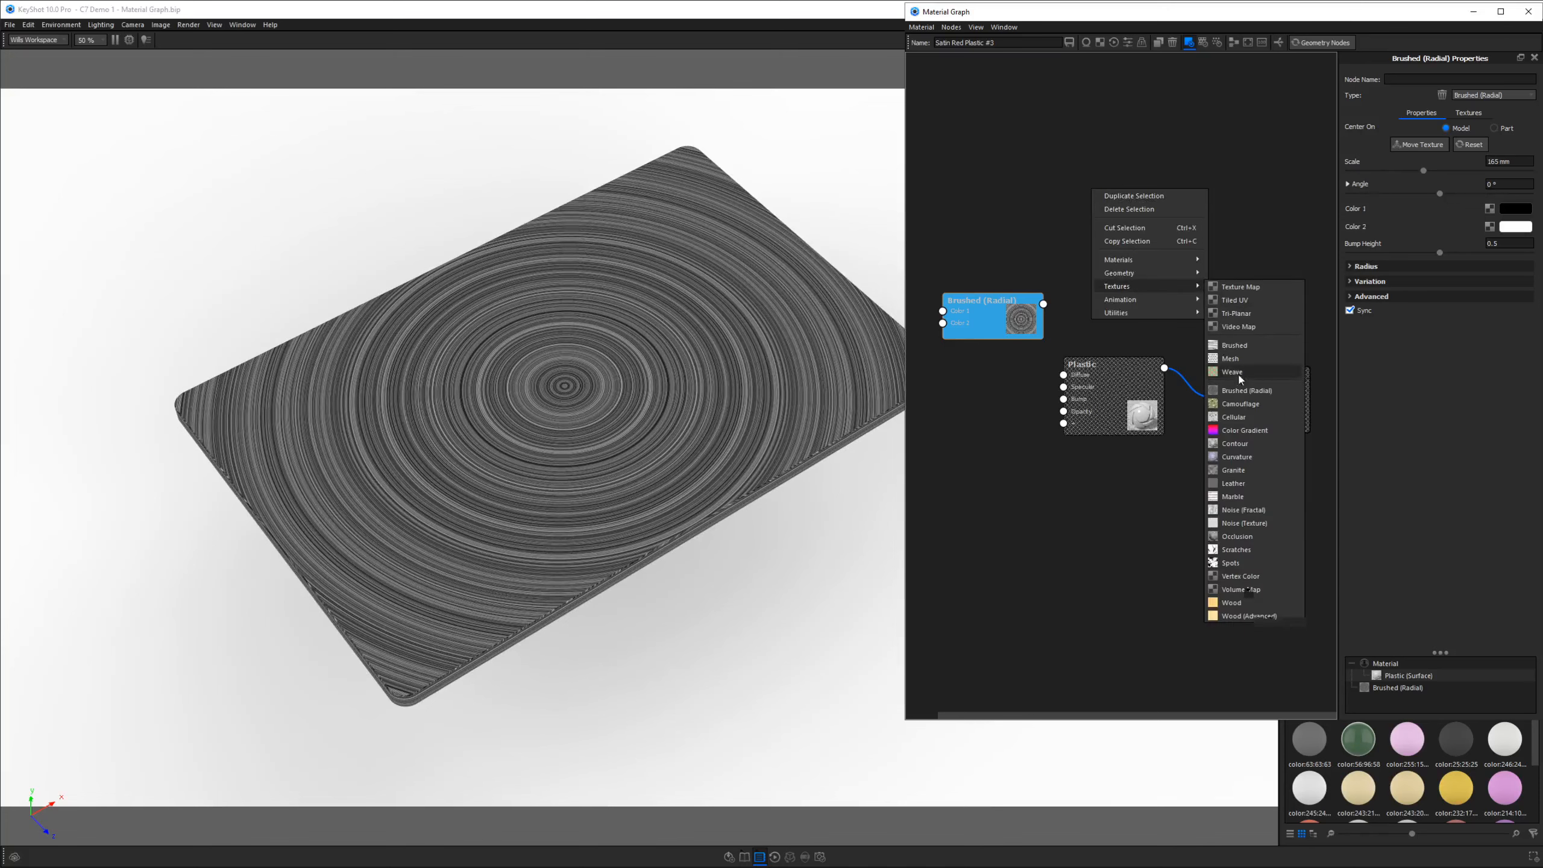
{"action": "left_click", "coordinate": [996, 238]}
Step: Reposition the Brushed (Radial) and Plastic nodes closer together and reduce the Brushed (Radial) scale to 66.8 mm
{"action": "scroll", "coordinate": [660, 395], "scroll_direction": "up", "scroll_amount": 4}
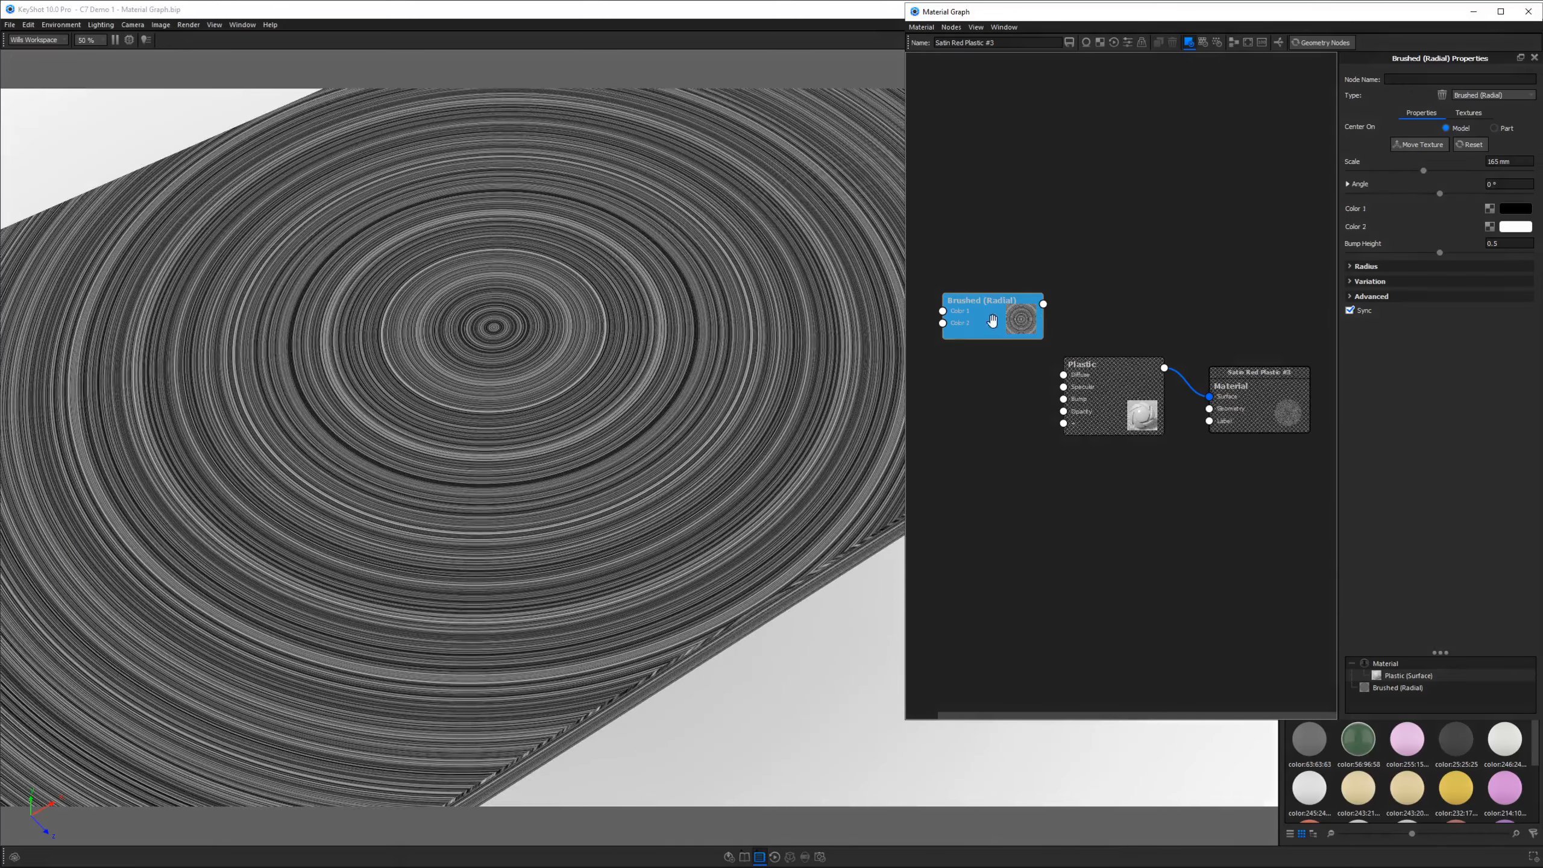
{"action": "left_click_drag", "start_coordinate": [992, 320], "coordinate": [992, 297]}
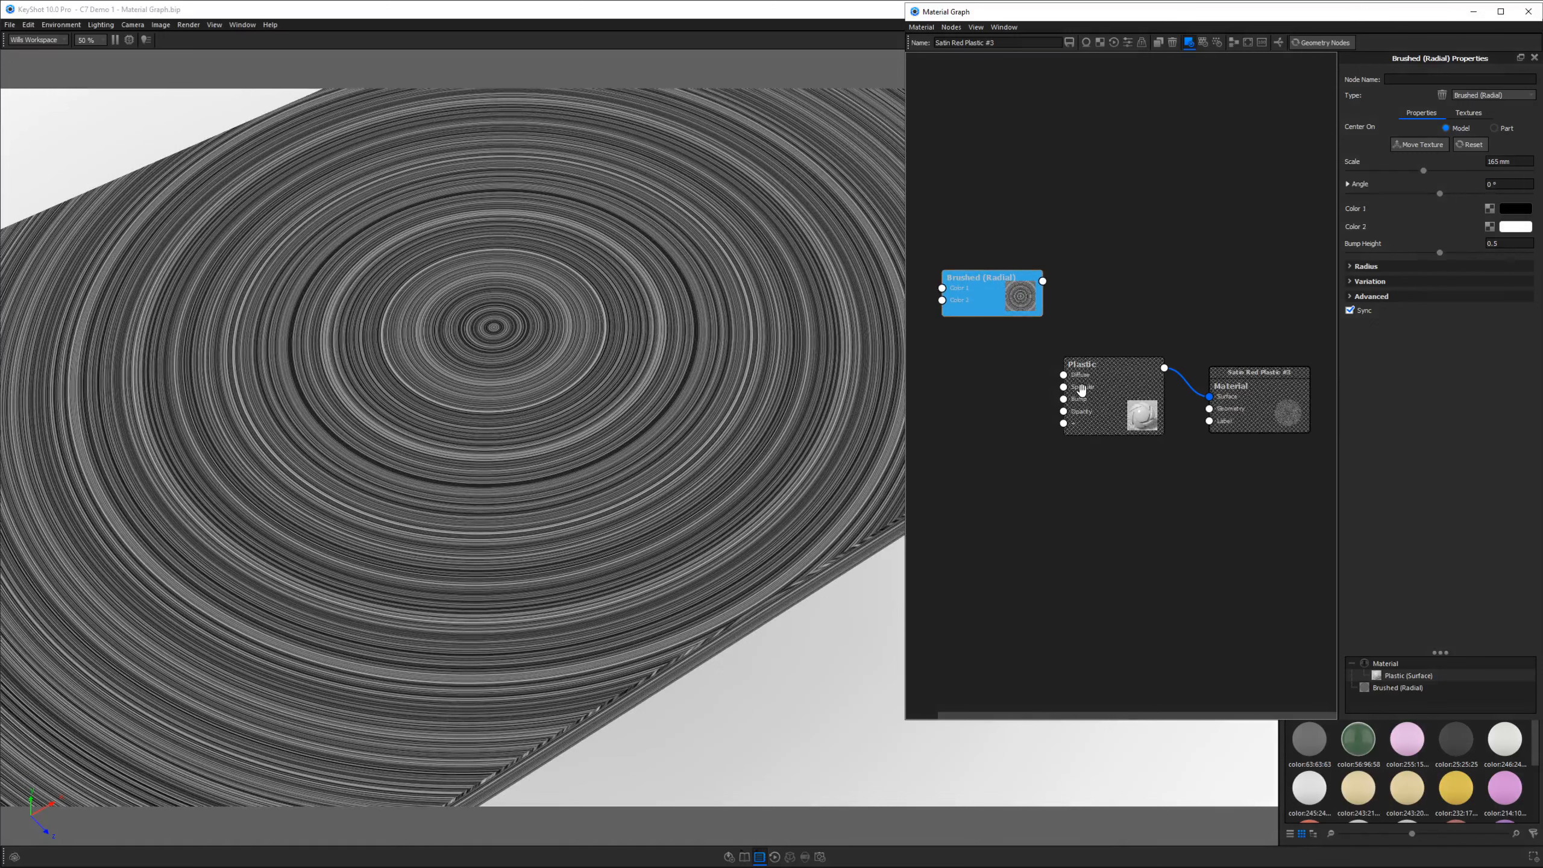
{"action": "left_click_drag", "start_coordinate": [1092, 368], "coordinate": [1092, 331]}
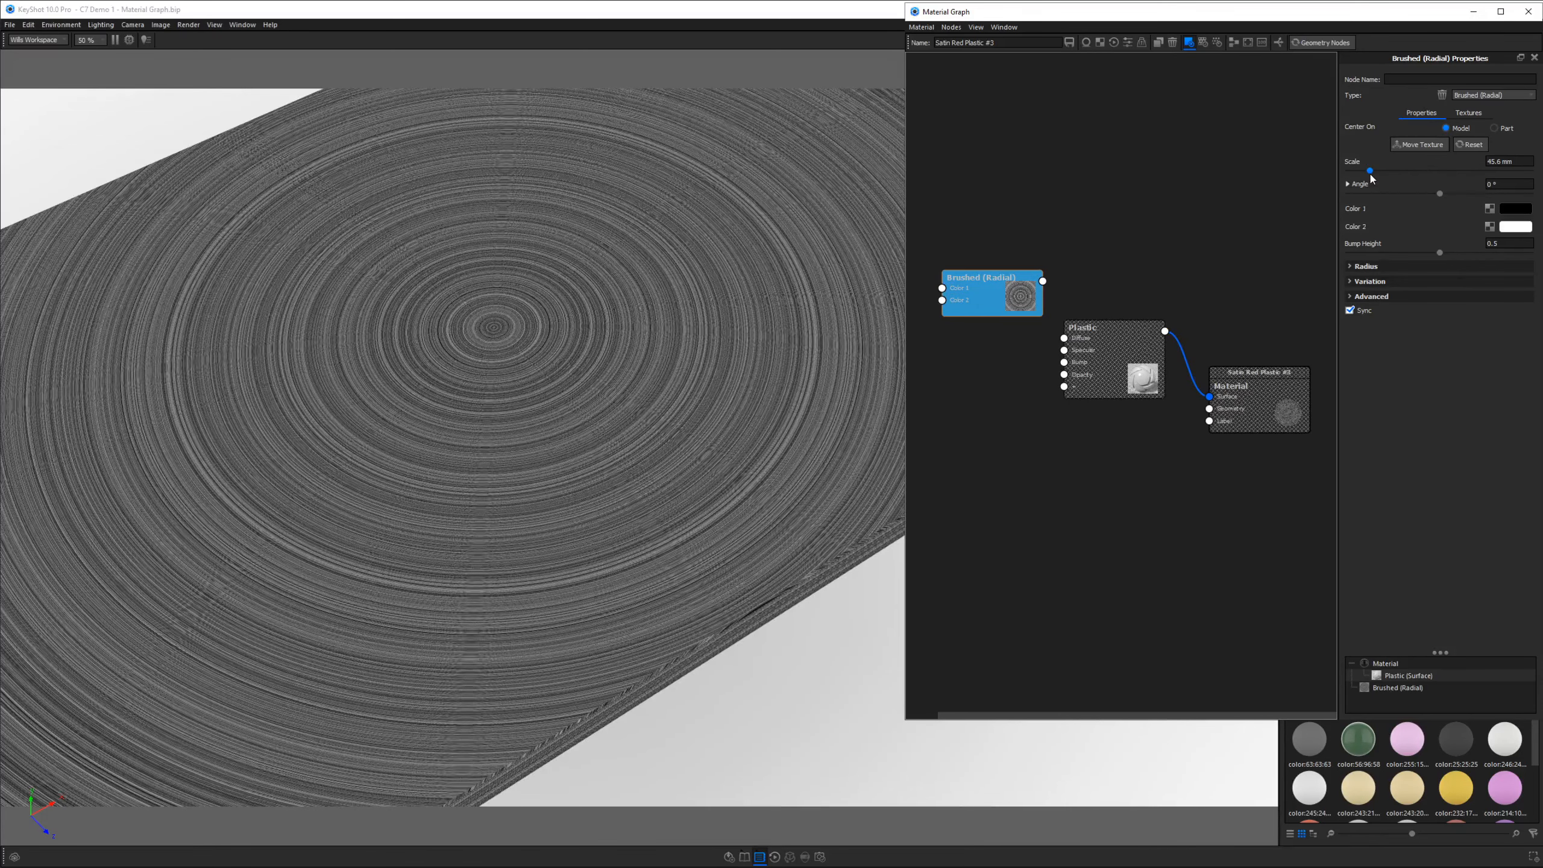
{"action": "left_click_drag", "start_coordinate": [1370, 171], "coordinate": [1379, 171]}
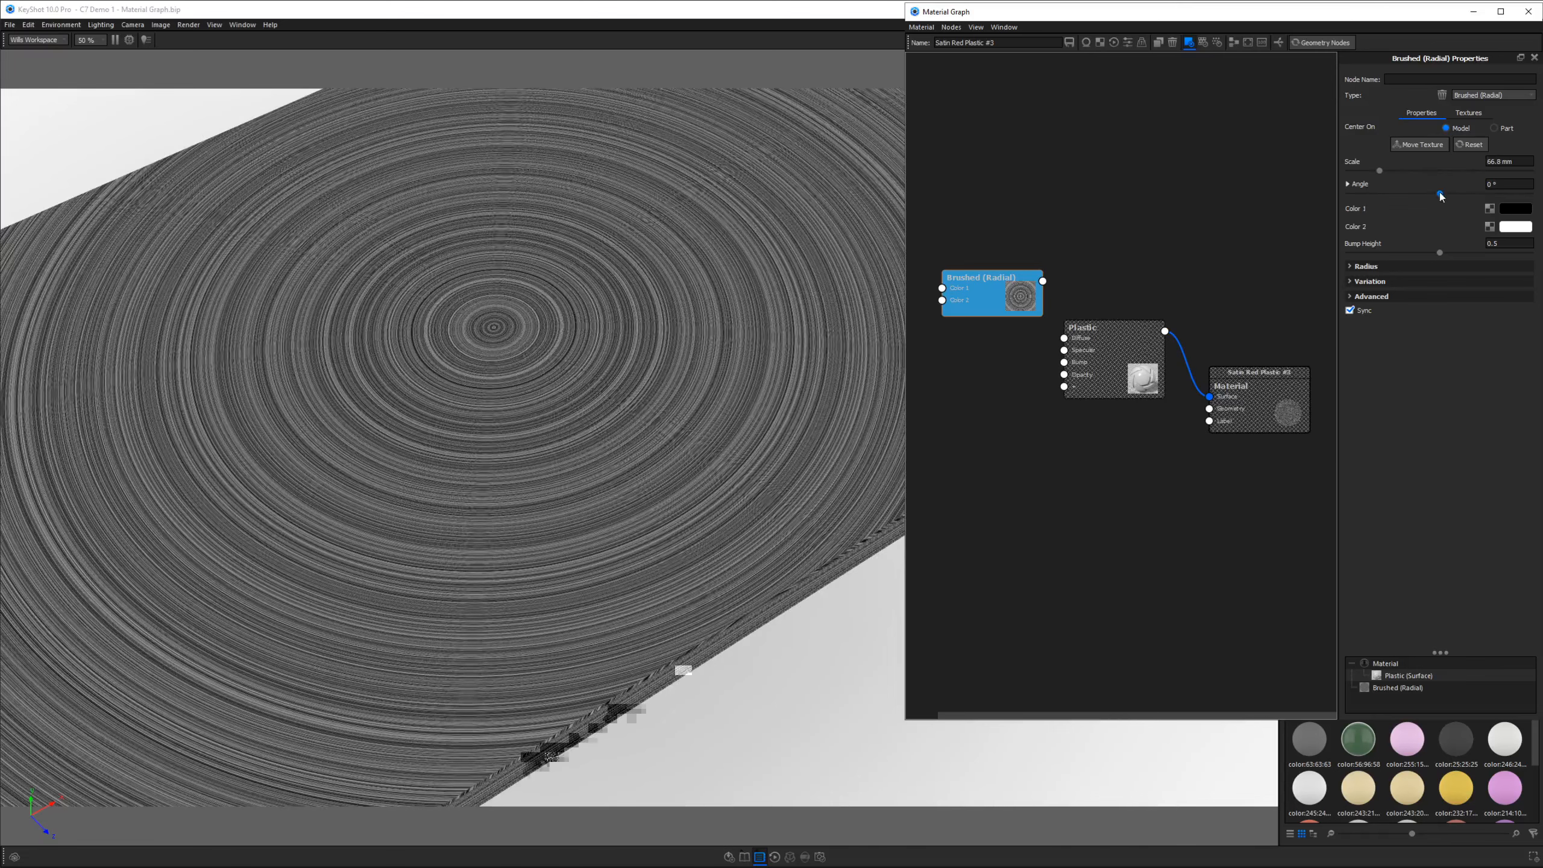
Step: Expand the Brushed (Radial) variation and advanced settings, and set Angular Noise to 0.676 and Distortion Noise to 0.298
{"action": "left_click", "coordinate": [1372, 284], "text": "shift"}
{"action": "left_click", "coordinate": [1521, 244]}
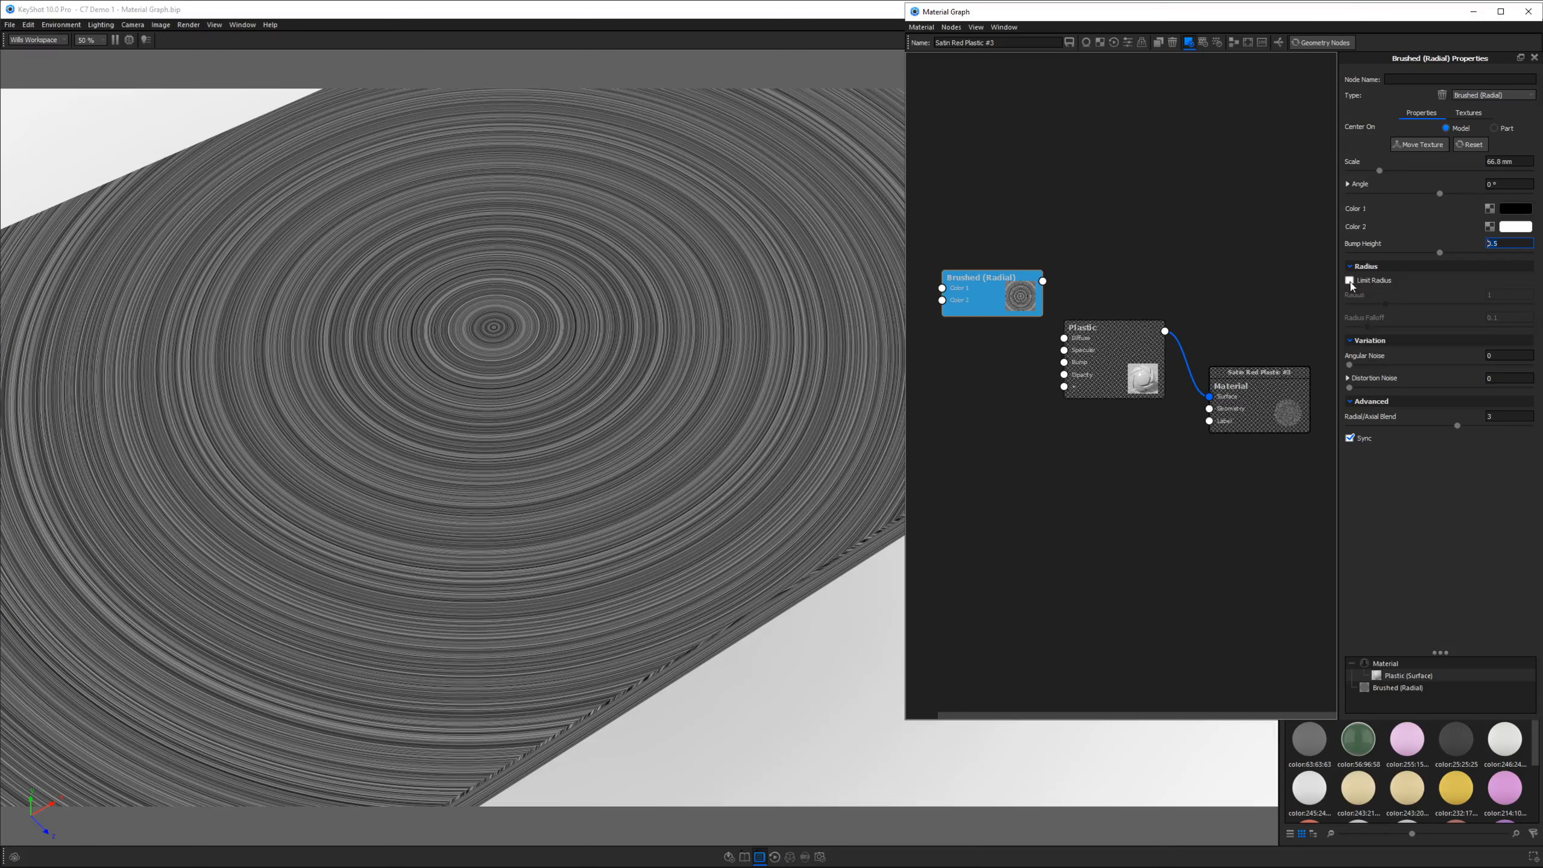
{"action": "left_click", "coordinate": [1352, 269]}
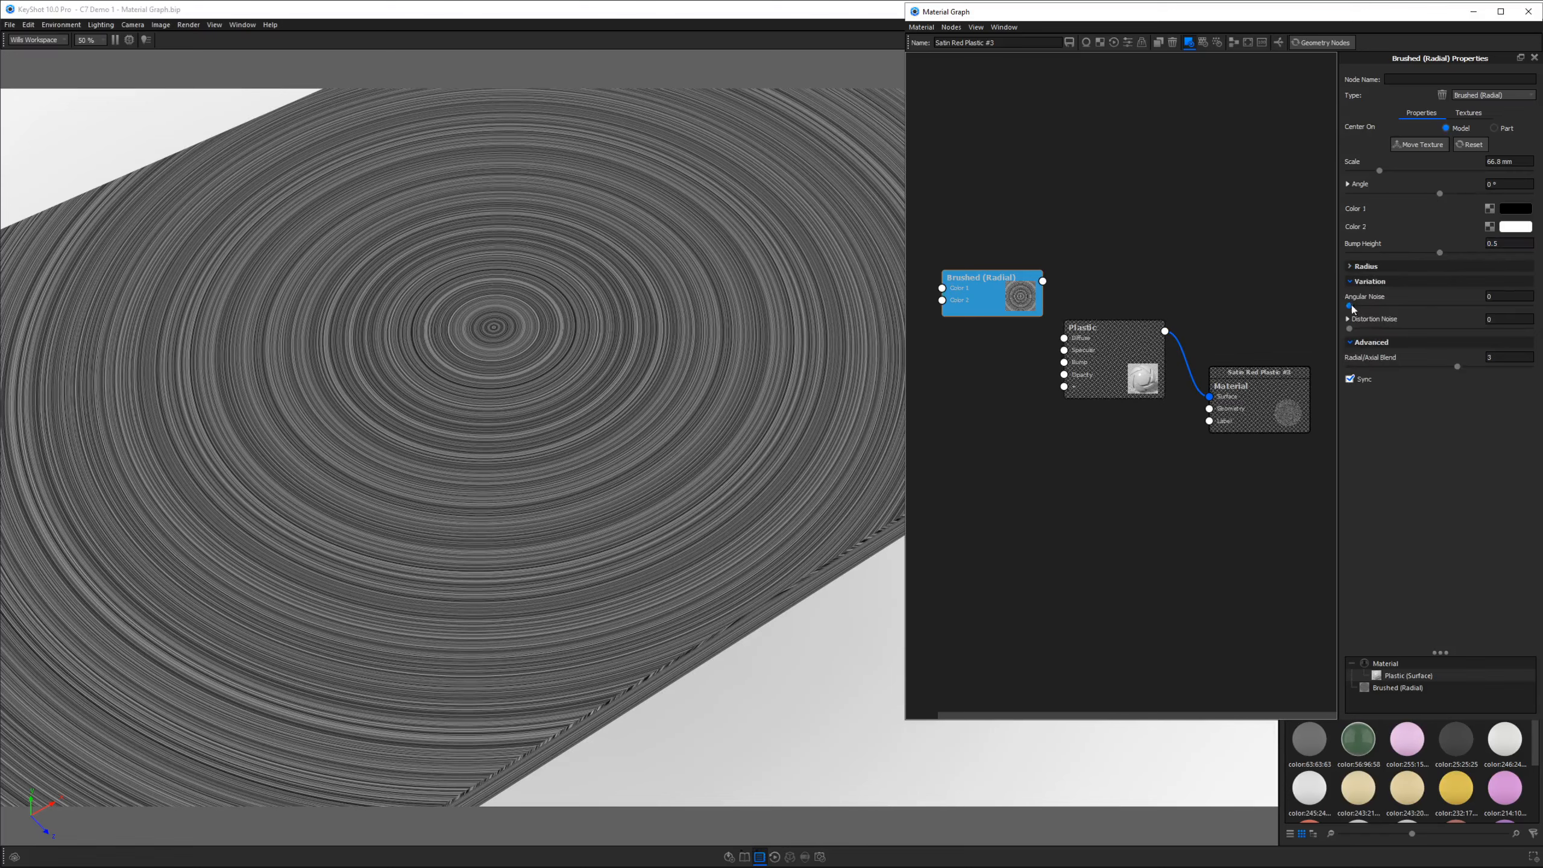
{"action": "left_click_drag", "start_coordinate": [1391, 302], "coordinate": [1471, 305]}
{"action": "left_click_drag", "start_coordinate": [1350, 329], "coordinate": [1402, 331]}
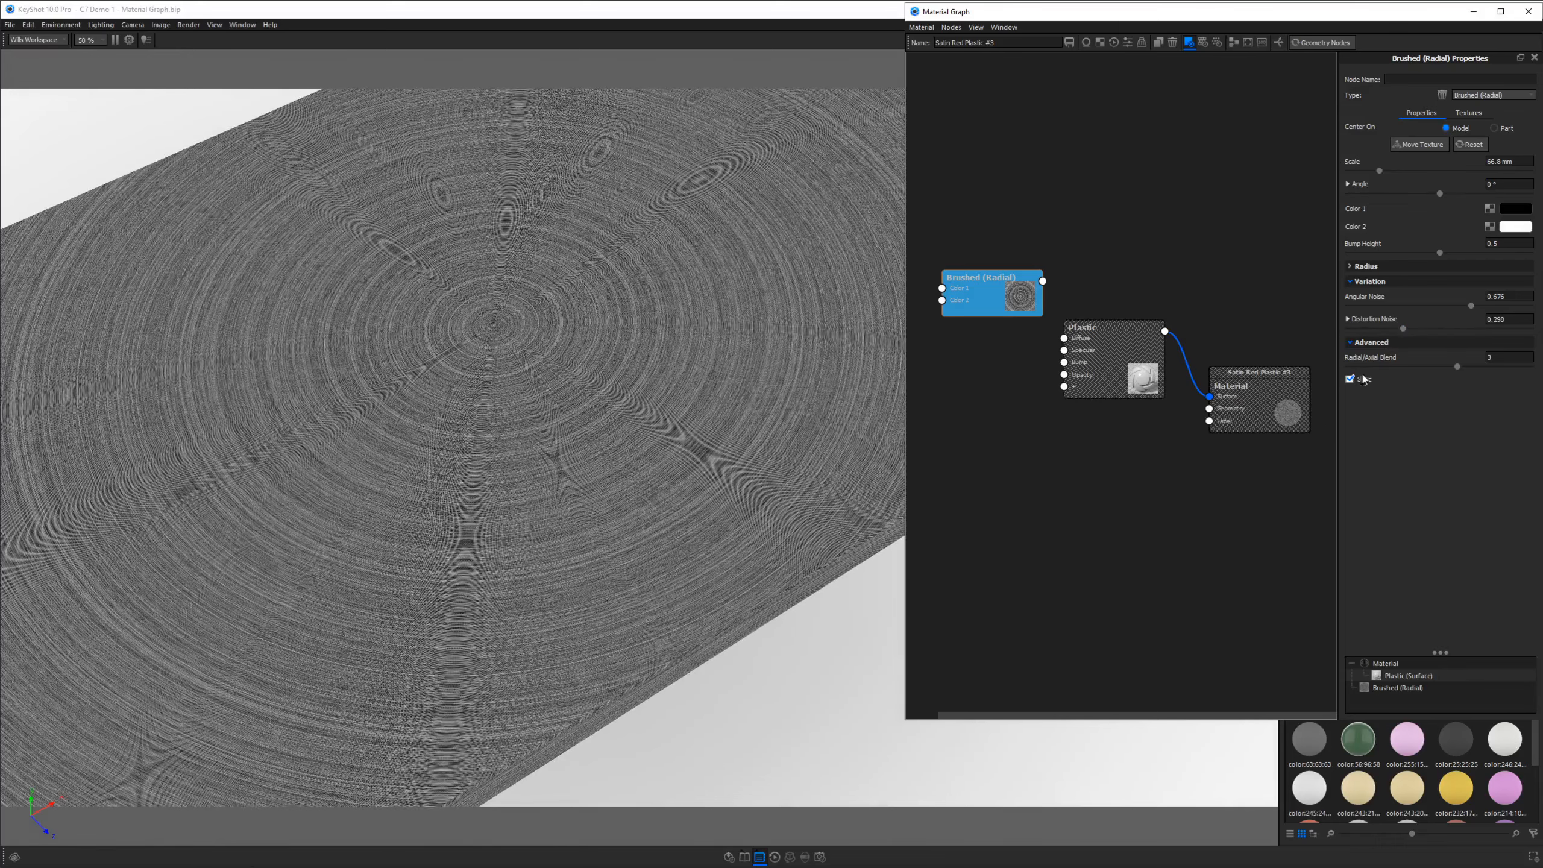
Step: Try Radial/Axial Blend values of 1.085 and 0, settle on 5, and set the Distortion Noise to 0.157
{"action": "left_click_drag", "start_coordinate": [1457, 366], "coordinate": [1389, 366]}
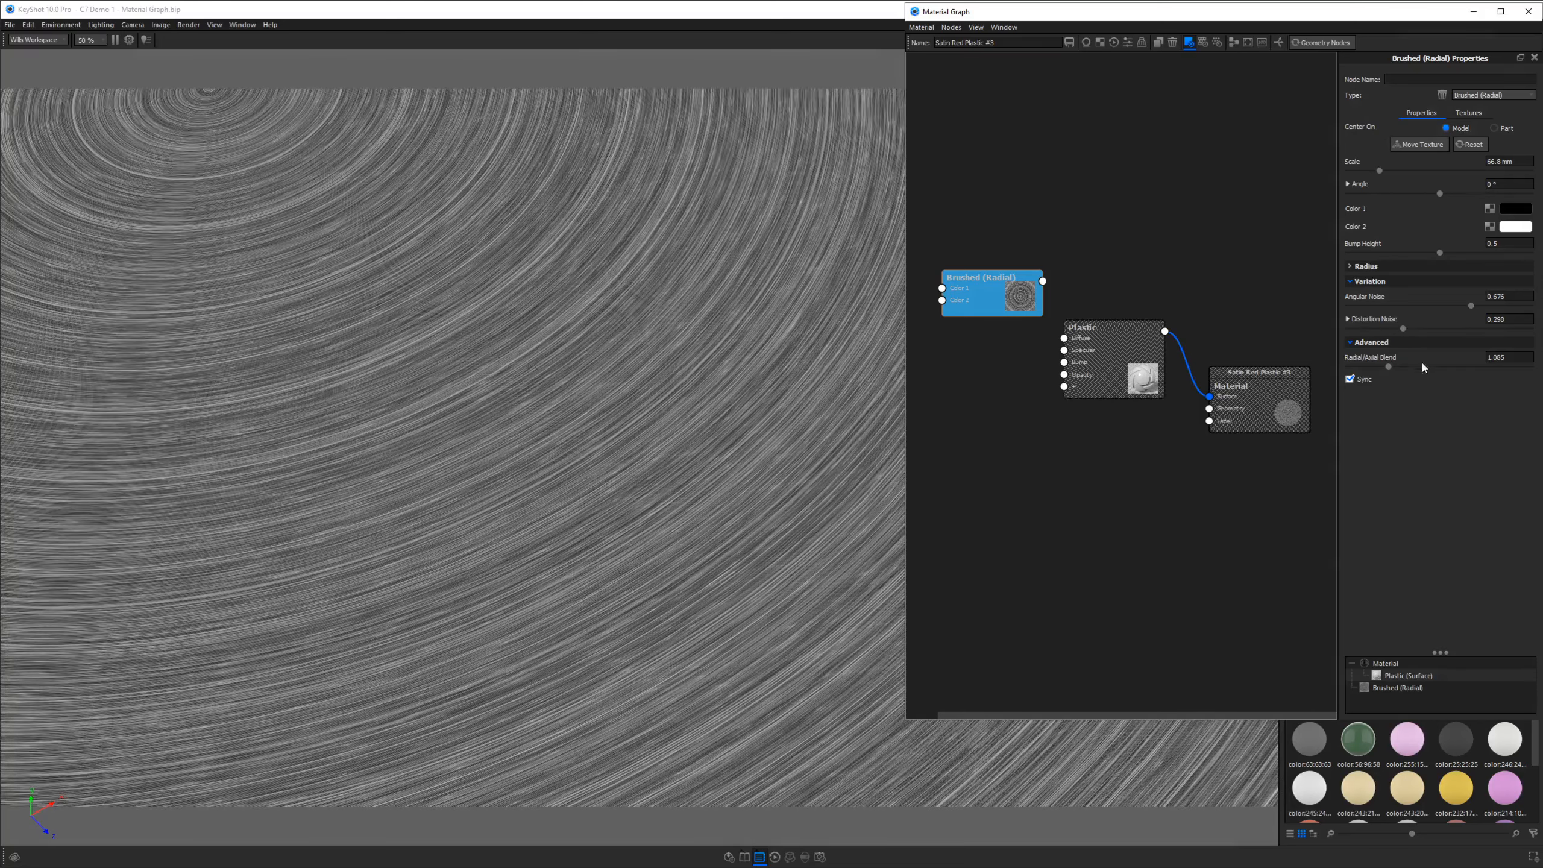
{"action": "left_click_drag", "start_coordinate": [1389, 367], "coordinate": [1318, 366]}
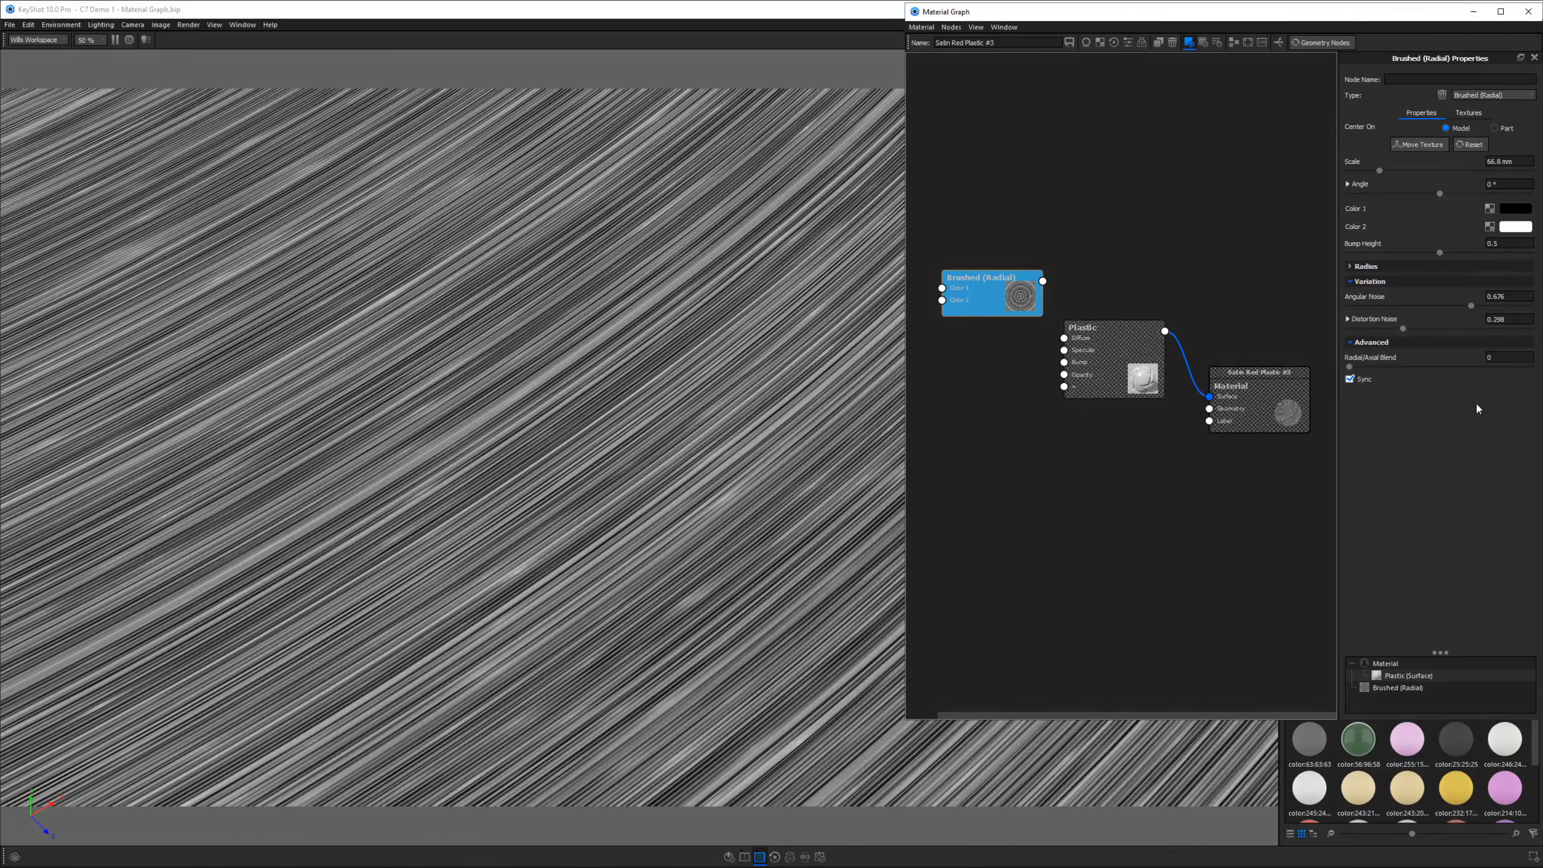
{"action": "left_click_drag", "start_coordinate": [1354, 373], "coordinate": [1382, 370]}
{"action": "left_click_drag", "start_coordinate": [1497, 370], "coordinate": [1454, 357]}
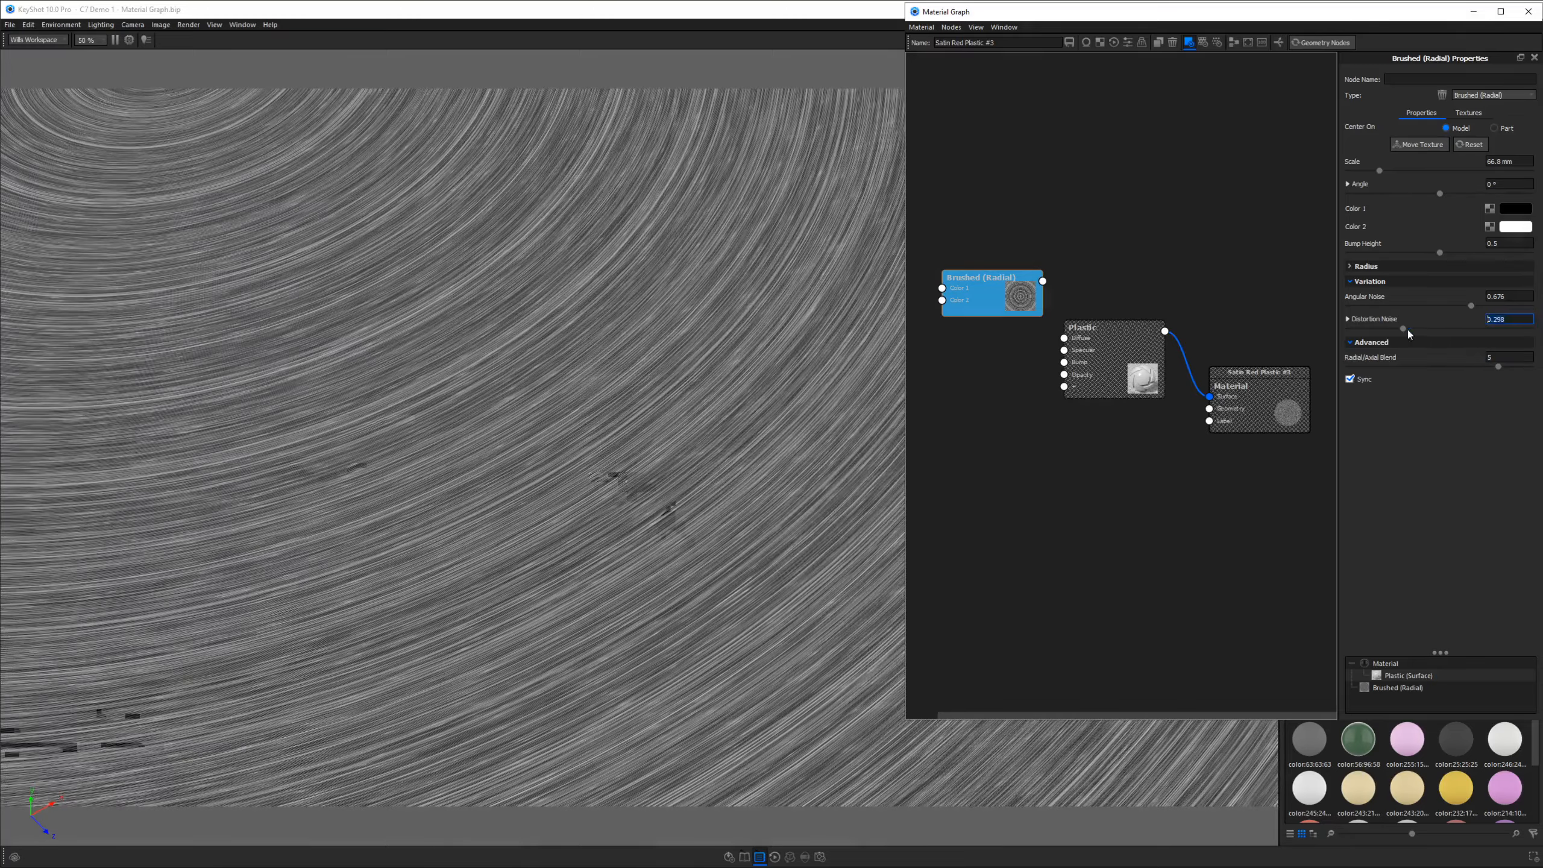
{"action": "mouse_move", "coordinate": [1404, 330]}
{"action": "left_mouse_down"}
{"action": "mouse_move", "coordinate": [1364, 332]}
{"action": "mouse_move", "coordinate": [1470, 329]}
{"action": "left_mouse_up"}
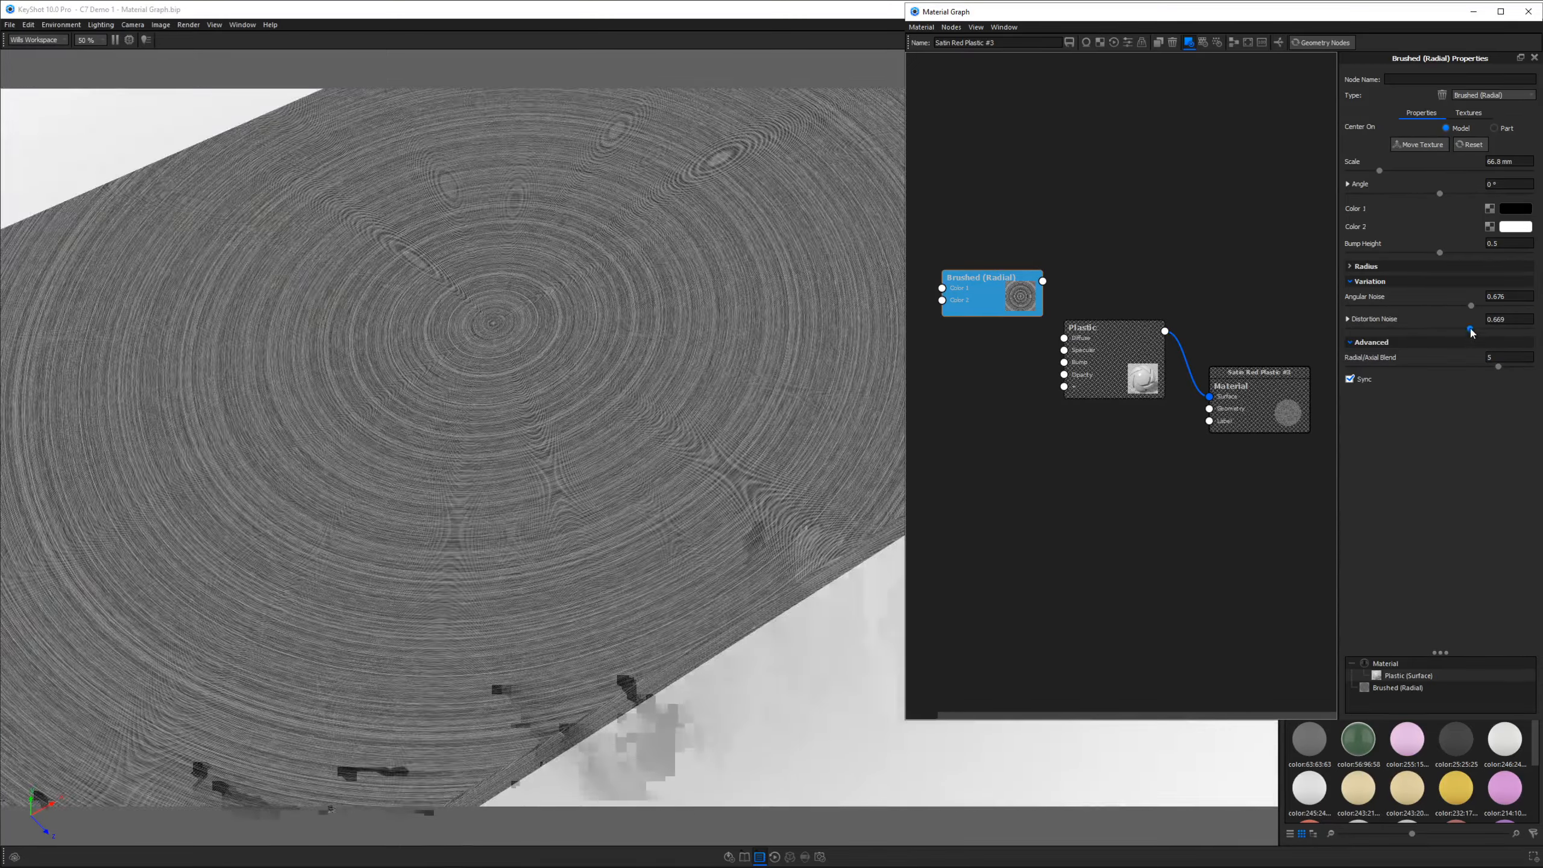
{"action": "left_click_drag", "start_coordinate": [1471, 332], "coordinate": [1379, 333]}
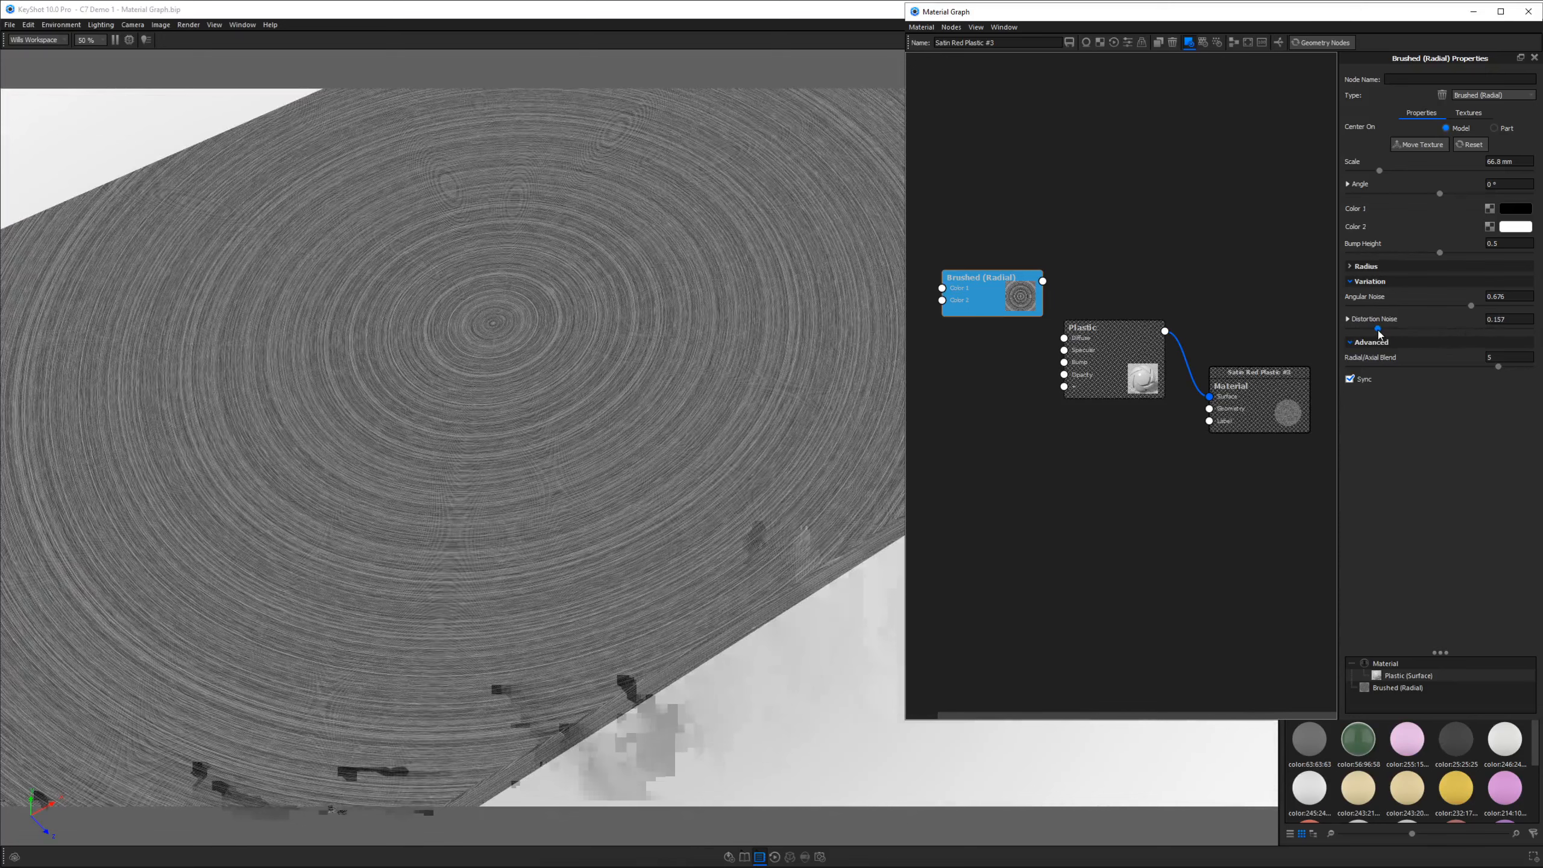
Step: Delete the Brushed (Radial) node and add a Camouflage texture beside the Plastic node
{"action": "key", "text": "Delete"}
{"action": "right_click", "coordinate": [991, 267]}
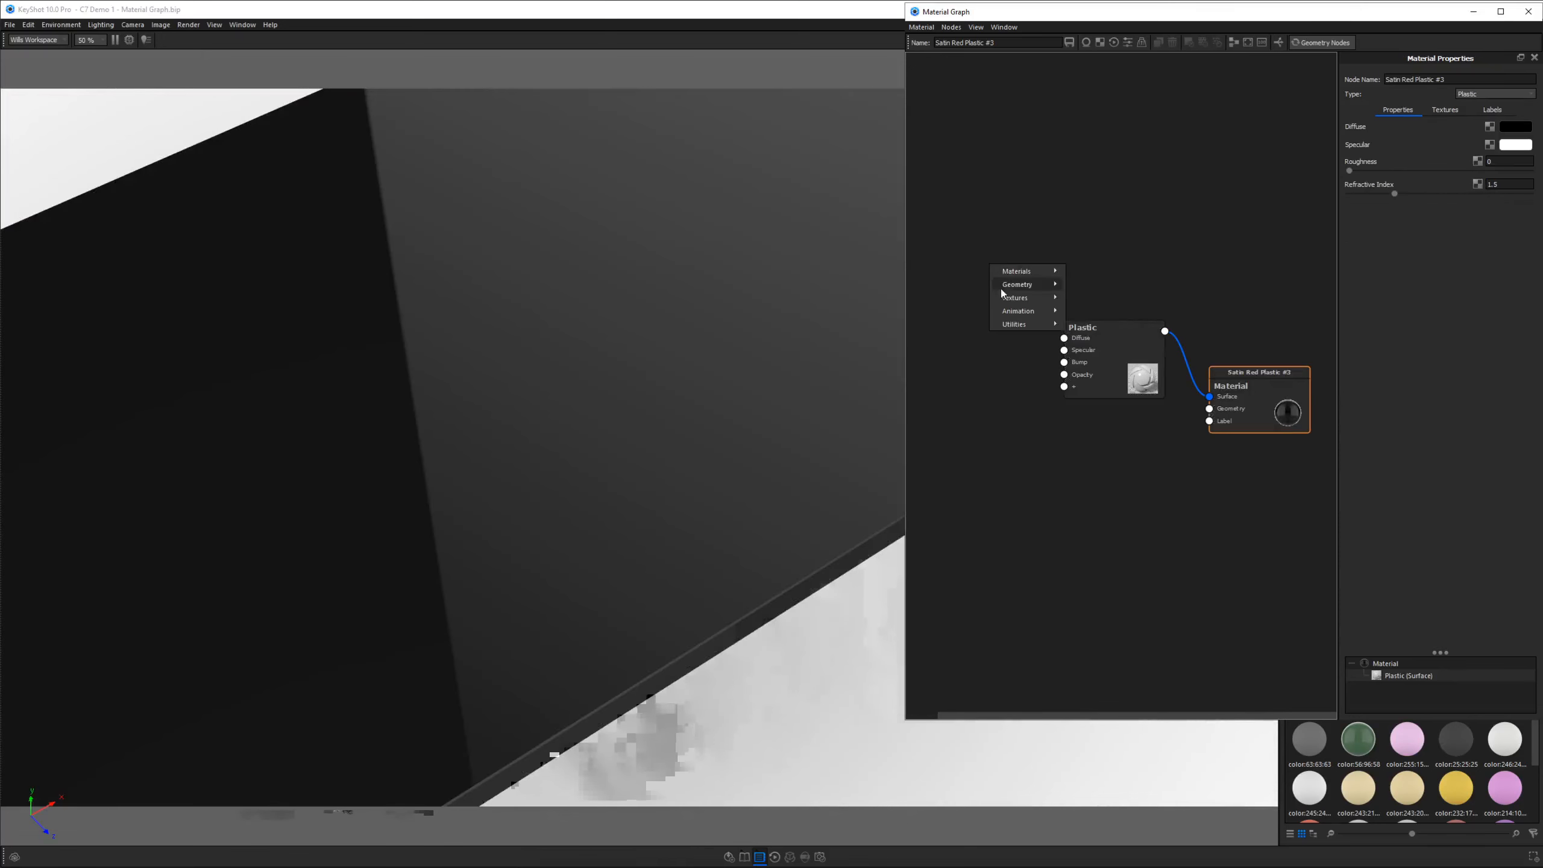
{"action": "mouse_move", "coordinate": [1003, 297]}
{"action": "left_click", "coordinate": [1098, 416]}
{"action": "left_click_drag", "start_coordinate": [1095, 274], "coordinate": [1046, 246]}
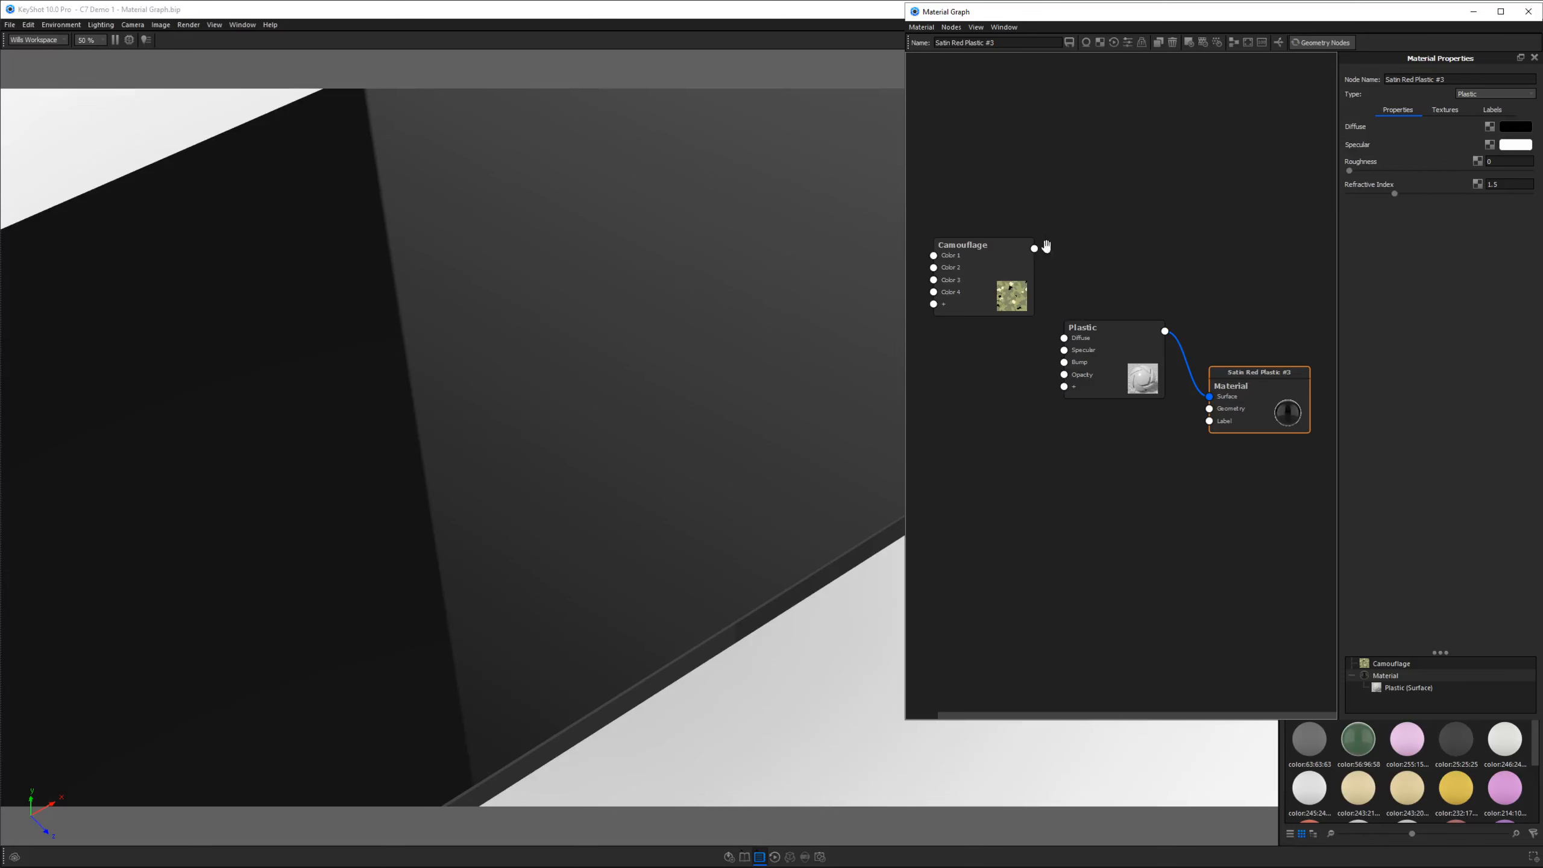
Step: Preview the Camouflage color on the slab, framing the whole slab, and open the texture's properties
{"action": "double_click", "coordinate": [995, 258]}
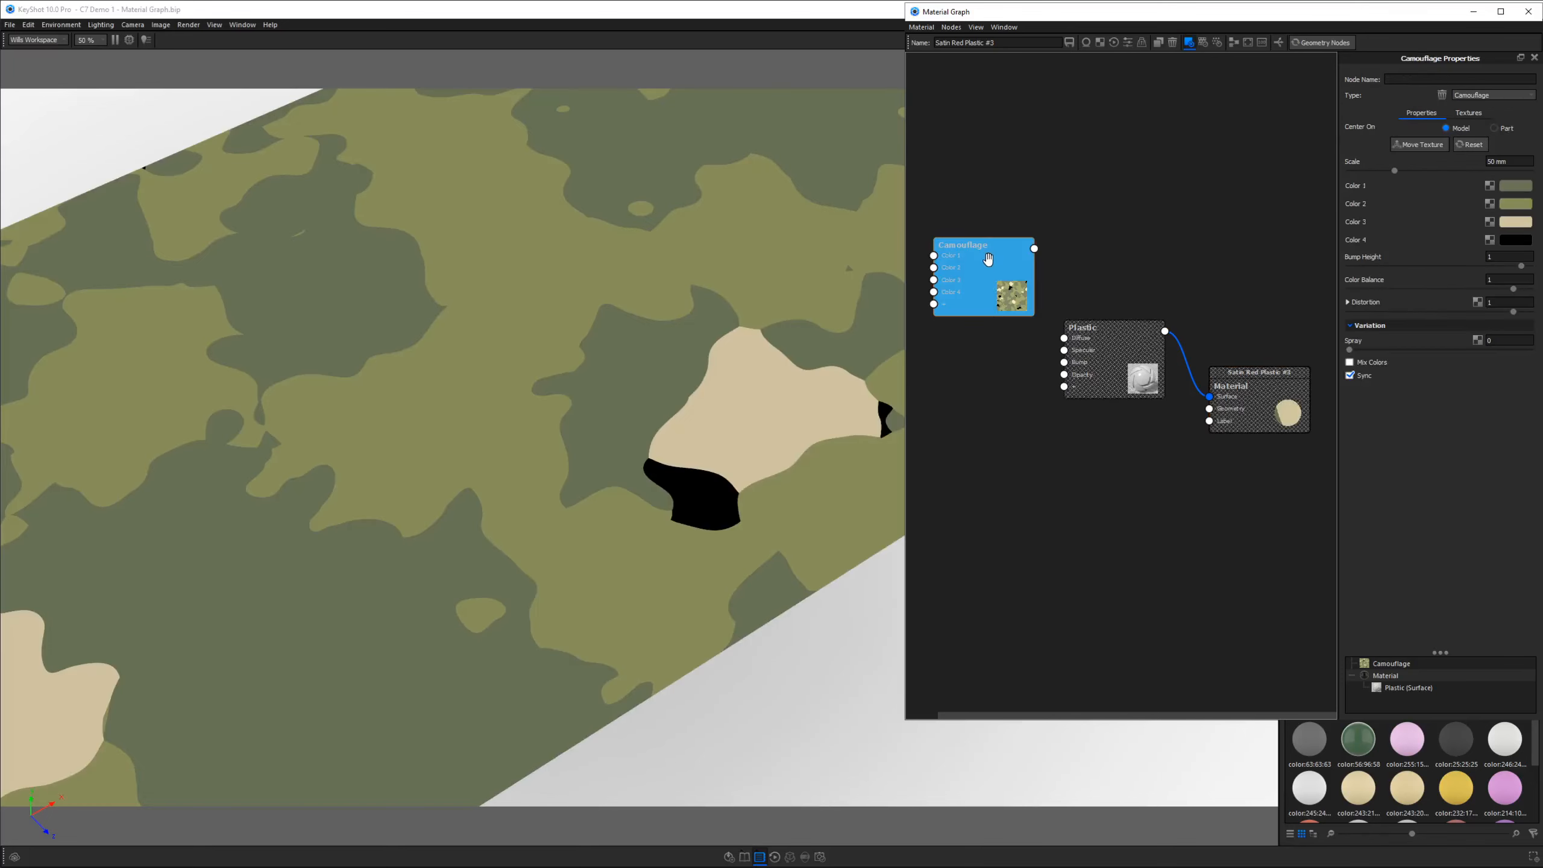
{"action": "scroll", "coordinate": [617, 313], "scroll_direction": "up", "scroll_amount": 4}
{"action": "scroll", "coordinate": [617, 313], "scroll_direction": "down", "scroll_amount": 8}
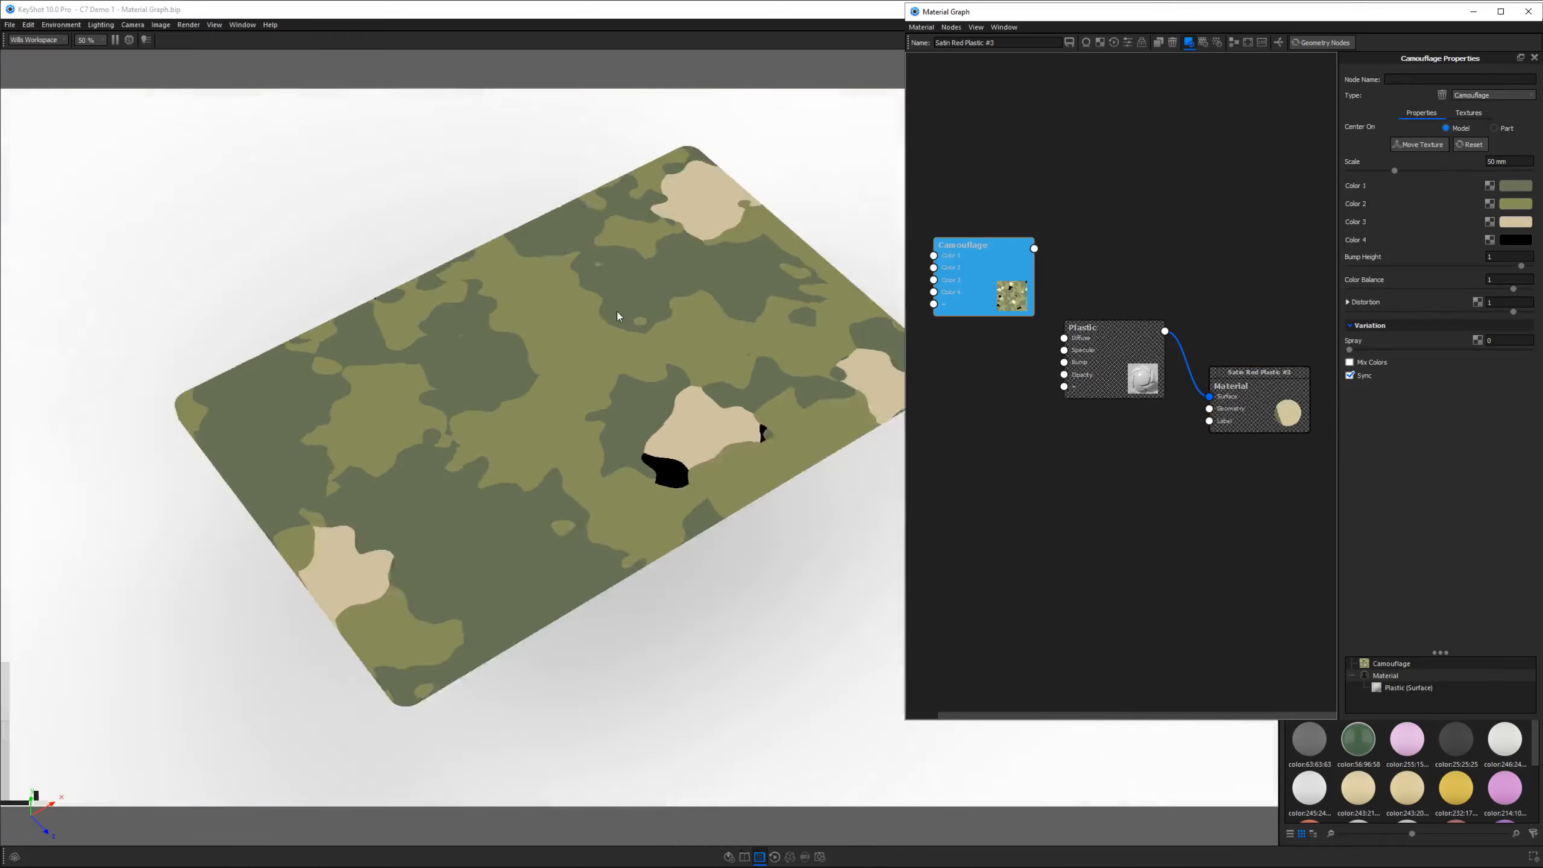
{"action": "scroll", "coordinate": [618, 313], "scroll_direction": "up", "scroll_amount": 2}
{"action": "scroll", "coordinate": [617, 317], "scroll_direction": "down", "scroll_amount": 1}
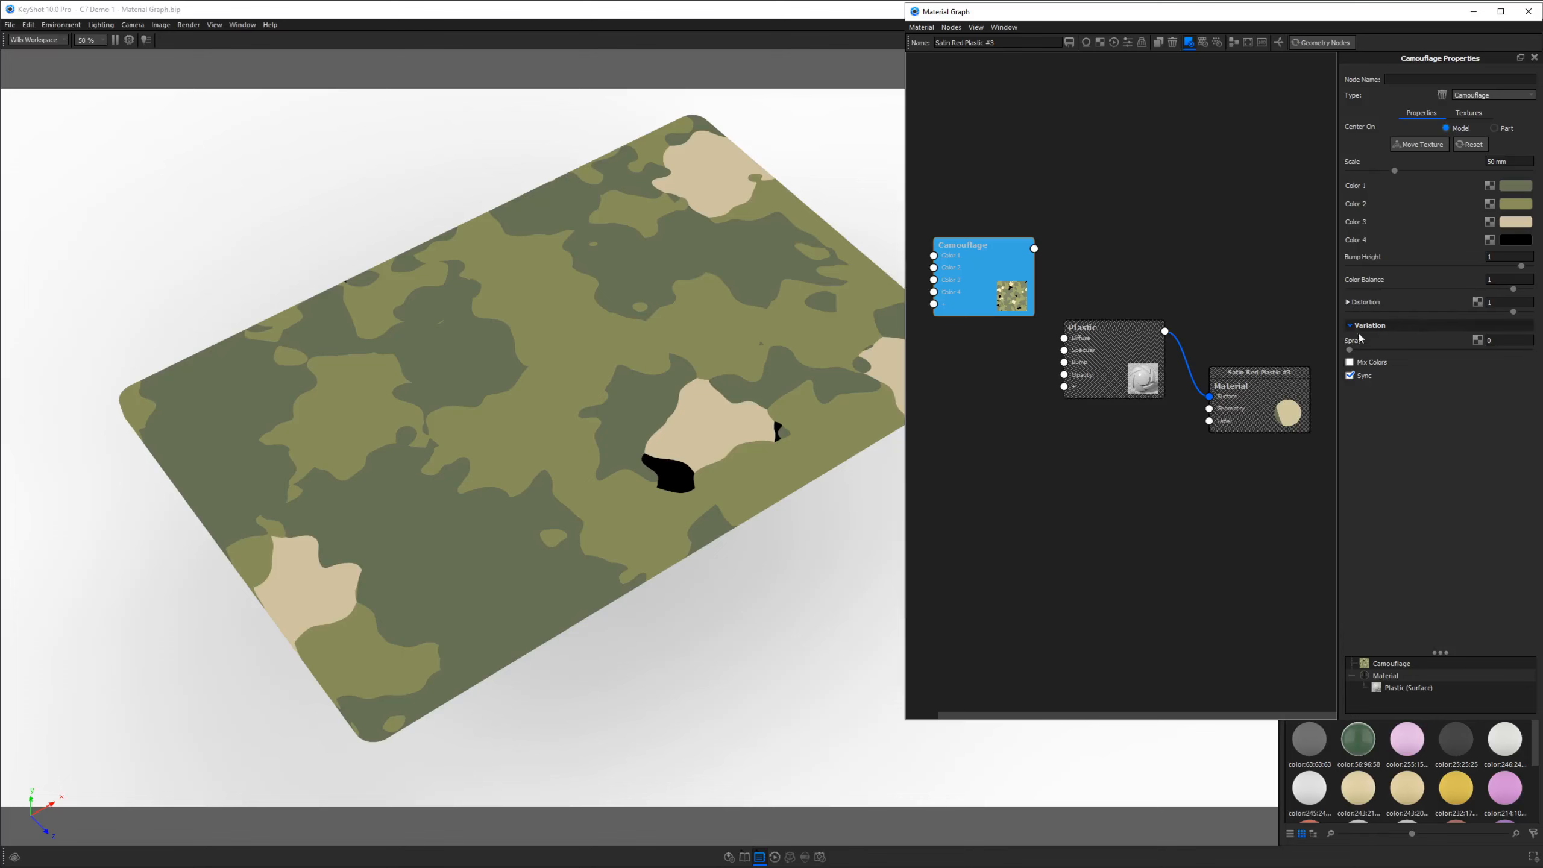
Step: Set the Camouflage Spray to 1, scale to 22.8 mm and Distortion to 1.026, and enable Mix Colors
{"action": "left_click_drag", "start_coordinate": [1349, 351], "coordinate": [1541, 363]}
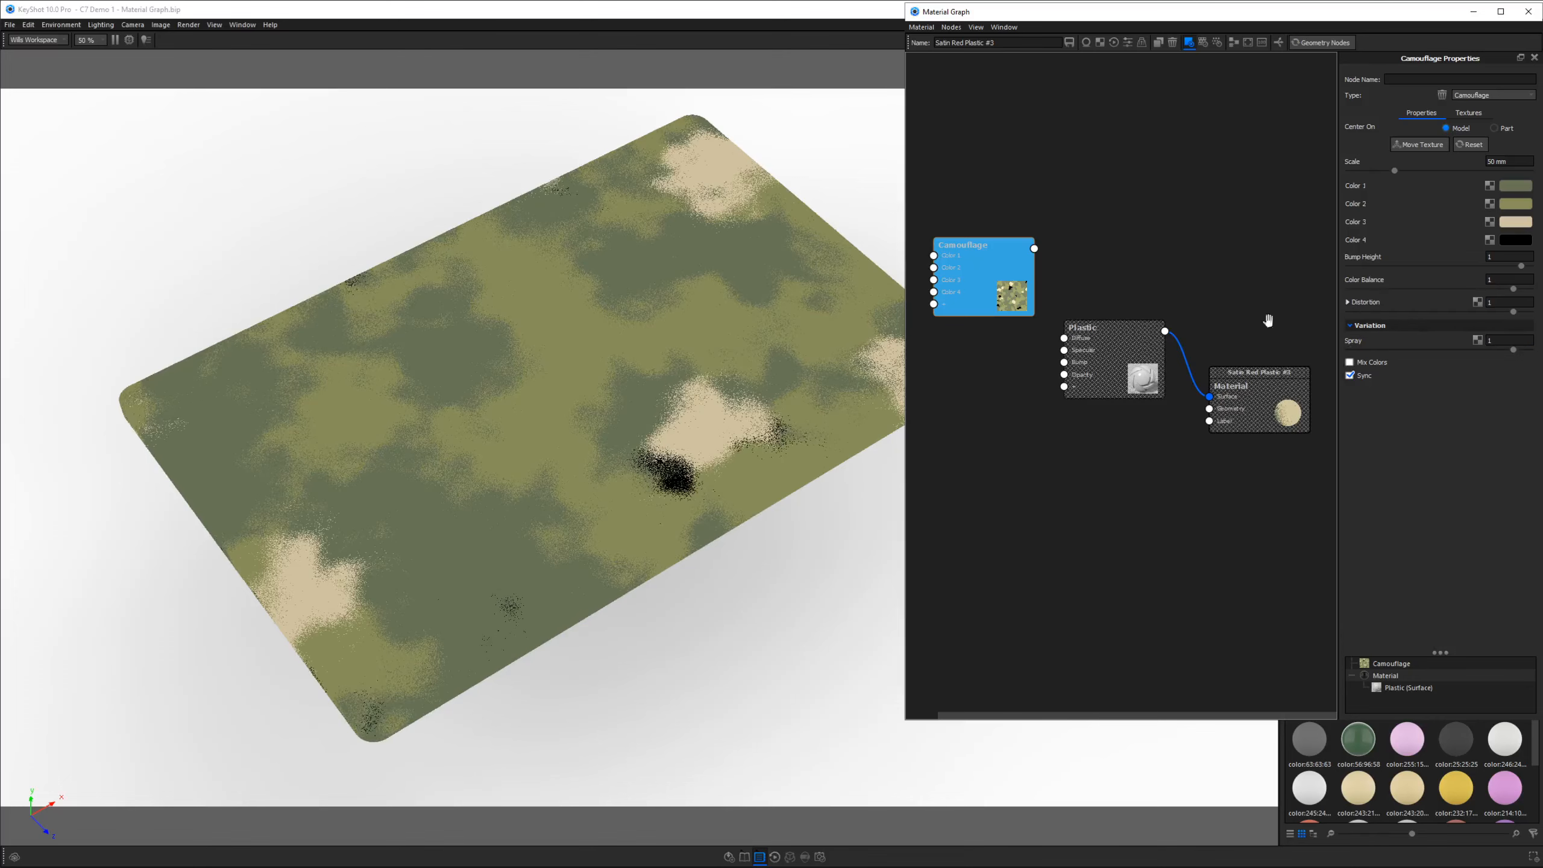
{"action": "left_click_drag", "start_coordinate": [1395, 170], "coordinate": [1371, 173]}
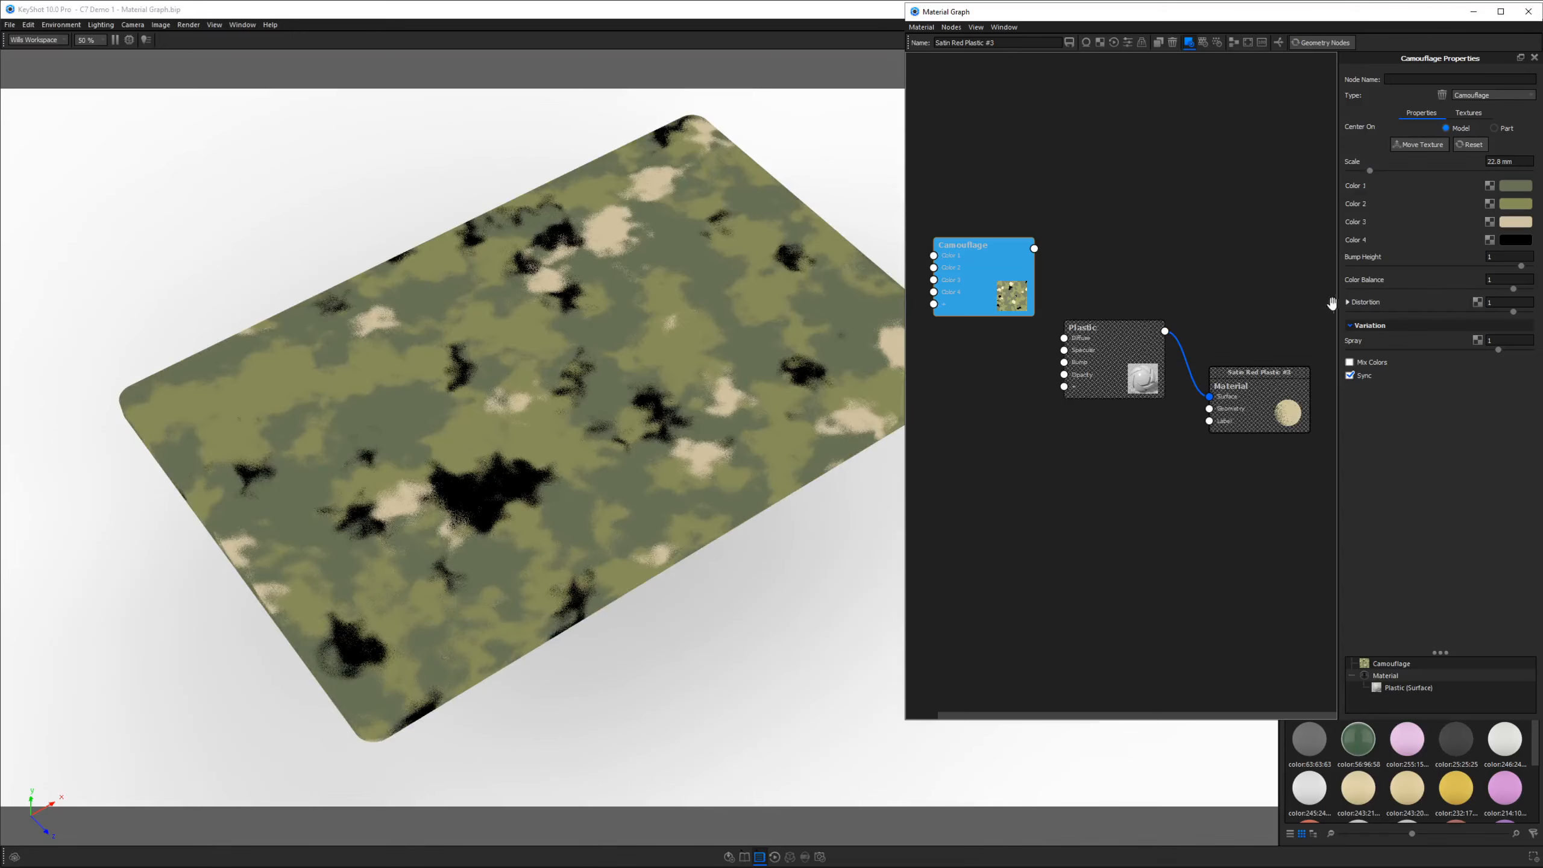
{"action": "left_click", "coordinate": [1348, 302]}
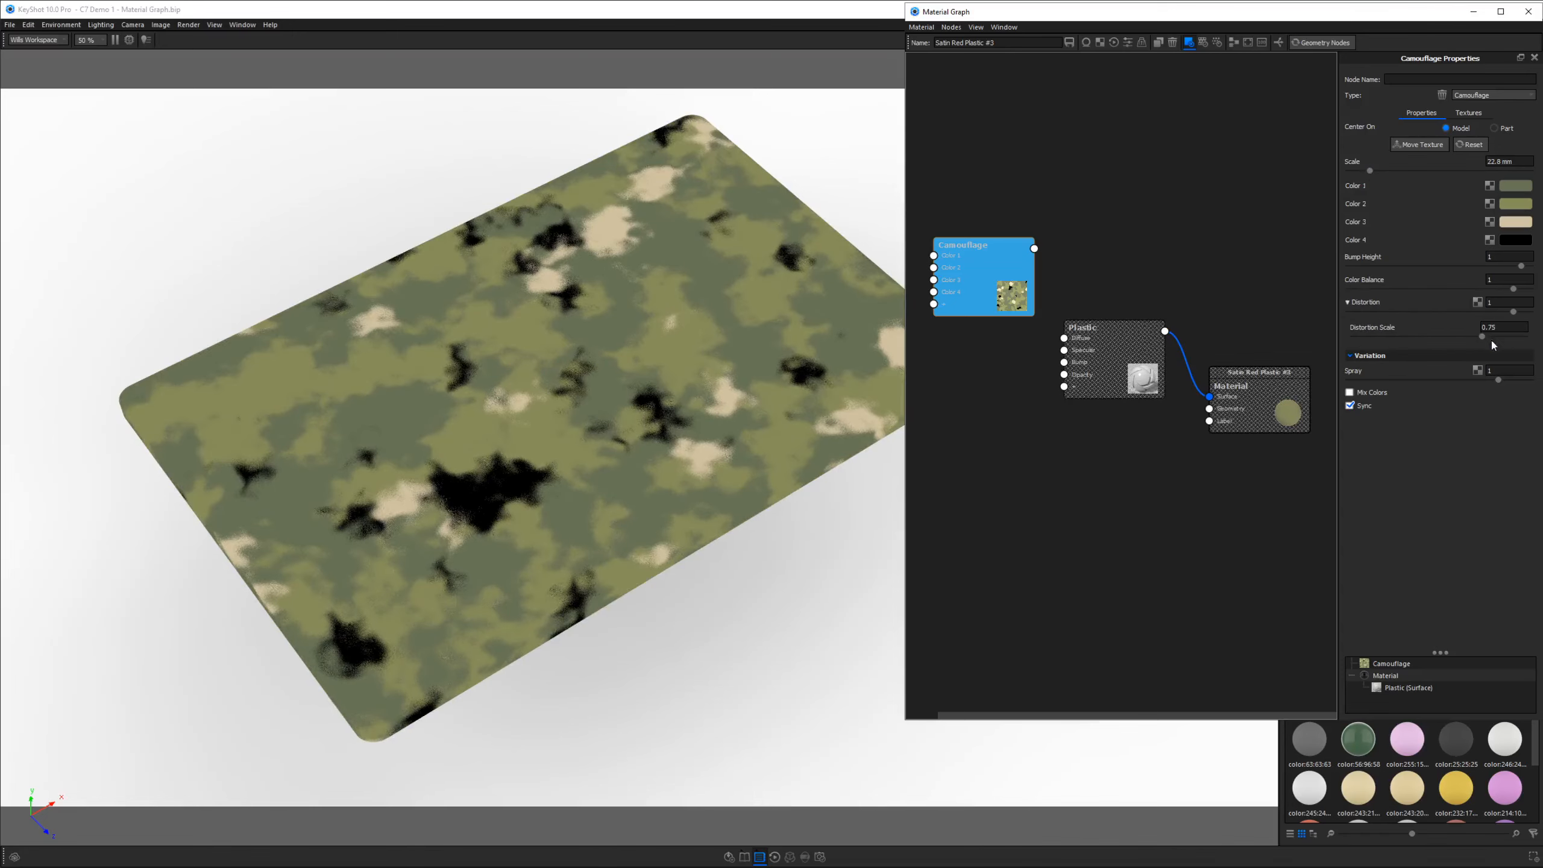
{"action": "mouse_move", "coordinate": [1513, 312]}
{"action": "left_mouse_down"}
{"action": "mouse_move", "coordinate": [1363, 313]}
{"action": "mouse_move", "coordinate": [1516, 313]}
{"action": "mouse_move", "coordinate": [1502, 312]}
{"action": "left_mouse_up"}
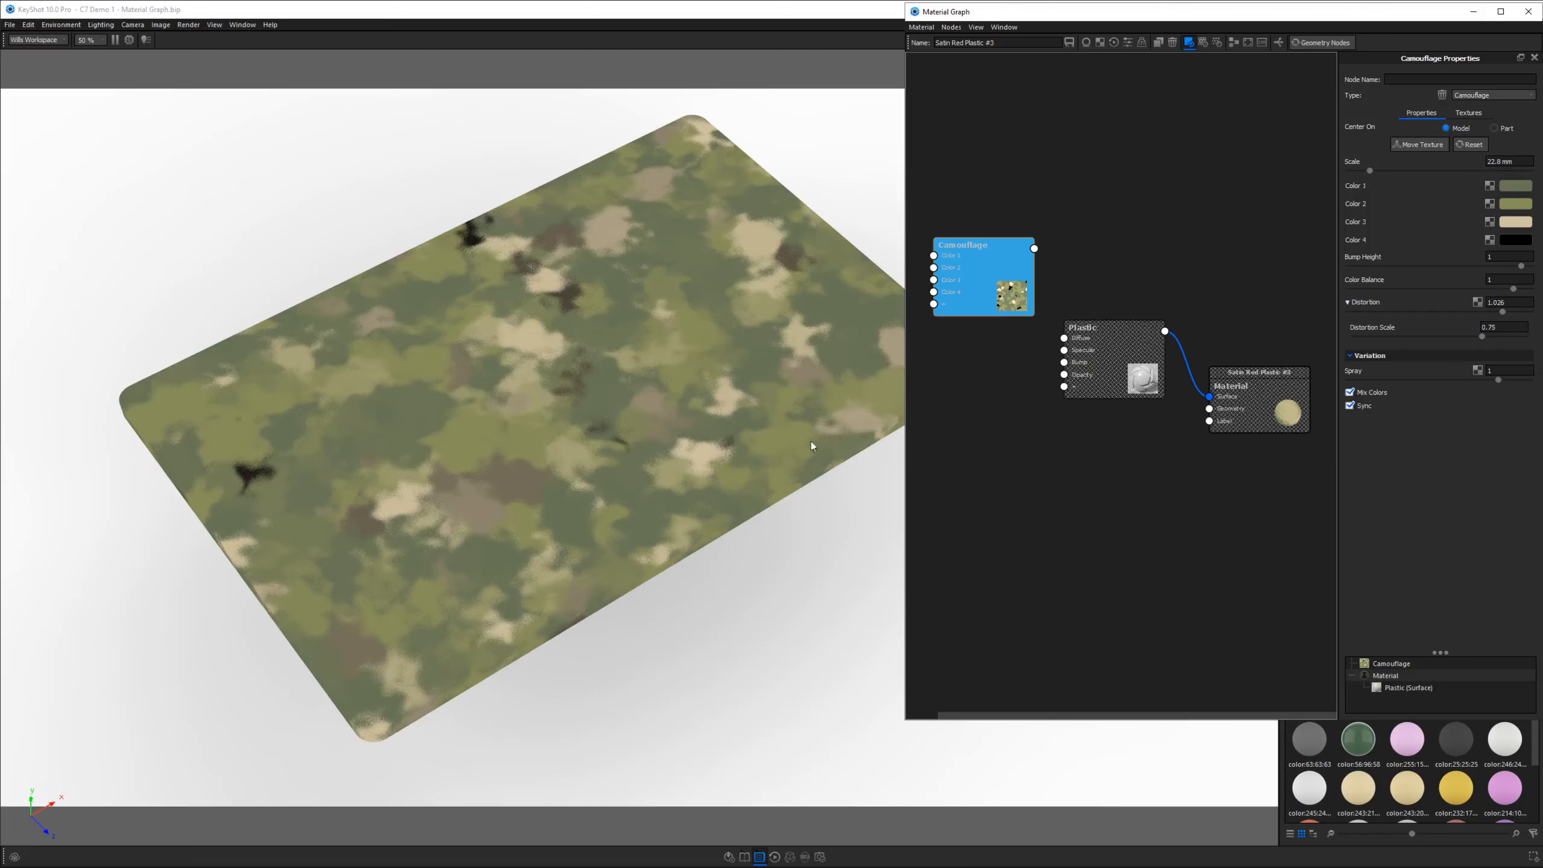
{"action": "left_click_drag", "start_coordinate": [1012, 269], "coordinate": [1028, 251]}
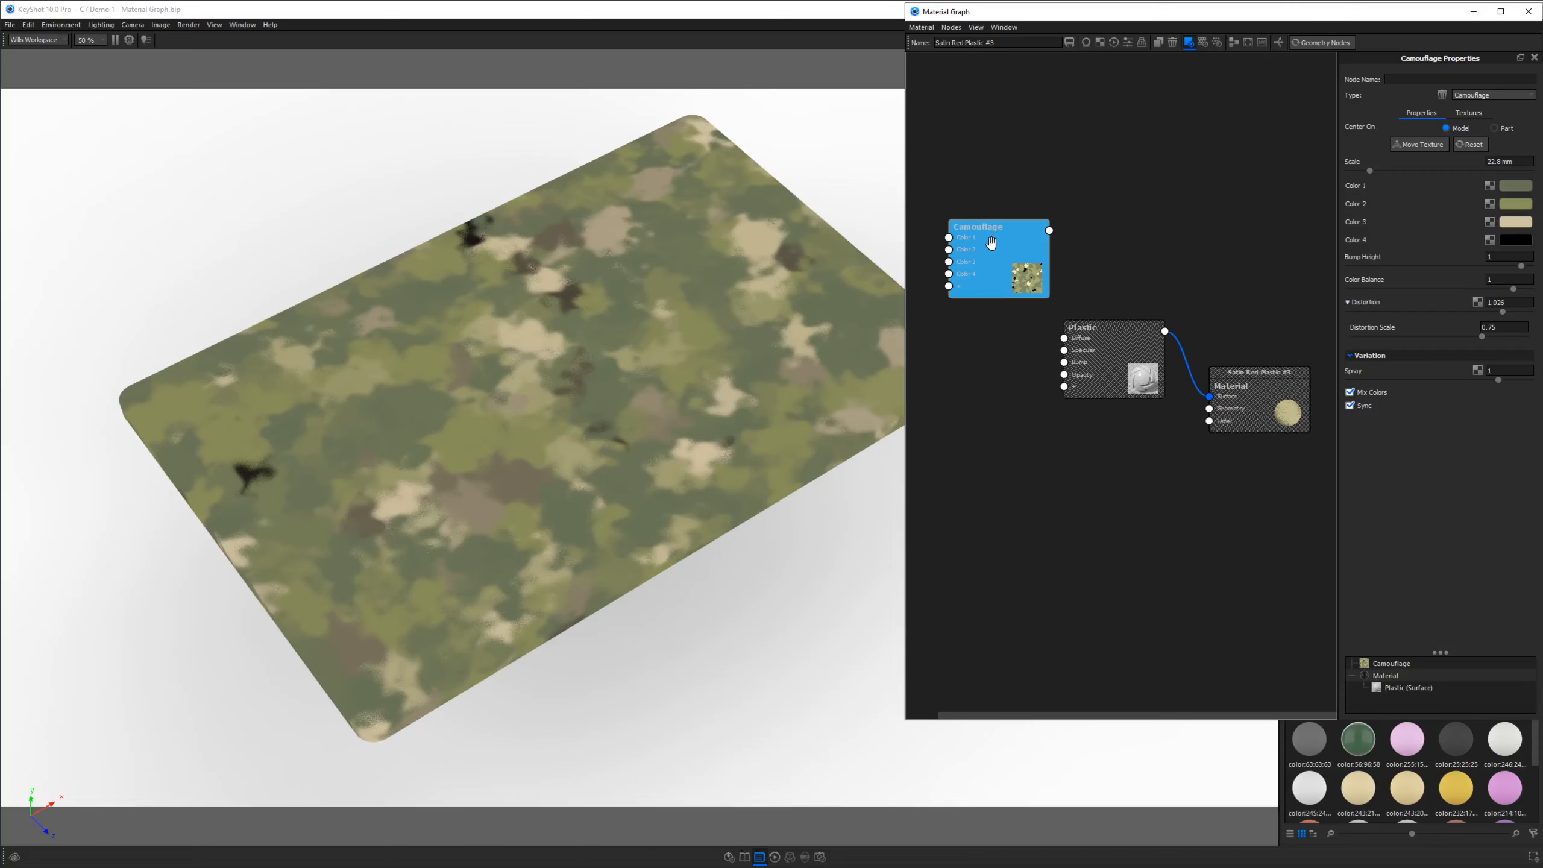
Step: Replace the Camouflage node with a Cellular texture beside the Plastic node and preview its pattern up close on the slab
{"action": "key", "text": "Delete"}
{"action": "right_click", "coordinate": [989, 199]}
{"action": "mouse_move", "coordinate": [1013, 231]}
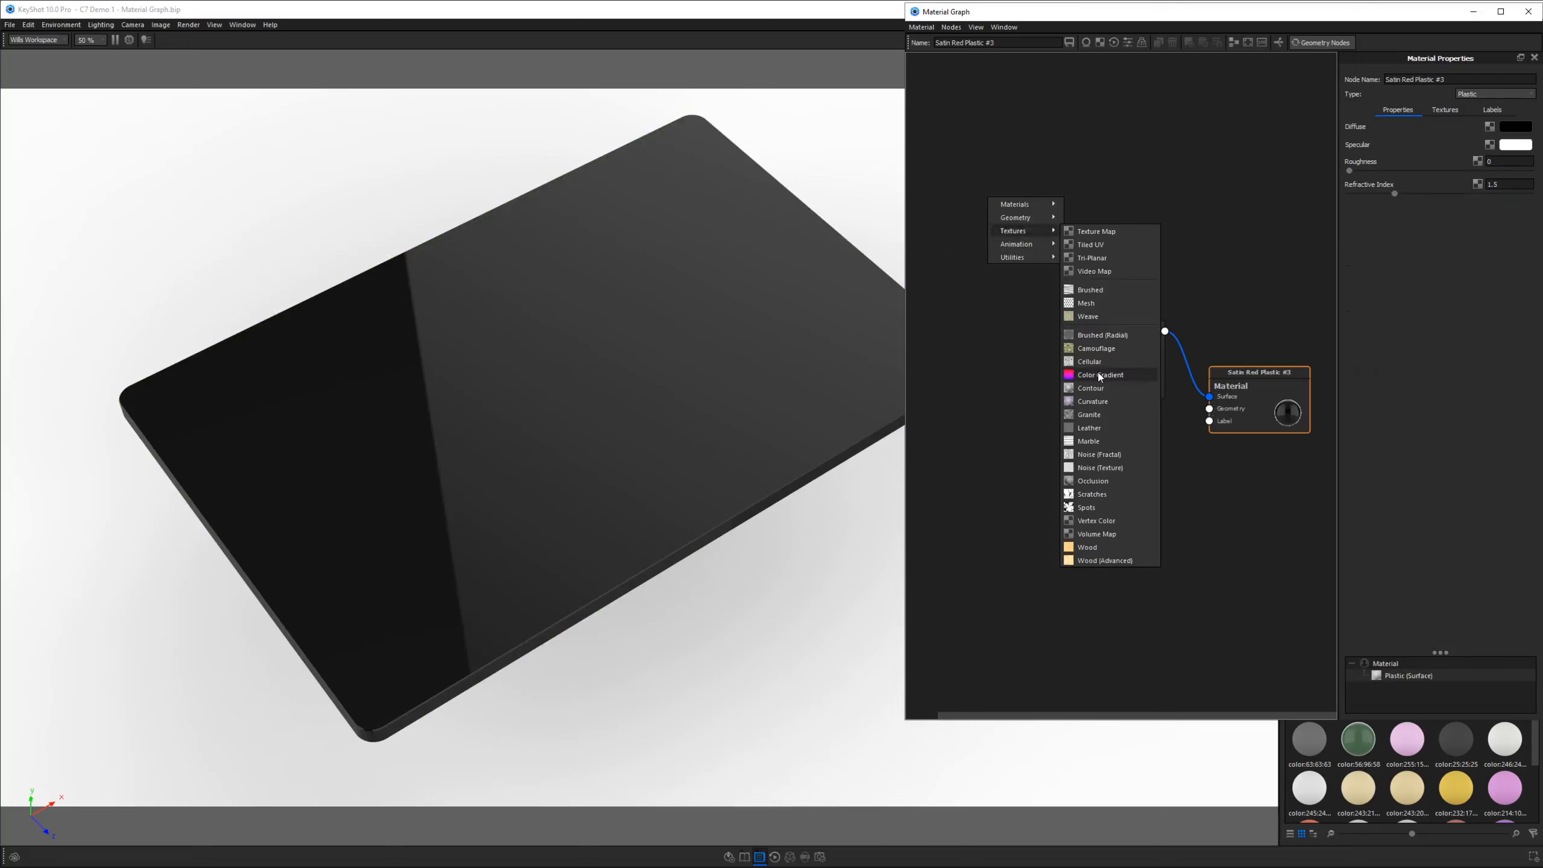
{"action": "left_click", "coordinate": [1090, 361]}
{"action": "left_click_drag", "start_coordinate": [1049, 242], "coordinate": [1012, 308]}
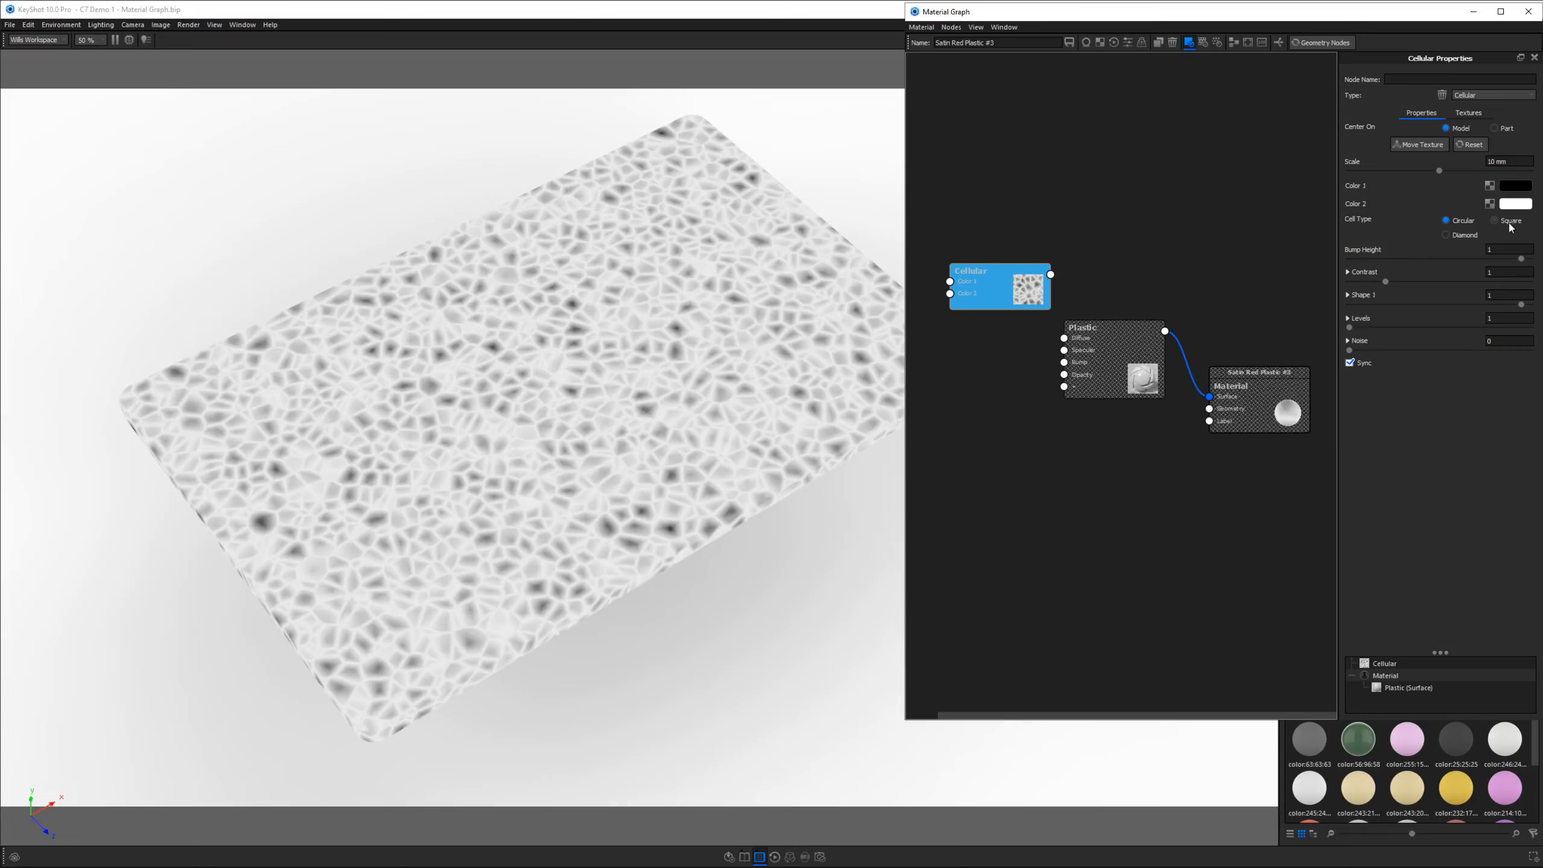
{"action": "scroll", "coordinate": [681, 359], "scroll_direction": "up", "scroll_amount": 5}
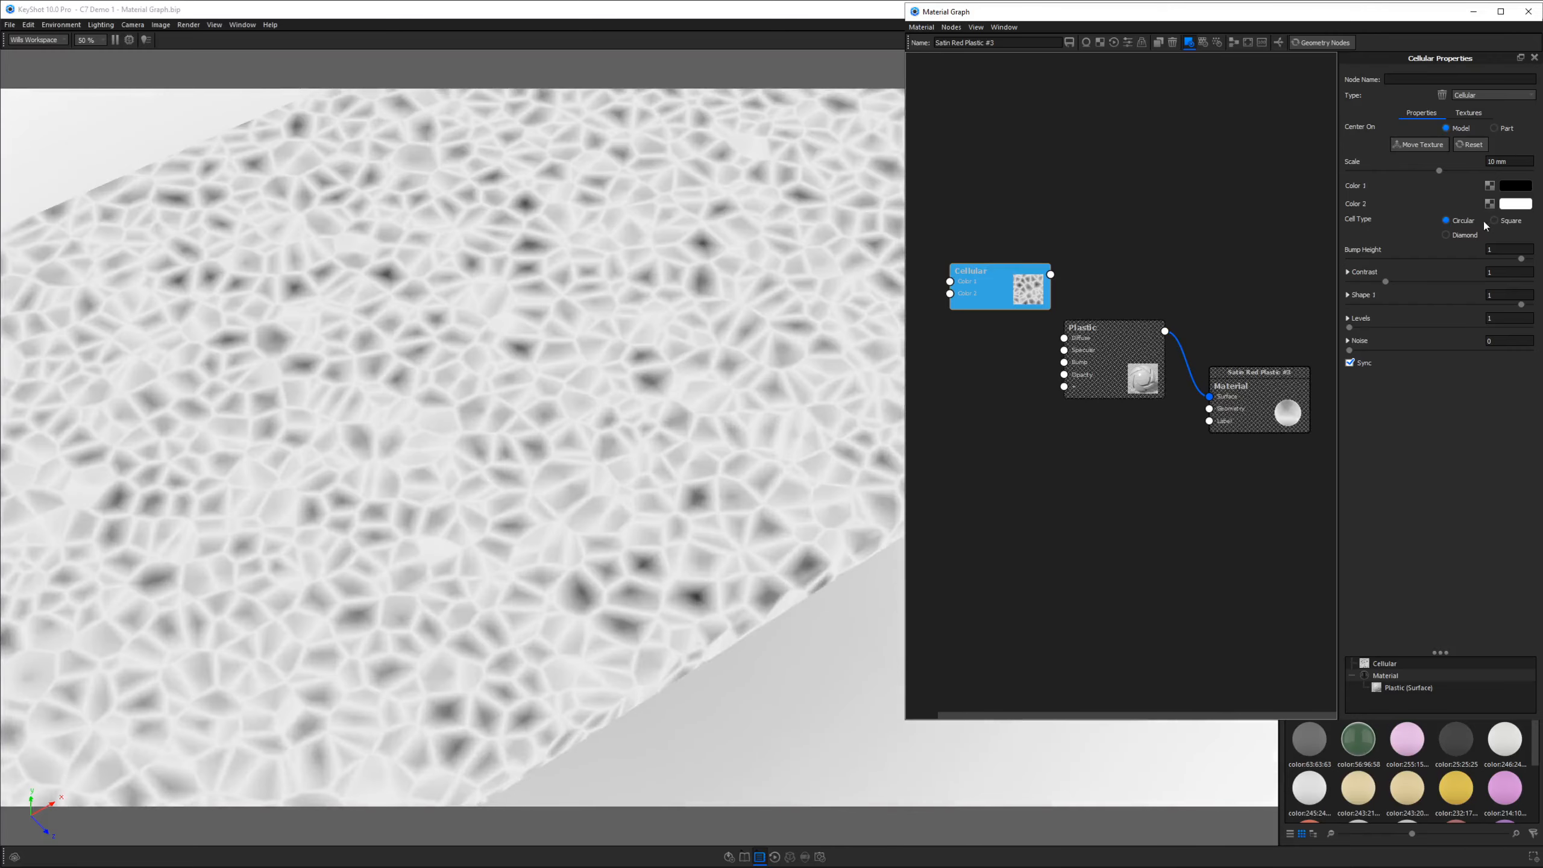
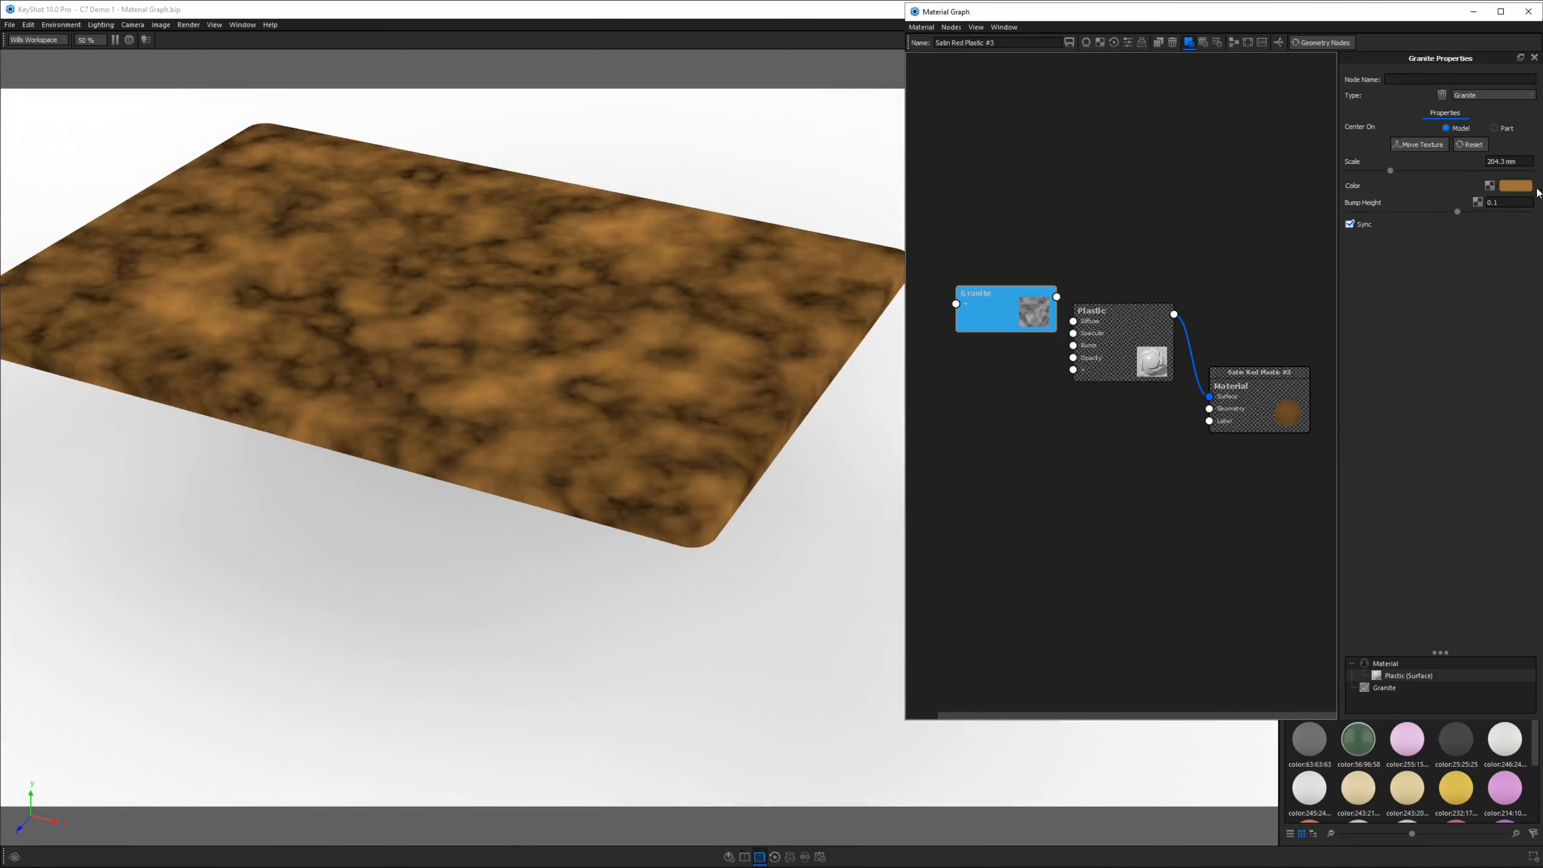
Step: Change the Granite texture's color to pure white
{"action": "left_click", "coordinate": [1516, 185]}
{"action": "left_click", "coordinate": [1257, 308]}
{"action": "left_click_drag", "start_coordinate": [1246, 308], "coordinate": [1127, 301]}
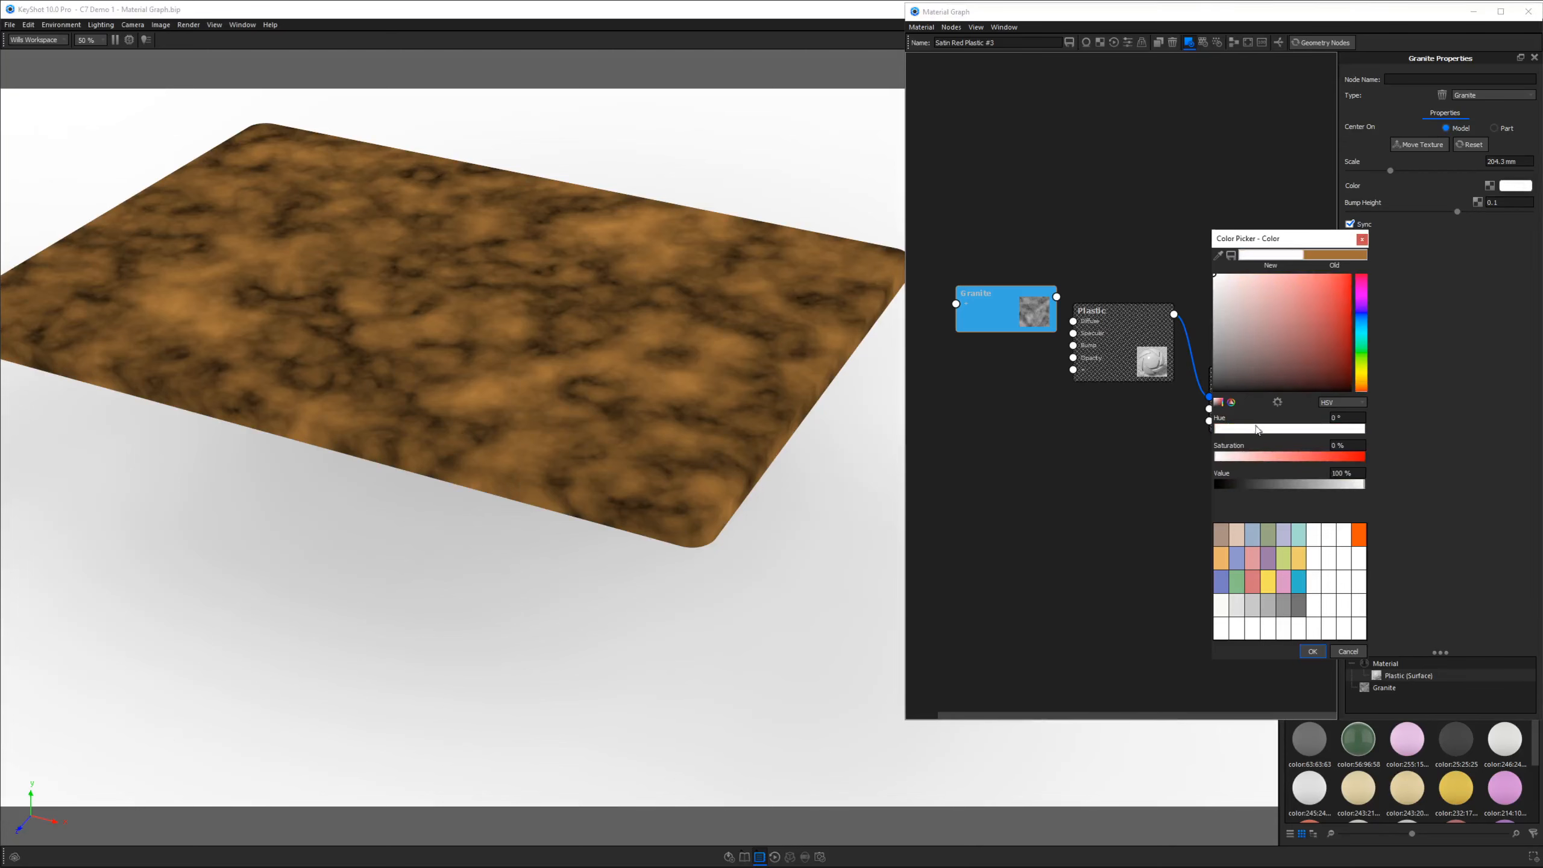
{"action": "left_click", "coordinate": [1310, 651]}
Step: Connect the Granite texture to the Plastic node's Roughness input, inspect the slab, and space the Granite node farther from Plastic
{"action": "left_click_drag", "start_coordinate": [675, 362], "coordinate": [565, 407]}
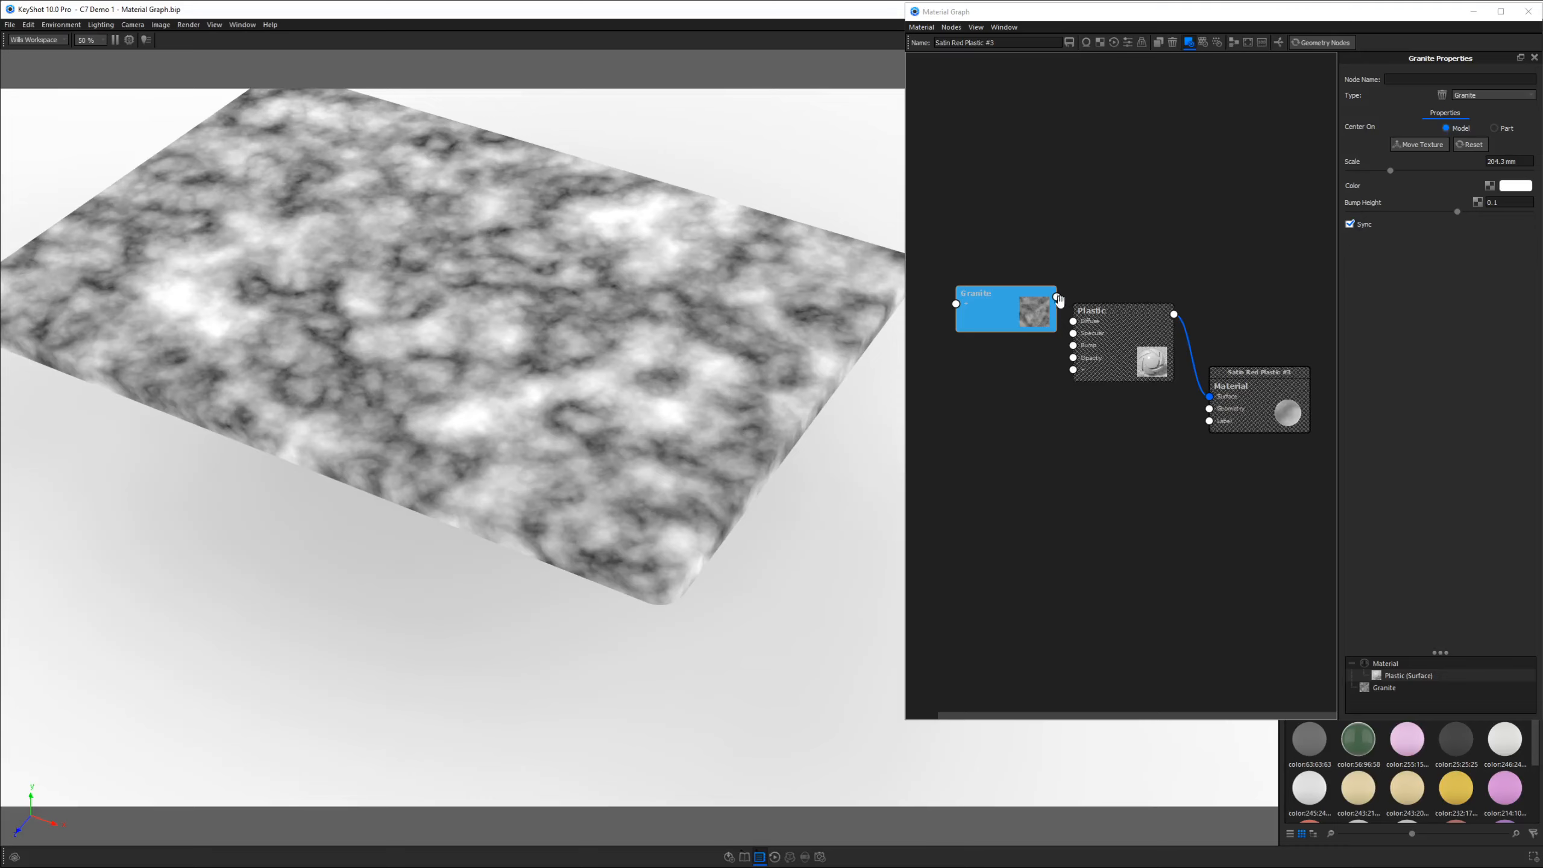
{"action": "left_click_drag", "start_coordinate": [1057, 297], "coordinate": [1088, 355]}
{"action": "left_click", "coordinate": [1120, 389]}
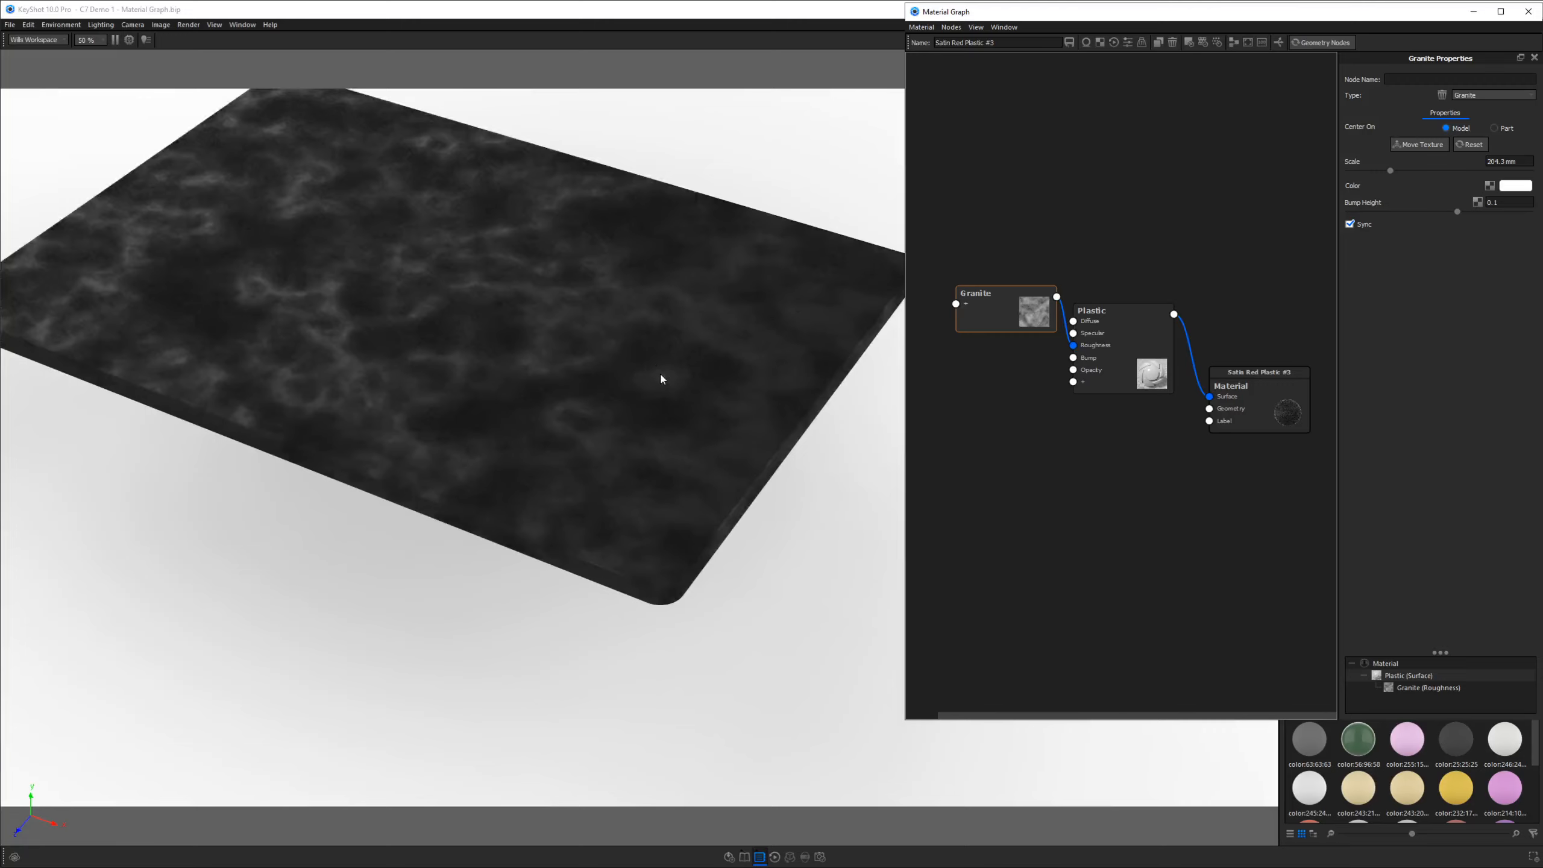
{"action": "left_click_drag", "start_coordinate": [563, 342], "coordinate": [551, 330]}
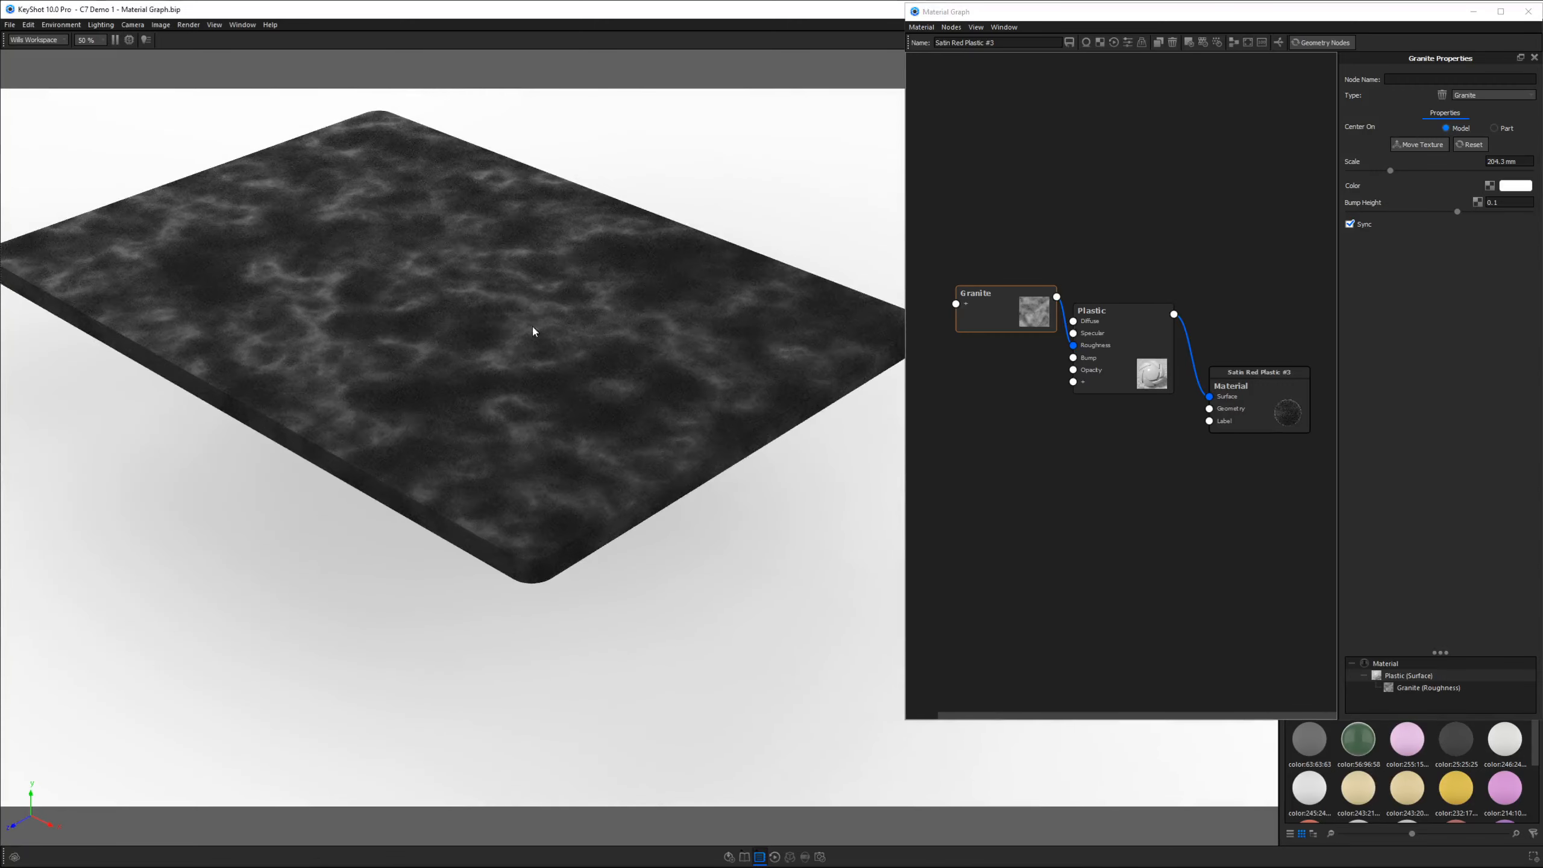
{"action": "left_click", "coordinate": [1001, 314]}
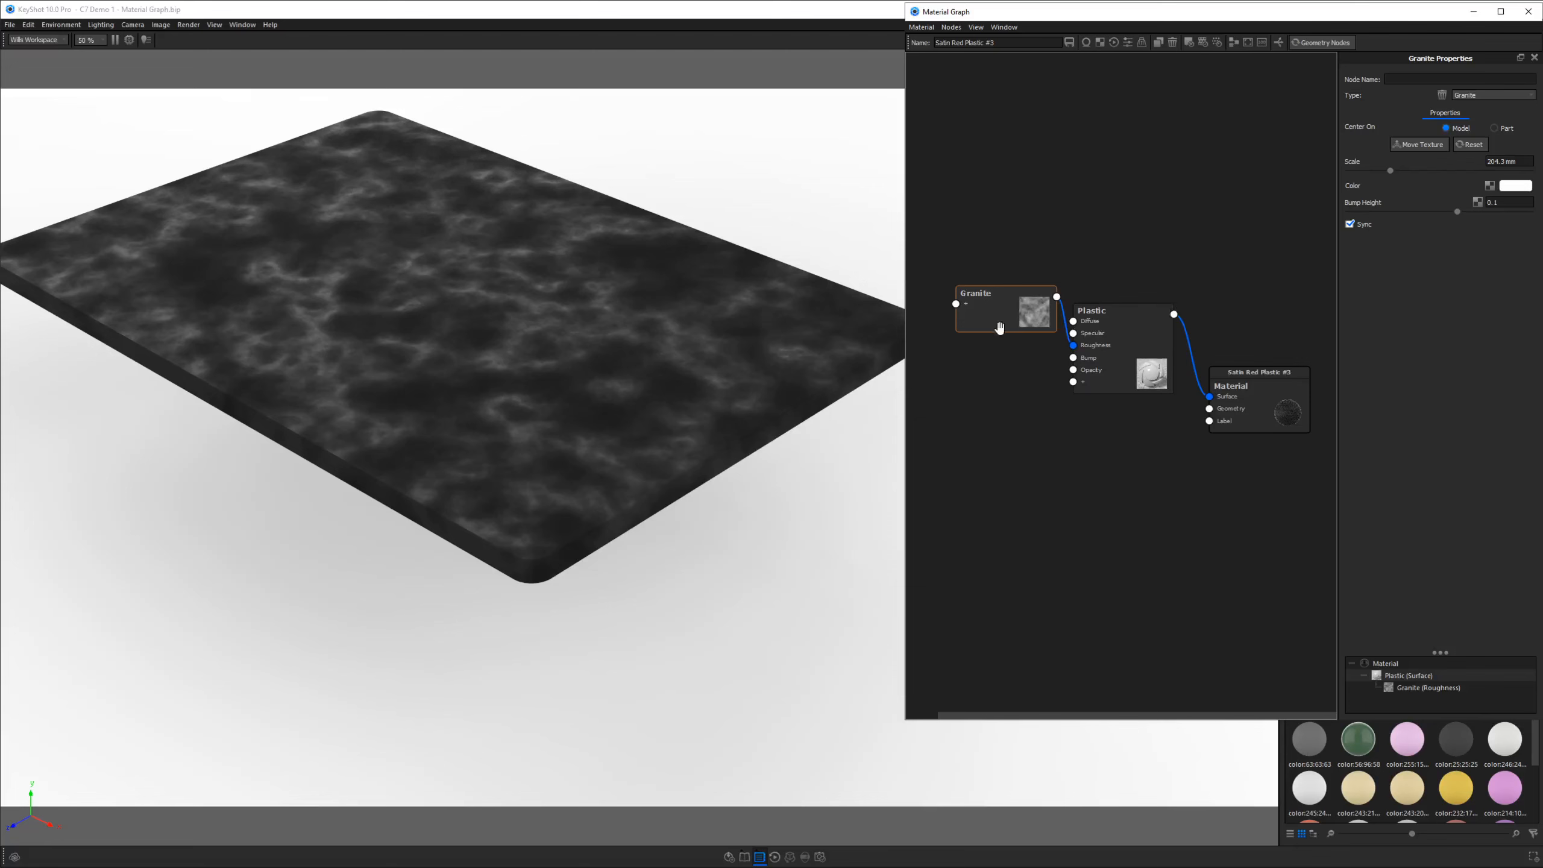
{"action": "left_click_drag", "start_coordinate": [999, 328], "coordinate": [976, 333]}
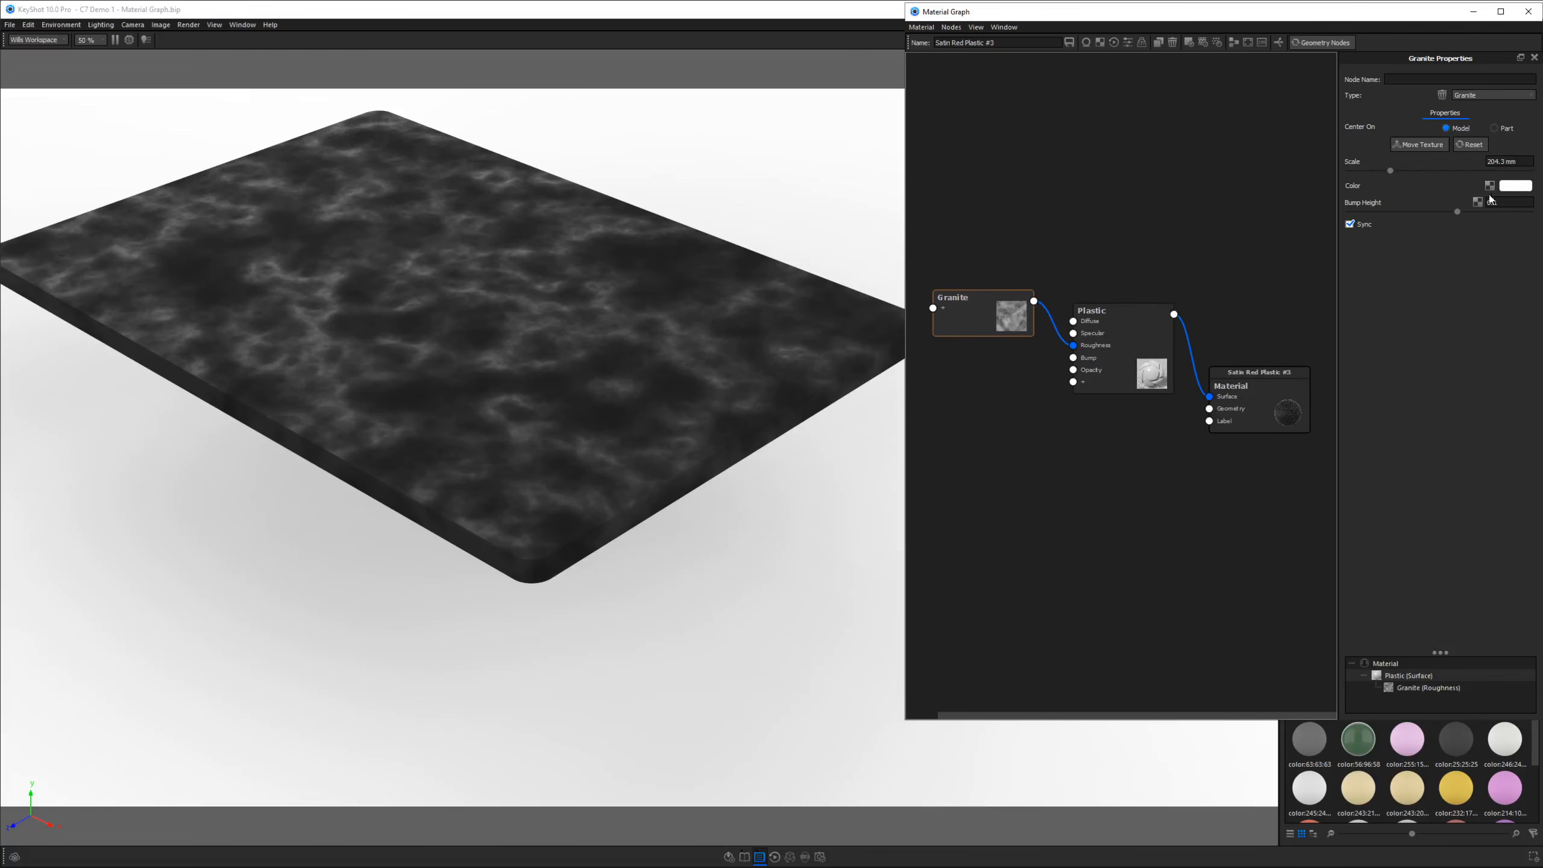
Step: Adjust the Granite texture's color and inspect its roughness effect on the slab from different angles
{"action": "left_click", "coordinate": [1512, 188]}
{"action": "mouse_move", "coordinate": [1223, 327]}
{"action": "left_mouse_down"}
{"action": "mouse_move", "coordinate": [1189, 334]}
{"action": "mouse_move", "coordinate": [1176, 383]}
{"action": "left_mouse_up"}
{"action": "left_click_drag", "start_coordinate": [705, 399], "coordinate": [701, 305]}
{"action": "left_click_drag", "start_coordinate": [717, 365], "coordinate": [754, 358]}
Step: Replace the Granite node with a Leather texture beside the Plastic node and preview its color on the slab
{"action": "right_click", "coordinate": [972, 307]}
{"action": "left_click", "coordinate": [1027, 320]}
{"action": "right_click", "coordinate": [990, 221]}
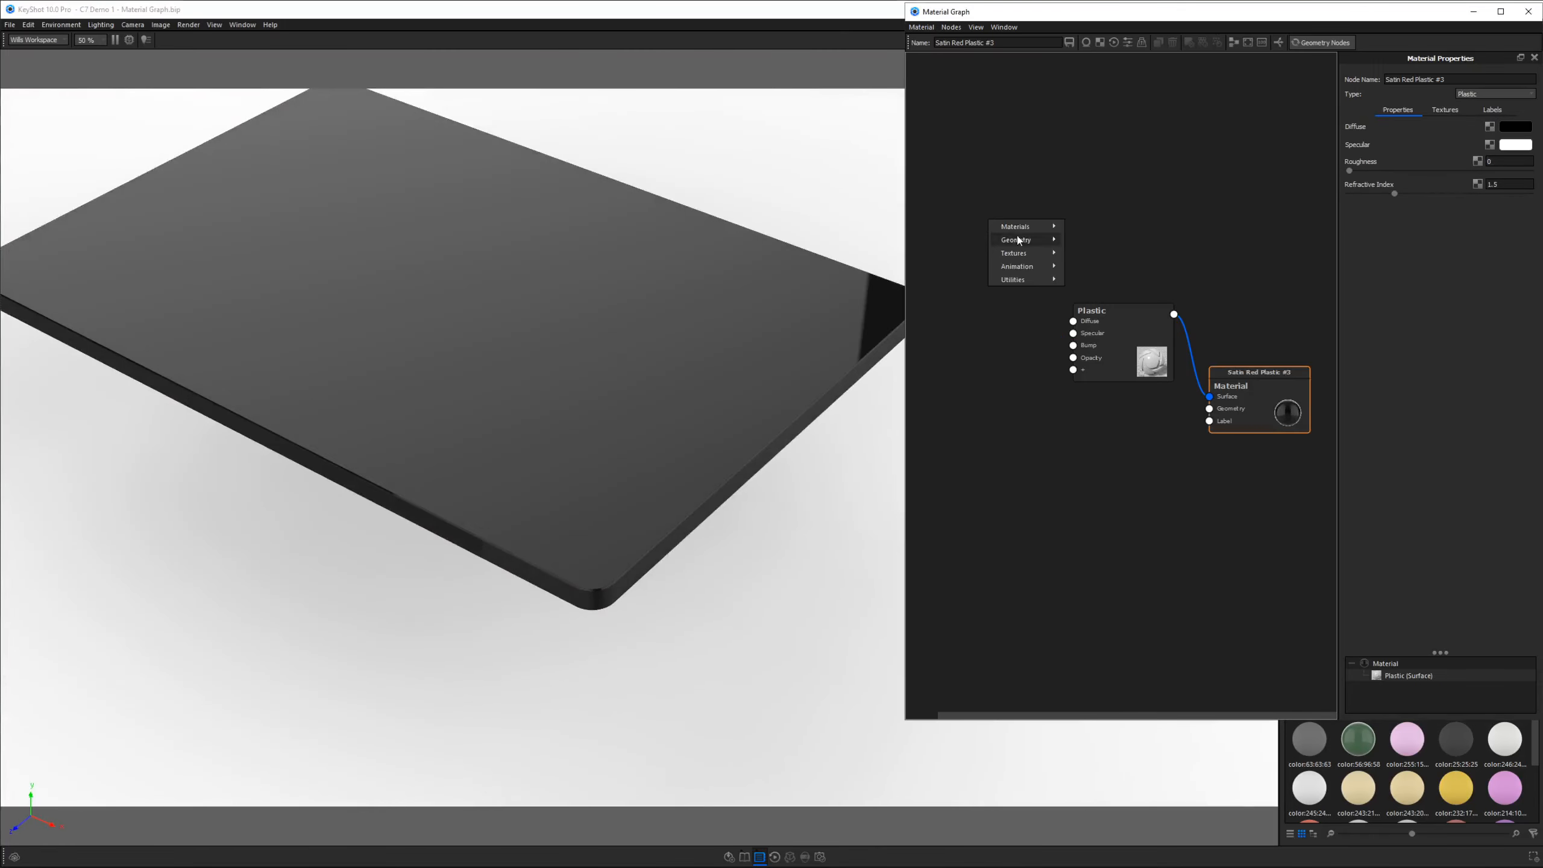
{"action": "mouse_move", "coordinate": [1021, 252]}
{"action": "left_click", "coordinate": [1114, 449]}
{"action": "left_click_drag", "start_coordinate": [1048, 238], "coordinate": [1037, 318]}
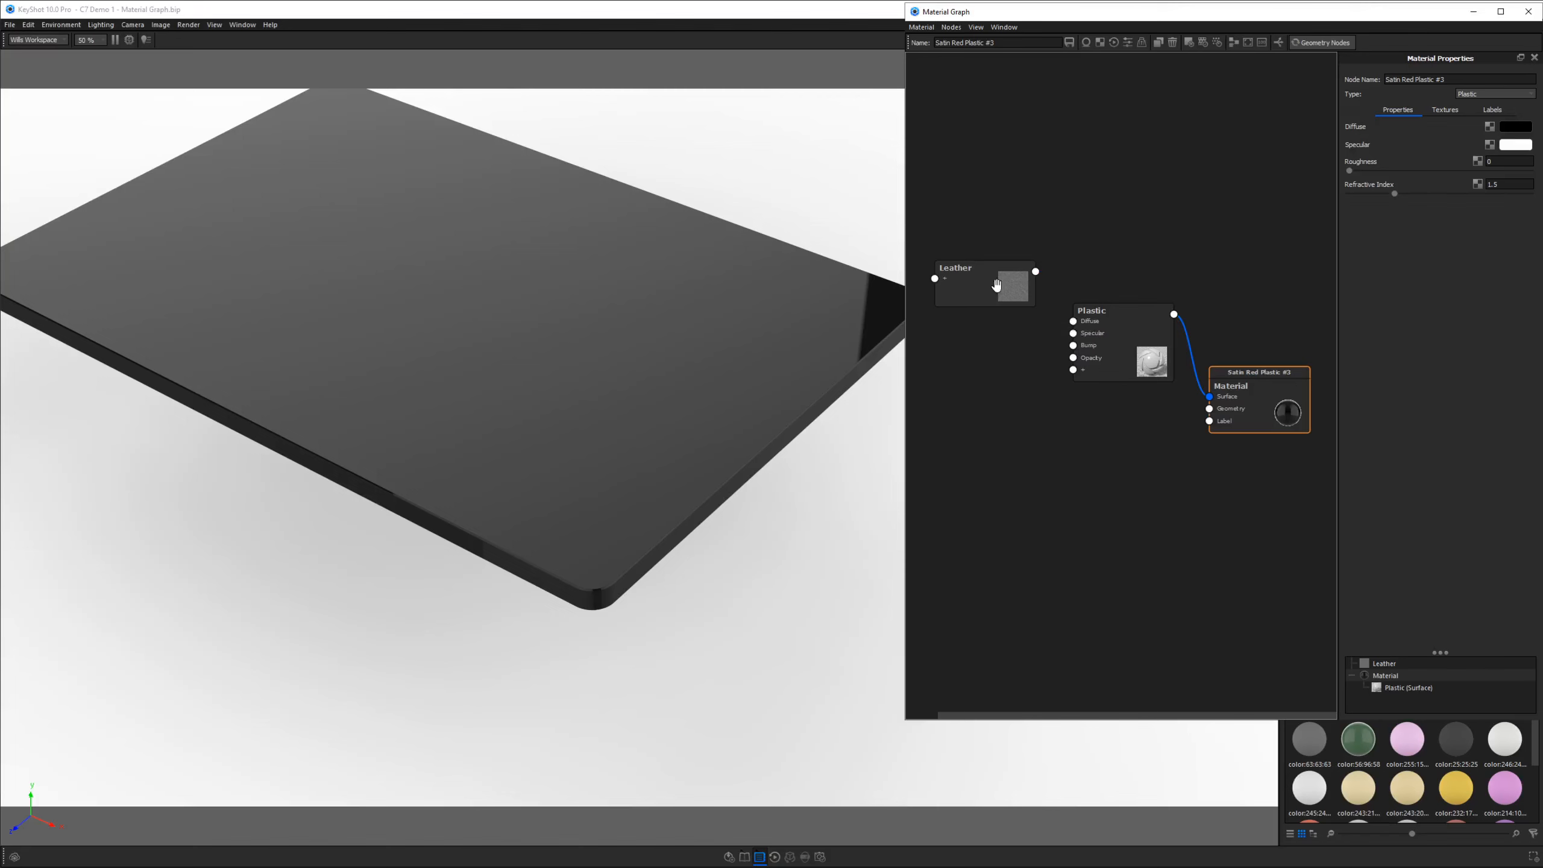
{"action": "left_click", "coordinate": [996, 284]}
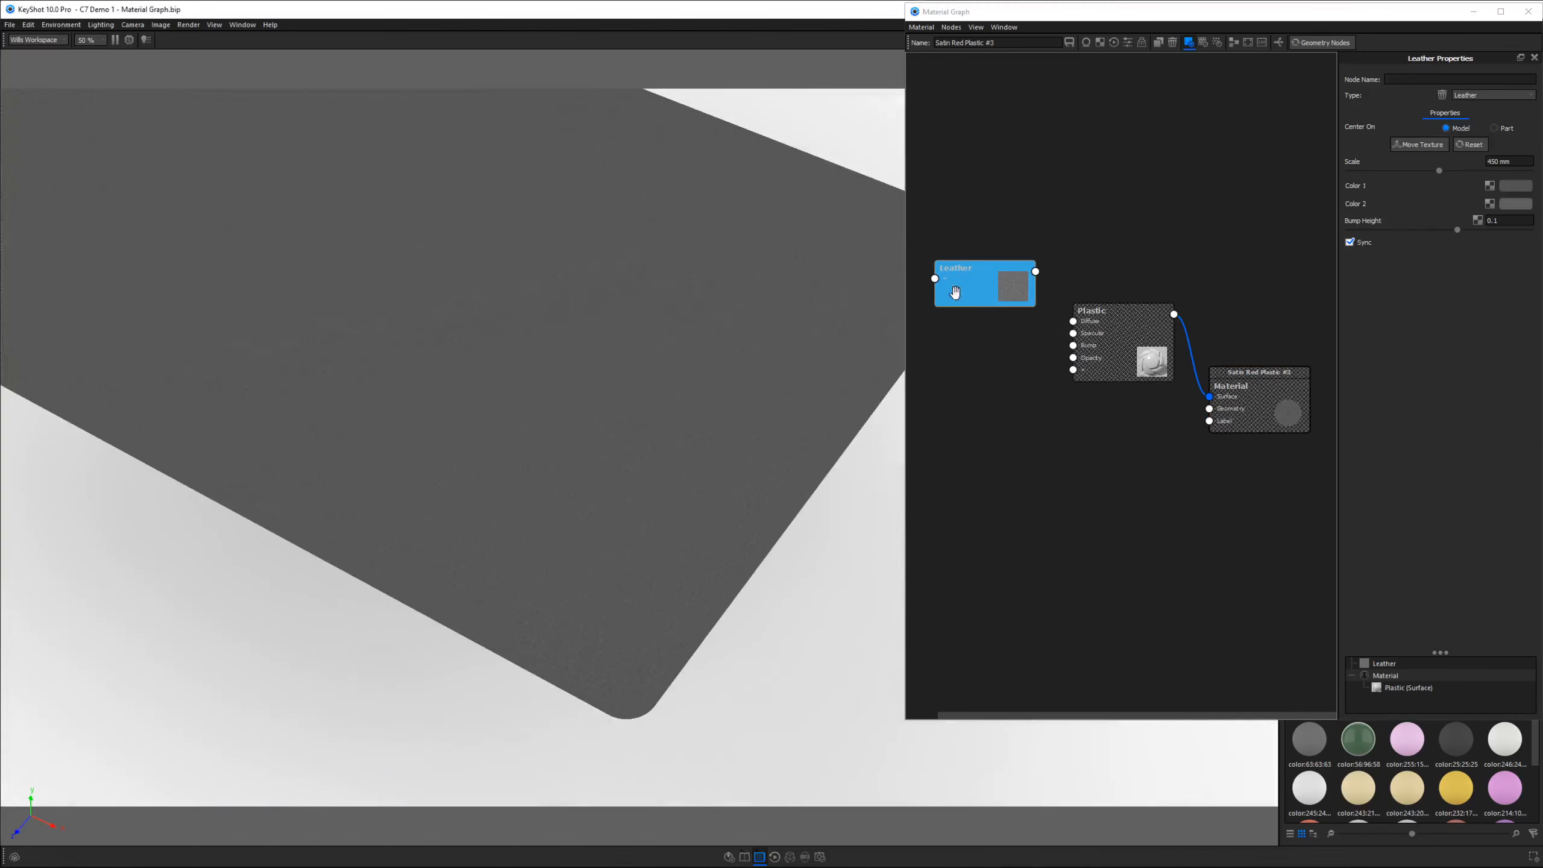
Step: Set the Leather texture's scale to 1200 mm and examine its cell pattern up close on the slab
{"action": "left_click_drag", "start_coordinate": [1439, 171], "coordinate": [1498, 171]}
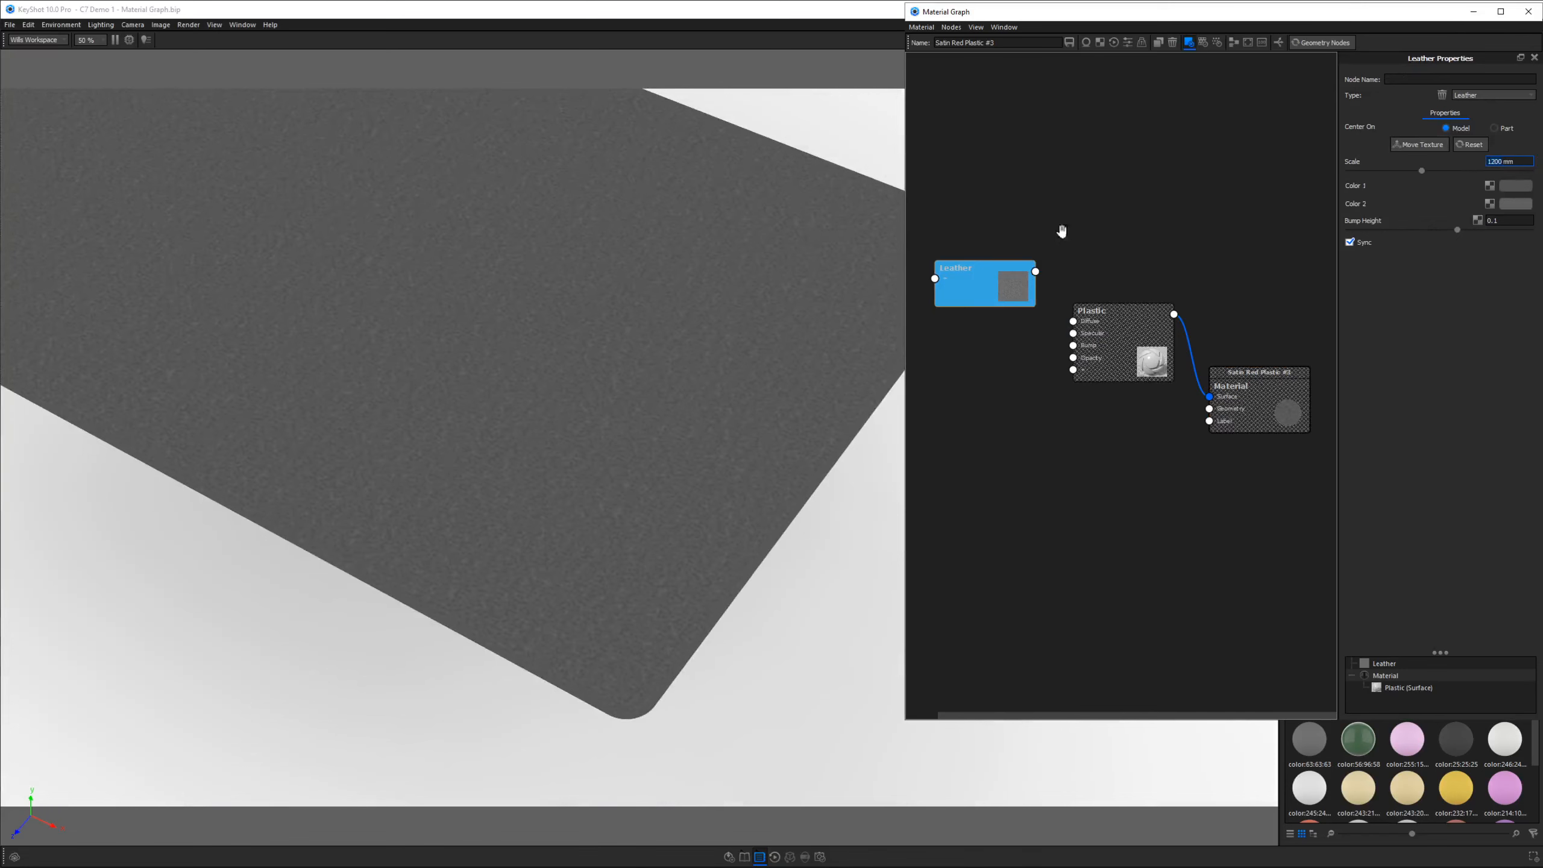
{"action": "scroll", "coordinate": [1188, 200], "scroll_direction": "down", "scroll_amount": 1}
{"action": "scroll", "coordinate": [811, 330], "scroll_direction": "down", "scroll_amount": 10}
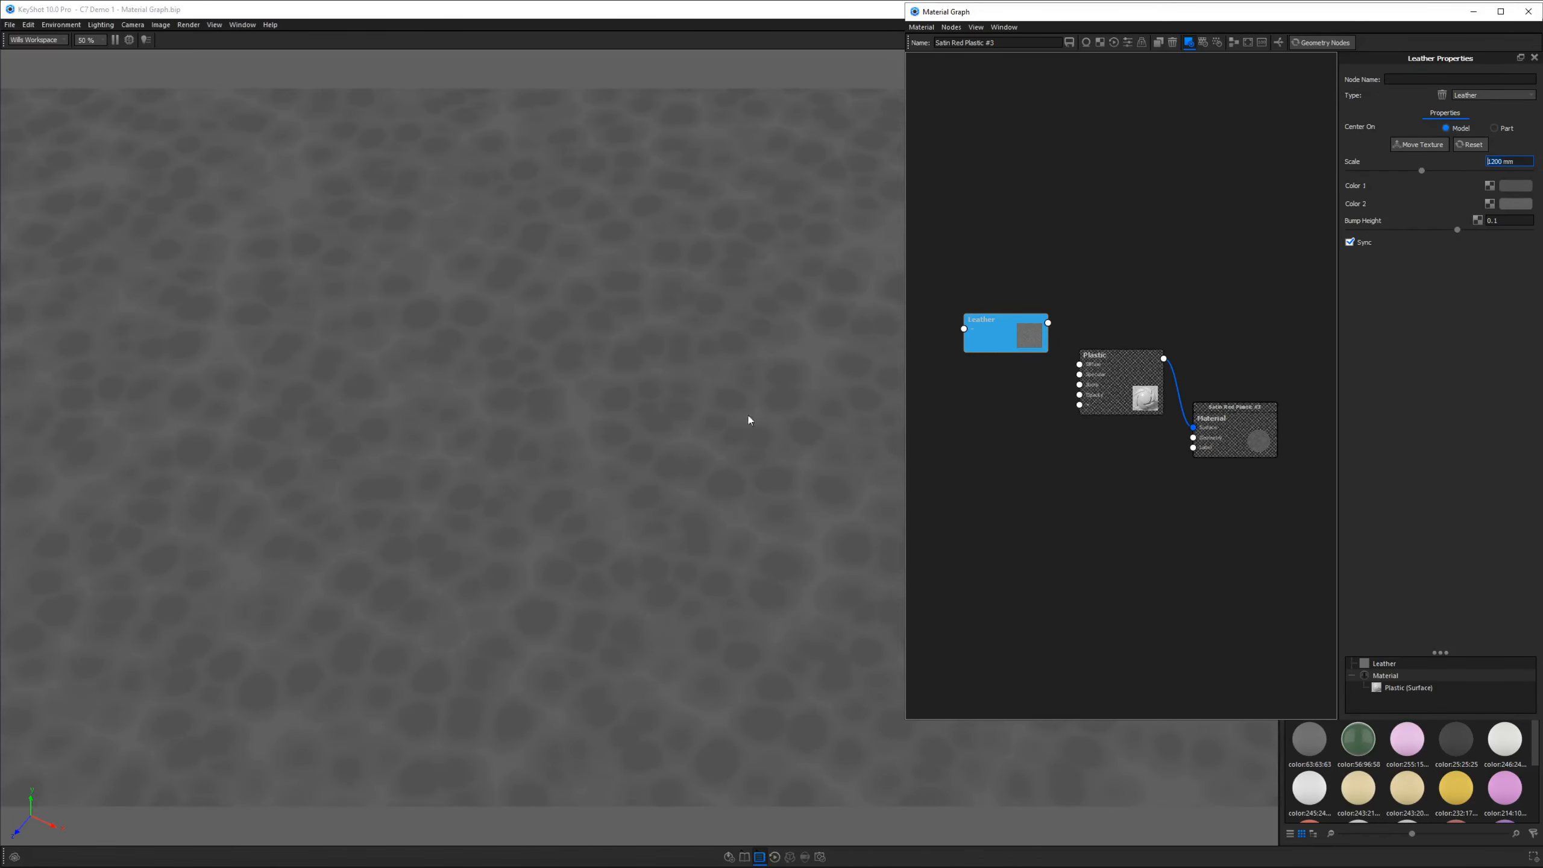
Step: Change the Leather texture's Color 2 to white and inspect the pattern both close up and from farther away
{"action": "left_click", "coordinate": [1519, 205]}
{"action": "left_click_drag", "start_coordinate": [1277, 321], "coordinate": [1140, 220]}
{"action": "left_click", "coordinate": [1313, 652]}
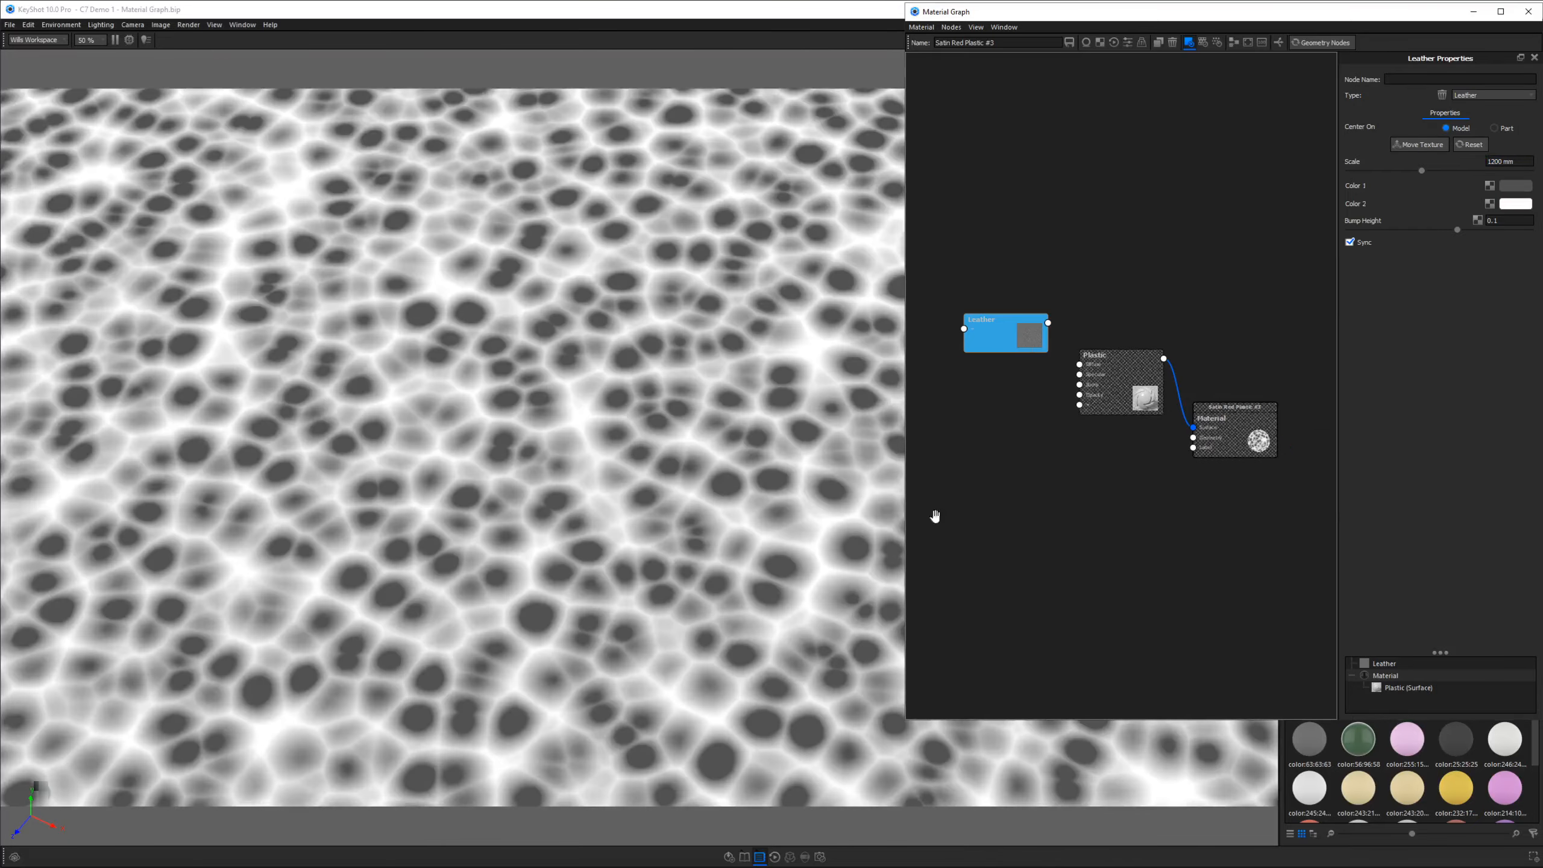
{"action": "scroll", "coordinate": [559, 399], "scroll_direction": "up", "scroll_amount": 5}
{"action": "scroll", "coordinate": [559, 399], "scroll_direction": "up", "scroll_amount": 5}
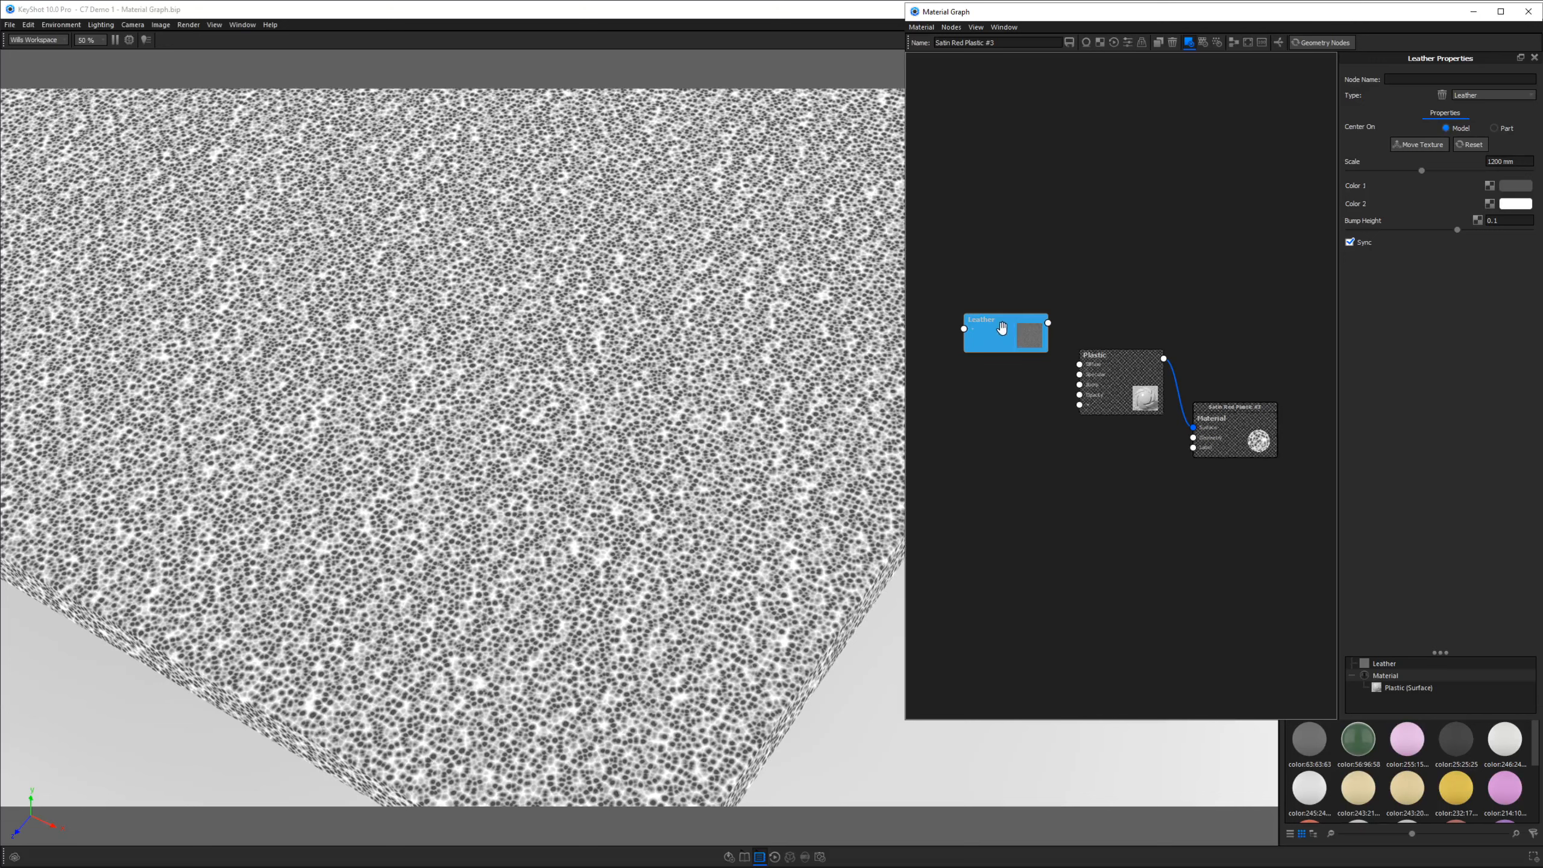
Step: Replace the Leather node with a Marble texture above the Plastic node and preview its color on the slab
{"action": "right_click", "coordinate": [1000, 325]}
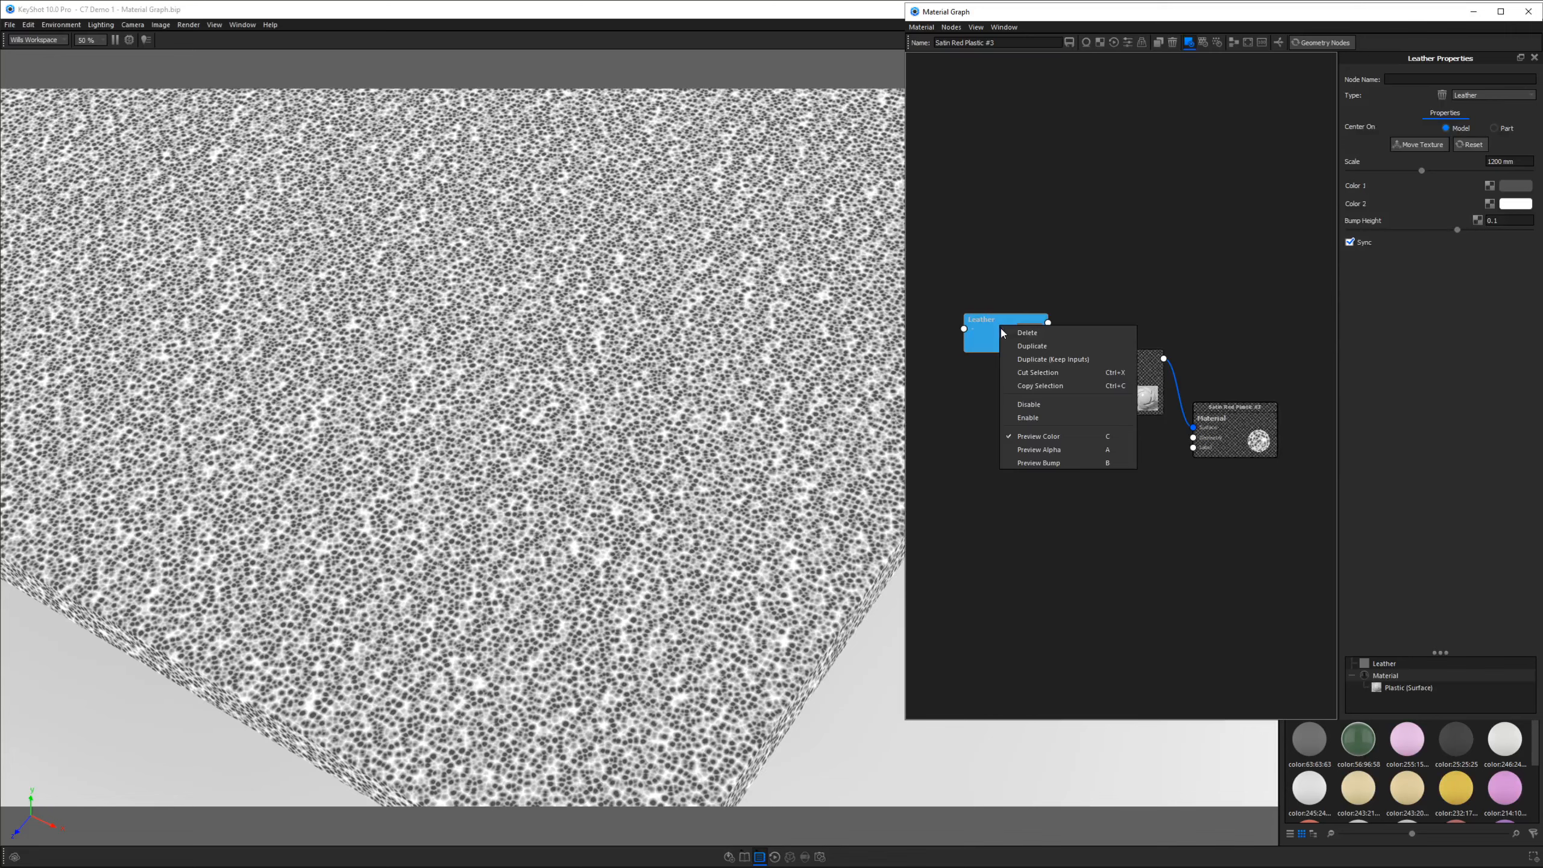
{"action": "left_click", "coordinate": [1033, 333]}
{"action": "right_click", "coordinate": [983, 271]}
{"action": "mouse_move", "coordinate": [1006, 303]}
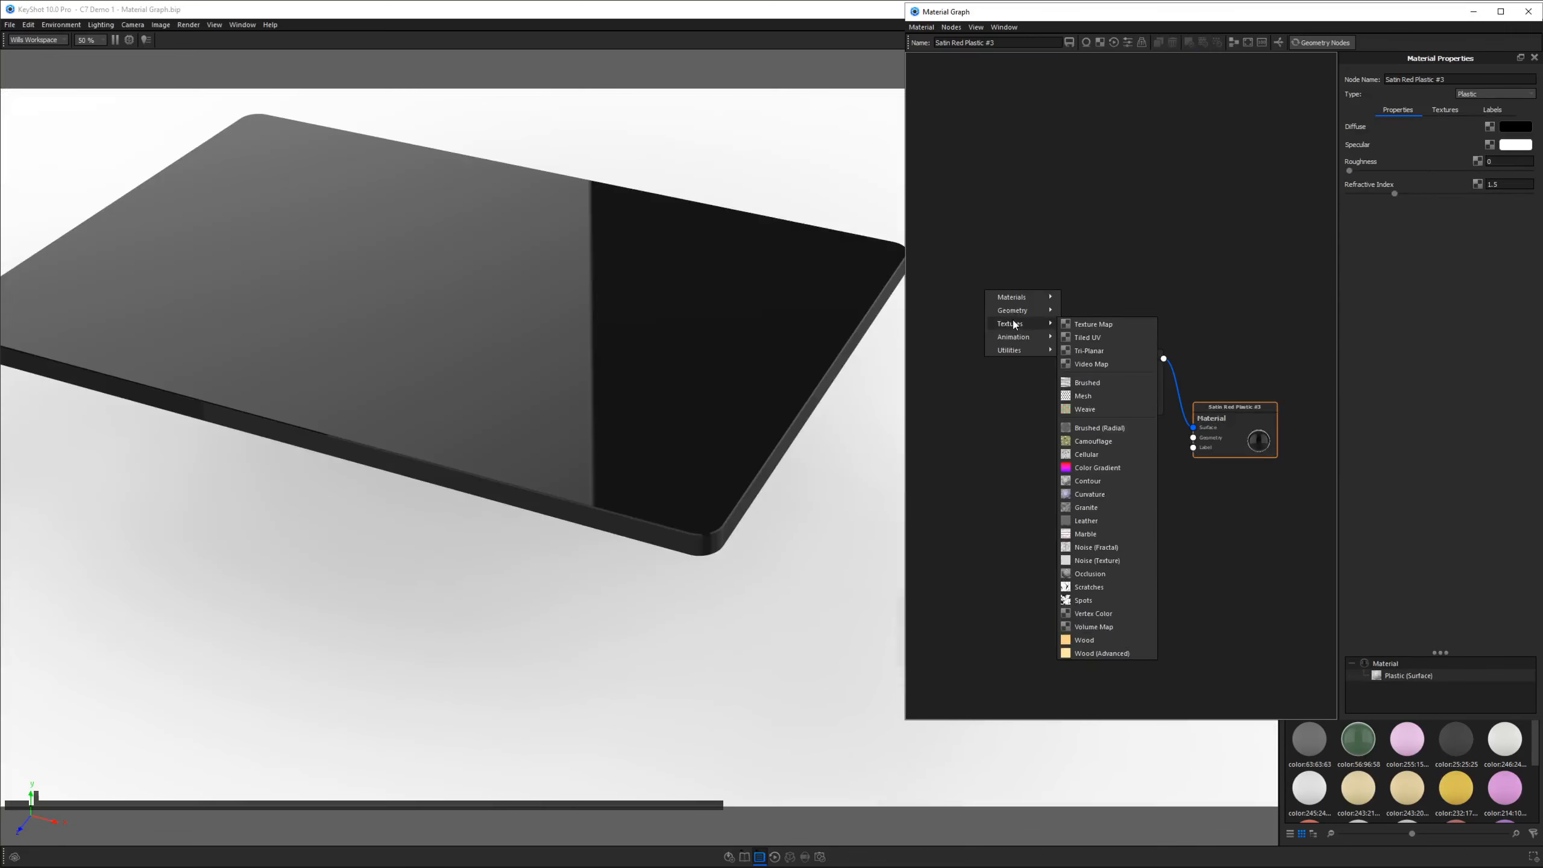
{"action": "left_click", "coordinate": [1104, 533]}
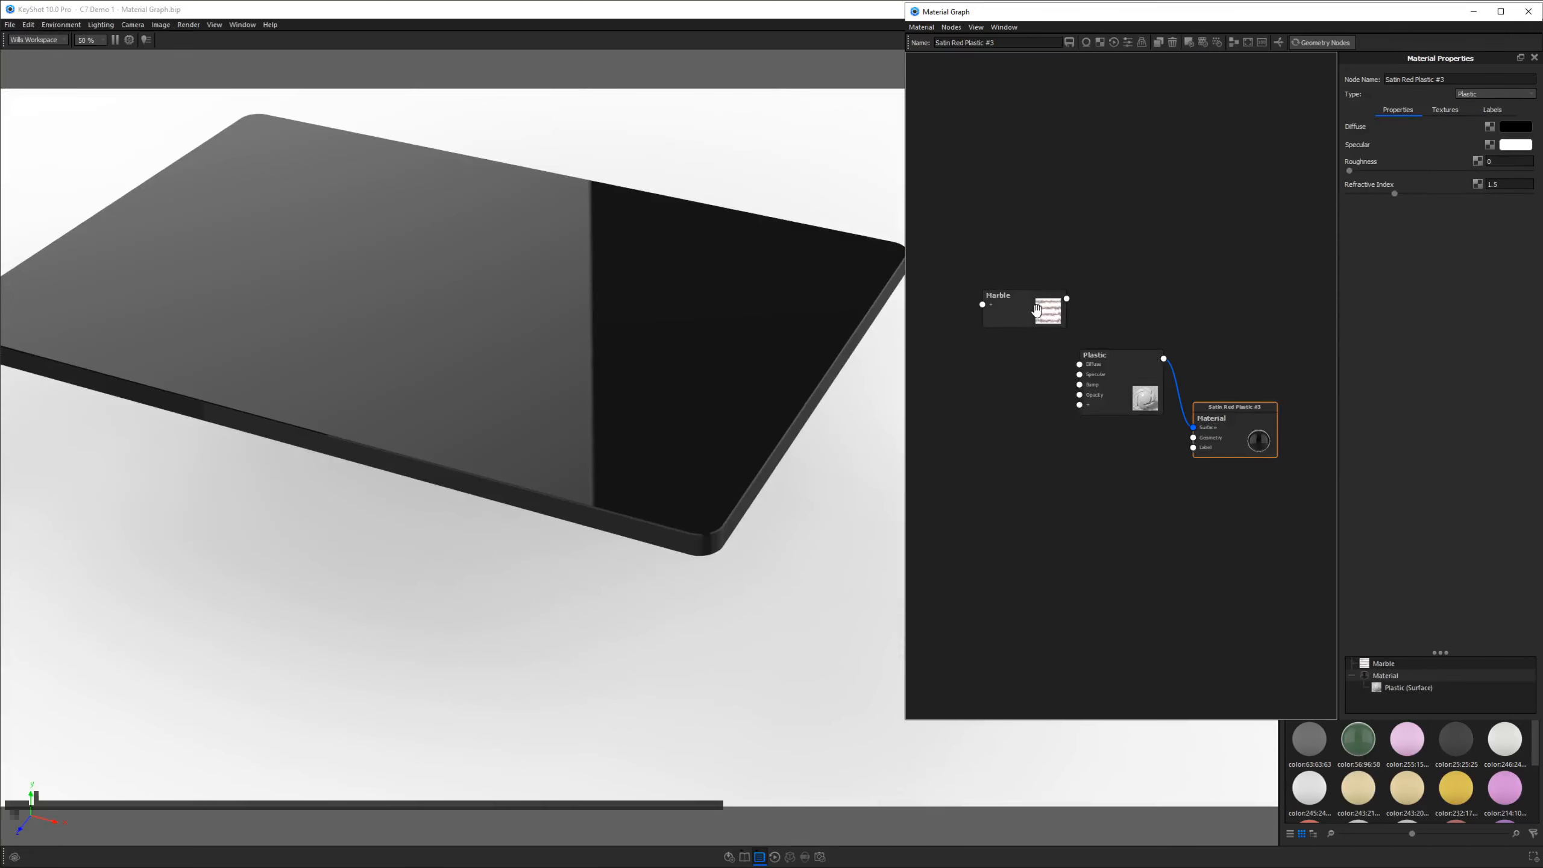
{"action": "left_click", "coordinate": [1037, 311]}
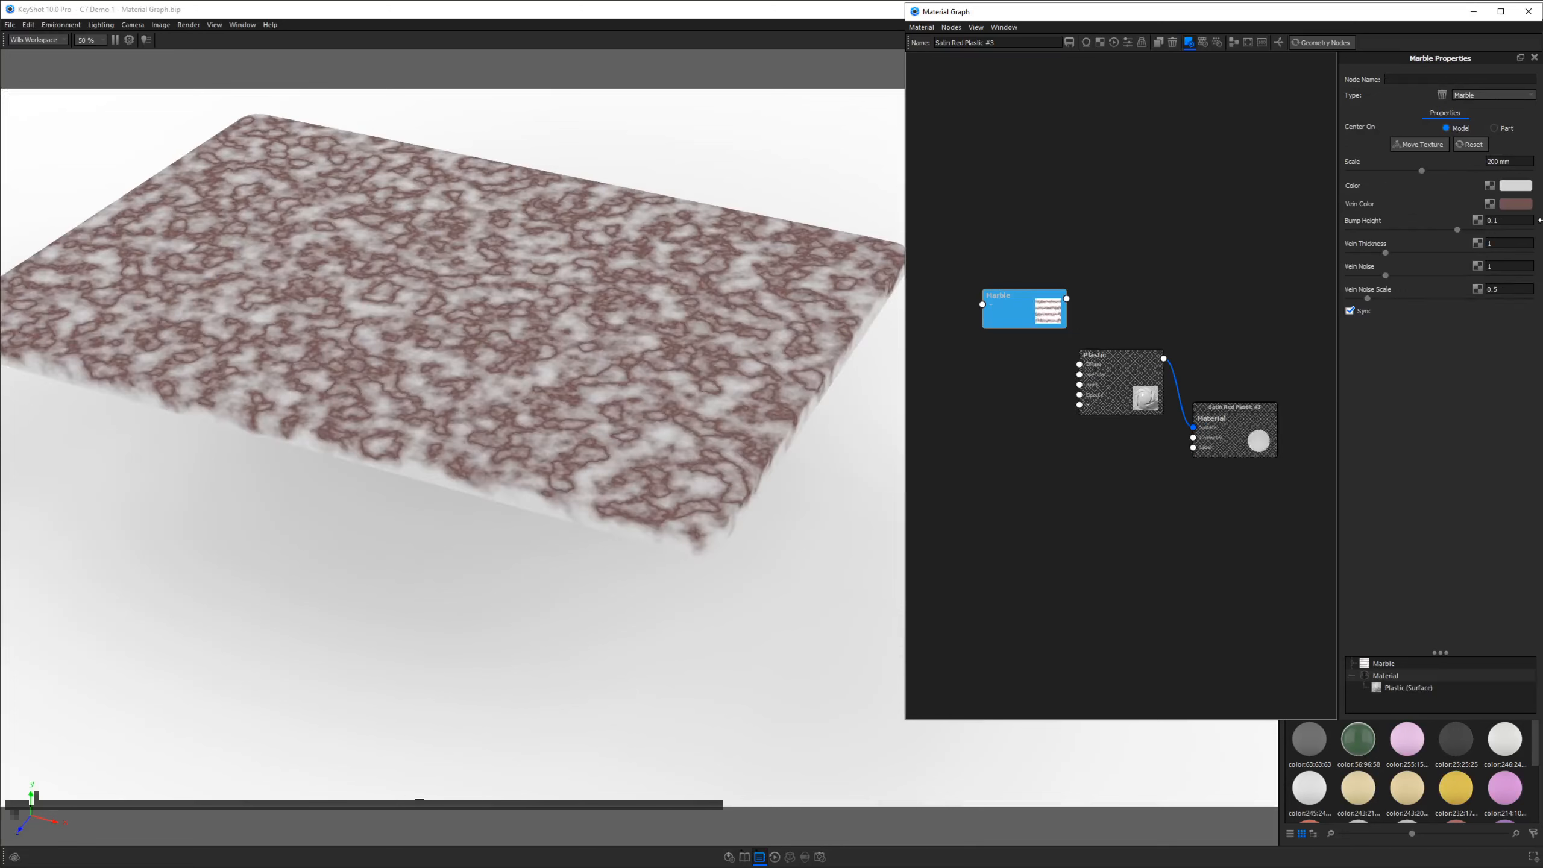
Step: Set the Marble texture's base color to white and its vein color to black
{"action": "left_click", "coordinate": [1525, 190]}
{"action": "left_click", "coordinate": [1188, 305]}
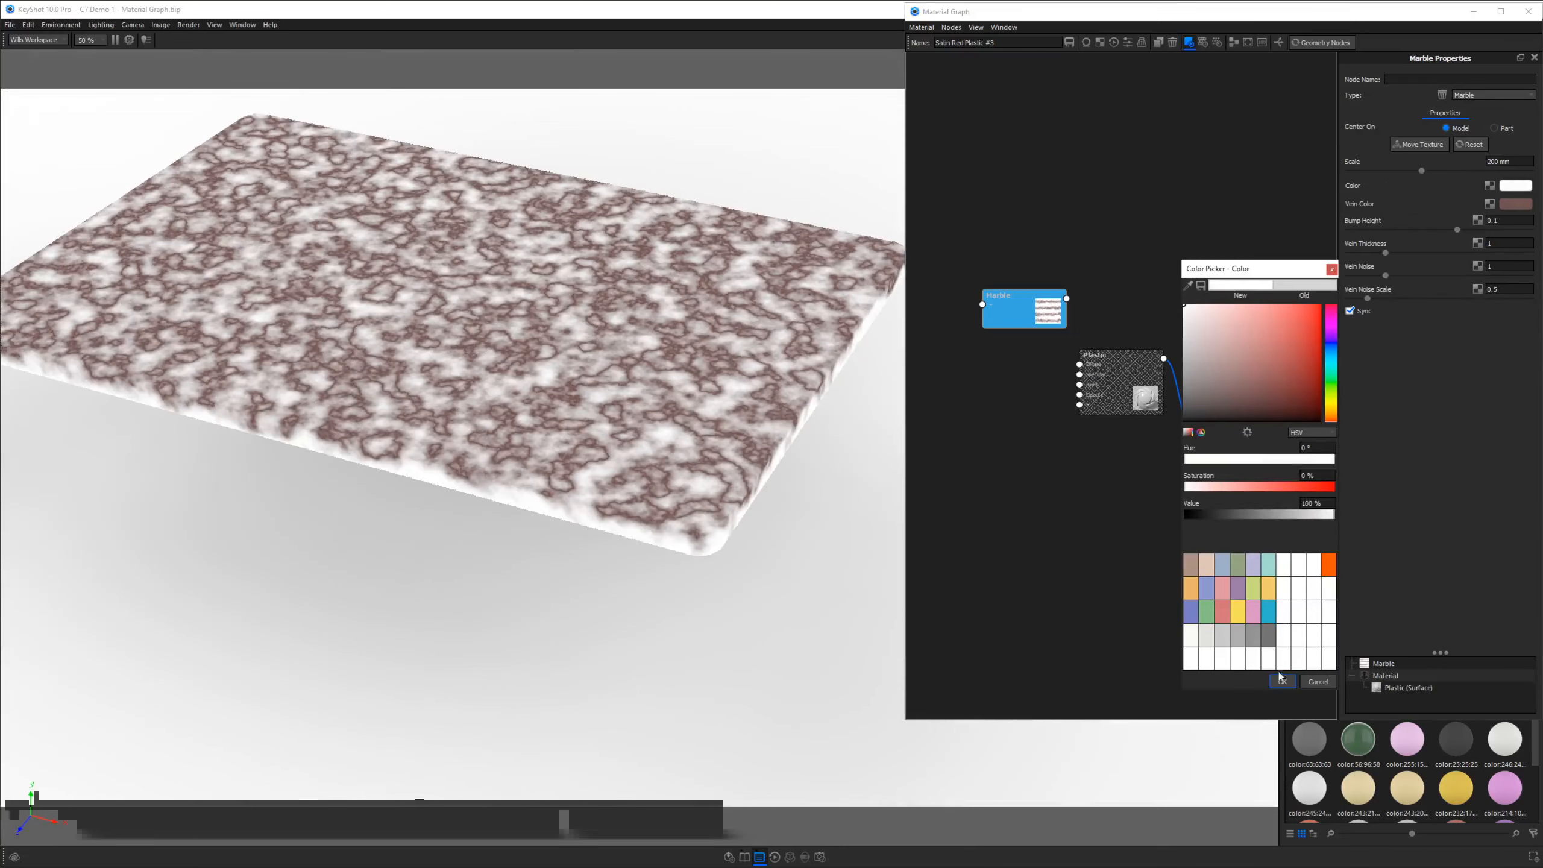
{"action": "left_click", "coordinate": [1282, 680]}
{"action": "left_click", "coordinate": [1527, 199]}
{"action": "left_click_drag", "start_coordinate": [1164, 439], "coordinate": [1130, 479]}
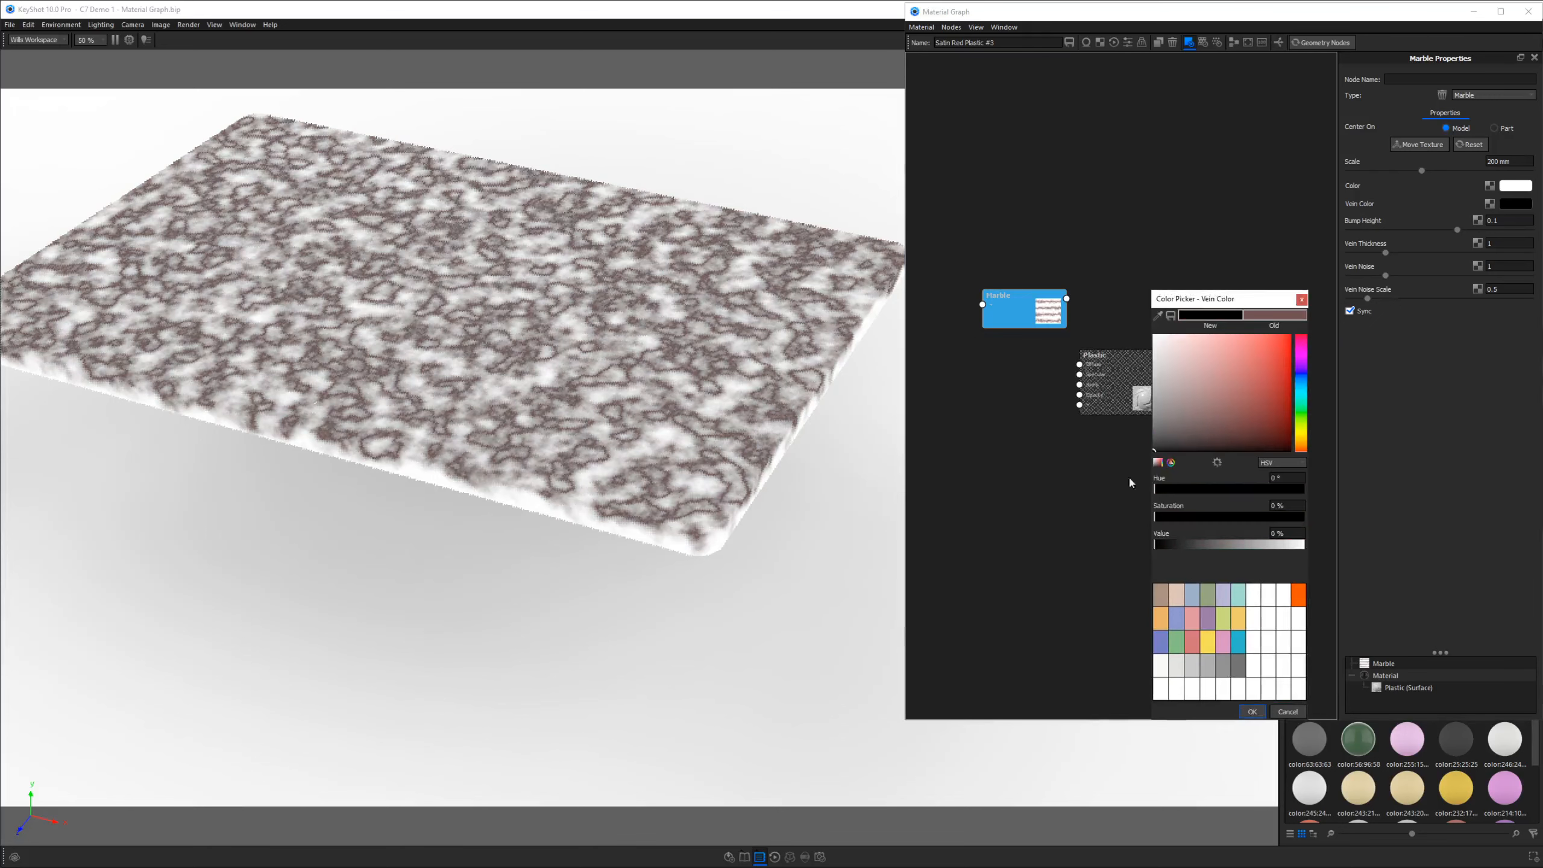
{"action": "left_click", "coordinate": [1253, 711]}
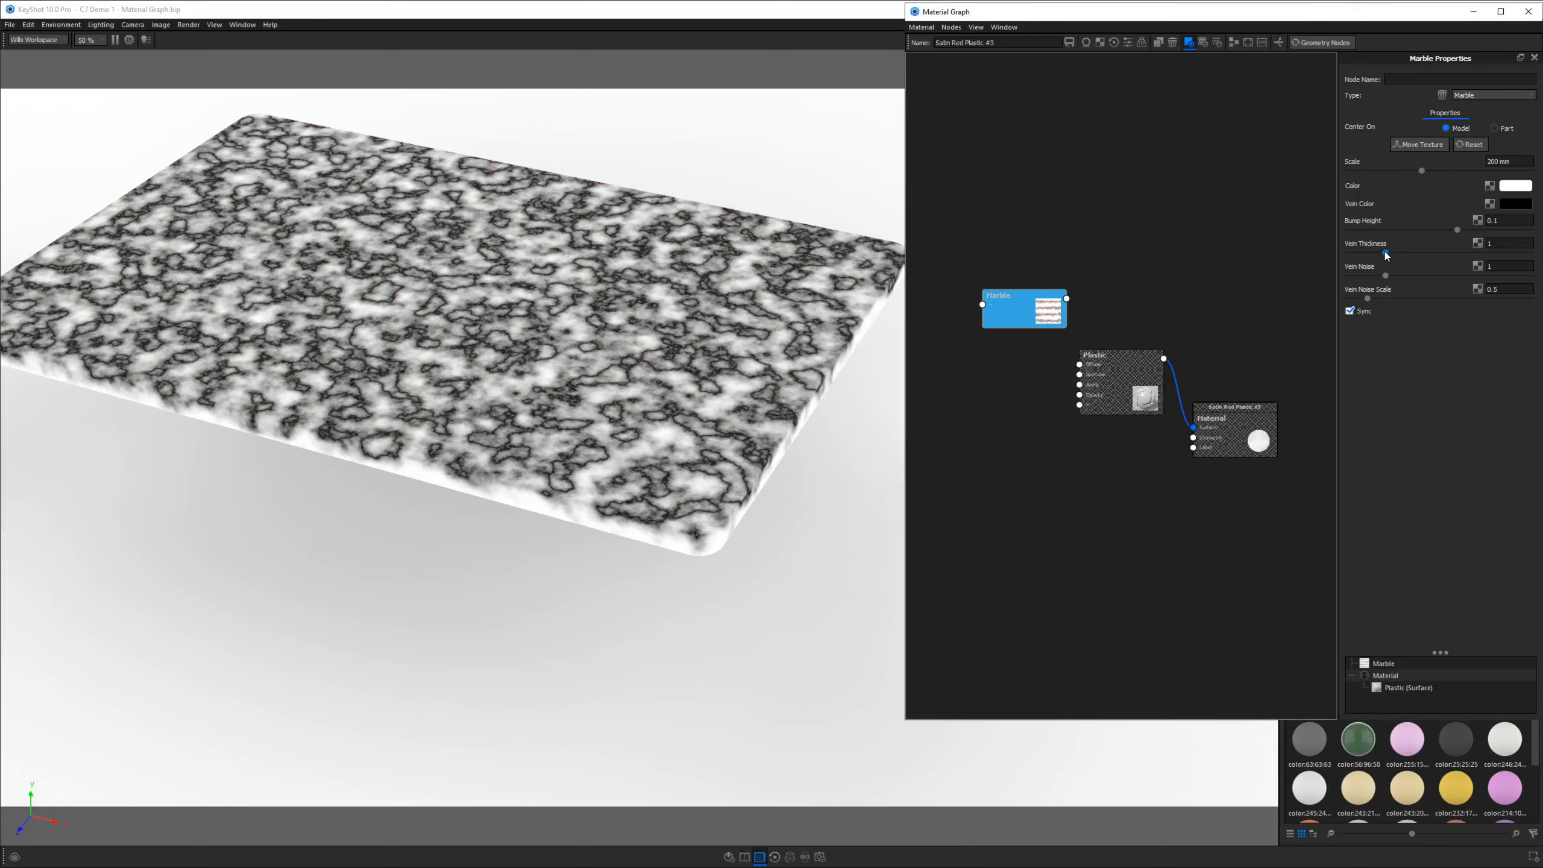
Step: Set the Marble's vein noise to 0 and rotate the texture so straight stripes run across the slab's top face
{"action": "left_click_drag", "start_coordinate": [1387, 277], "coordinate": [1337, 278]}
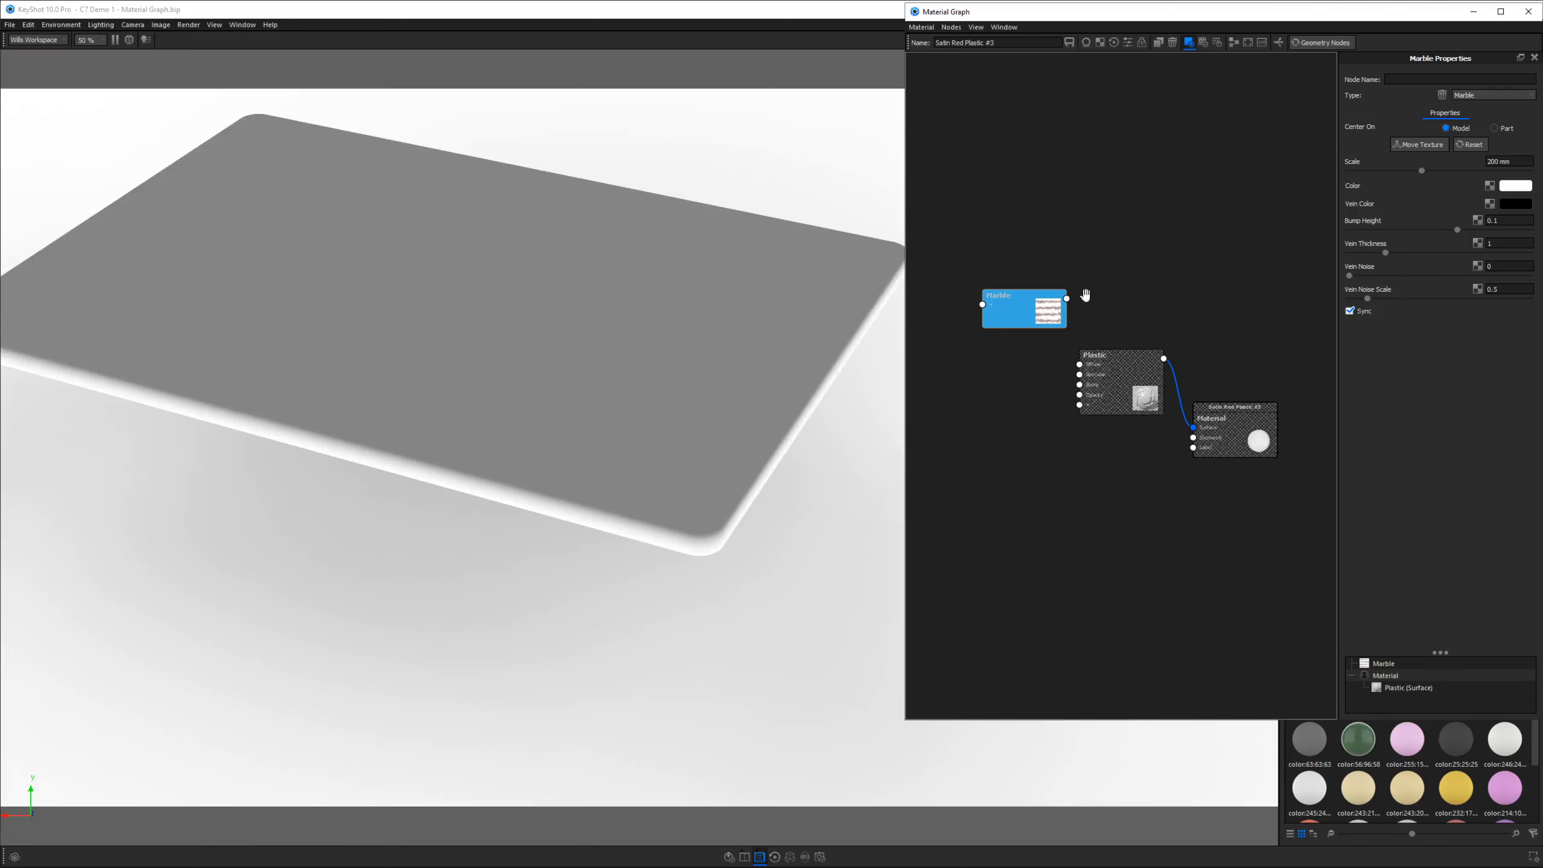
{"action": "left_click", "coordinate": [1418, 144]}
{"action": "left_click_drag", "start_coordinate": [532, 305], "coordinate": [491, 385]}
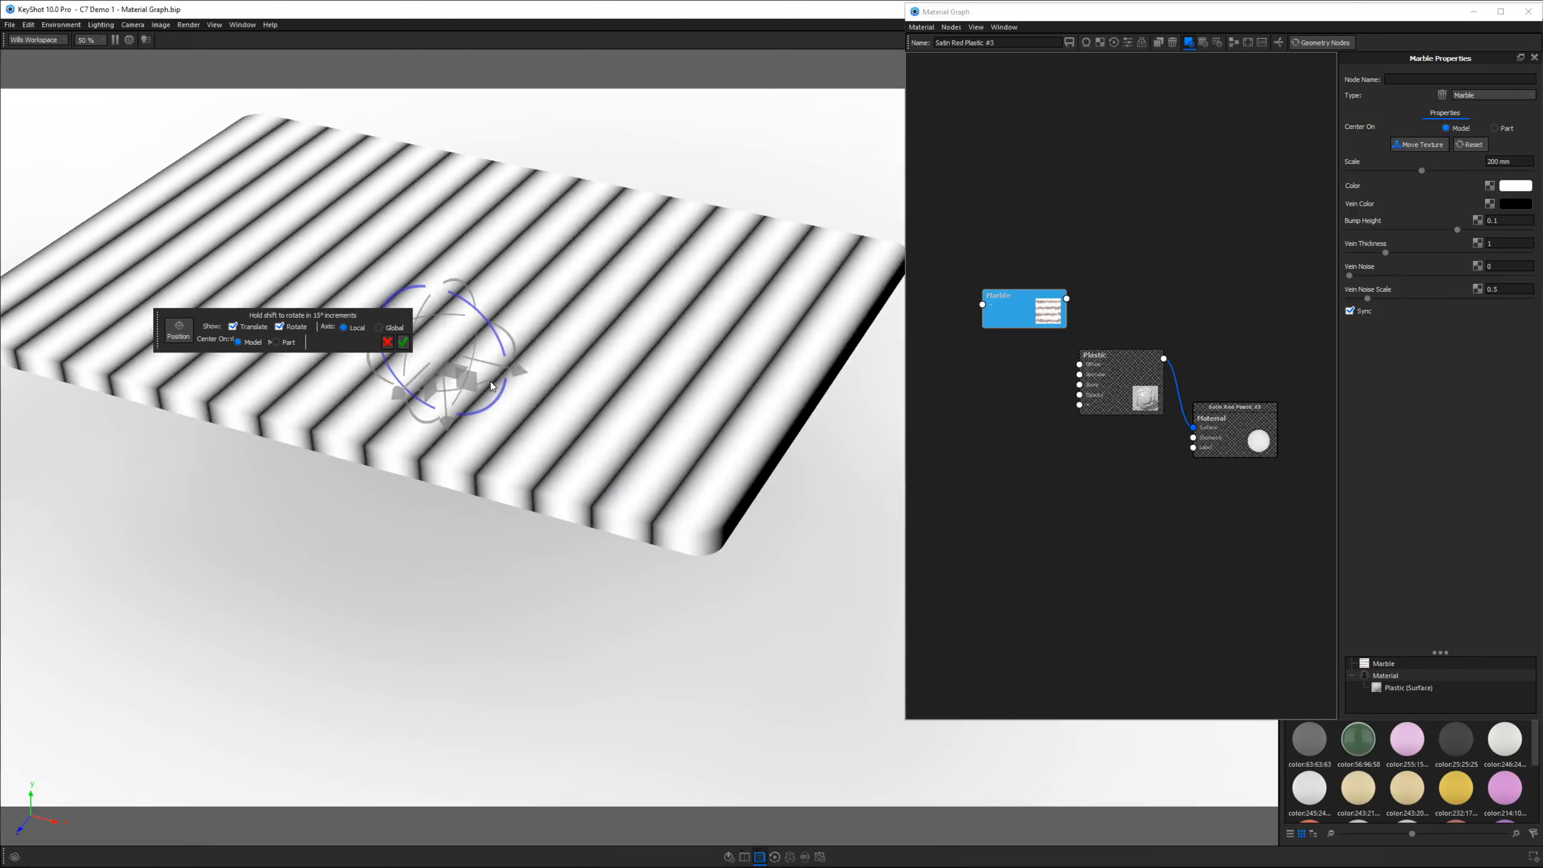
{"action": "left_click", "coordinate": [403, 344]}
Step: Set the Marble texture's scale to 72 mm and its vein thickness to 3.66
{"action": "left_click_drag", "start_coordinate": [1423, 171], "coordinate": [1376, 171]}
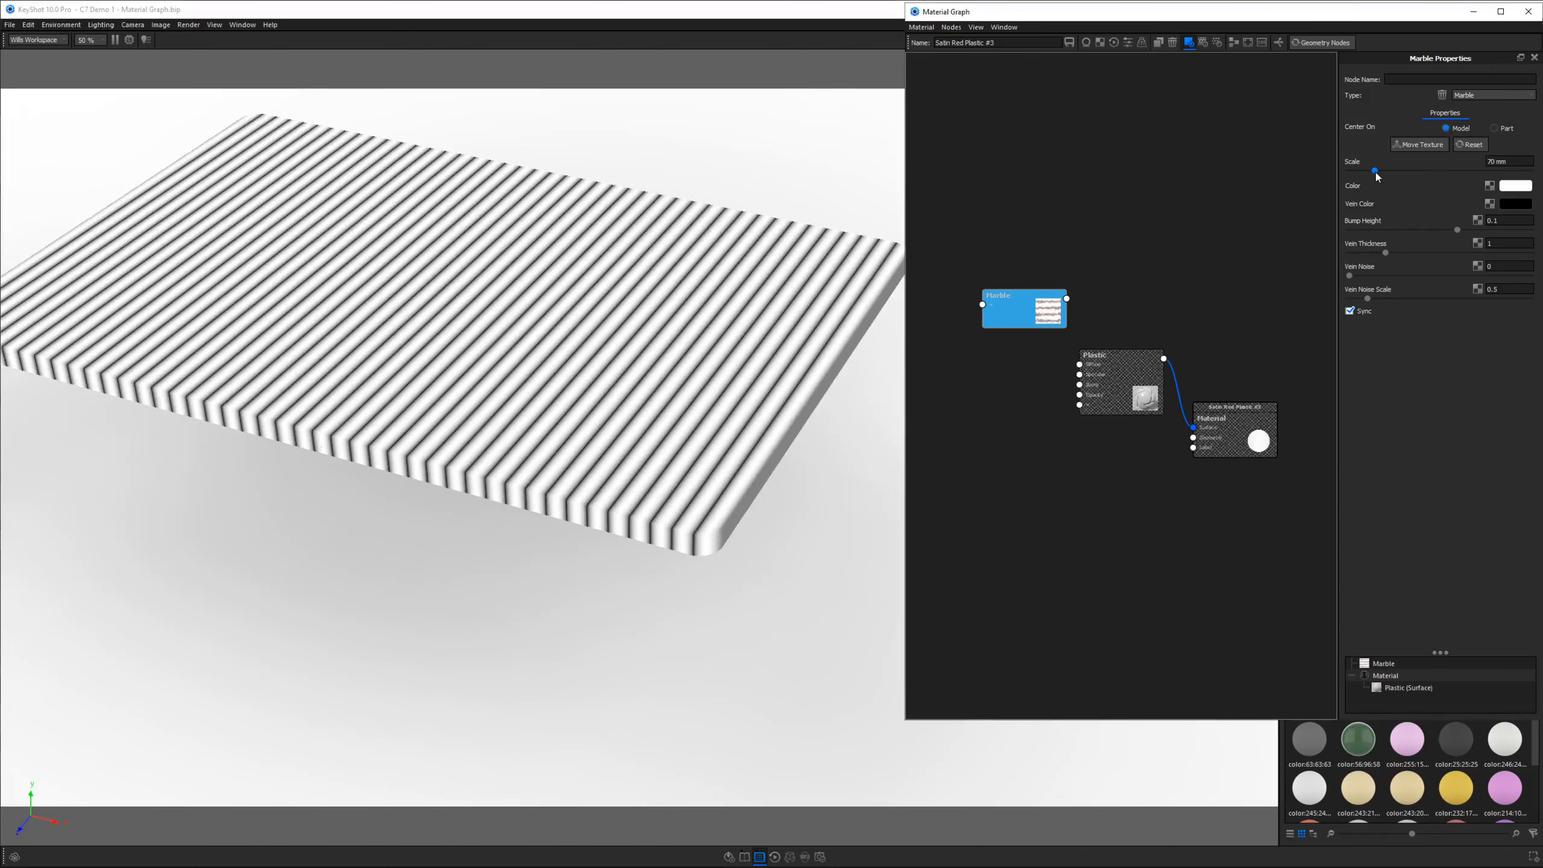
{"action": "left_click_drag", "start_coordinate": [1386, 252], "coordinate": [1483, 253]}
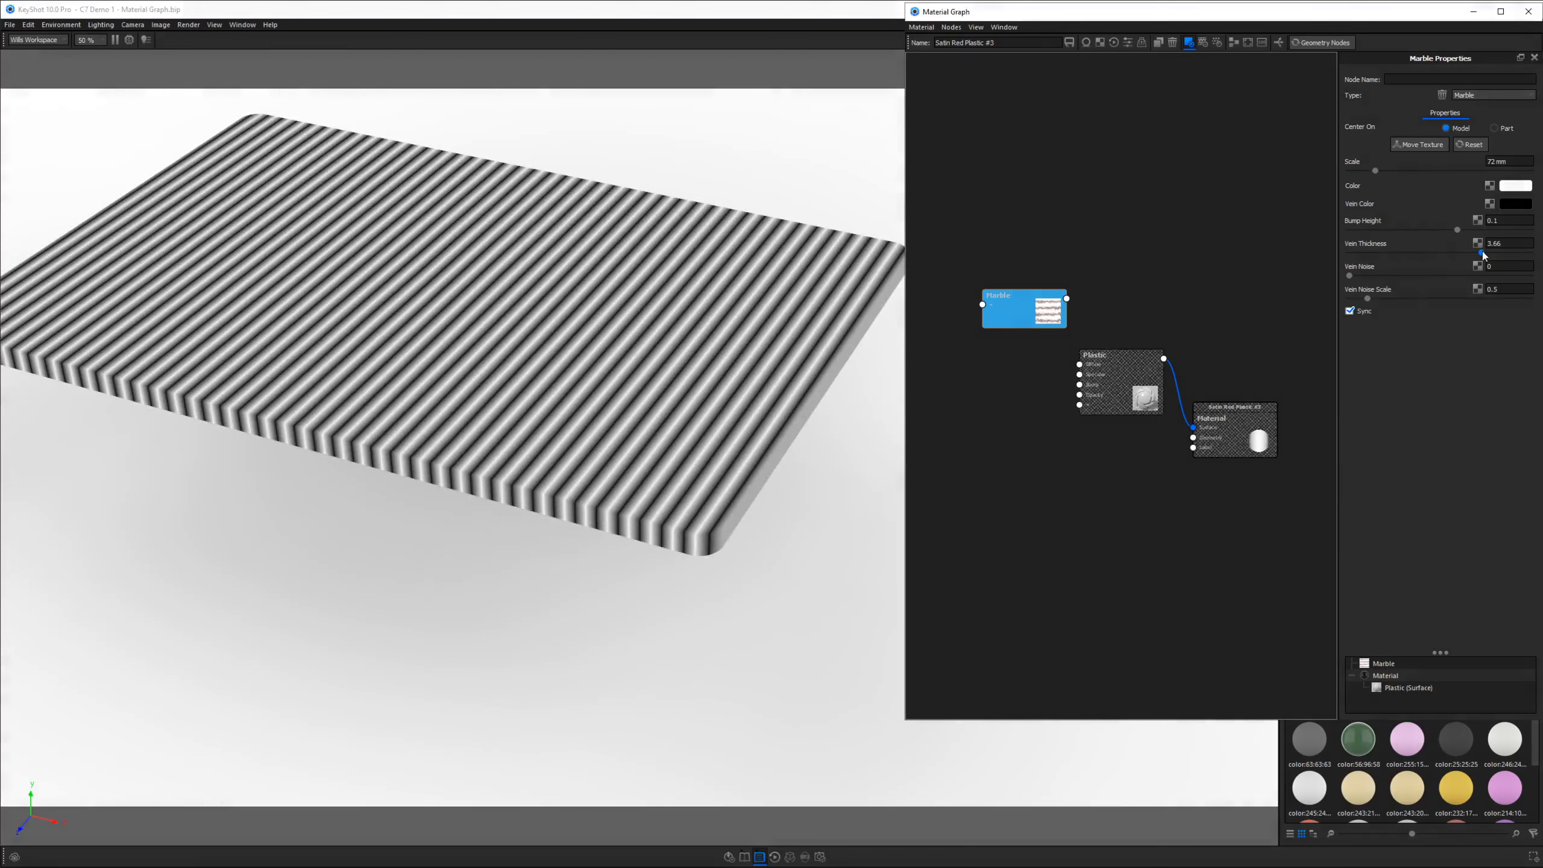
{"action": "key", "text": "c"}
Step: Try the Marble texture on the Plastic node's Bump input and disconnect it again to preview its color
{"action": "left_click_drag", "start_coordinate": [1033, 311], "coordinate": [1084, 390]}
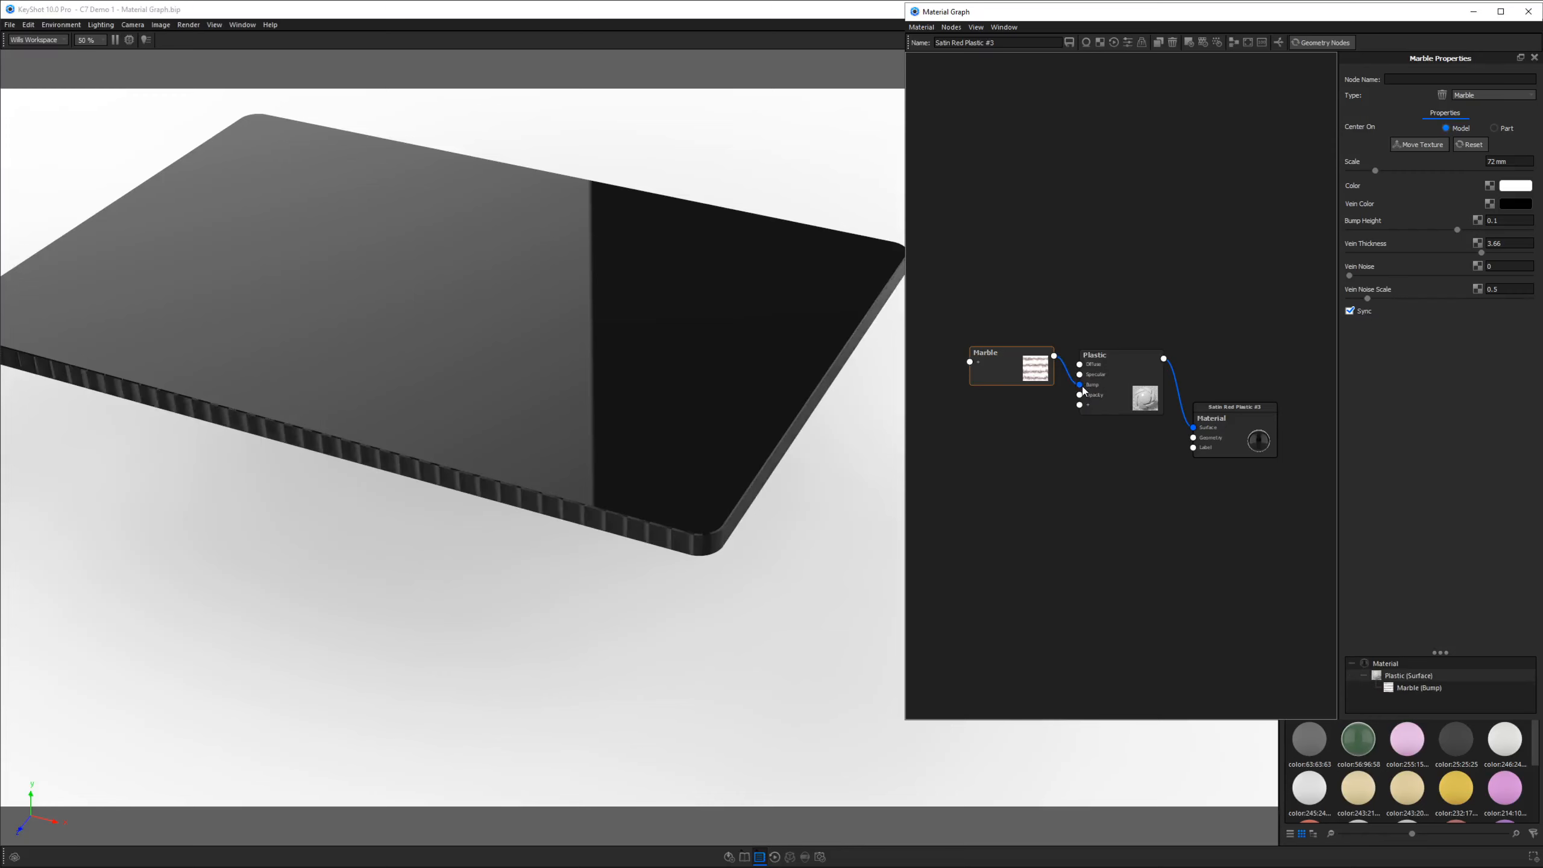
{"action": "left_click_drag", "start_coordinate": [681, 479], "coordinate": [586, 476]}
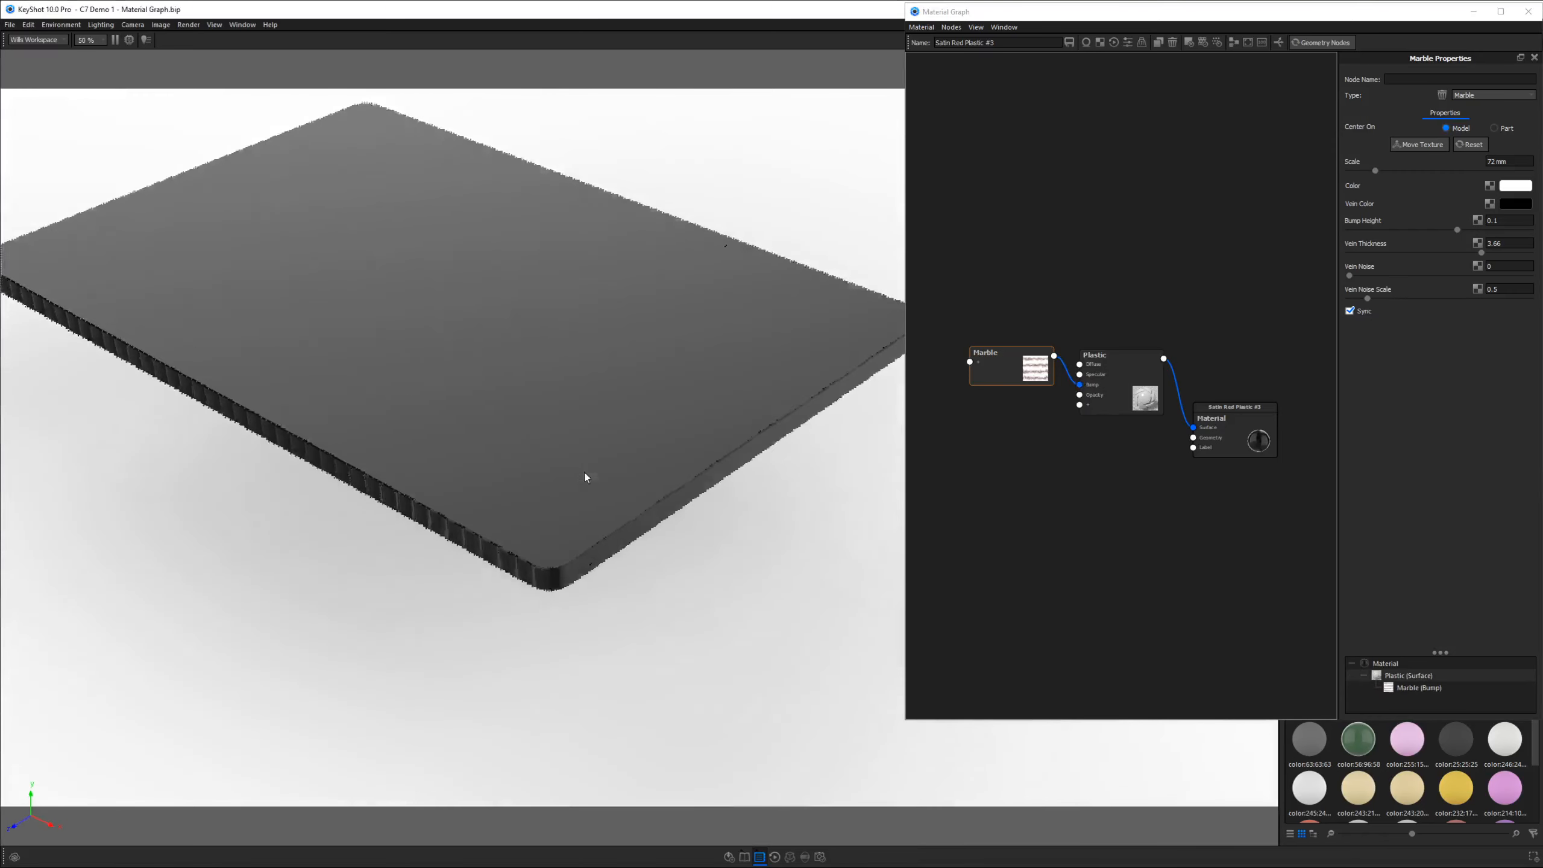
{"action": "left_click_drag", "start_coordinate": [1080, 386], "coordinate": [1021, 288]}
{"action": "key", "text": "c"}
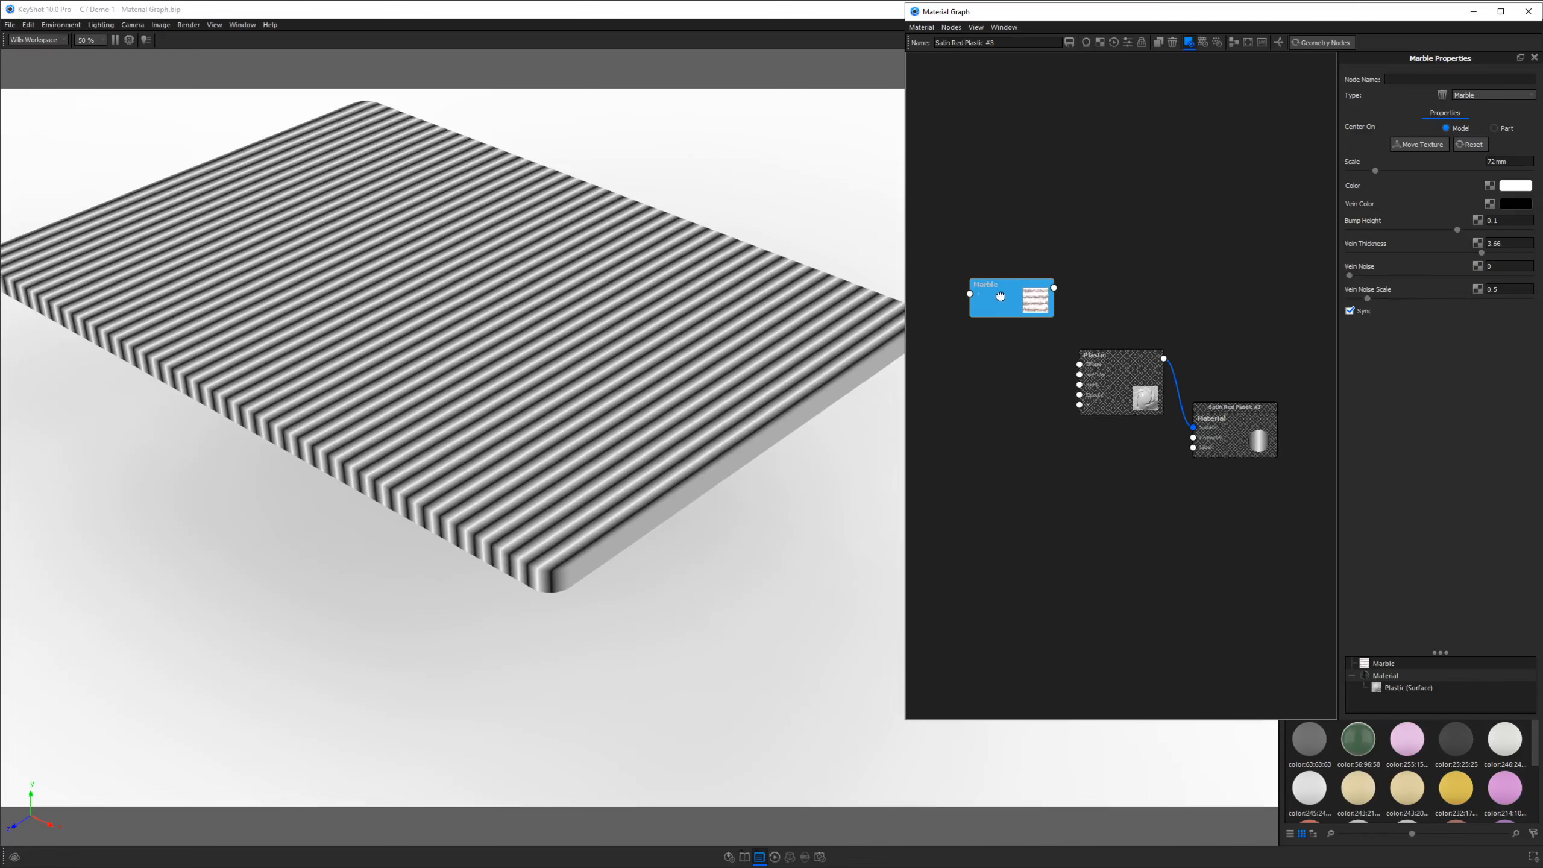
Step: Replace the Marble node with a Noise (Fractal) texture beside the Plastic node and preview its color
{"action": "right_click", "coordinate": [998, 296]}
{"action": "left_click", "coordinate": [1062, 345]}
{"action": "left_click_drag", "start_coordinate": [1063, 345], "coordinate": [1062, 309]}
{"action": "left_click", "coordinate": [1011, 336]}
{"action": "key", "text": "c"}
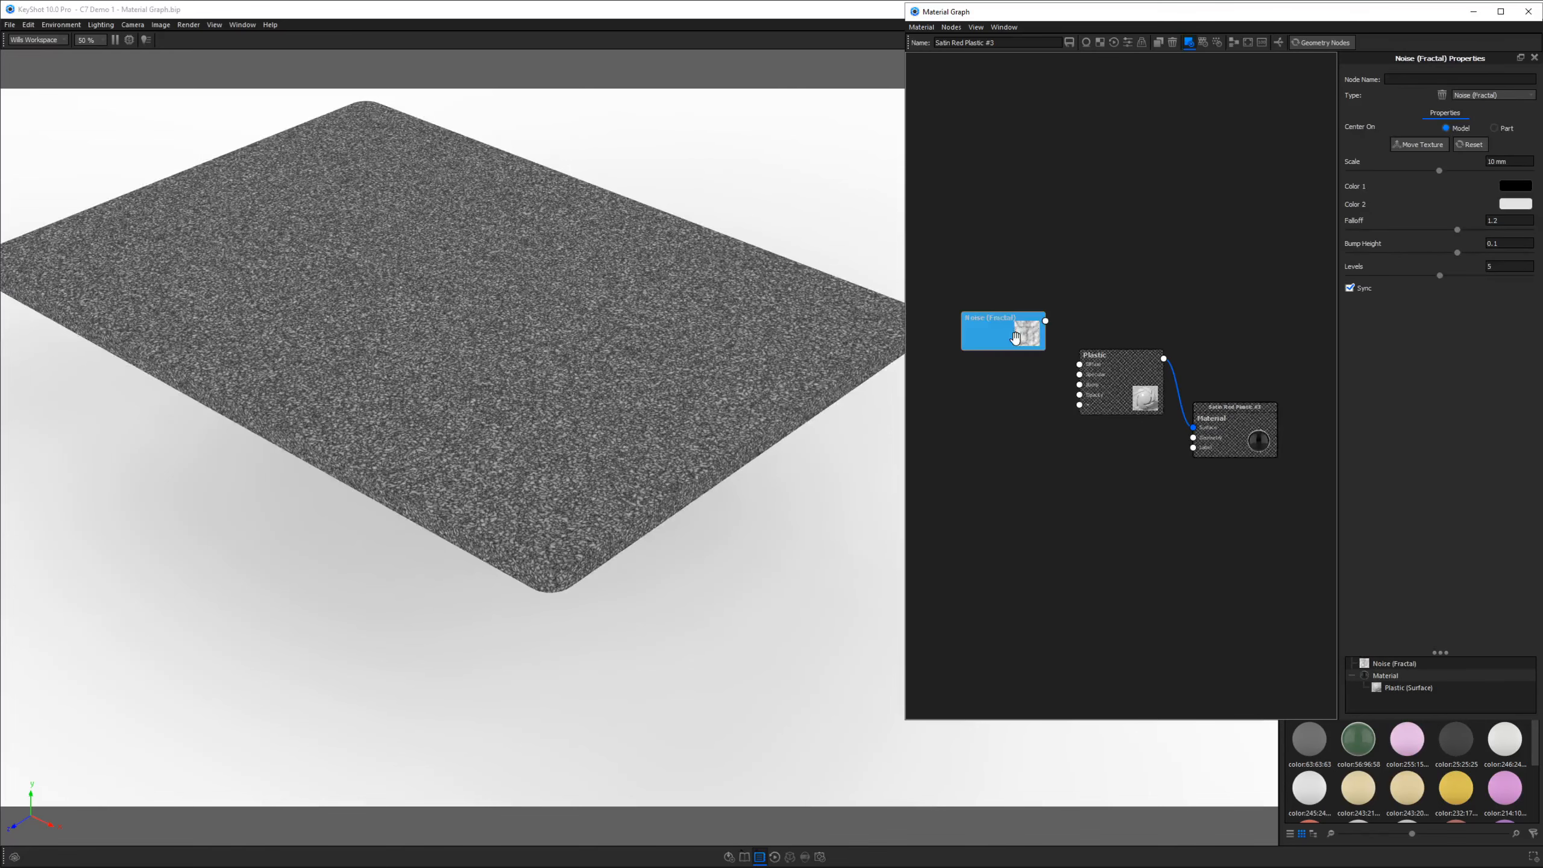
Step: Inspect the fractal noise pattern up close and connect the Noise (Fractal) node to the Plastic node's Bump input
{"action": "scroll", "coordinate": [779, 412], "scroll_direction": "up", "scroll_amount": 10}
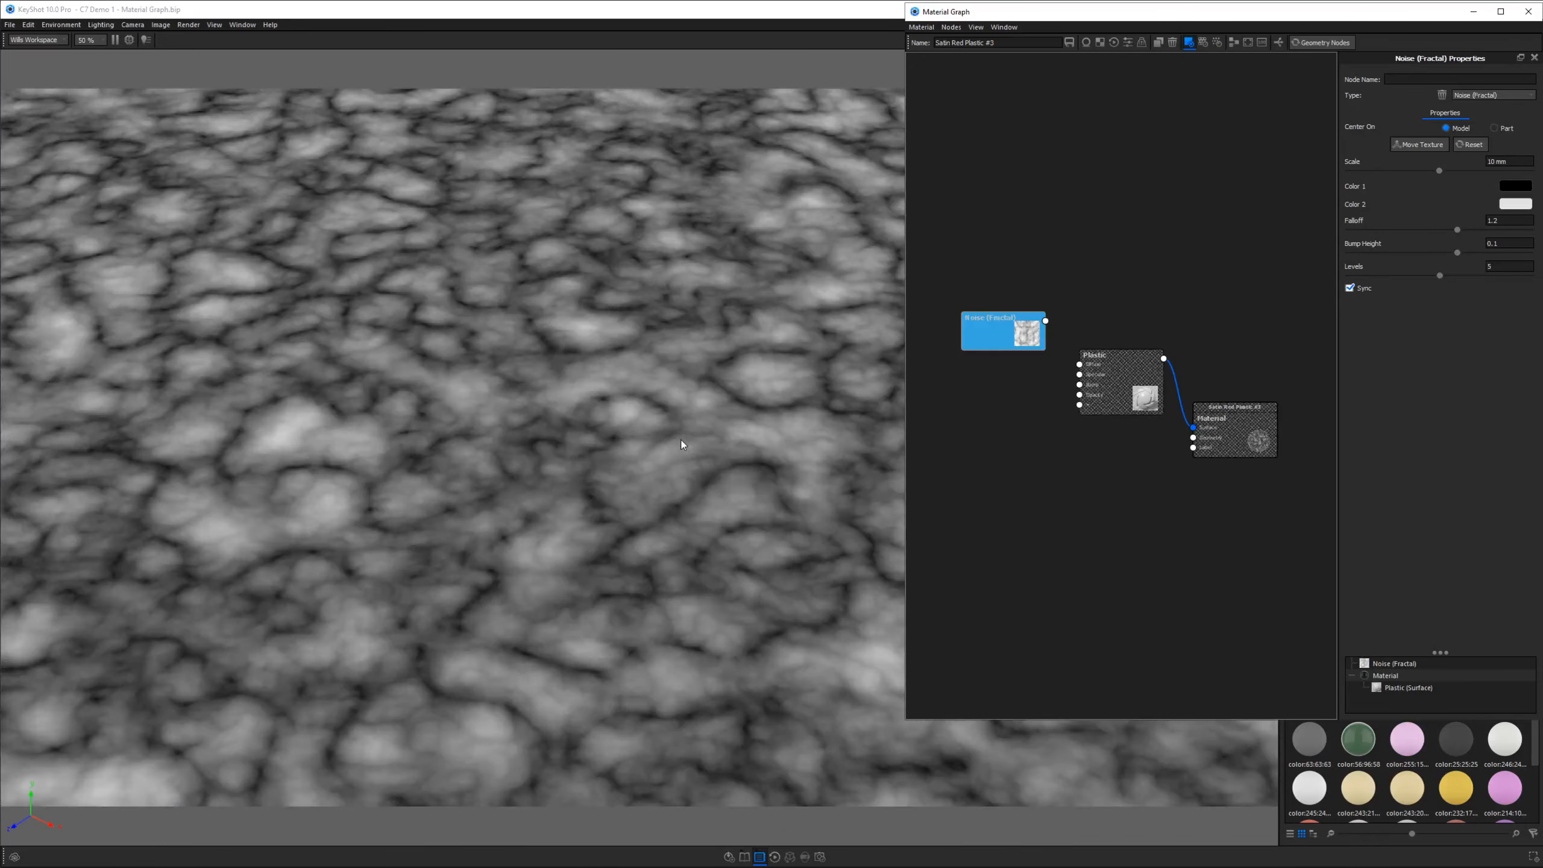
{"action": "scroll", "coordinate": [631, 492], "scroll_direction": "down", "scroll_amount": 10}
{"action": "left_click_drag", "start_coordinate": [1046, 321], "coordinate": [1095, 389]}
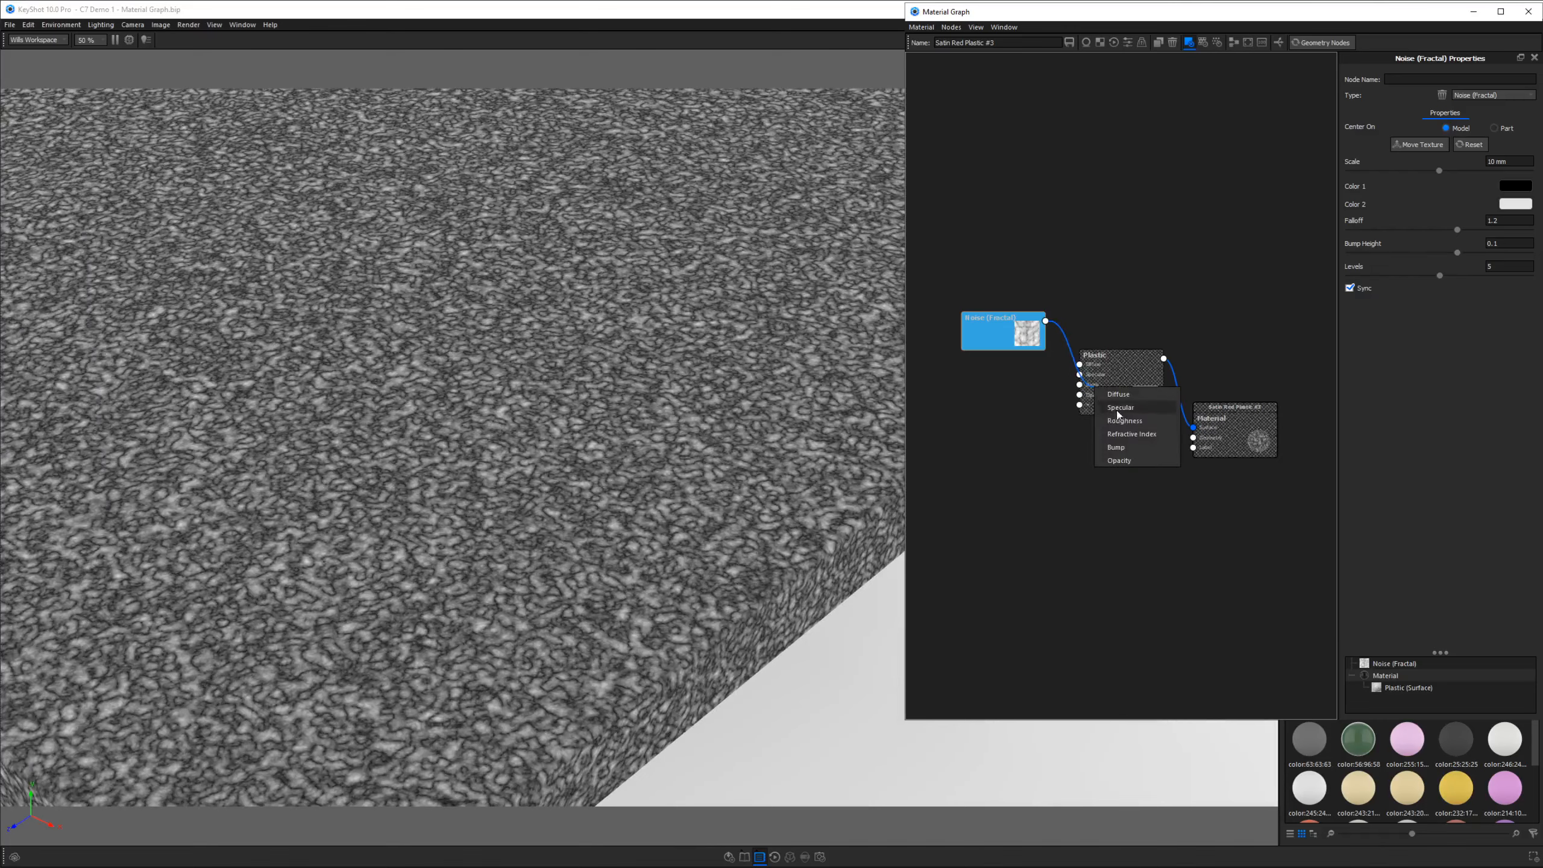
{"action": "left_click", "coordinate": [1131, 446]}
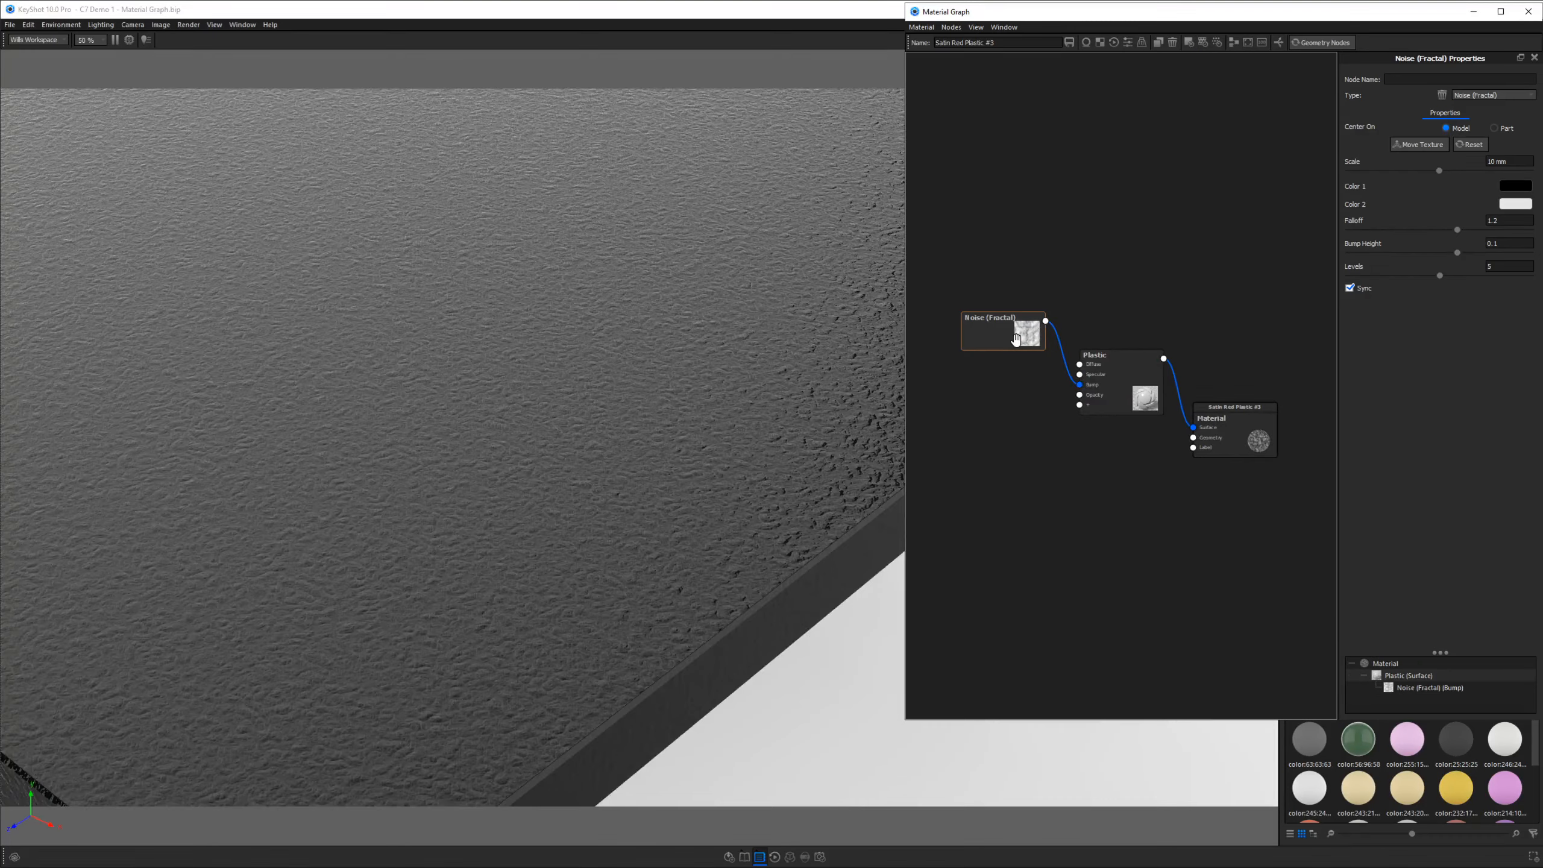
Step: Set the fractal noise's falloff to 2, bump height to 0.229 and levels to 7 while viewing the slab's corner
{"action": "left_click_drag", "start_coordinate": [863, 449], "coordinate": [634, 415]}
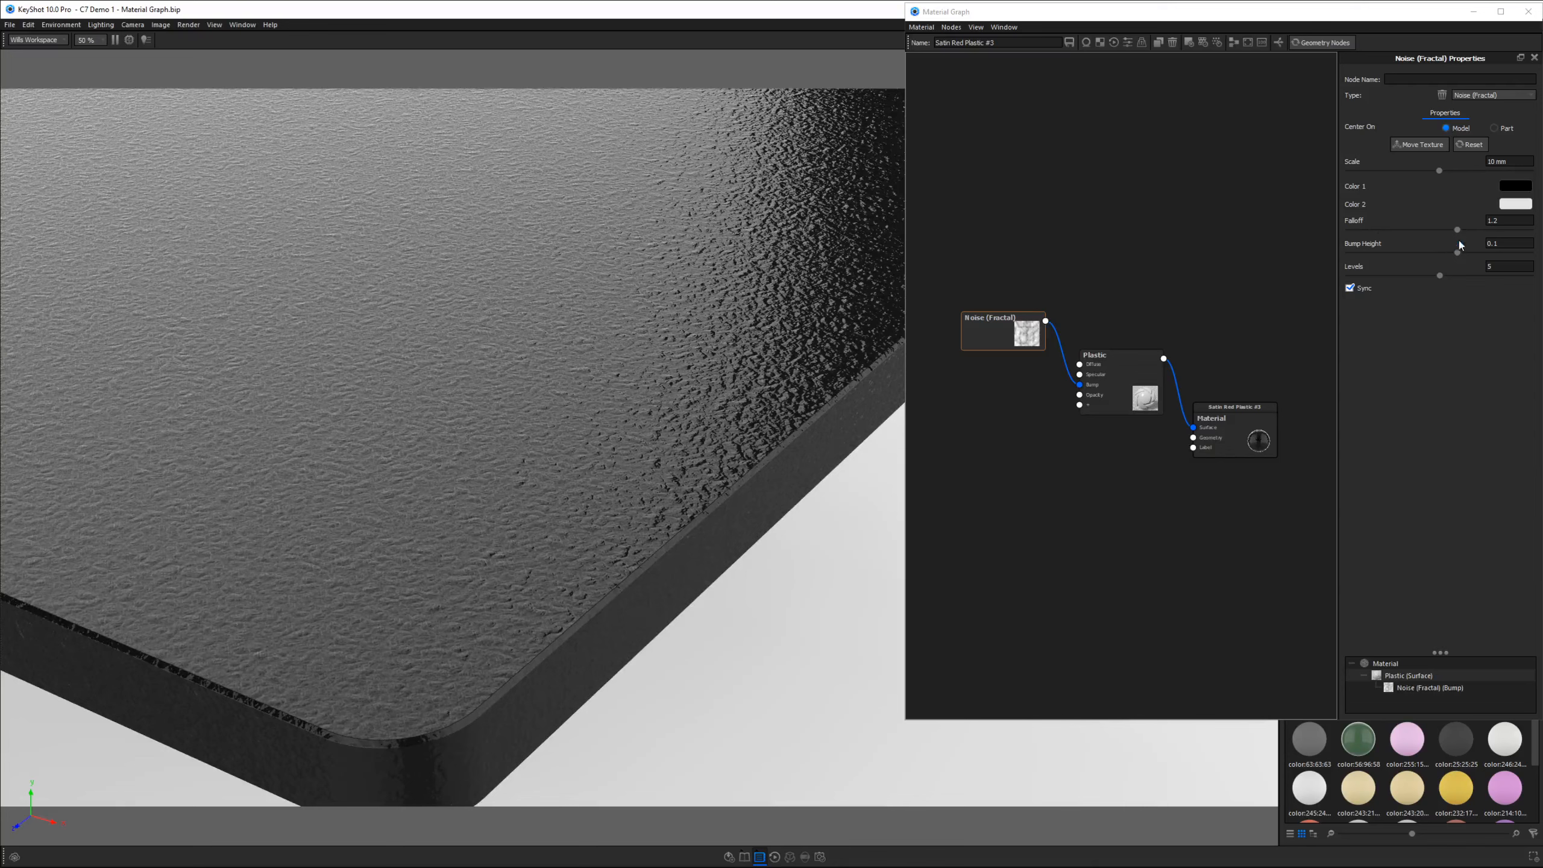
{"action": "left_click_drag", "start_coordinate": [1460, 235], "coordinate": [1361, 245]}
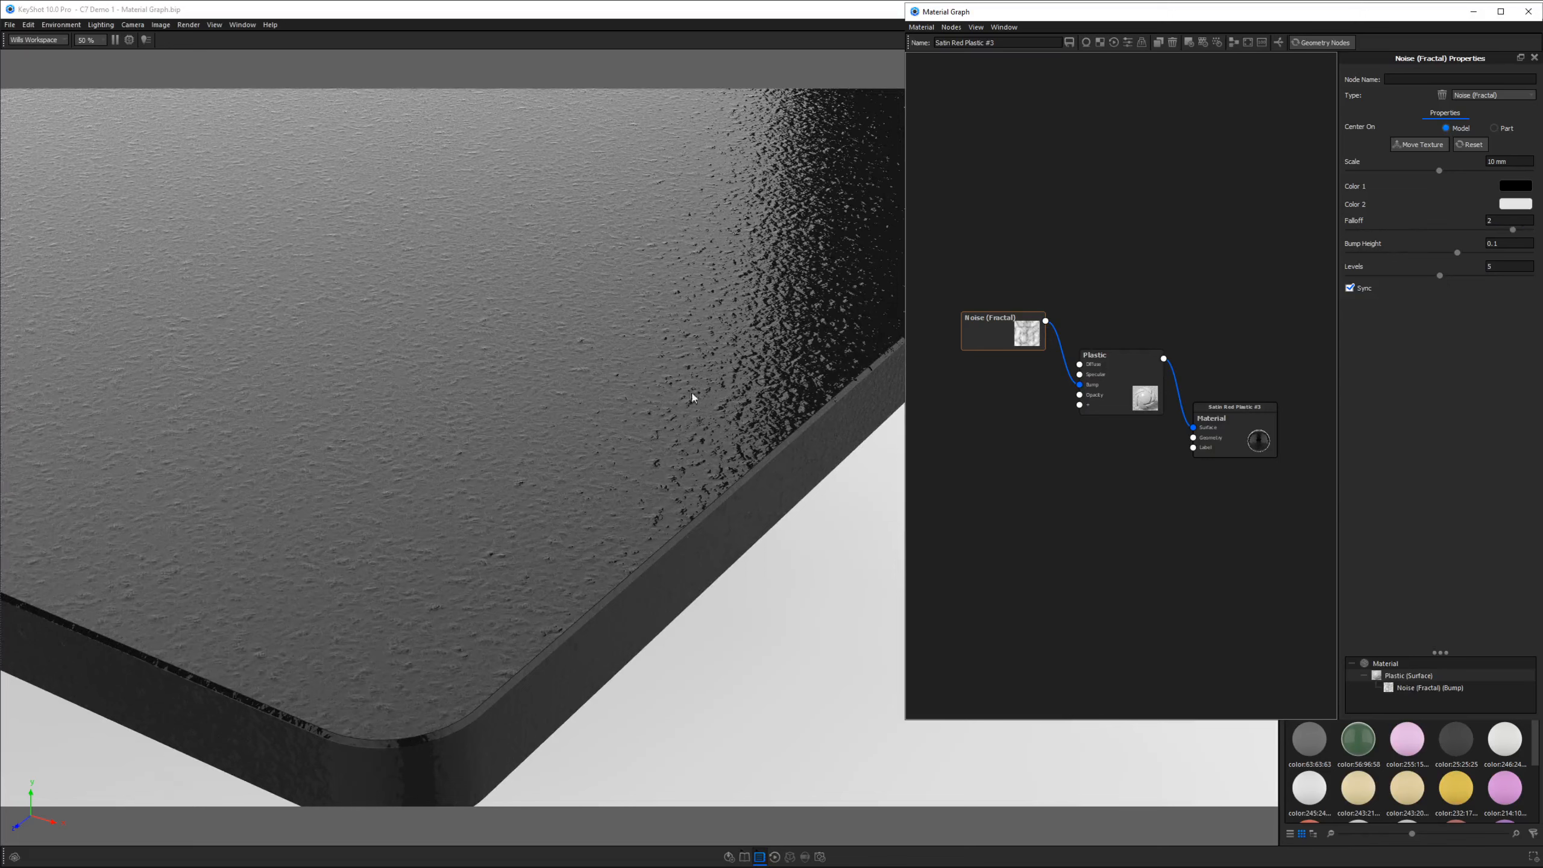
{"action": "left_click_drag", "start_coordinate": [1458, 255], "coordinate": [1479, 281]}
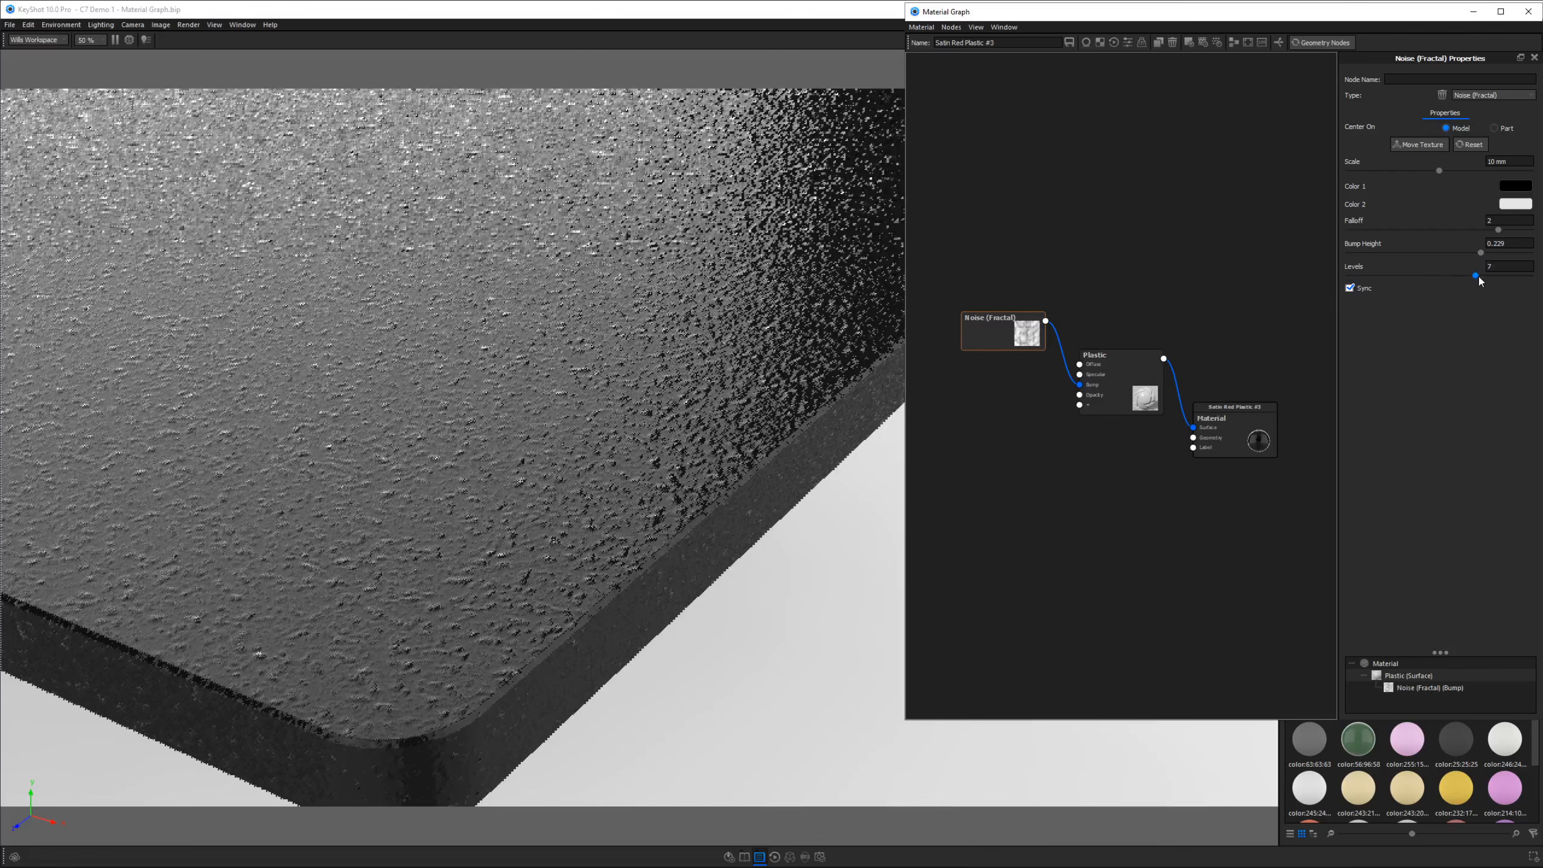
Step: Replace the Noise (Fractal) node with a Noise (Texture) node connected to the Plastic node's Bump input
{"action": "key", "text": "Delete"}
{"action": "right_click", "coordinate": [996, 314]}
{"action": "mouse_move", "coordinate": [1026, 345]}
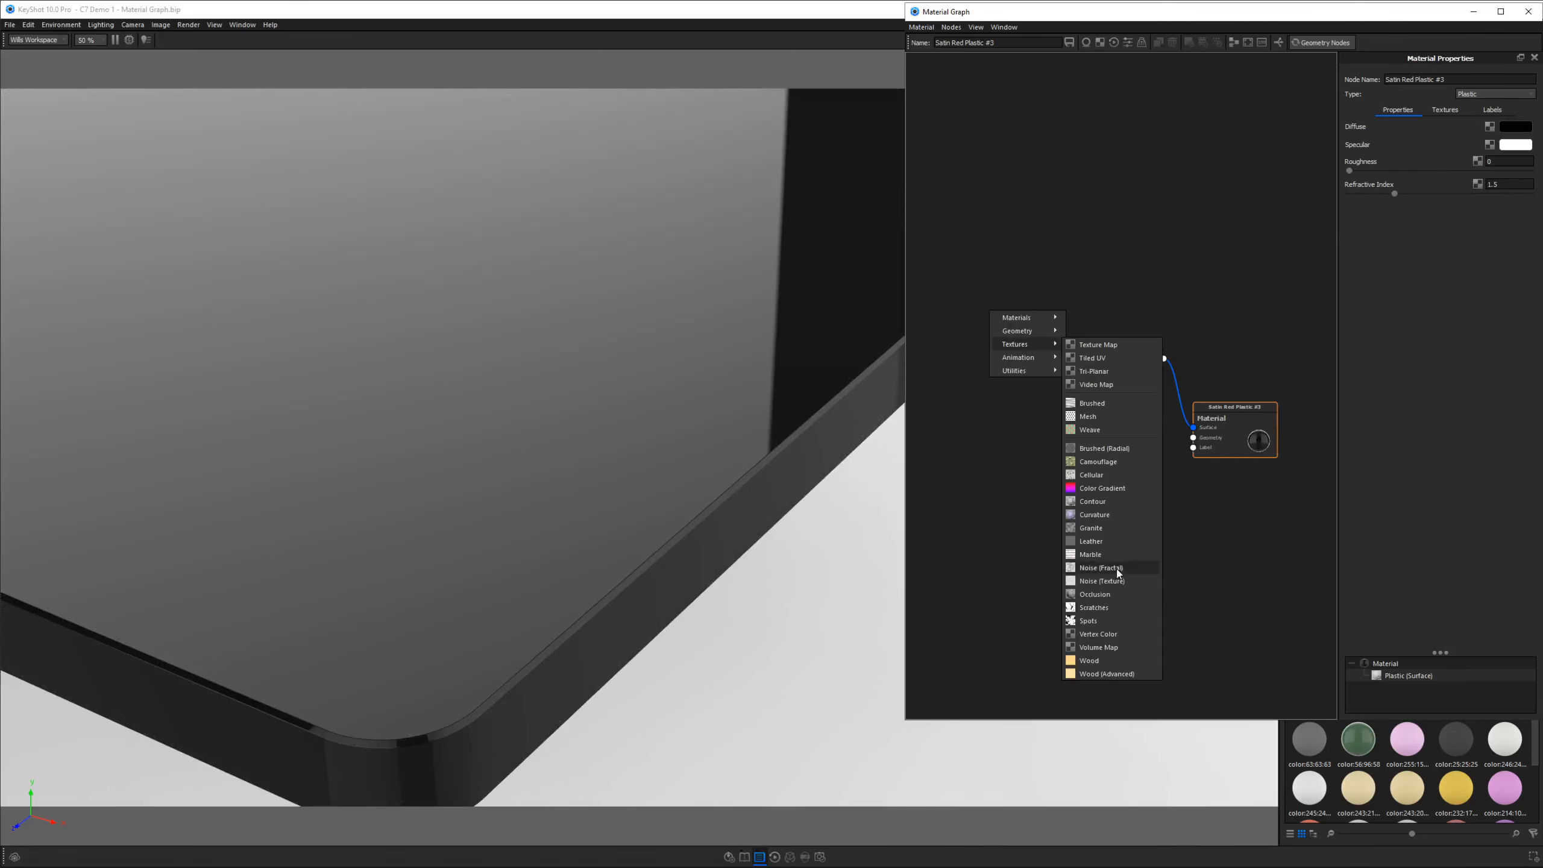
{"action": "left_click", "coordinate": [1100, 581]}
{"action": "left_click_drag", "start_coordinate": [1053, 328], "coordinate": [1080, 384]}
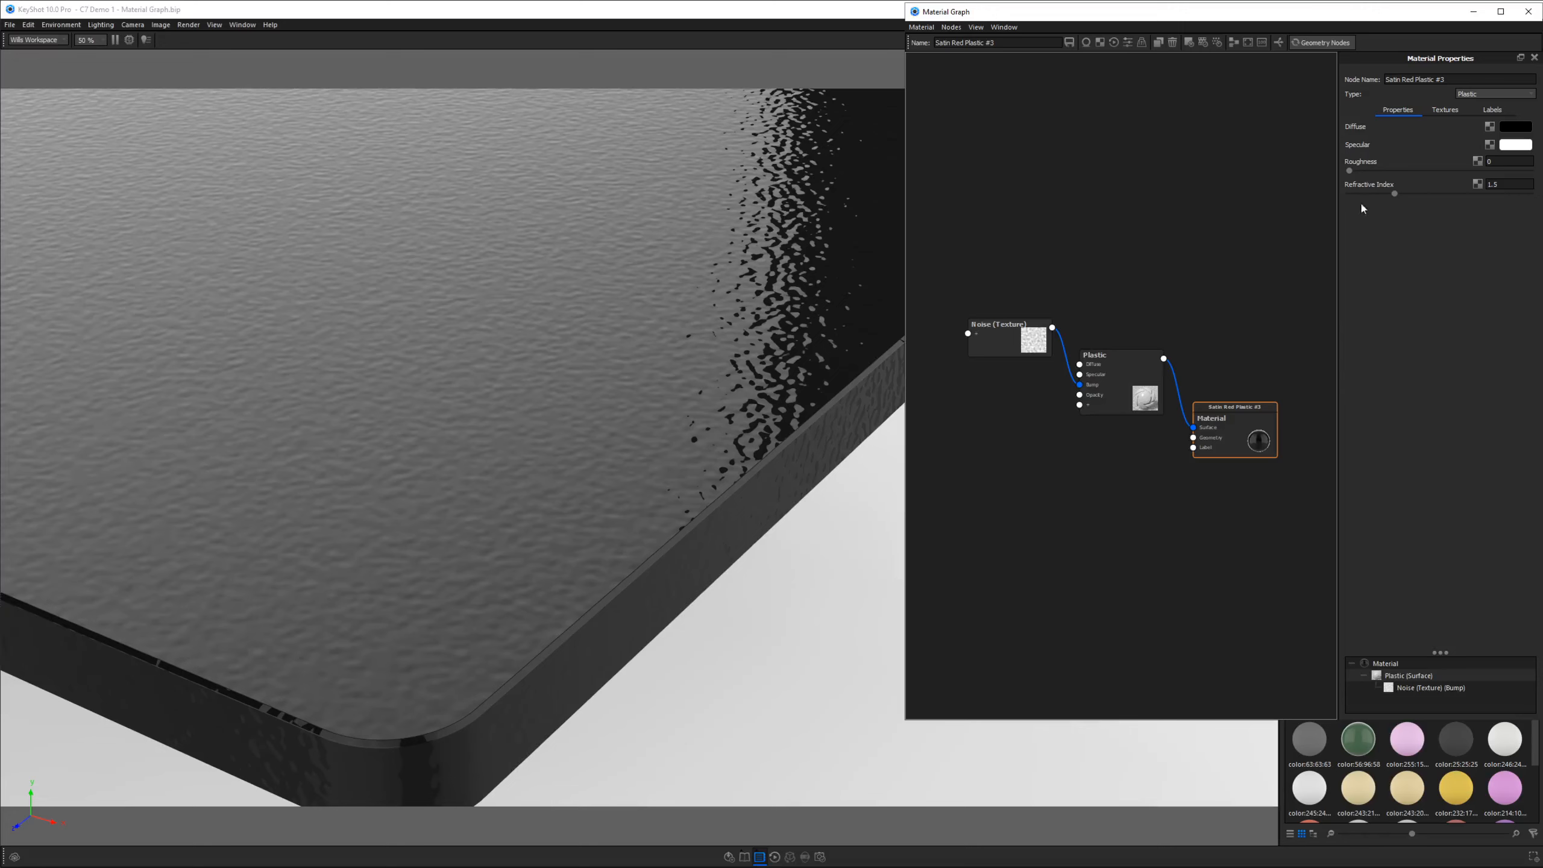
Step: Set the Noise (Texture) scale to 100 mm and its bump height to -0.012, checking the slab's reflections
{"action": "scroll", "coordinate": [806, 335], "scroll_direction": "down", "scroll_amount": 4}
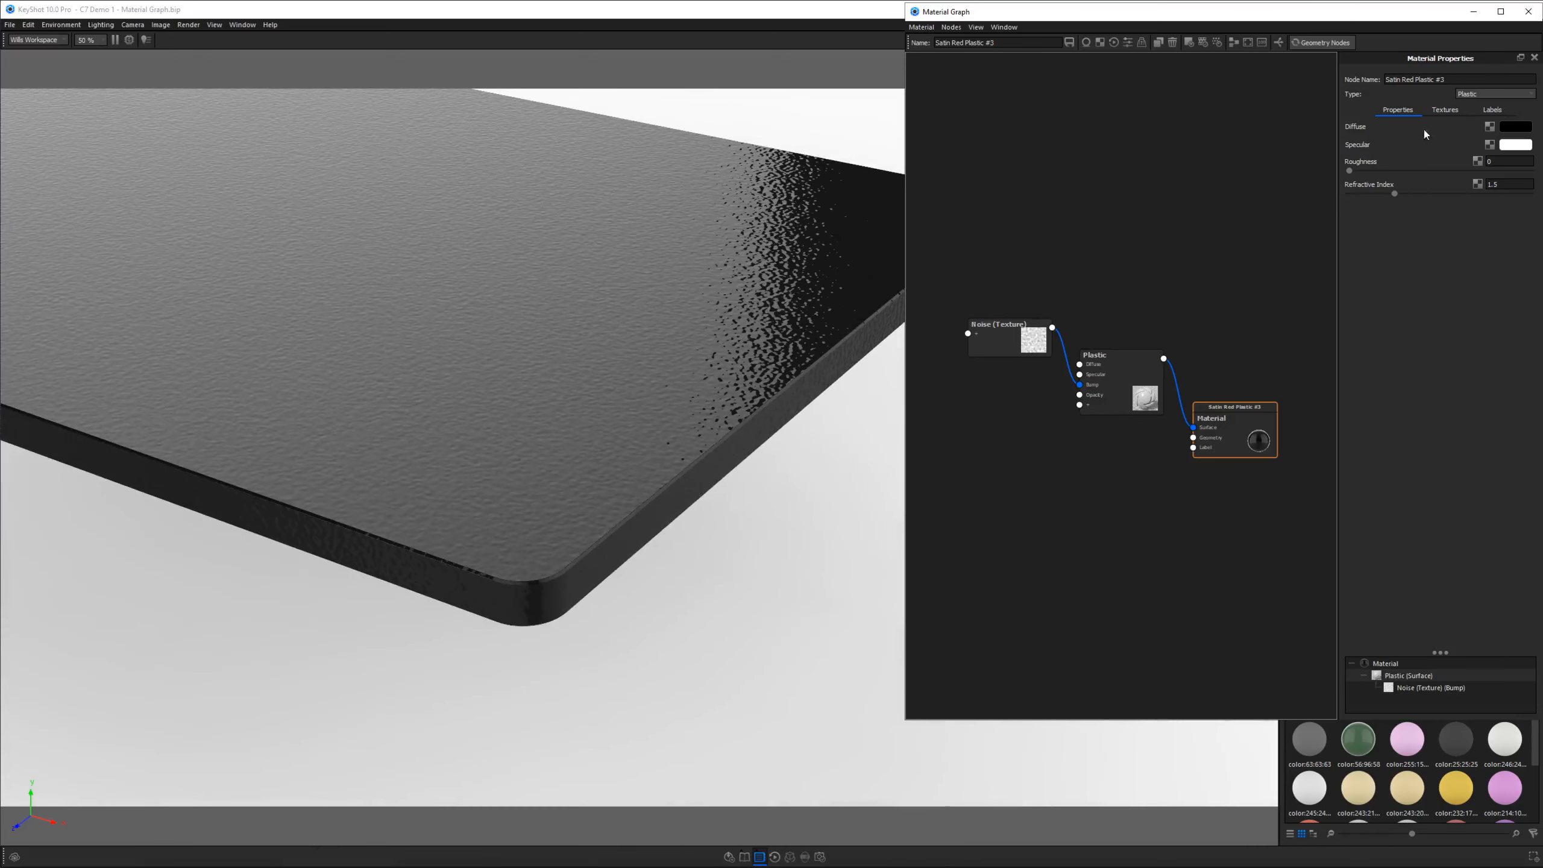
{"action": "left_click", "coordinate": [999, 351]}
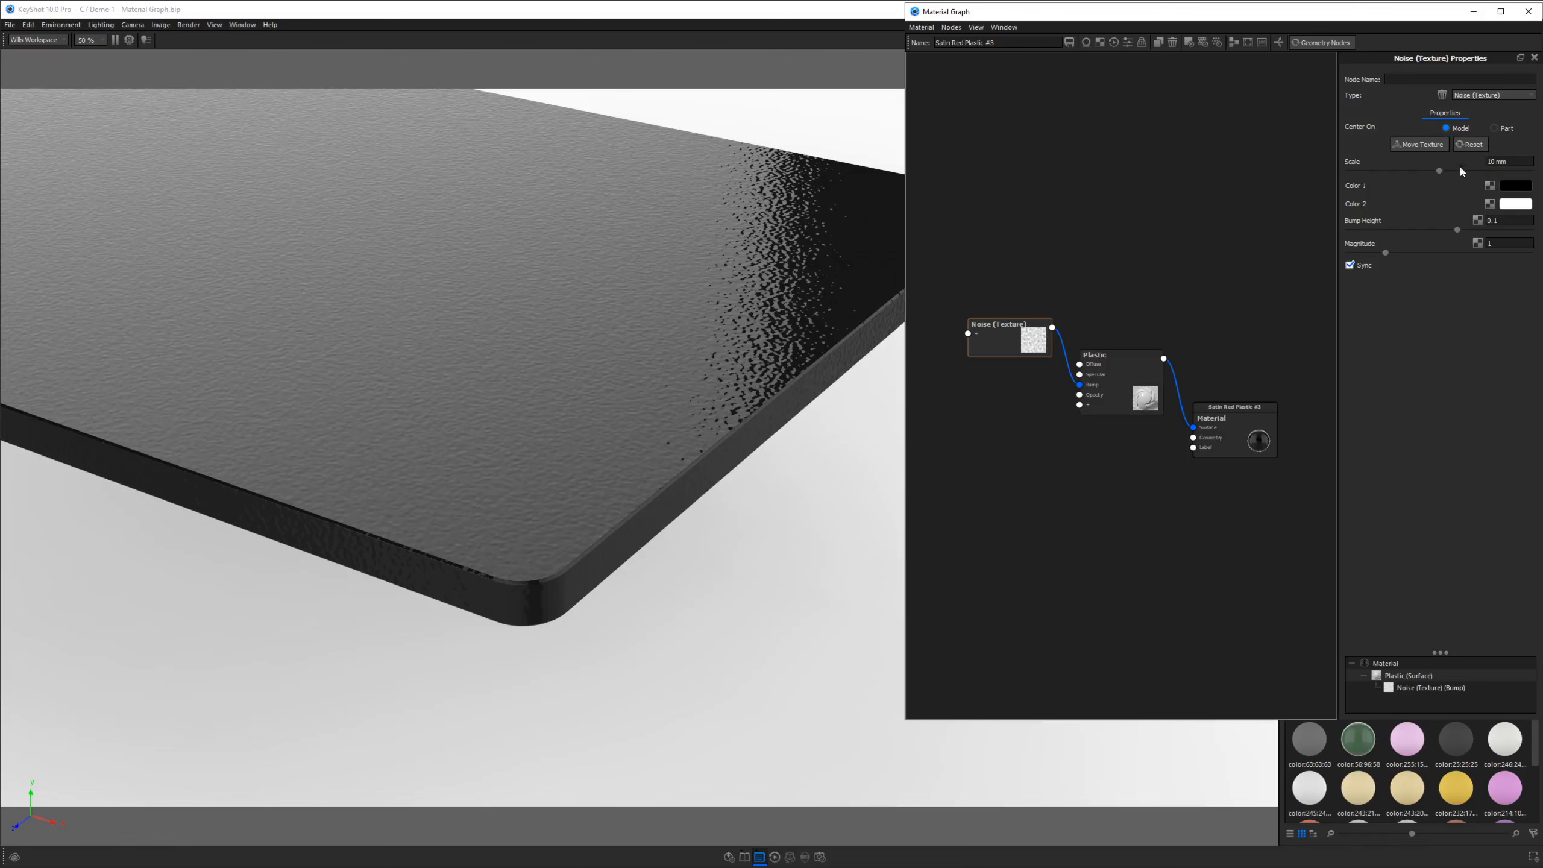
{"action": "left_click_drag", "start_coordinate": [1440, 171], "coordinate": [1541, 173]}
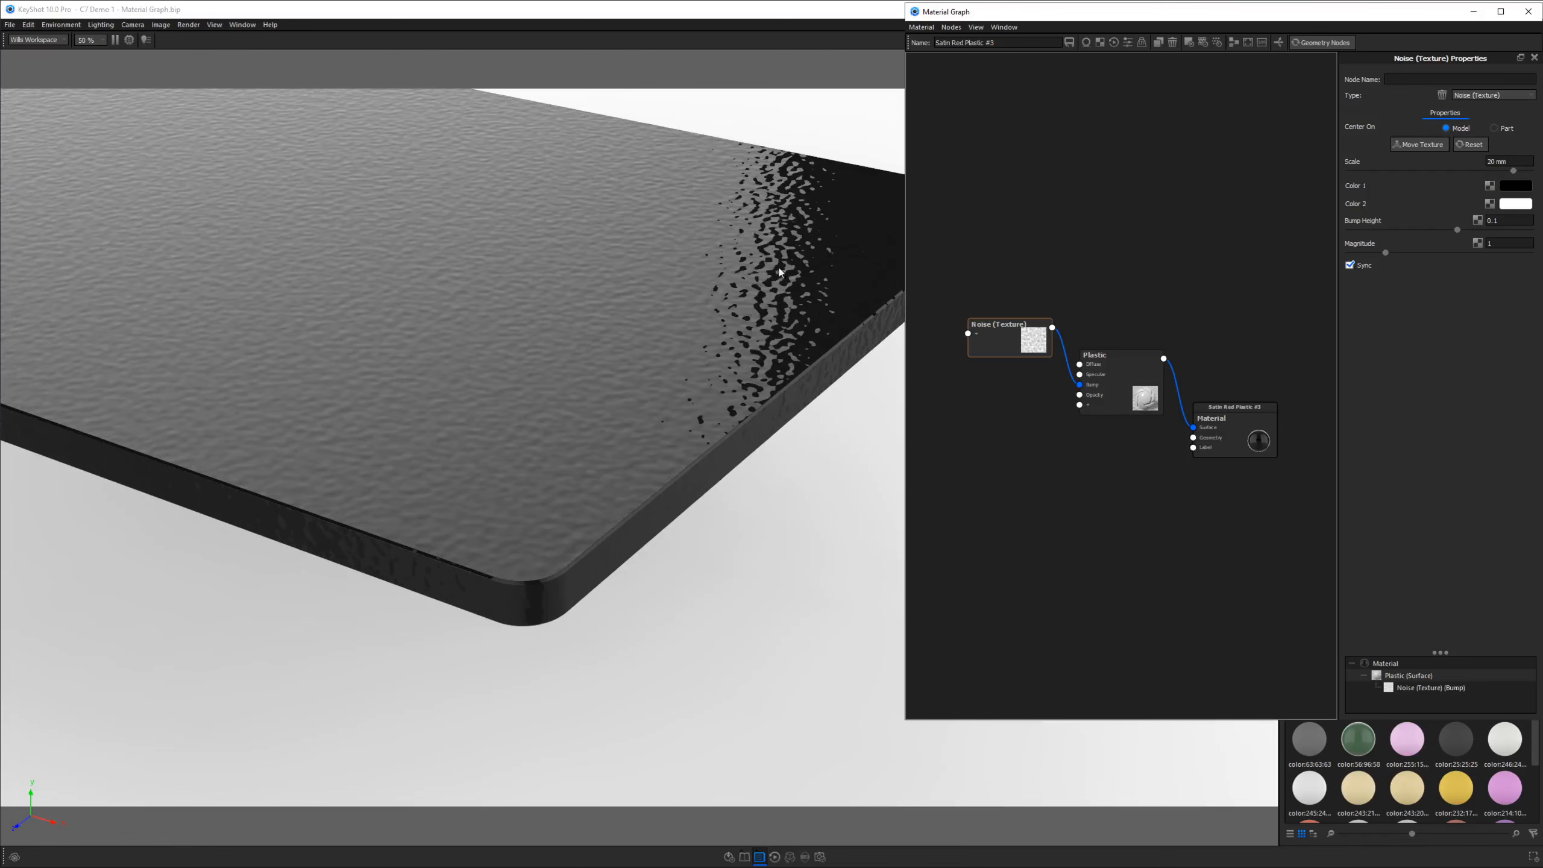
{"action": "left_click", "coordinate": [1516, 161]}
{"action": "type", "text": "100"}
{"action": "key", "text": "Return"}
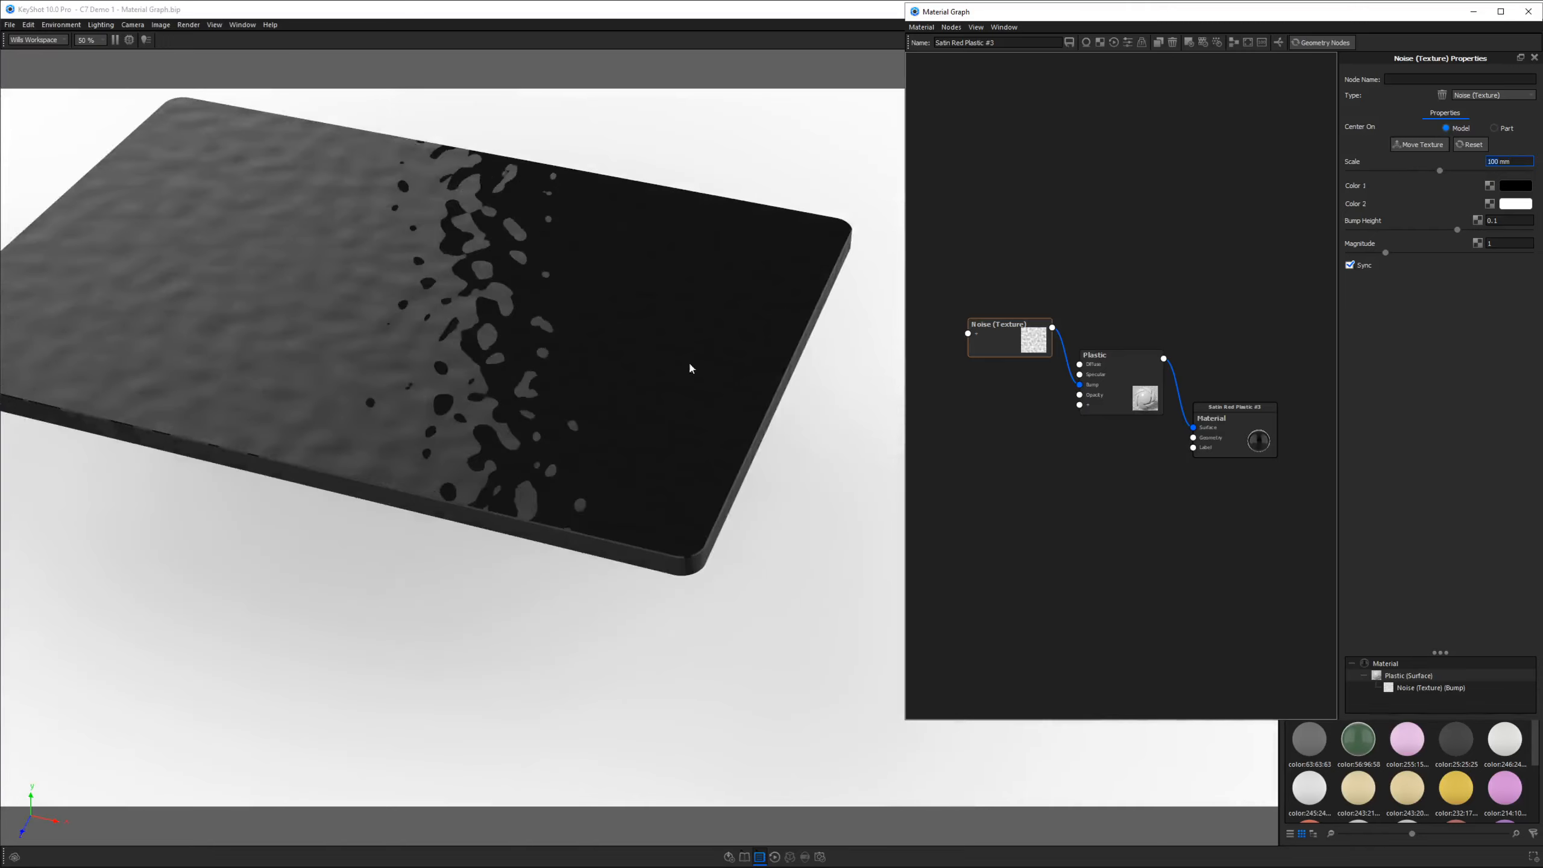
{"action": "left_click_drag", "start_coordinate": [612, 346], "coordinate": [614, 338]}
{"action": "left_click_drag", "start_coordinate": [1461, 234], "coordinate": [1441, 234]}
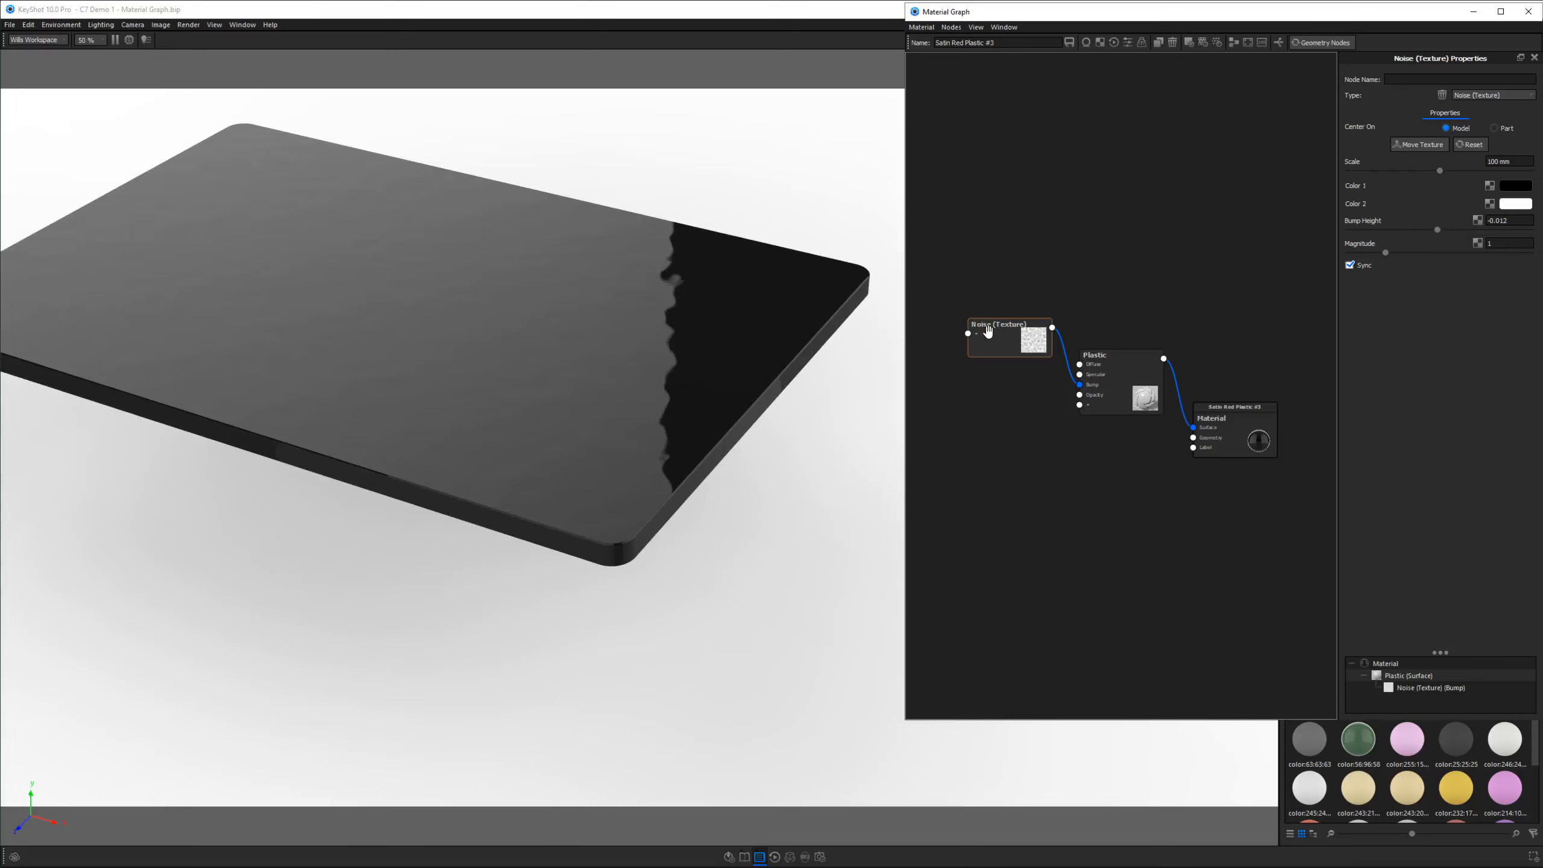
Step: Replace the Noise (Texture) node with an Occlusion texture placed next to the Plastic node
{"action": "right_click", "coordinate": [991, 332]}
{"action": "mouse_move", "coordinate": [1002, 293]}
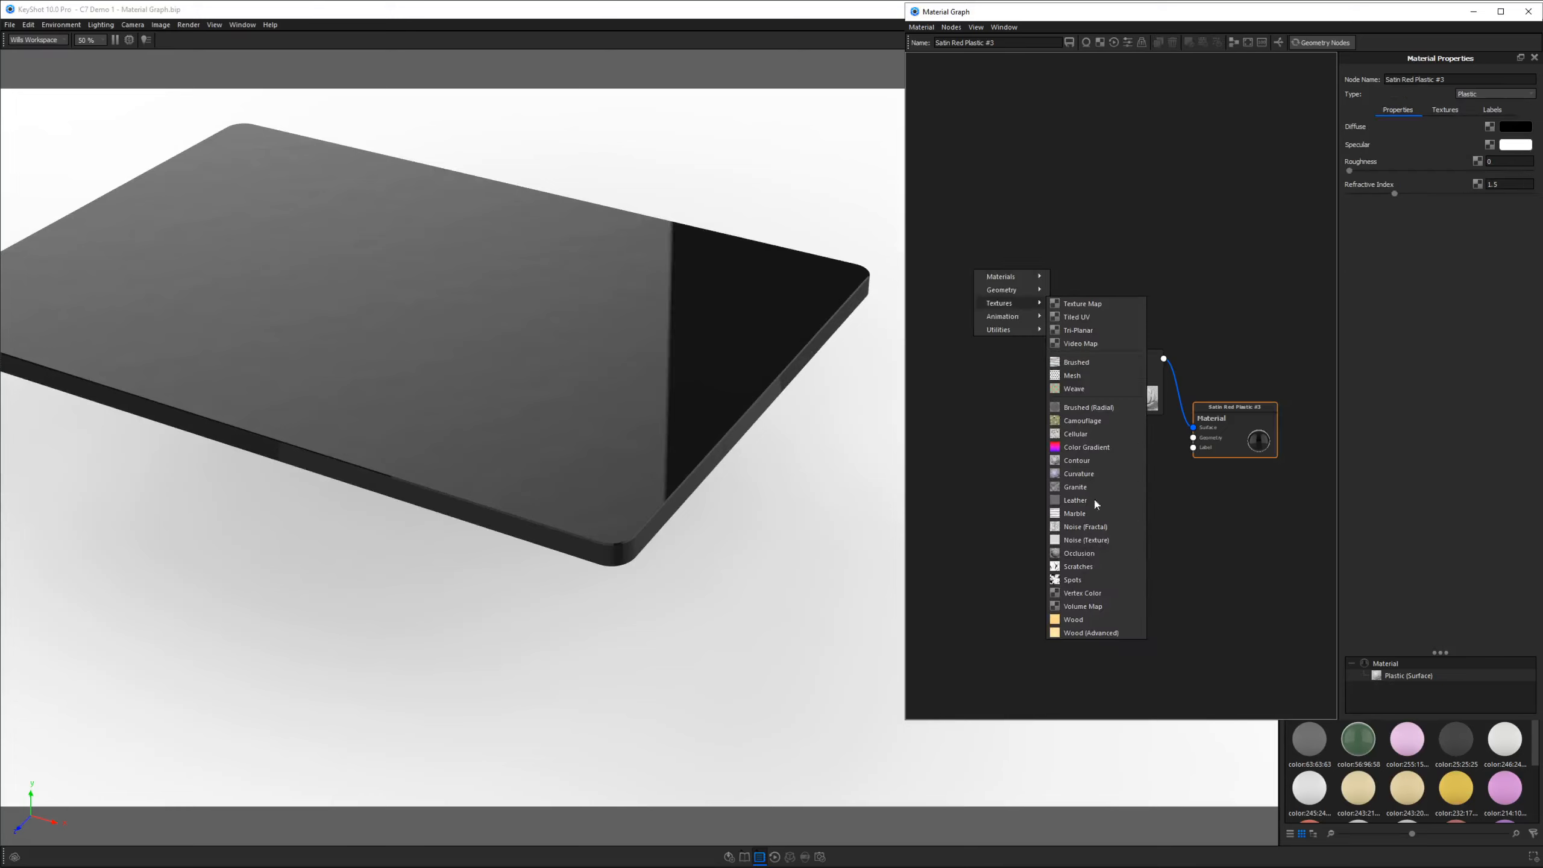
{"action": "left_click", "coordinate": [1096, 548]}
{"action": "left_click_drag", "start_coordinate": [1025, 316], "coordinate": [1080, 367]}
{"action": "left_click", "coordinate": [985, 389]}
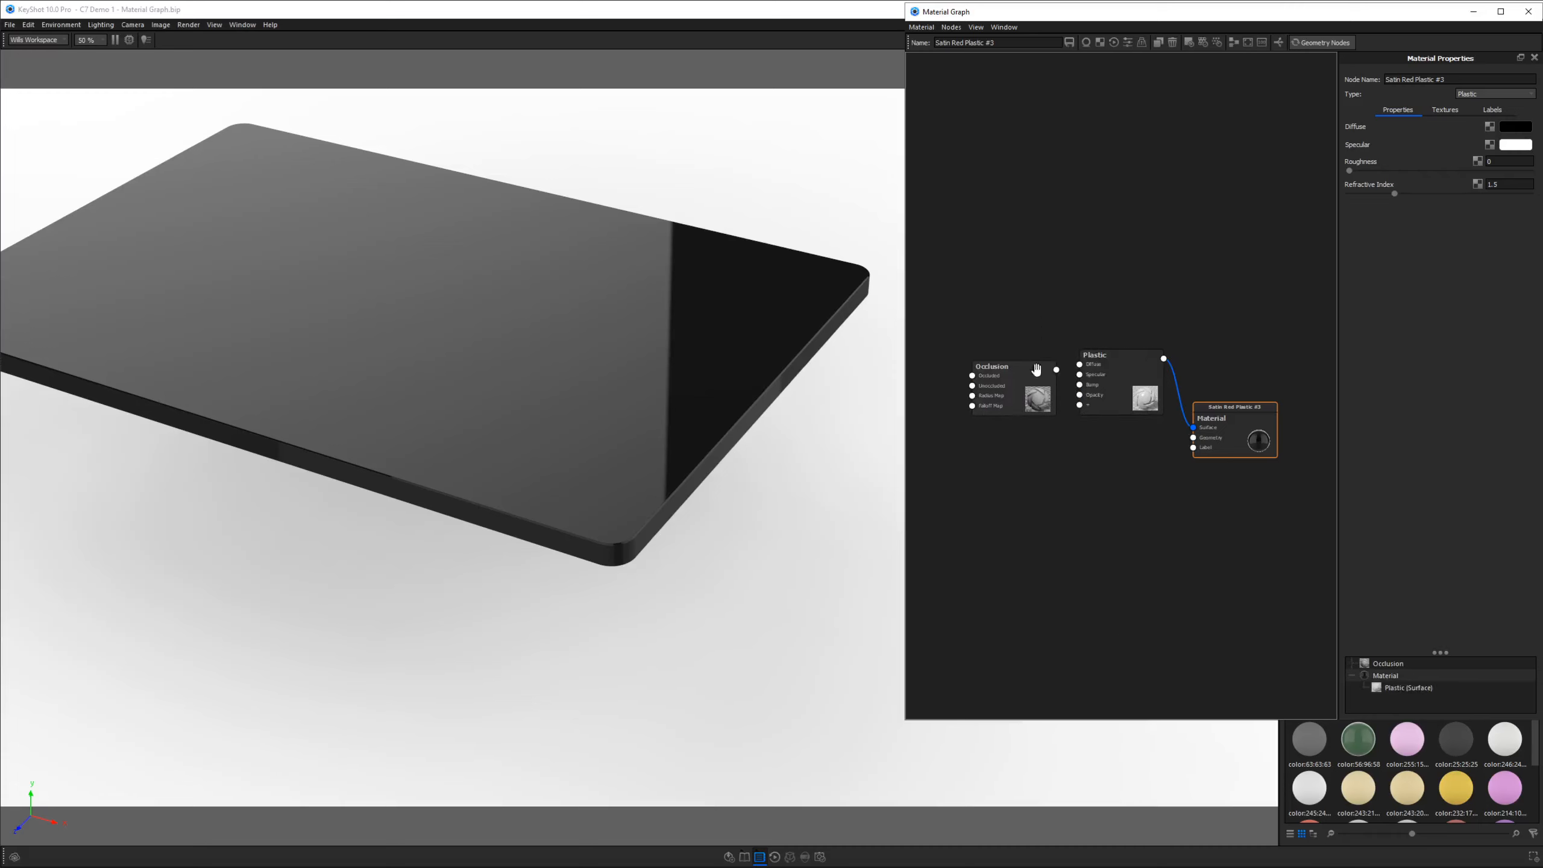
Step: Preview the Occlusion texture's color, move its node up away from Plastic, and view the slab from different angles
{"action": "left_click", "coordinate": [1034, 374]}
{"action": "key", "text": "c"}
{"action": "left_click_drag", "start_coordinate": [1032, 376], "coordinate": [1036, 318]}
{"action": "left_click_drag", "start_coordinate": [608, 420], "coordinate": [679, 361]}
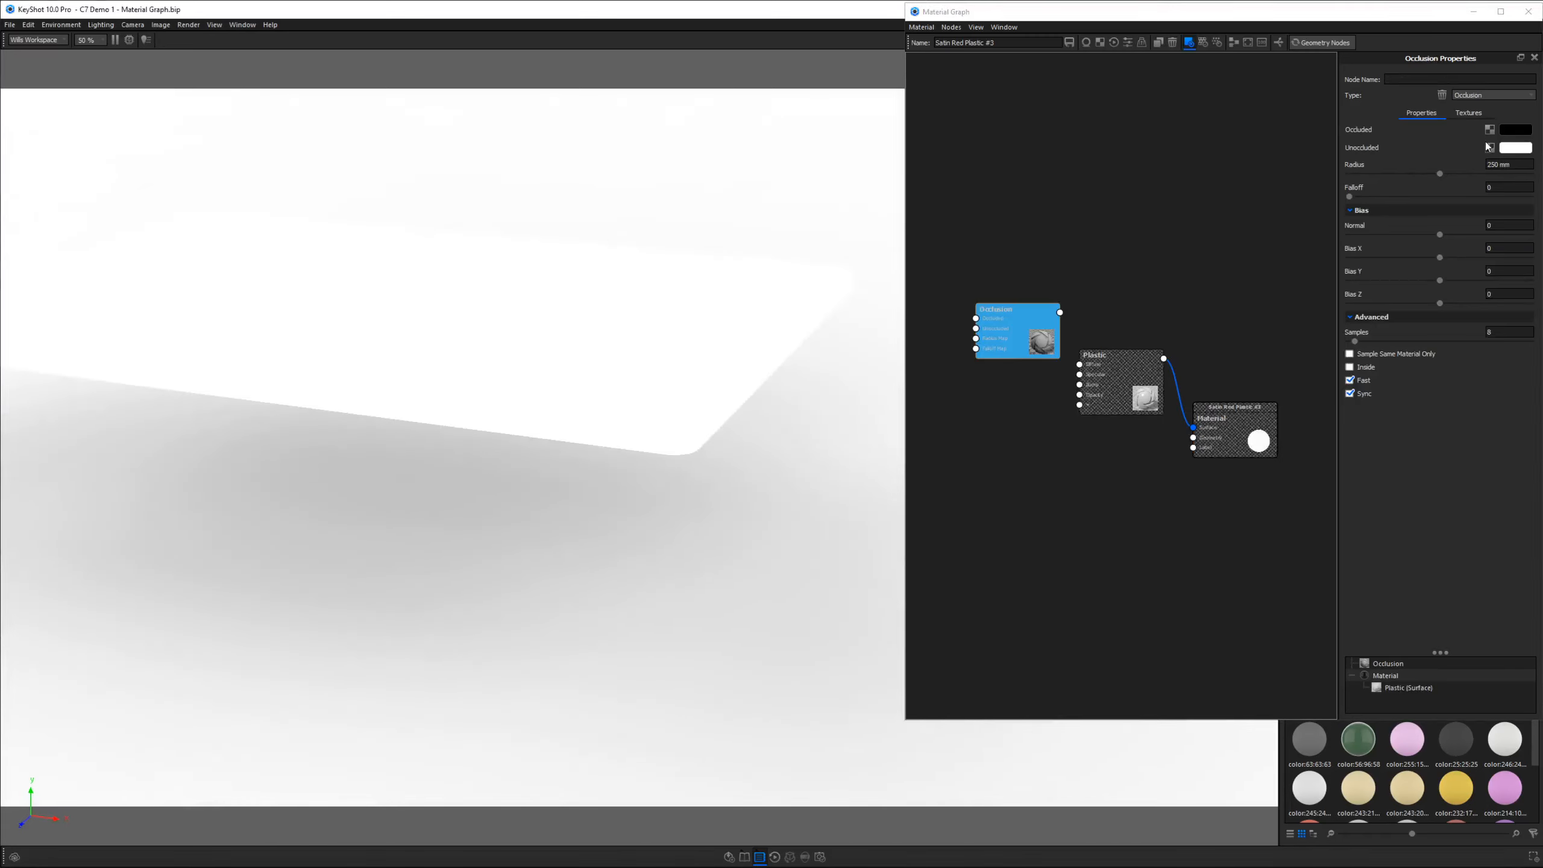
{"action": "mouse_move", "coordinate": [739, 388]}
{"action": "left_mouse_down"}
{"action": "mouse_move", "coordinate": [830, 352]}
{"action": "mouse_move", "coordinate": [834, 293]}
{"action": "mouse_move", "coordinate": [716, 383]}
{"action": "left_mouse_up"}
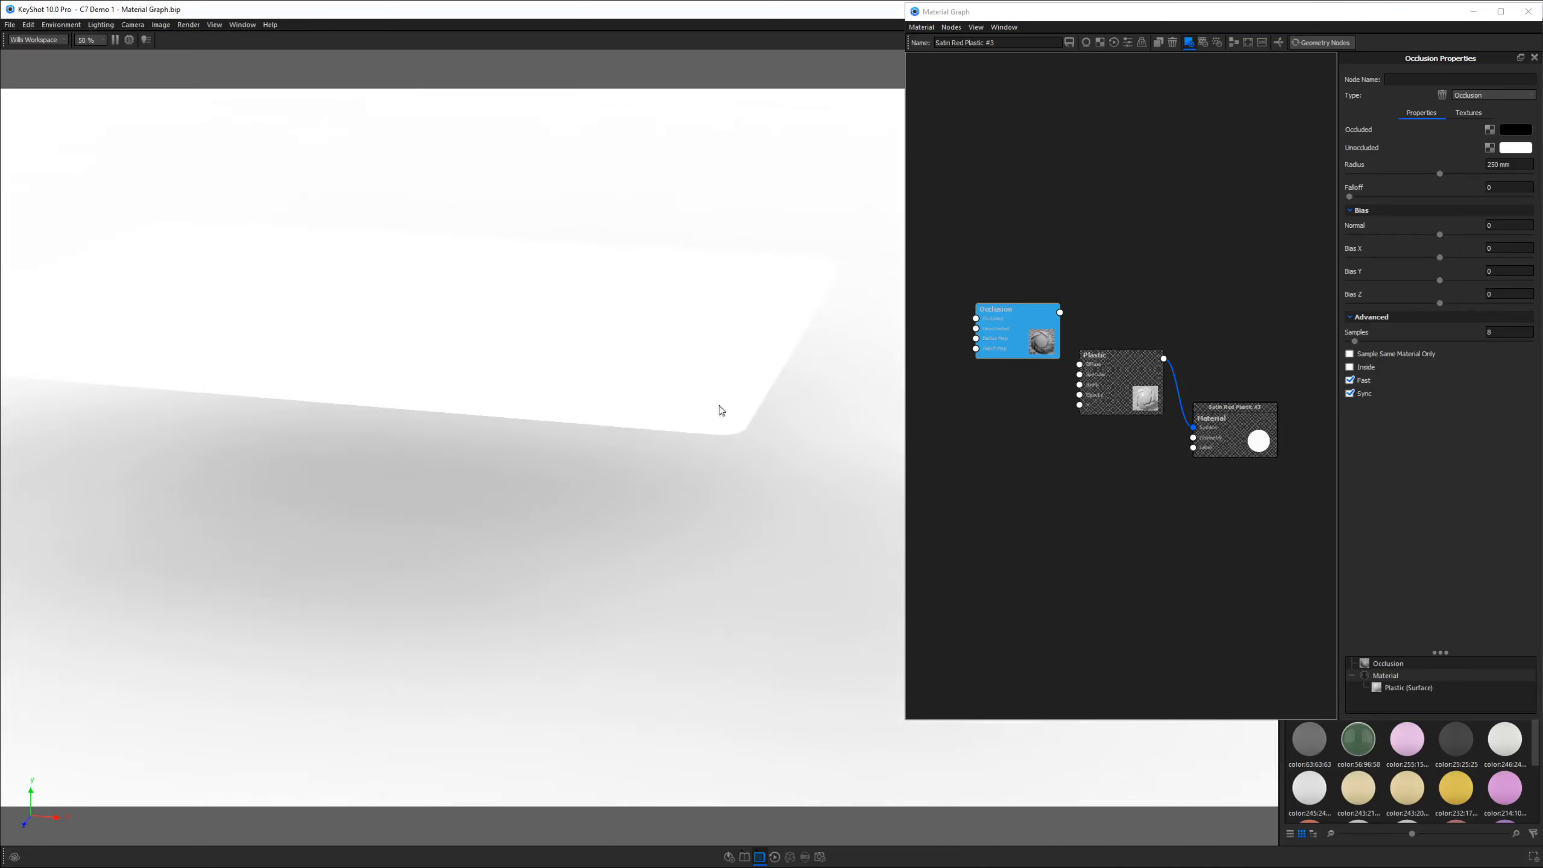